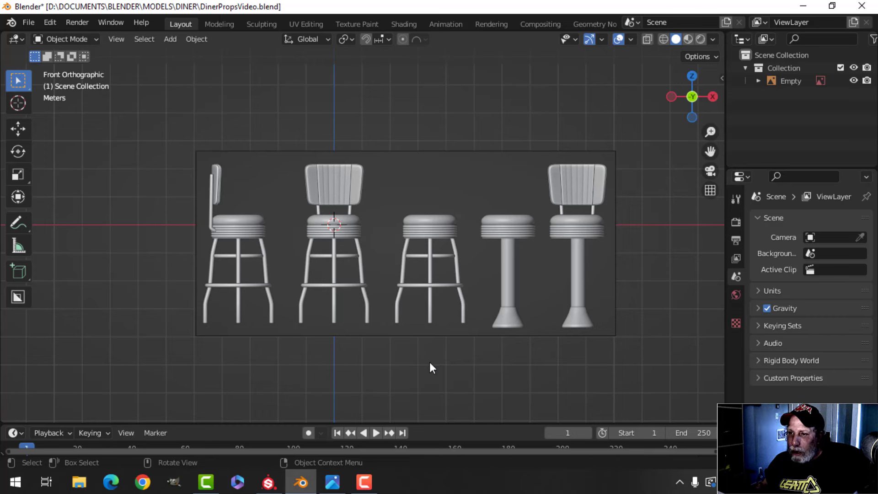
# Examine the diner stool reference image in front view, closing in on the seat of the padded-back stool.
pyautogui.keyDown('shift'); pyautogui.moveTo(485, 366); pyautogui.dragTo(440, 363, button='middle'); pyautogui.keyUp('shift')
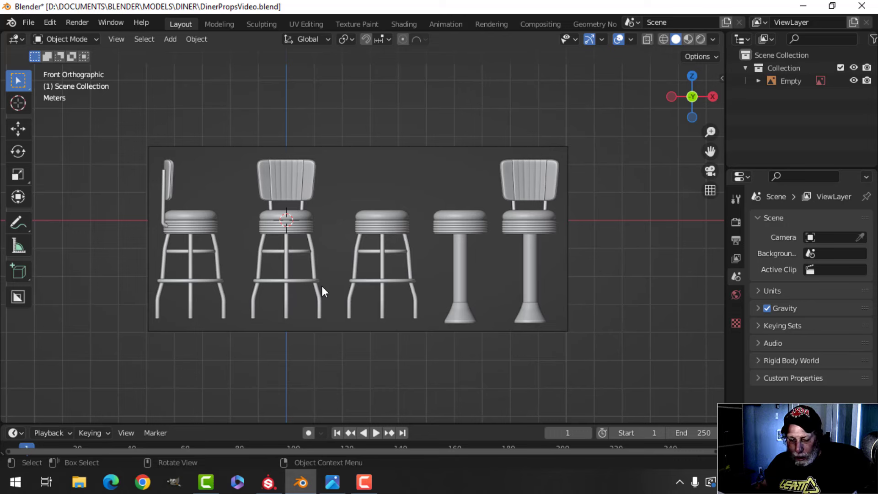
pyautogui.hotkey('shift', 'a')
pyautogui.moveTo(296, 338)
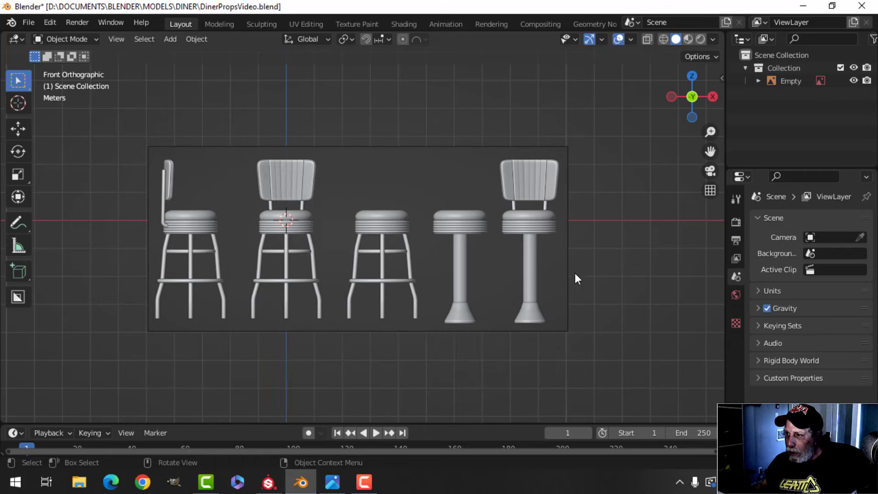
pyautogui.moveTo(575, 279); pyautogui.dragTo(535, 265, button='middle')
pyautogui.press('KP_1')
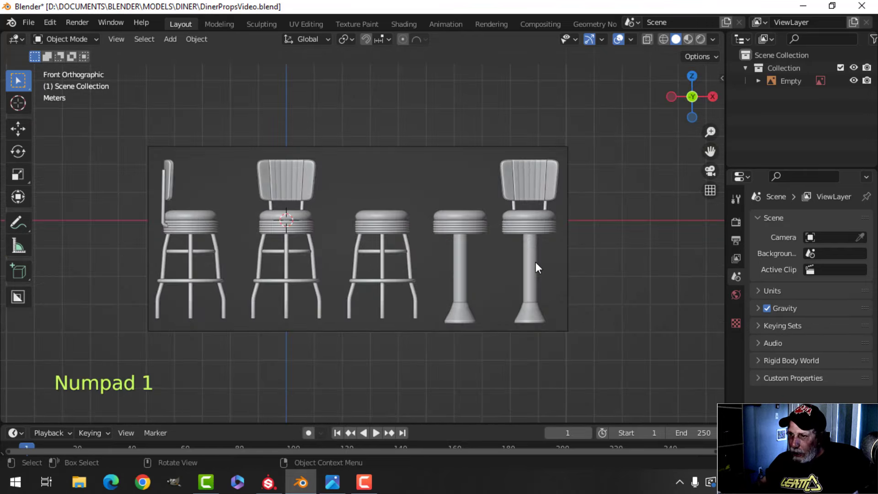
pyautogui.scroll(4, 366, 288)
pyautogui.scroll(-4, 274, 245)
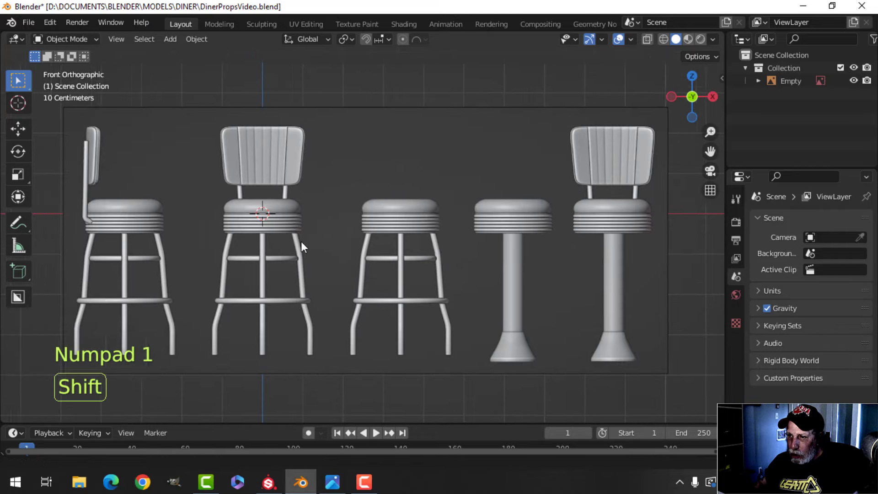
pyautogui.scroll(7, 363, 232)
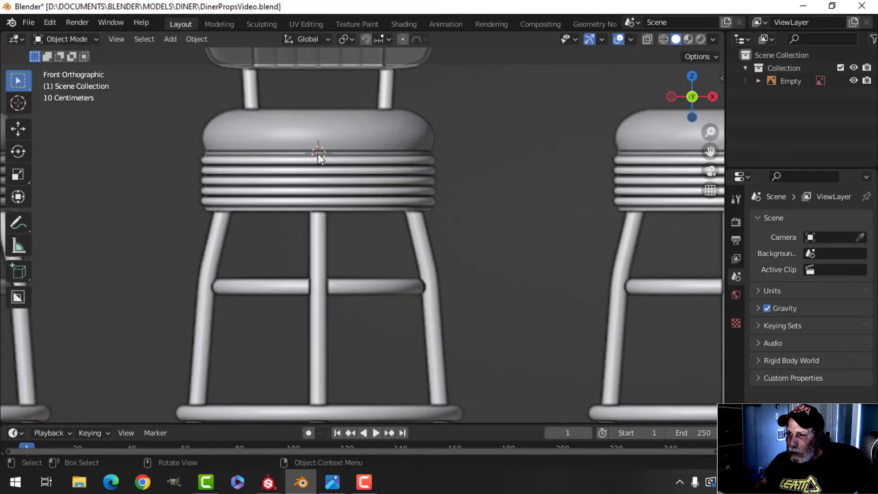
# Add a mesh circle at the 3D cursor and scale it to roughly the width of the reference stool's seat.
pyautogui.scroll(-4, 365, 233)
pyautogui.hotkey('shift', 'a')
pyautogui.click(453, 263)
pyautogui.press('s')
pyautogui.click(339, 215)
pyautogui.press('KP_1')
# In Edit Mode, scale all the circle's vertices down and raise them slightly to match the lower edge of the reference cushion.
pyautogui.press('Tab')
pyautogui.press('1')
pyautogui.scroll(3, 337, 210)
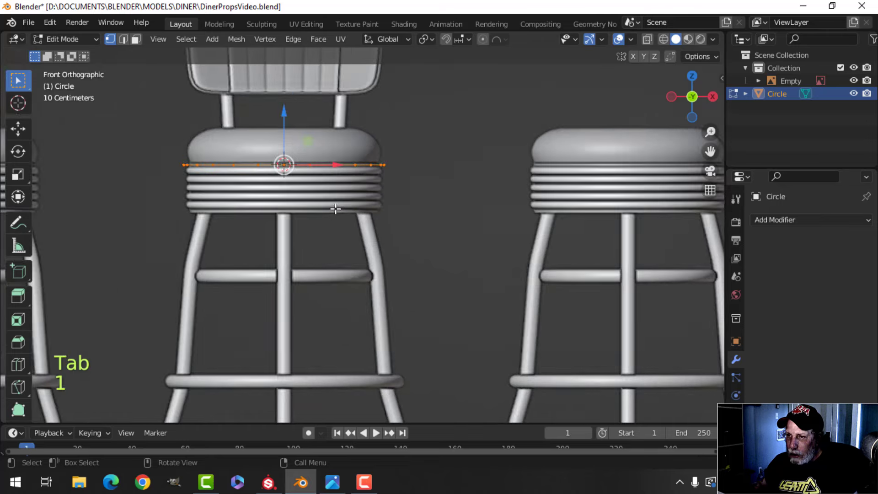
pyautogui.scroll(1, 366, 190)
pyautogui.keyDown('shift'); pyautogui.moveTo(372, 199); pyautogui.dragTo(452, 225, button='middle'); pyautogui.keyUp('shift')
pyautogui.scroll(1, 383, 193)
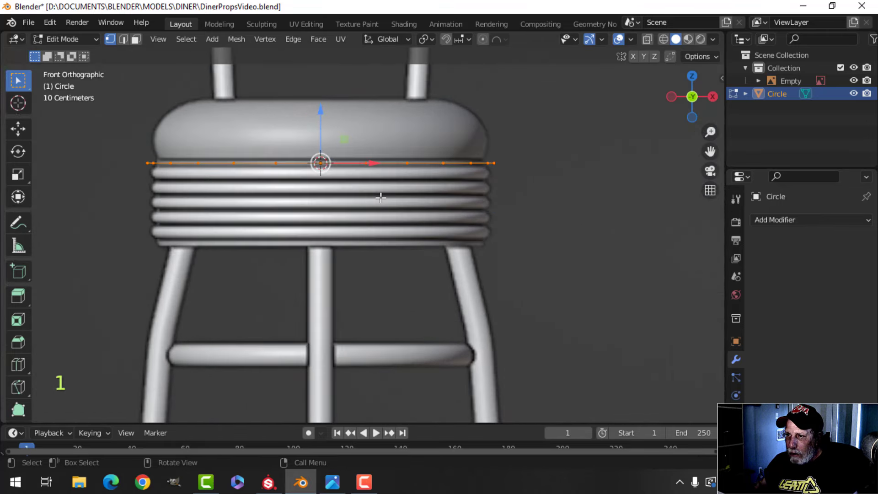
pyautogui.keyDown('shift'); pyautogui.moveTo(440, 176); pyautogui.dragTo(458, 222, button='middle'); pyautogui.keyUp('shift')
pyautogui.press('s')
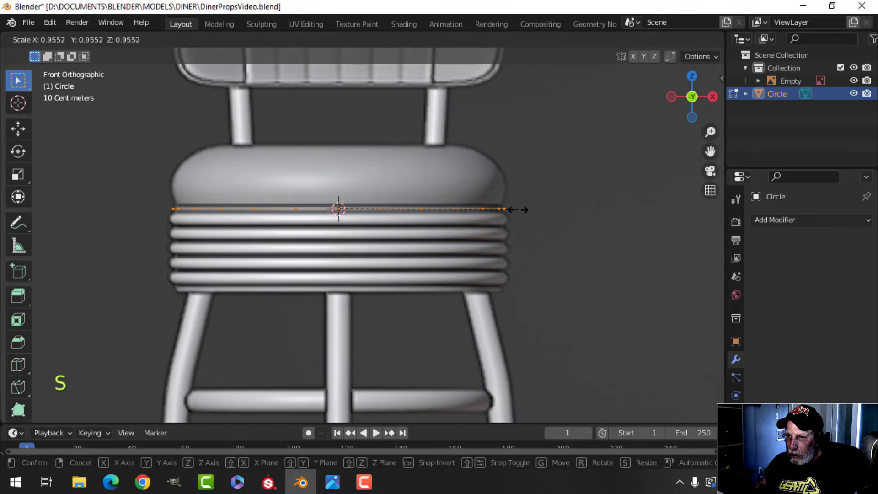
pyautogui.click(515, 210)
pyautogui.moveTo(339, 162); pyautogui.dragTo(339, 157)
pyautogui.press('s')
pyautogui.click(438, 159)
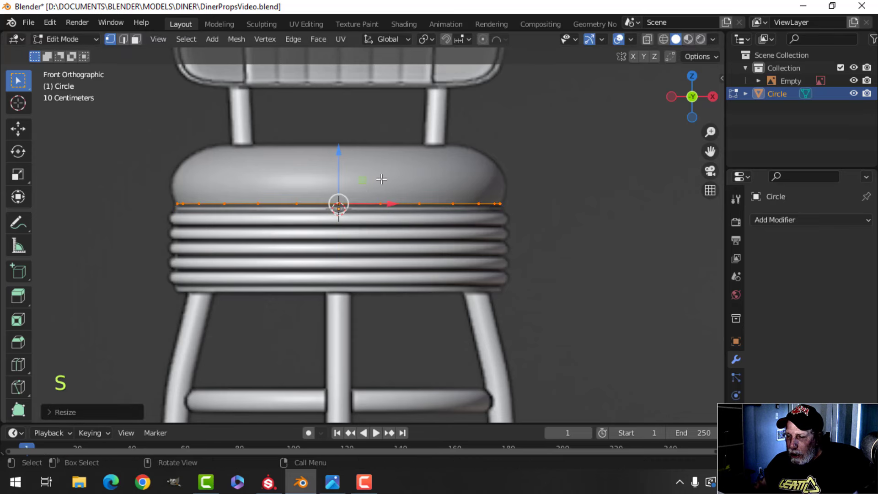
# Extrude the circle upward about 0.34 m to the top of the reference cushion and show it in wireframe.
pyautogui.scroll(-1, 381, 178)
pyautogui.press('e')
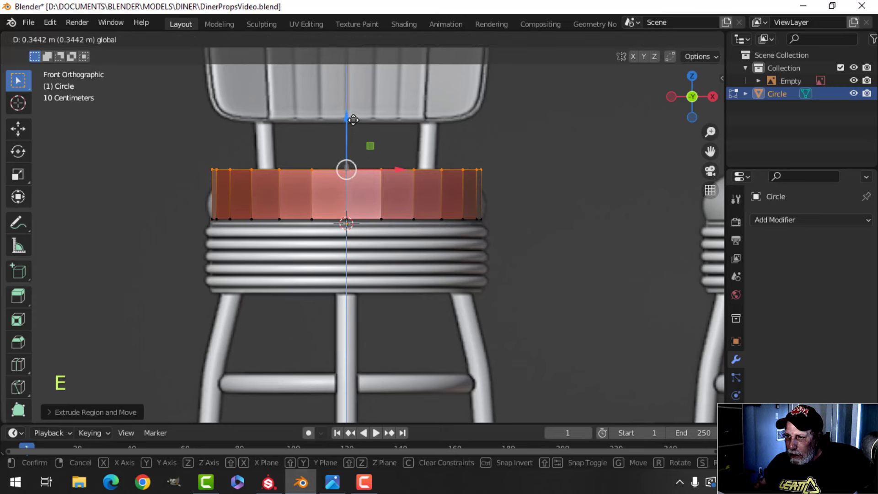
pyautogui.click(353, 120)
pyautogui.press('z')
pyautogui.click(448, 172)
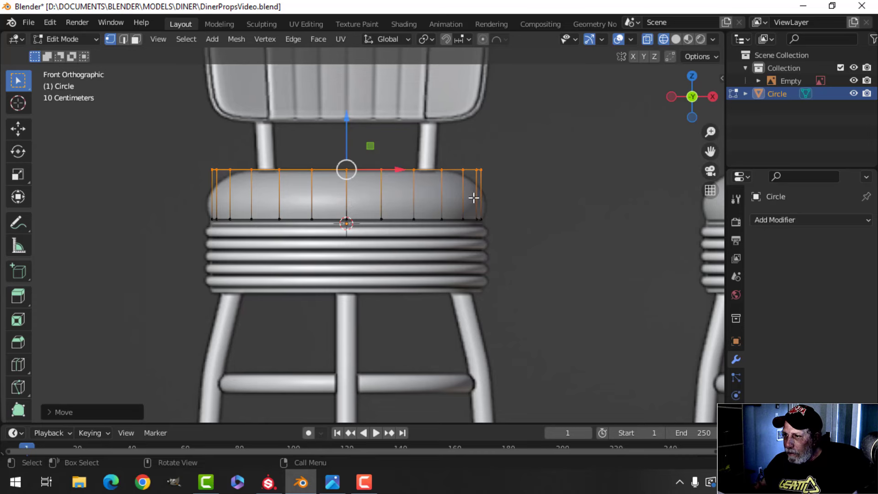
# Fill the extruded ring's open top with a face, return to solid shading, and recalculate the whole mesh's normals.
pyautogui.moveTo(466, 194); pyautogui.dragTo(453, 207, button='middle')
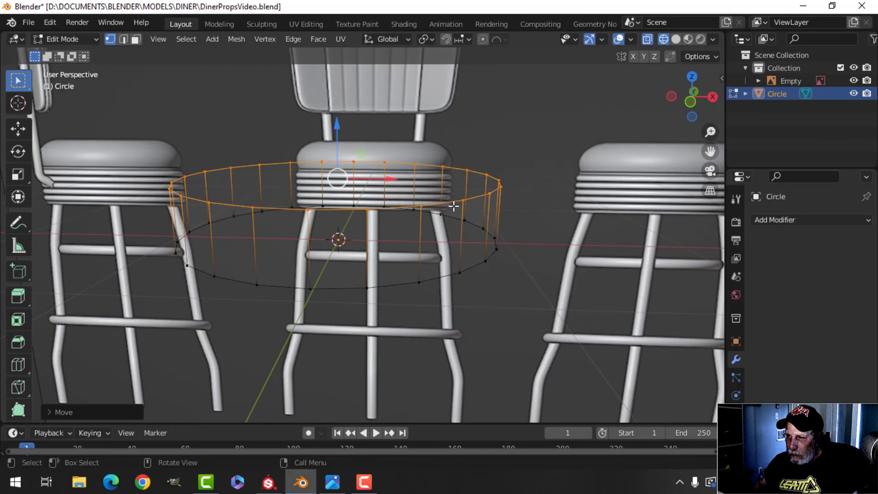
pyautogui.press('f')
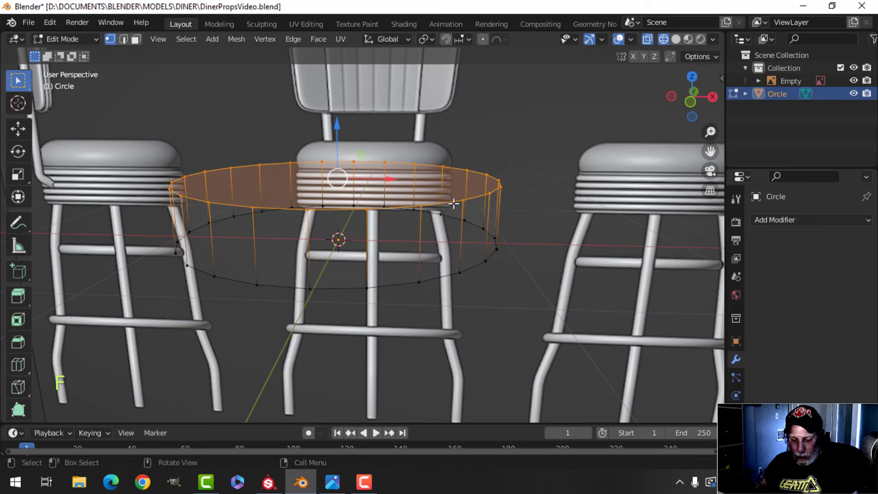
pyautogui.press('z')
pyautogui.click(541, 204)
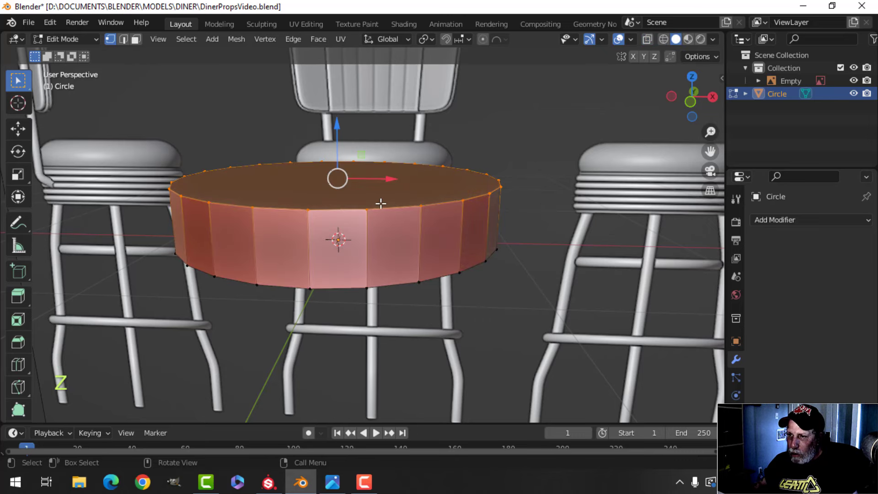
pyautogui.press('a')
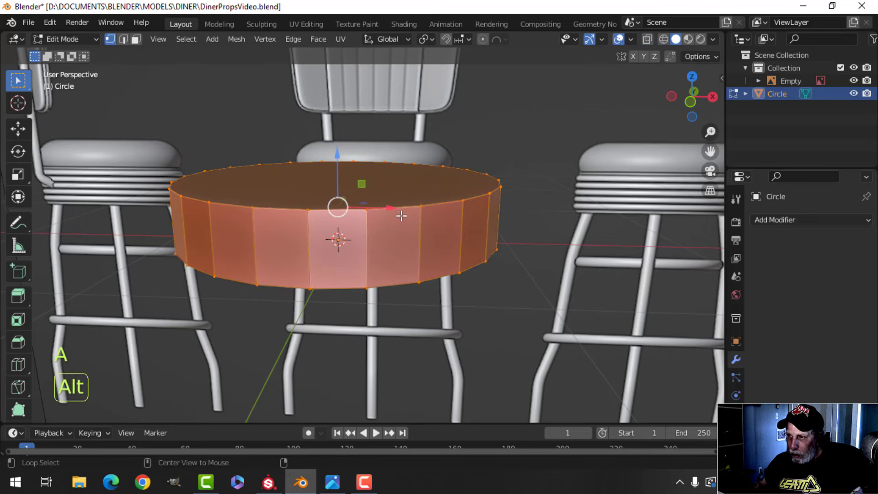
pyautogui.hotkey('alt', 'n')
pyautogui.click(400, 216)
# Bevel the top face's rim with 4 segments and about 0.25 m width, then scale the bevelled part horizontally to fit the reference.
pyautogui.press('3')
pyautogui.press('KP_1')
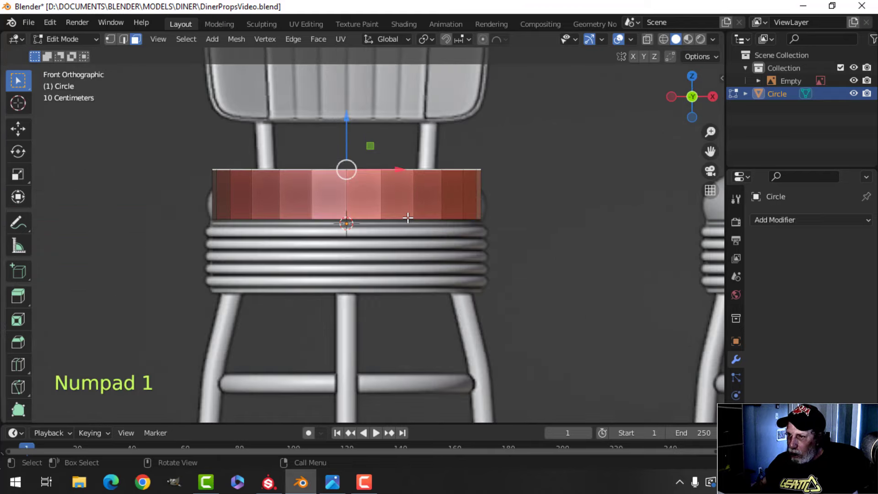
pyautogui.press('z')
pyautogui.click(315, 225)
pyautogui.scroll(2, 466, 200)
pyautogui.keyDown('shift'); pyautogui.moveTo(485, 203); pyautogui.dragTo(463, 220, button='middle'); pyautogui.keyUp('shift')
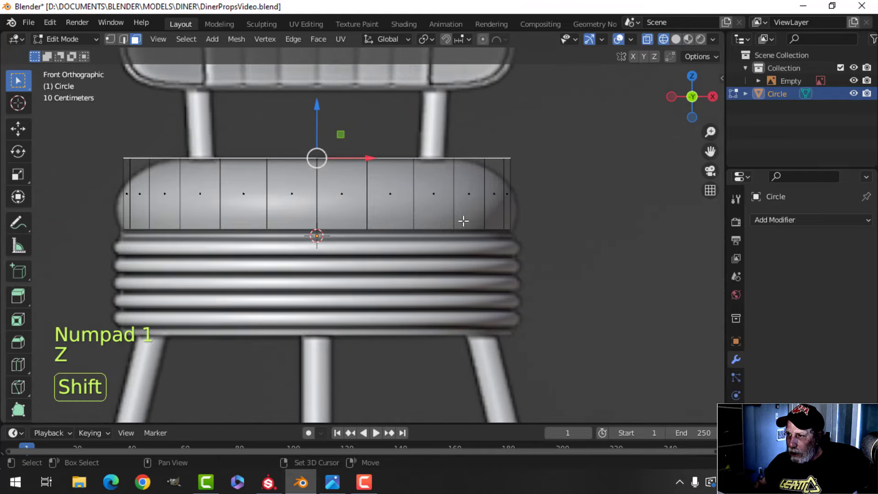
pyautogui.hotkey('ctrl', 'b')
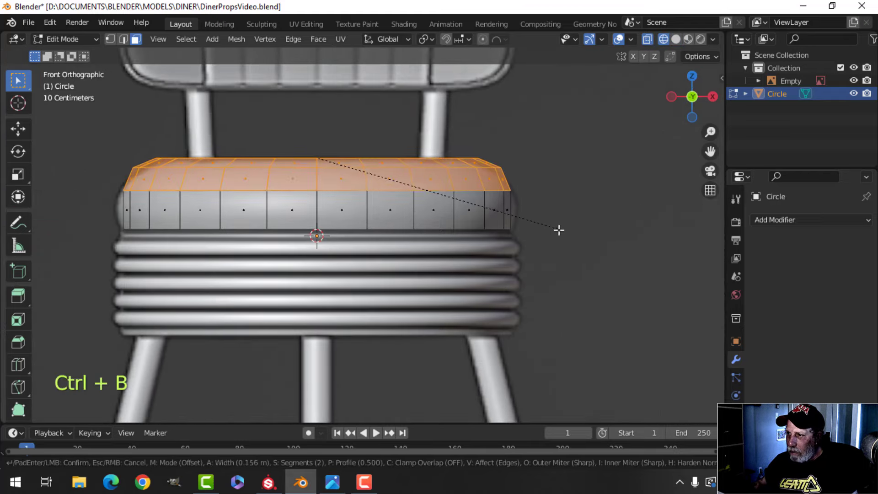
pyautogui.scroll(2, 568, 236)
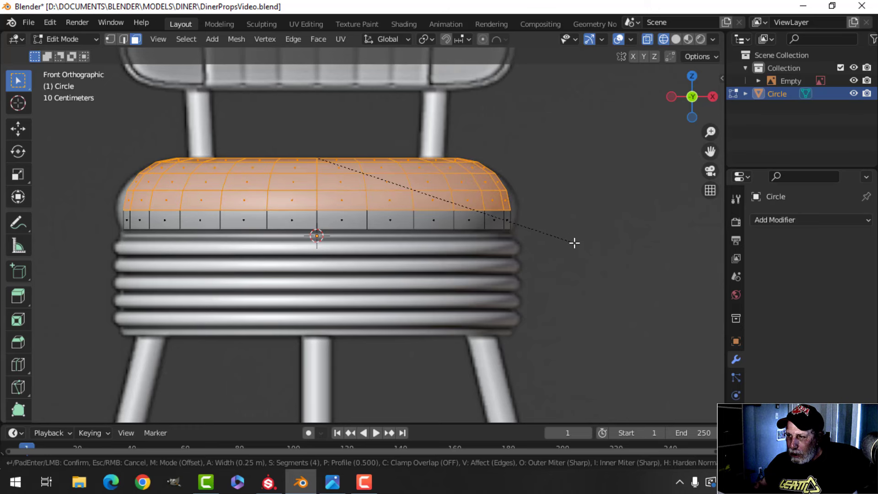
pyautogui.click(574, 243)
pyautogui.press('s')
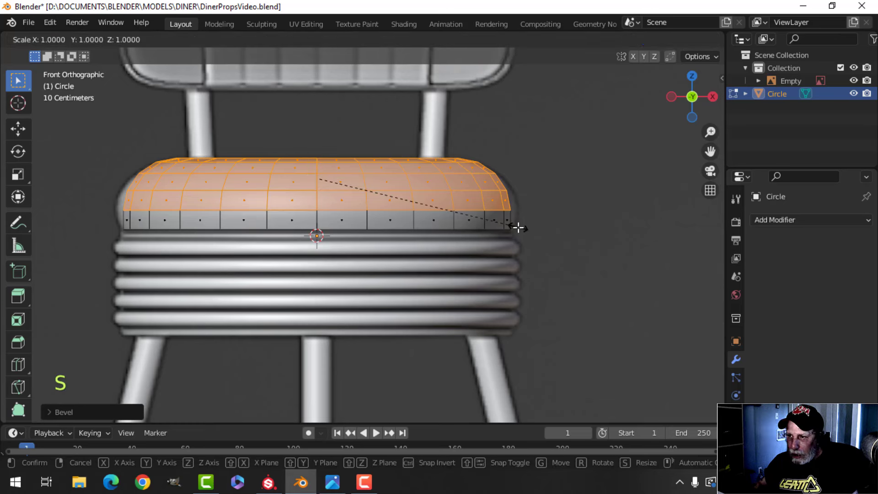
pyautogui.hotkey('shift', 'z')
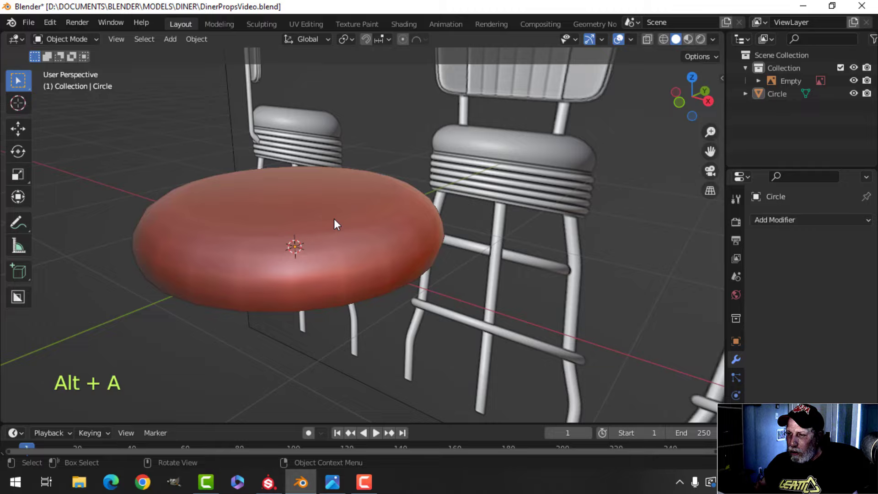
# Add a Subdivision Surface modifier with viewport level 1 to the seat cushion and check its shape.
pyautogui.scroll(-3, 330, 218)
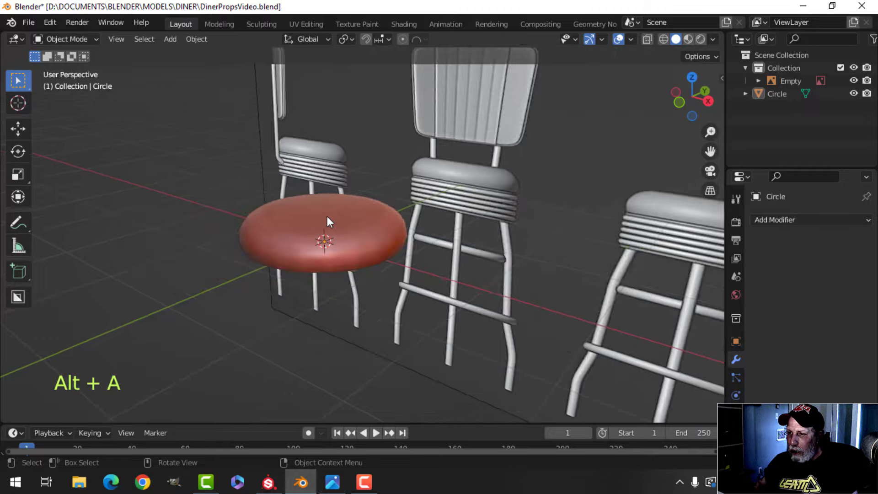
pyautogui.moveTo(327, 215); pyautogui.dragTo(368, 240, button='middle')
pyautogui.click(368, 240)
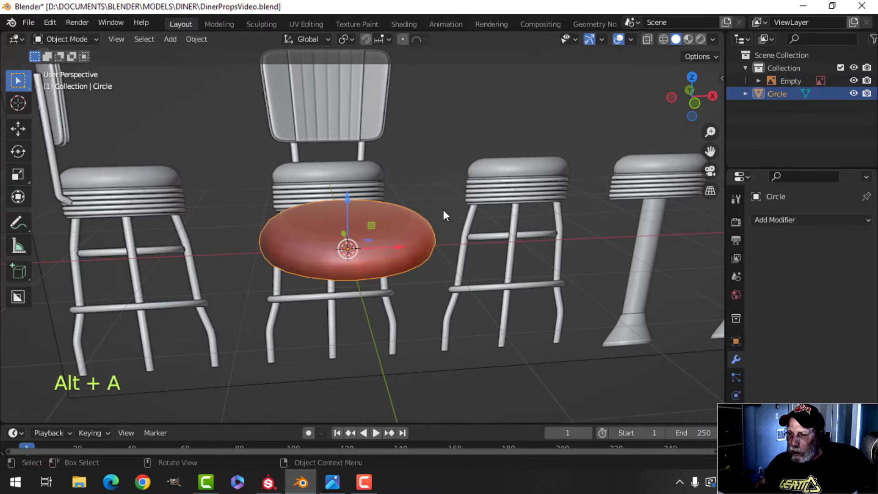
pyautogui.hotkey('ctrl', '1')
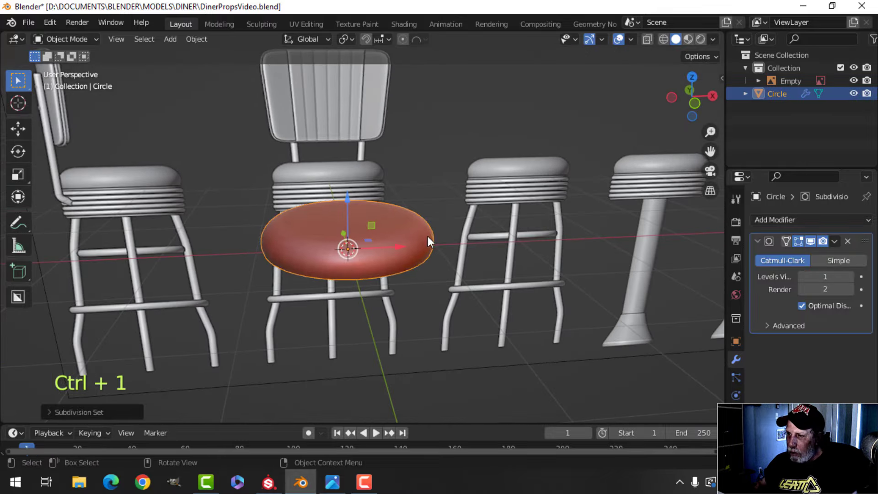
pyautogui.scroll(3, 430, 232)
pyautogui.moveTo(432, 229); pyautogui.dragTo(413, 196, button='middle')
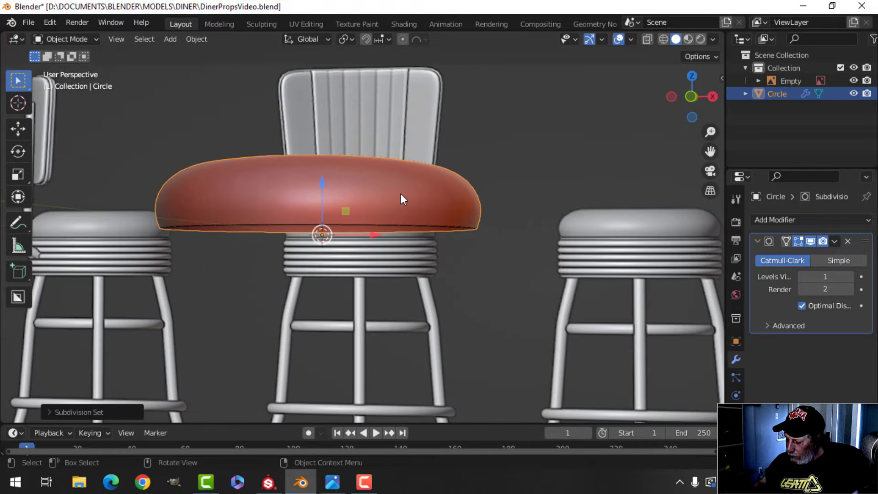
# Duplicate the cushion's bottom edge loop and move the copy slightly down along Z.
pyautogui.press('KP_1')
pyautogui.scroll(3, 401, 193)
pyautogui.press('Tab')
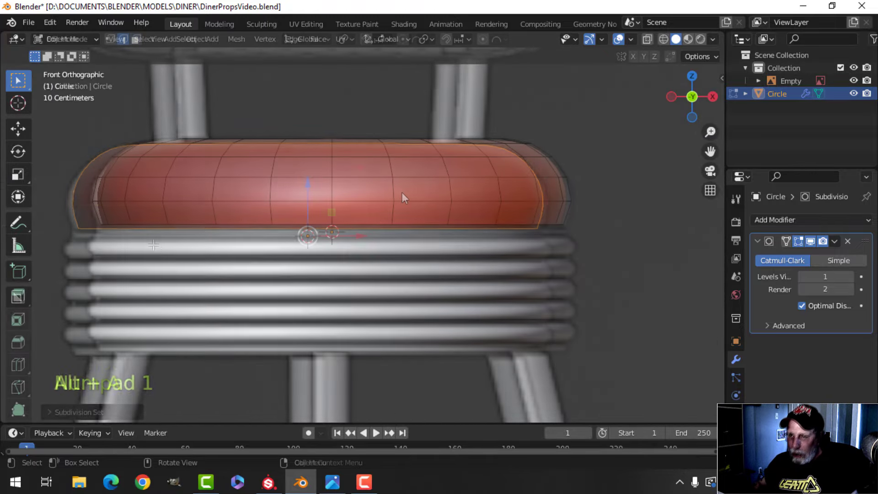
pyautogui.hotkey('alt', 'a')
pyautogui.press('2')
pyautogui.keyDown('alt'); pyautogui.click(302, 225); pyautogui.keyUp('alt')
pyautogui.scroll(-1, 375, 237)
pyautogui.scroll(1, 351, 218)
pyautogui.keyDown('shift'); pyautogui.moveTo(374, 238); pyautogui.dragTo(353, 218, button='middle'); pyautogui.keyUp('shift')
pyautogui.hotkey('shift', 'd')
pyautogui.rightClick(364, 222)
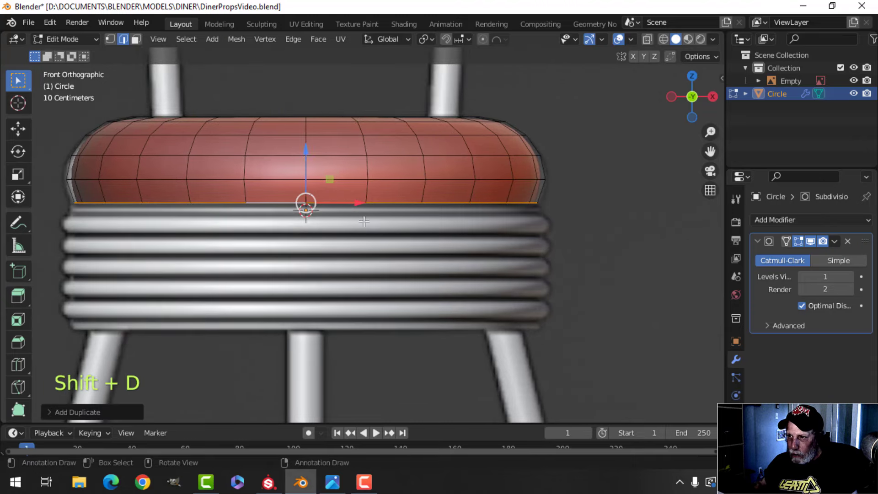
pyautogui.press('g')
pyautogui.press('z')
pyautogui.click(316, 177)
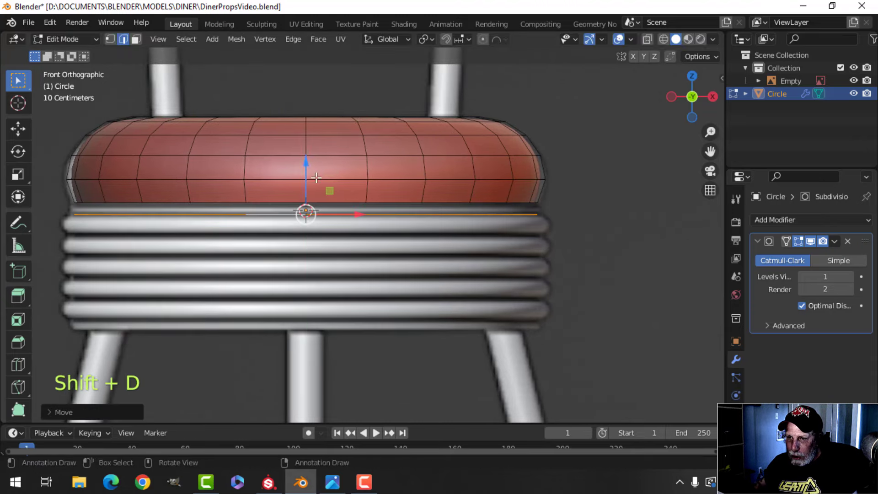
# Separate the duplicated edge loop into its own object and select that object.
pyautogui.press('p')
pyautogui.click(390, 208)
pyautogui.press('Tab')
pyautogui.click(785, 107)
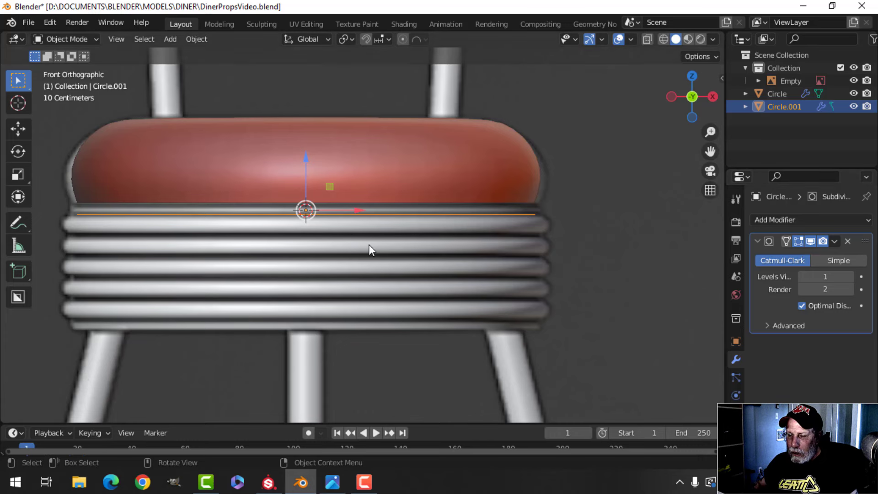
# Select all vertices of the separated ring and raise it to sit against the cushion's bottom edge.
pyautogui.press('Tab')
pyautogui.press('a')
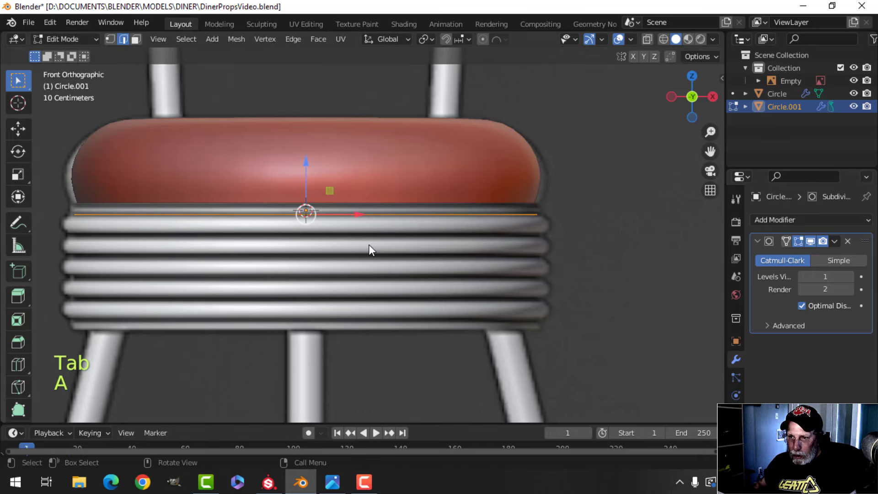
pyautogui.press('1')
pyautogui.keyDown('shift'); pyautogui.moveTo(368, 244); pyautogui.dragTo(388, 242, button='middle'); pyautogui.keyUp('shift')
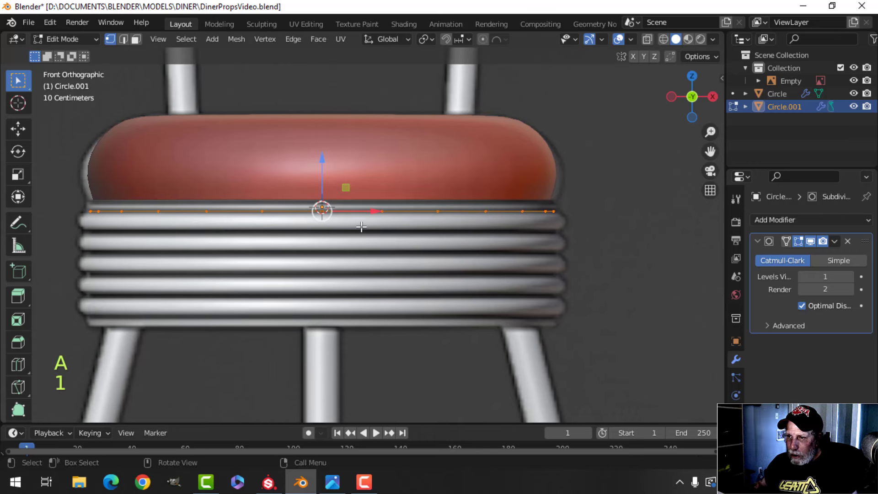
pyautogui.moveTo(321, 160); pyautogui.dragTo(323, 151)
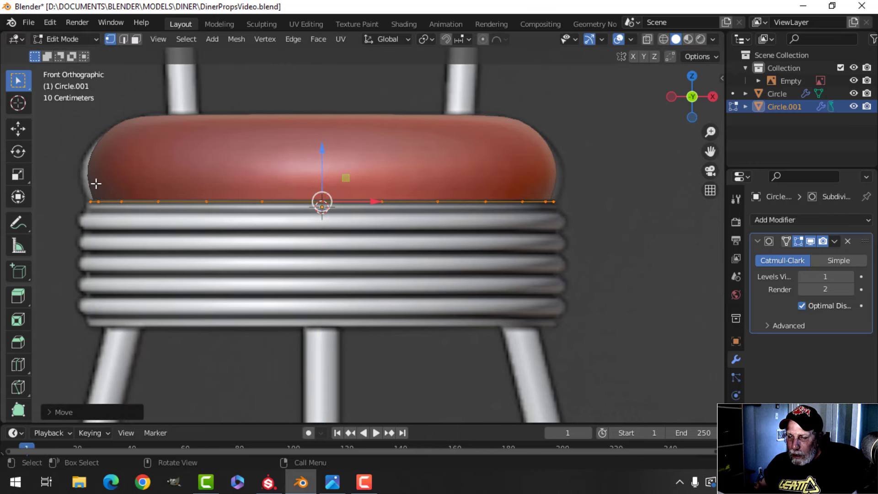
# Extrude the ring down to the bottom of the reference stool's ribbed band and show the mesh in wireframe.
pyautogui.scroll(-1, 357, 235)
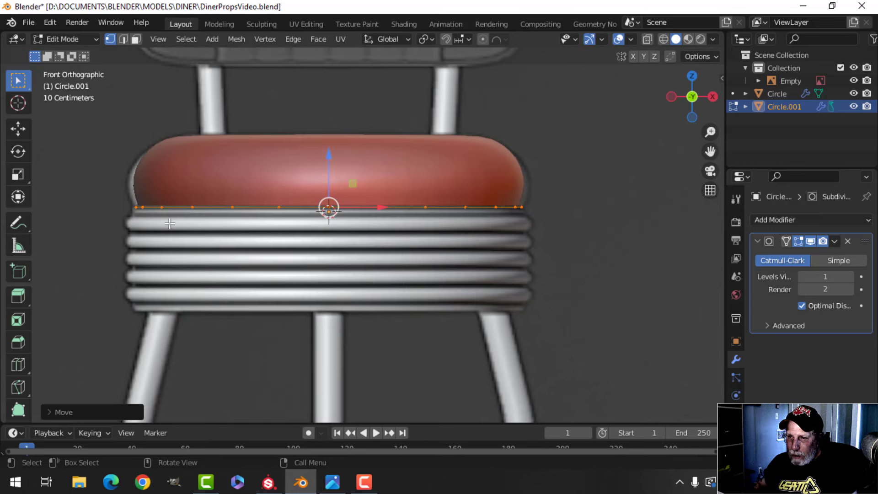
pyautogui.scroll(2, 173, 227)
pyautogui.keyDown('shift'); pyautogui.moveTo(61, 191); pyautogui.dragTo(151, 201, button='middle'); pyautogui.keyUp('shift')
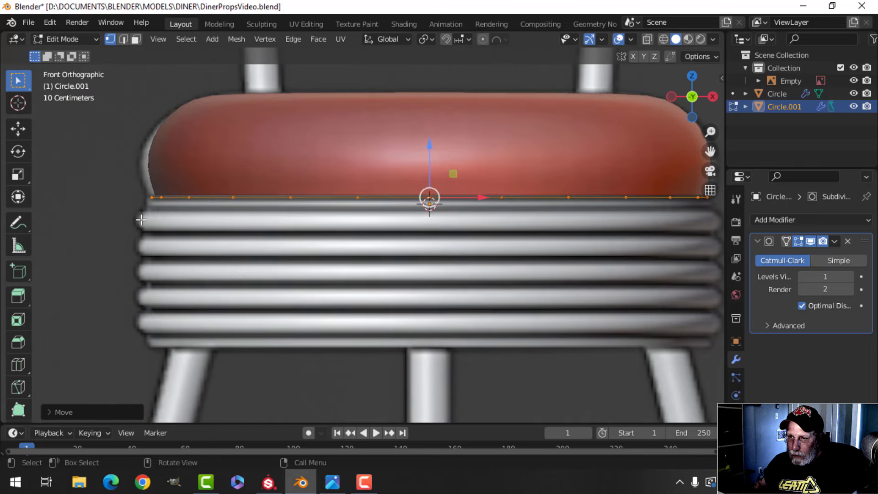
pyautogui.scroll(-2, 167, 214)
pyautogui.press('z')
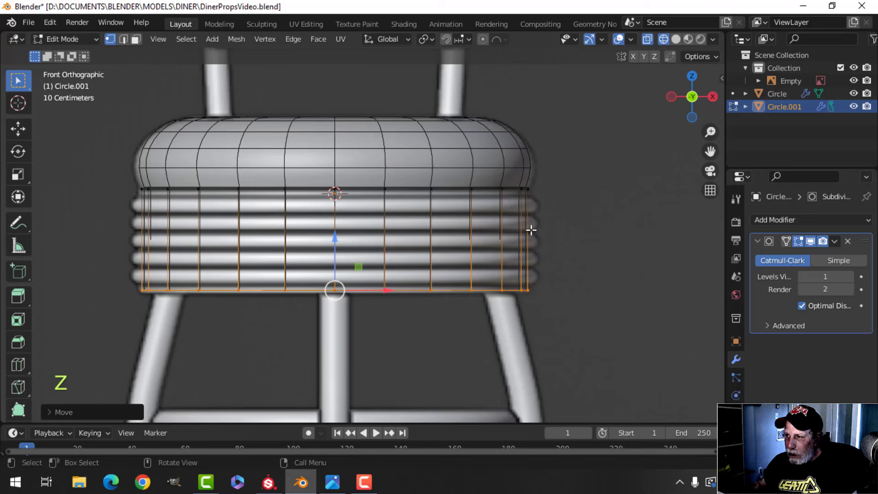
# Scale the entire band horizontally without changing its height to fit the width of the reference band.
pyautogui.press('a')
pyautogui.press('s')
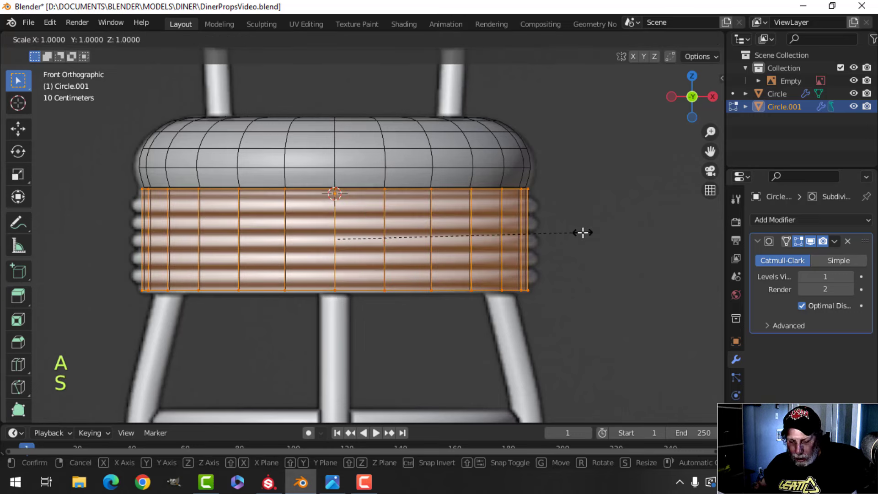
pyautogui.hotkey('shift', 'z')
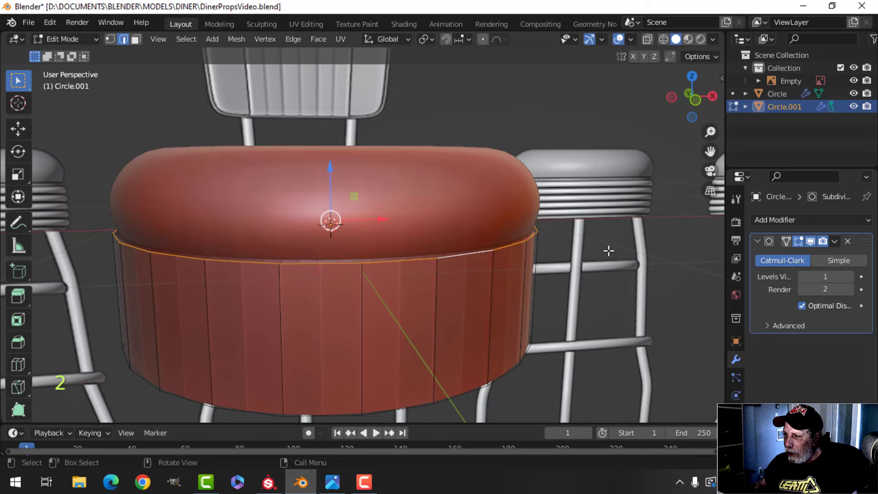
# Extrude the band's top edge loop and scale it inward to form a lip under the cushion.
pyautogui.press('e')
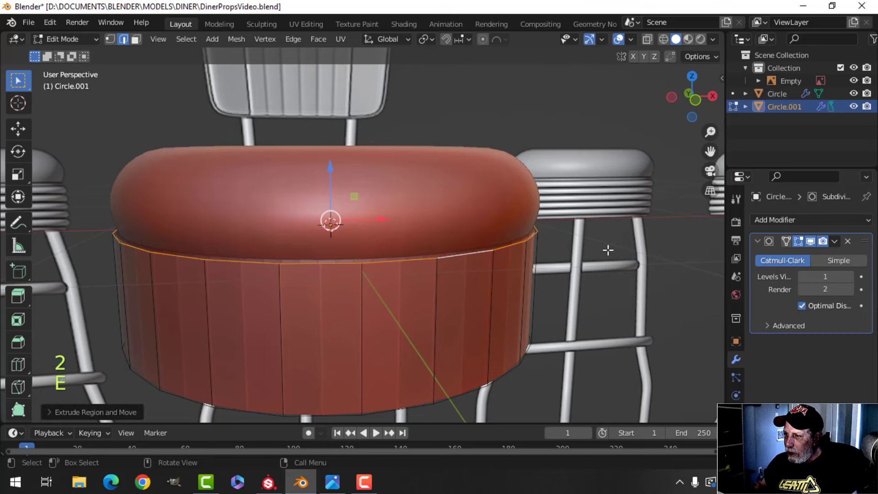
pyautogui.press('s')
pyautogui.click(593, 249)
# Extrude the band's bottom edge loop in place and scale it inward to form a matching lip.
pyautogui.moveTo(593, 249); pyautogui.dragTo(438, 153, button='middle')
pyautogui.hotkey('alt', 'a')
pyautogui.keyDown('alt'); pyautogui.keyDown('shift'); pyautogui.click(421, 140); pyautogui.keyUp('shift'); pyautogui.keyUp('alt')
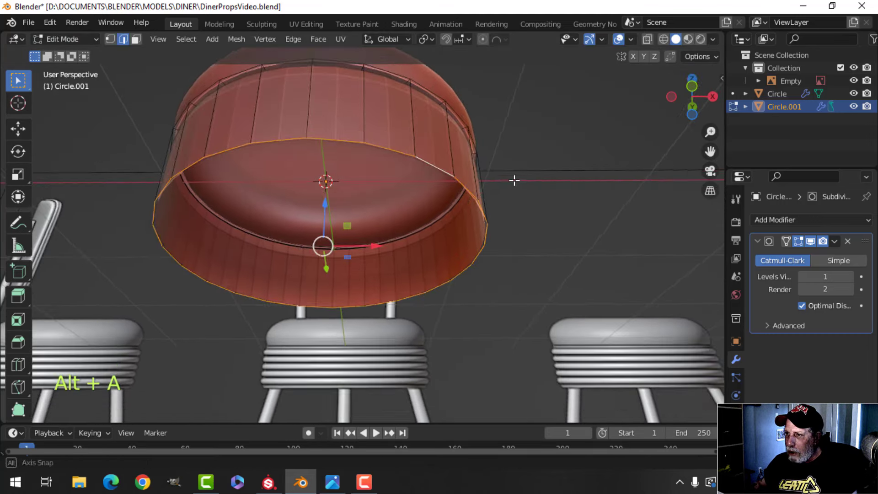
pyautogui.press('e')
pyautogui.rightClick(583, 180)
pyautogui.press('s')
pyautogui.click(563, 173)
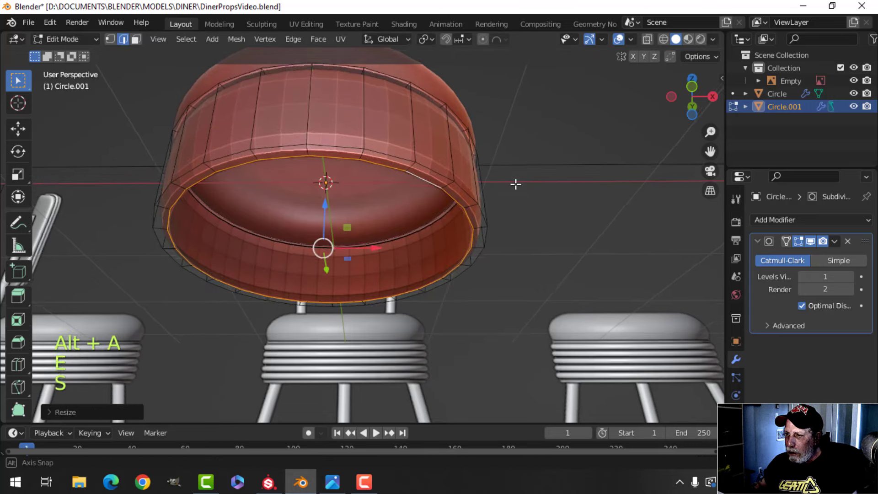
pyautogui.moveTo(515, 184); pyautogui.dragTo(429, 234, button='middle')
pyautogui.hotkey('alt', 'a')
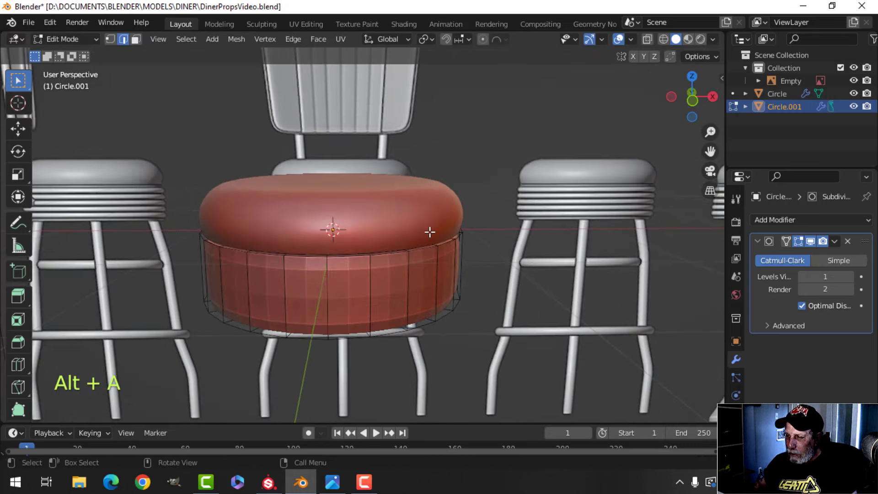
# In the wireframe front view, add five evenly spaced horizontal loop cuts around the band without sliding them.
pyautogui.press('KP_1')
pyautogui.press('z')
pyautogui.click(360, 231)
pyautogui.scroll(3, 448, 295)
pyautogui.hotkey('ctrl', 'r')
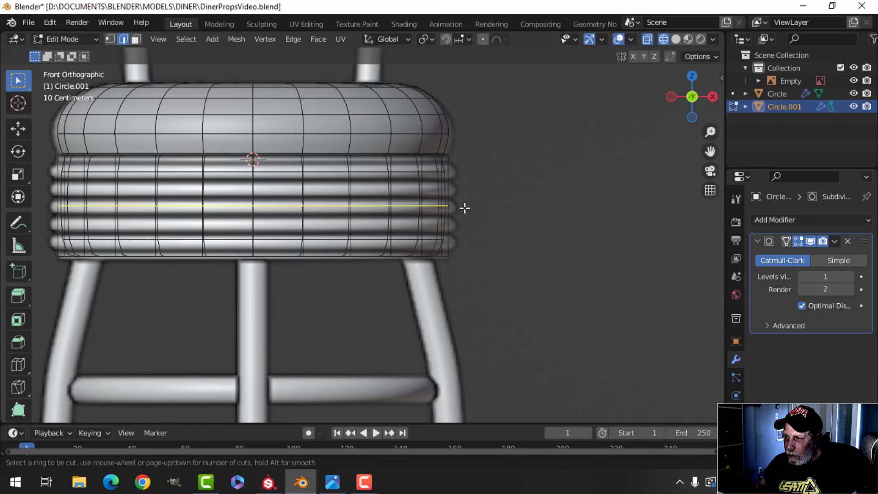
pyautogui.scroll(1, 464, 208)
pyautogui.scroll(3, 465, 208)
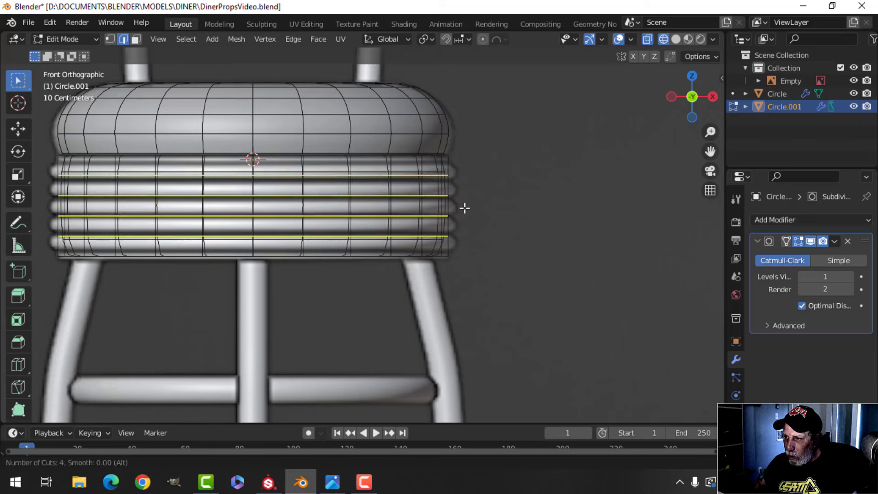
pyautogui.click(465, 208)
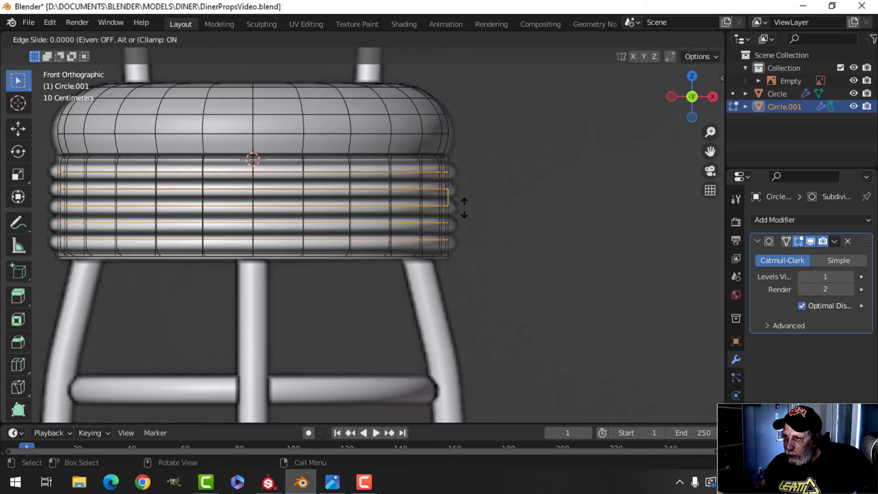
pyautogui.press('Escape')
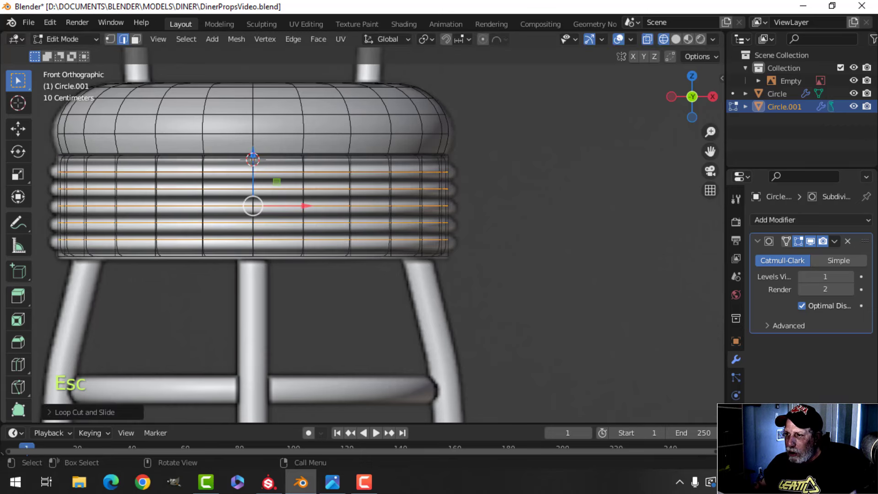
# Bevel the five loops into strips as tall as the reference ribs, and extrude the strips outward along their normals.
pyautogui.hotkey('ctrl', 'b')
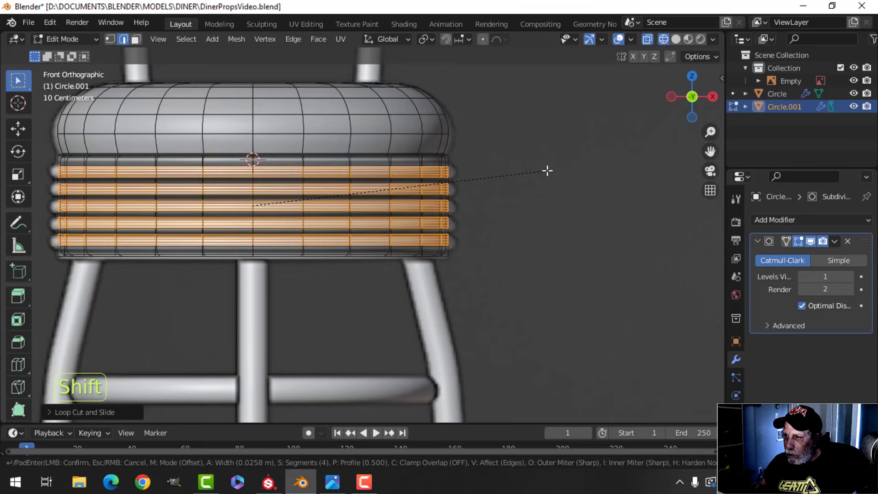
pyautogui.scroll(-3, 547, 171)
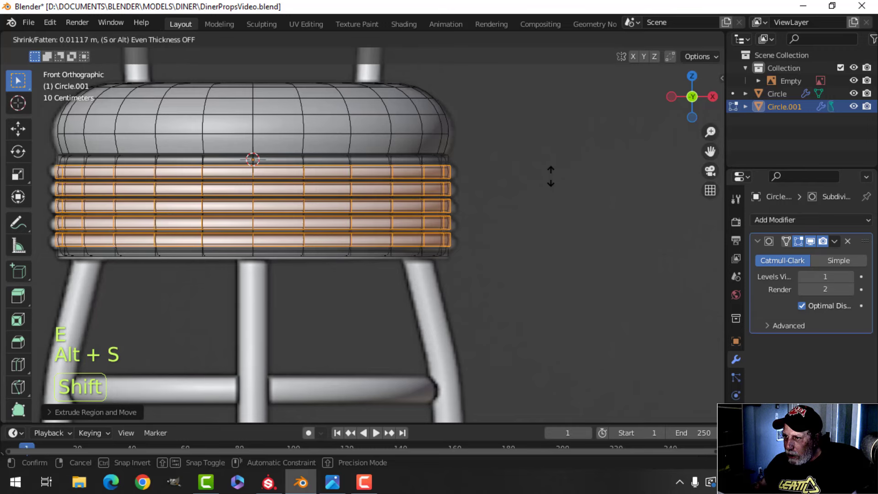
pyautogui.click(550, 138)
# Return to solid shading and Object Mode, and shade the ribbed band smooth.
pyautogui.press('z')
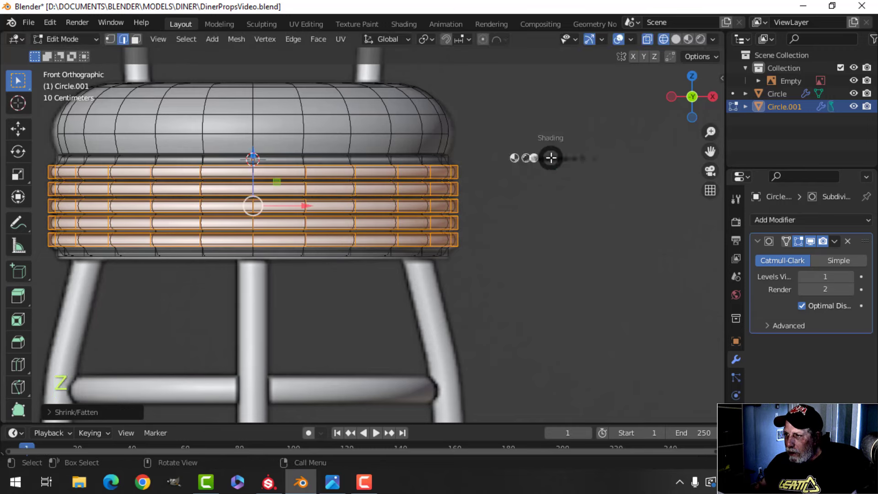
pyautogui.click(646, 158)
pyautogui.press('Tab')
pyautogui.hotkey('alt', 'a')
pyautogui.moveTo(399, 192); pyautogui.dragTo(414, 172, button='middle')
pyautogui.click(340, 166)
pyautogui.rightClick(341, 168)
pyautogui.click(341, 169)
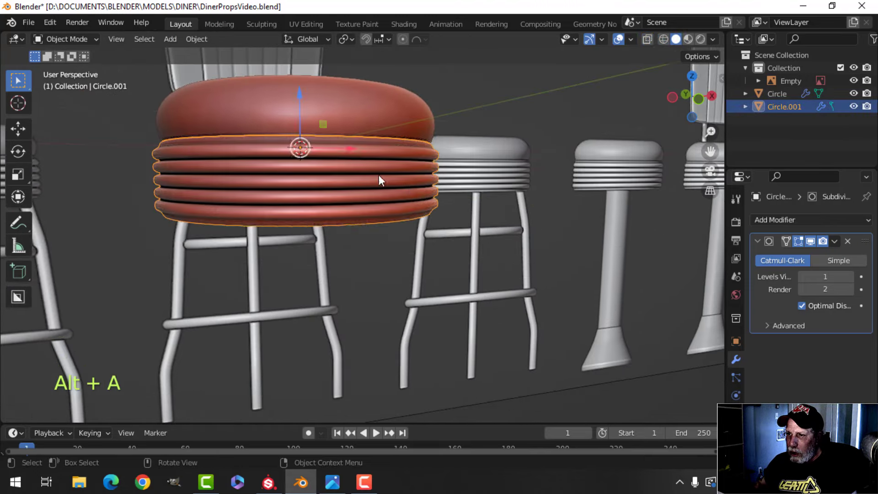
pyautogui.hotkey('alt', 'a')
pyautogui.scroll(6, 401, 196)
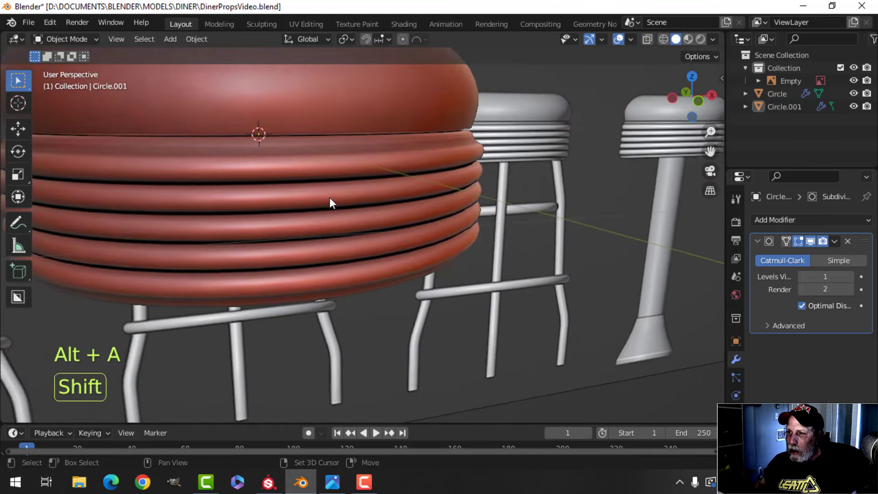
# Add an edge loop above the band's uppermost rib and slide it up toward the top edge.
pyautogui.press('Tab')
pyautogui.hotkey('ctrl', 'r')
pyautogui.click(330, 169)
pyautogui.click(330, 160)
# Add an edge loop between the lowest rib and the band's bottom edge, and leave Edit Mode.
pyautogui.moveTo(343, 224); pyautogui.dragTo(341, 187, button='middle')
pyautogui.scroll(2, 353, 192)
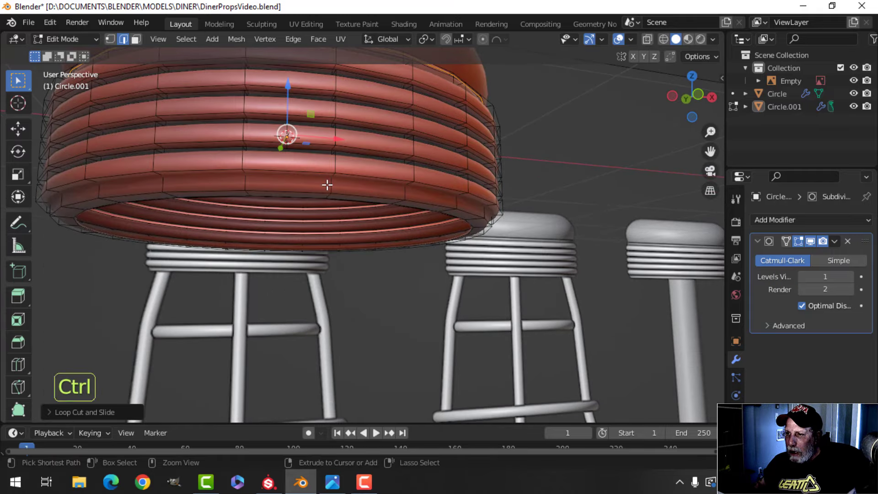
pyautogui.hotkey('ctrl', 'r')
pyautogui.click(327, 184)
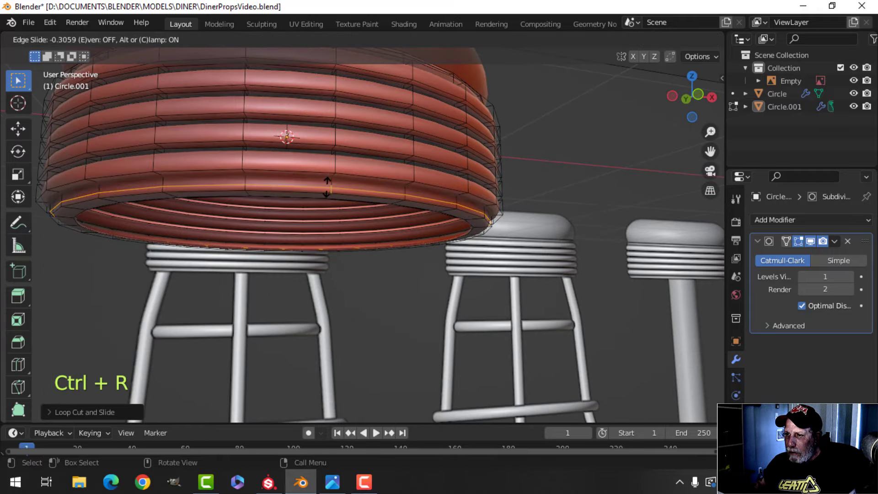
pyautogui.click(327, 184)
pyautogui.press('Tab')
pyautogui.hotkey('alt', 'a')
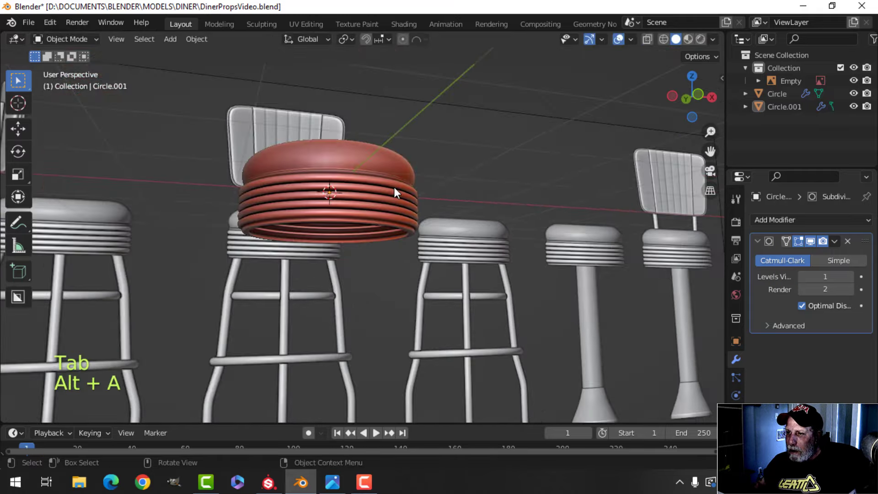
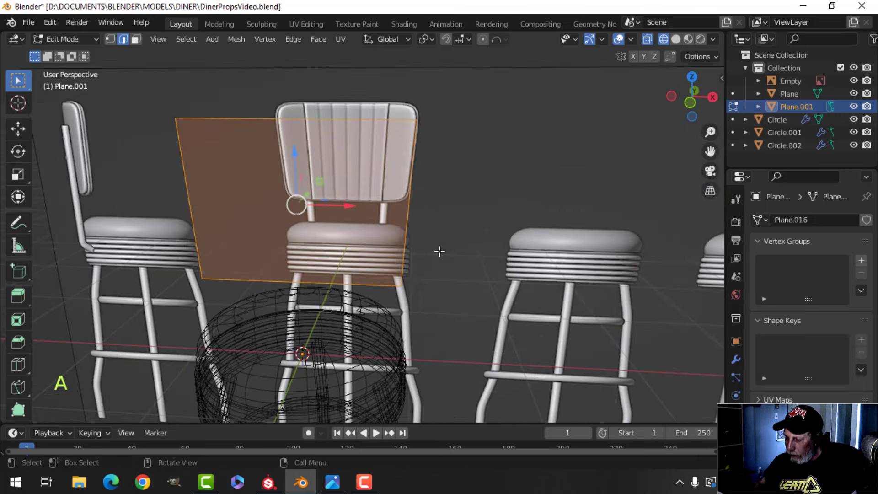
# In front view, add five evenly spaced vertical loop cuts across the backrest plane.
pyautogui.press('KP_1')
pyautogui.scroll(3, 425, 245)
pyautogui.scroll(-2, 426, 245)
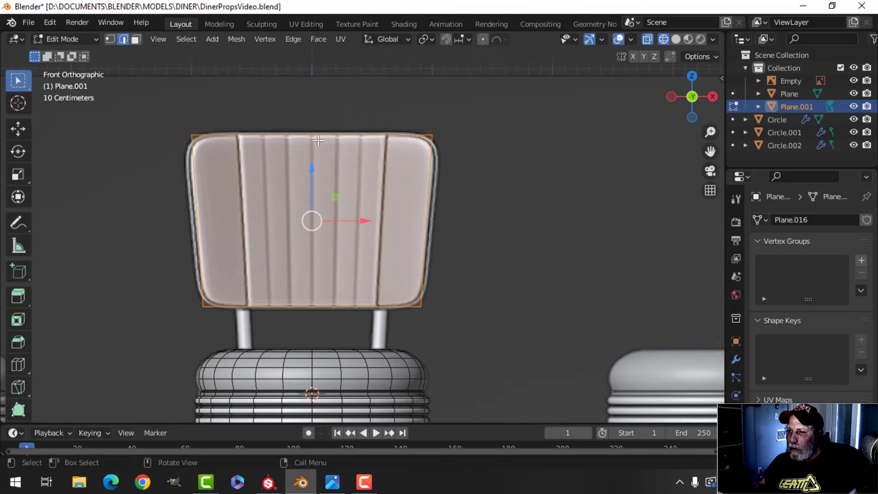
pyautogui.hotkey('ctrl', 'r')
pyautogui.scroll(4, 312, 139)
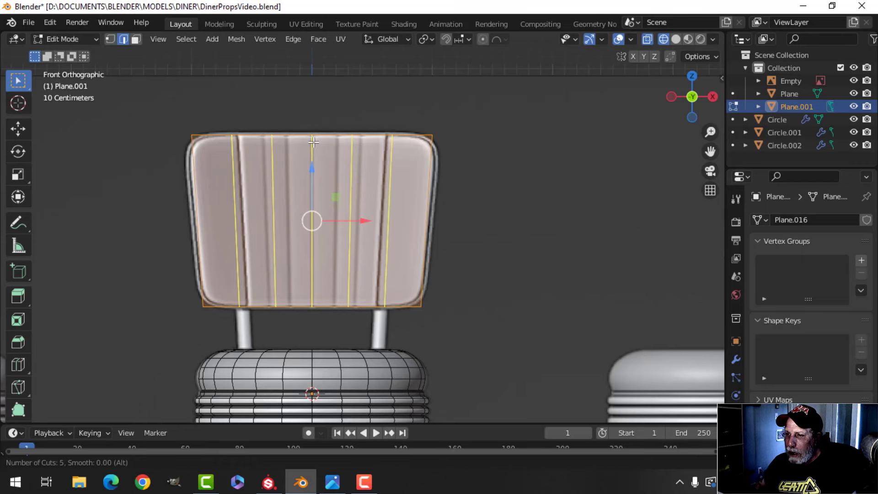
pyautogui.click(313, 142)
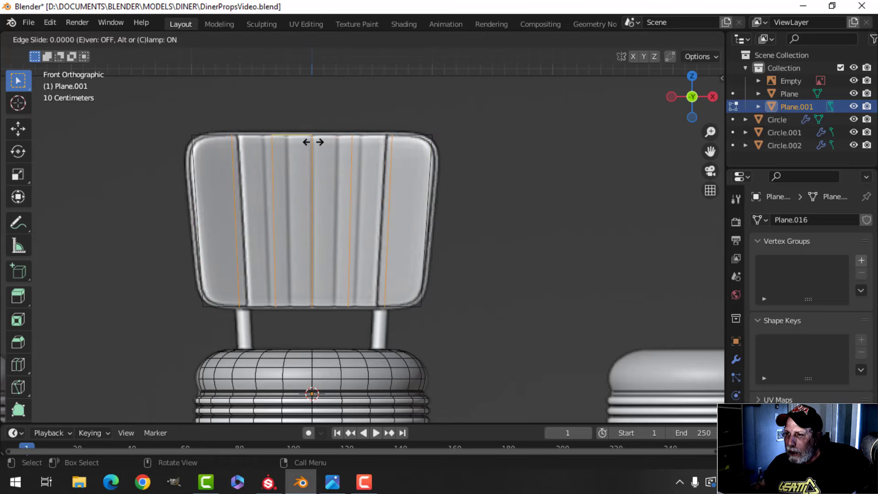
pyautogui.rightClick(314, 141)
# Switch the viewport to solid shading and select only the backrest plane's centre vertical edge.
pyautogui.press('a')
pyautogui.moveTo(504, 186); pyautogui.dragTo(417, 215, button='middle')
pyautogui.press('z')
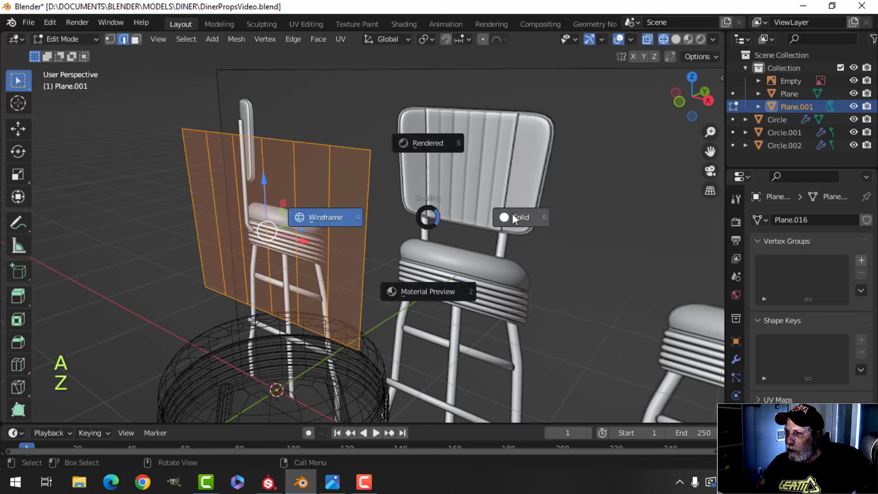
pyautogui.click(512, 213)
pyautogui.moveTo(513, 213)
pyautogui.mouseDown(button='middle')
pyautogui.moveTo(477, 184)
pyautogui.moveTo(313, 194)
pyautogui.moveTo(307, 206)
pyautogui.moveTo(363, 194)
pyautogui.moveTo(330, 209)
pyautogui.mouseUp(button='middle')
pyautogui.hotkey('alt', 'a')
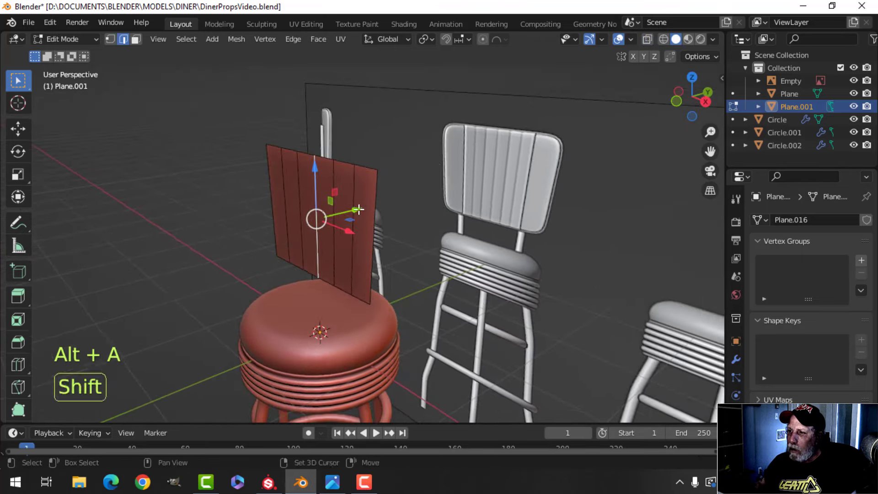
# Turn on proportional editing with the Sphere falloff.
pyautogui.moveTo(508, 176); pyautogui.dragTo(480, 195, button='middle')
pyautogui.scroll(-2, 445, 157)
pyautogui.keyDown('shift'); pyautogui.moveTo(430, 157); pyautogui.dragTo(403, 166, button='middle'); pyautogui.keyUp('shift')
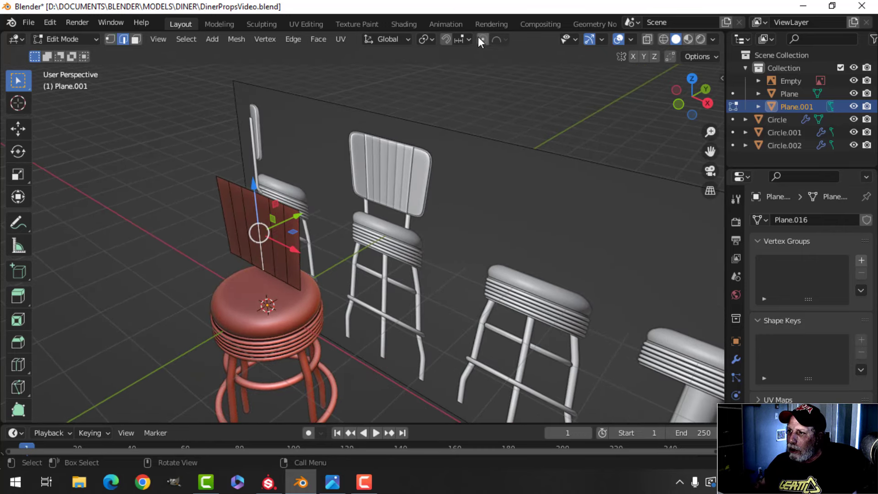
pyautogui.click(482, 40)
pyautogui.click(496, 40)
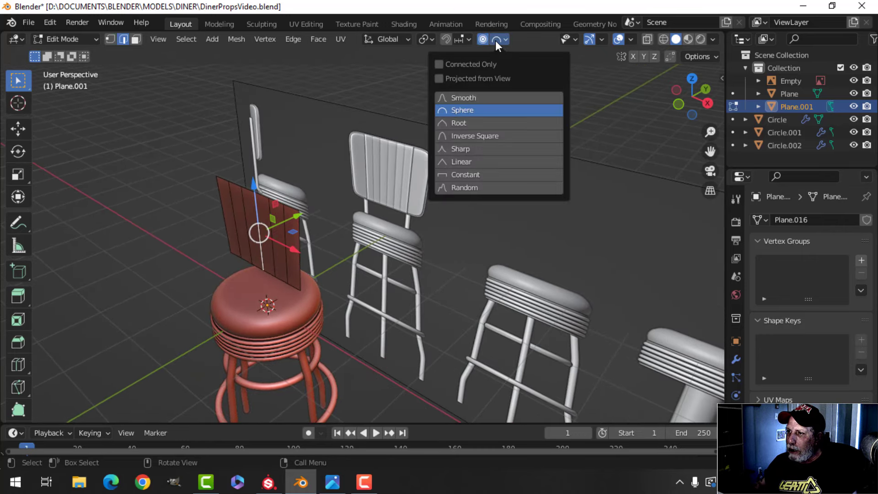
pyautogui.click(464, 110)
# Move the centre edge backward along Y to curve the backrest plane, and turn off proportional editing.
pyautogui.moveTo(434, 170); pyautogui.dragTo(414, 175, button='middle')
pyautogui.scroll(1, 412, 176)
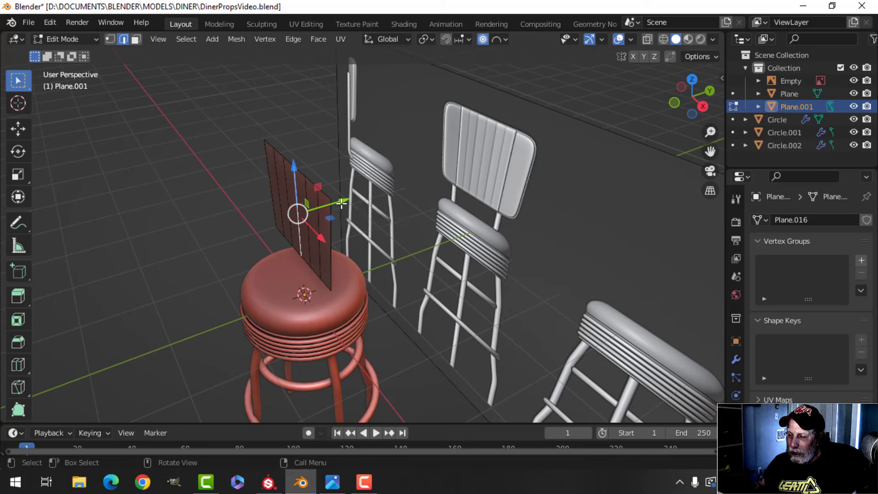
pyautogui.moveTo(343, 202); pyautogui.dragTo(361, 199)
pyautogui.scroll(-5, 348, 202)
pyautogui.scroll(2, 411, 206)
pyautogui.moveTo(366, 201); pyautogui.dragTo(393, 144, button='middle')
pyautogui.click(484, 40)
# Select the whole curved backrest plane and extrude it along its normals to give it thickness.
pyautogui.press('a')
pyautogui.scroll(-3, 433, 210)
pyautogui.scroll(2, 396, 209)
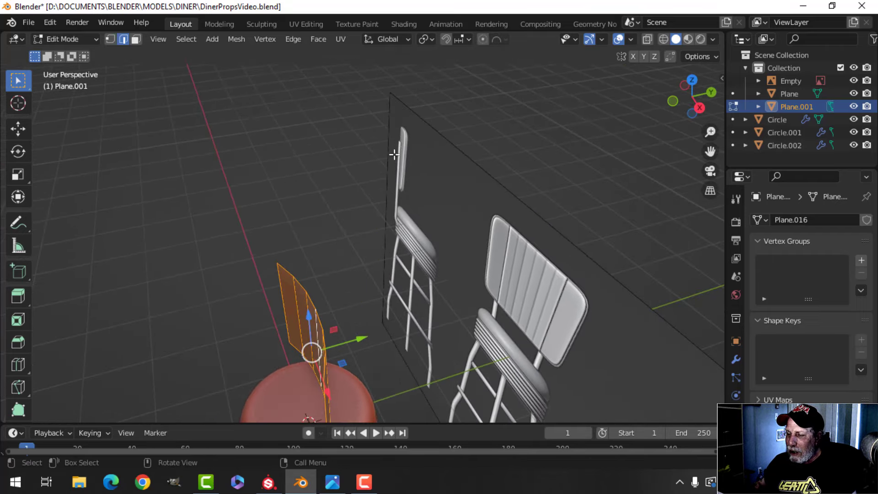
pyautogui.scroll(2, 402, 161)
pyautogui.scroll(-3, 402, 161)
pyautogui.press('e')
pyautogui.hotkey('alt', 's')
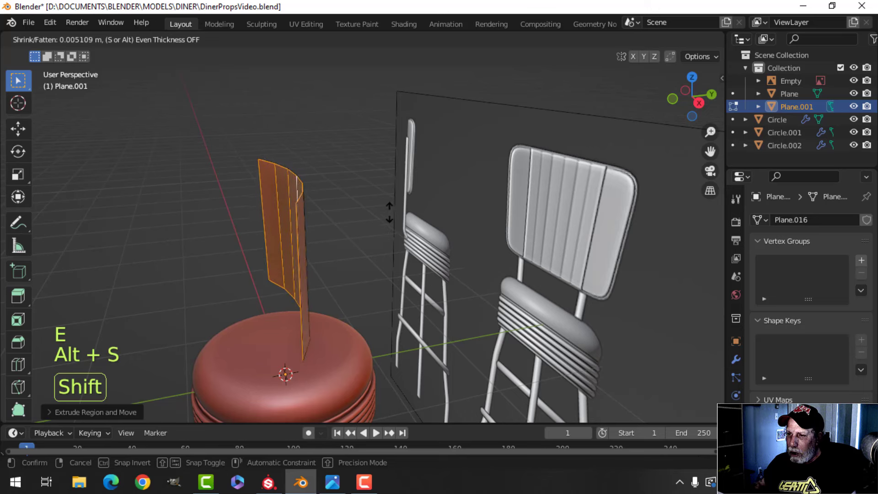
pyautogui.click(356, 146)
pyautogui.moveTo(356, 146); pyautogui.dragTo(408, 234, button='middle')
# Leave Edit Mode and add a level 2 Subdivision Surface modifier to the backrest.
pyautogui.press('Tab')
pyautogui.press('ctrl')
pyautogui.hotkey('ctrl', '2')
pyautogui.hotkey('alt', 'a')
pyautogui.keyDown('shift'); pyautogui.moveTo(398, 265); pyautogui.dragTo(397, 213, button='middle'); pyautogui.keyUp('shift')
# Select the backrest for mesh editing and add a centred edge loop around its thickness.
pyautogui.click(361, 193)
pyautogui.press('Tab')
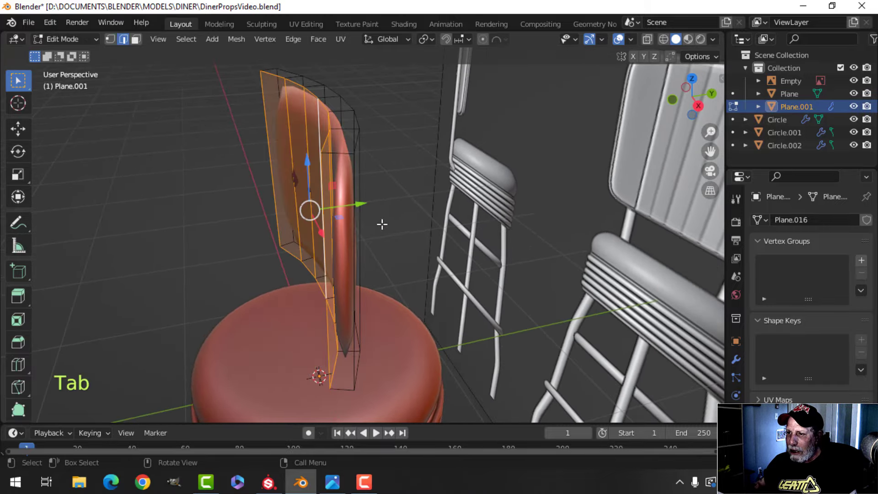
pyautogui.hotkey('ctrl', 'r')
pyautogui.click(339, 156)
pyautogui.rightClick(339, 155)
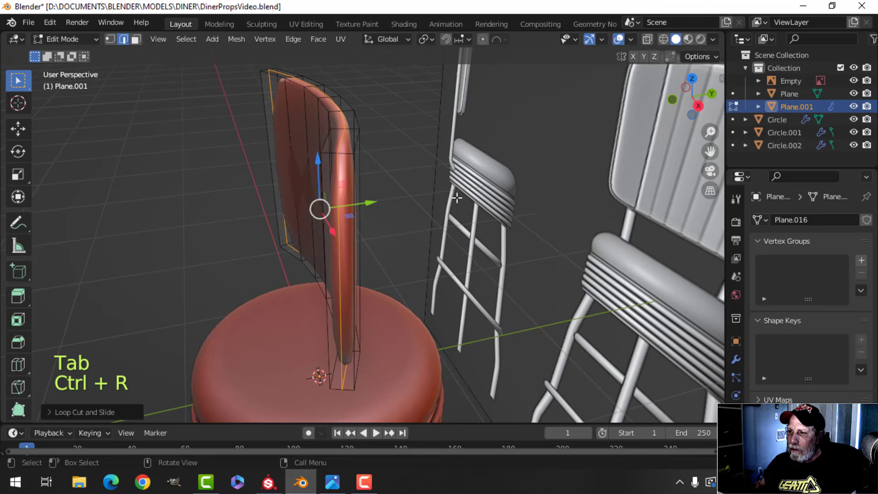
# Add one edge loop on each side of the backrest's central loop, near its front and back faces, and leave Edit Mode.
pyautogui.hotkey('ctrl', 'r')
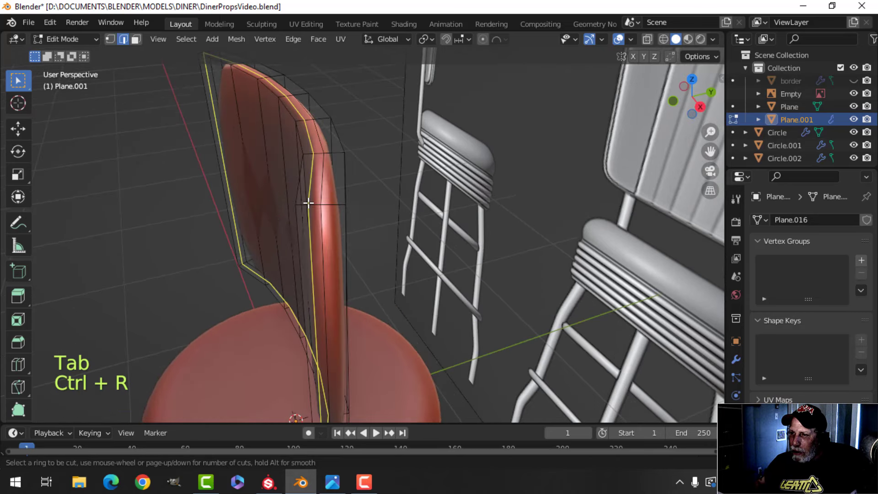
pyautogui.click(307, 199)
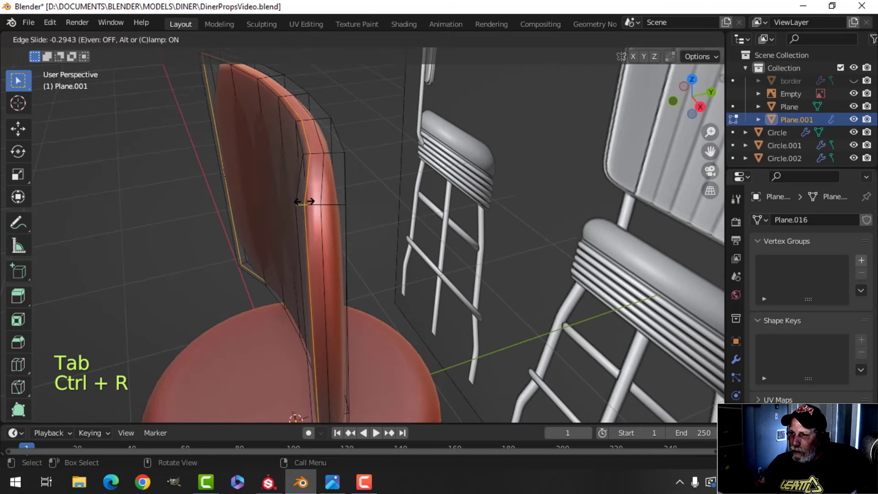
pyautogui.click(298, 198)
pyautogui.hotkey('ctrl', 'r')
pyautogui.click(331, 203)
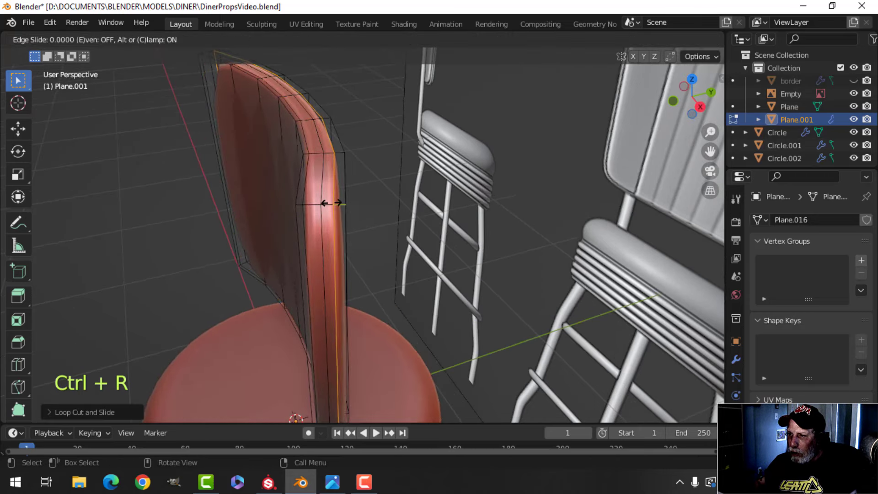
pyautogui.click(332, 203)
pyautogui.press('Tab')
pyautogui.moveTo(343, 215); pyautogui.dragTo(451, 208, button='middle')
pyautogui.hotkey('alt', 'a')
pyautogui.click(451, 207)
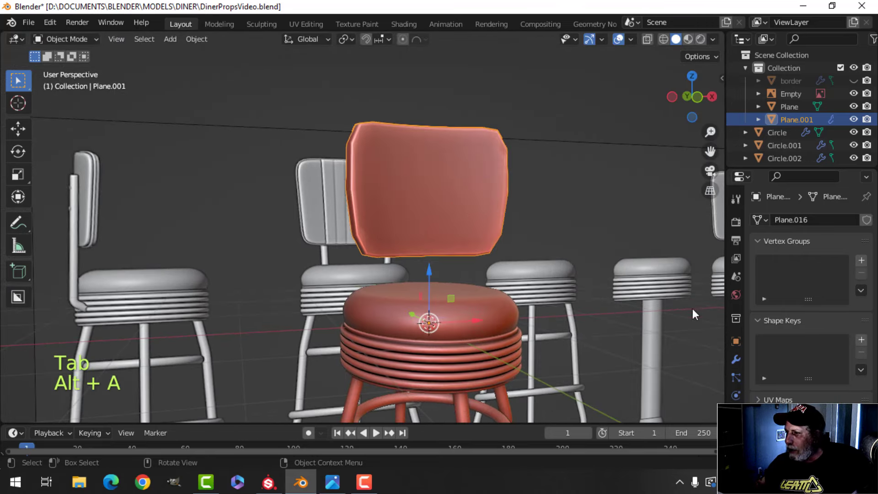
# Set the viewport level of the backrest's Subdivision Surface modifier to 2 and deselect the backrest.
pyautogui.click(736, 359)
pyautogui.click(853, 276)
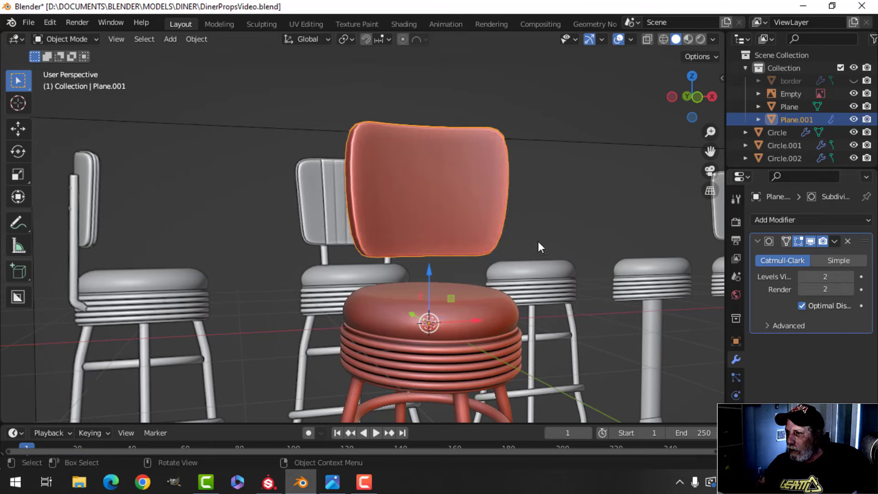
pyautogui.hotkey('alt', 'a')
pyautogui.moveTo(539, 242); pyautogui.dragTo(414, 247, button='middle')
# Add one horizontal edge loop near the backrest's upper edge and one near its lower edge, and leave Edit Mode.
pyautogui.press('Tab')
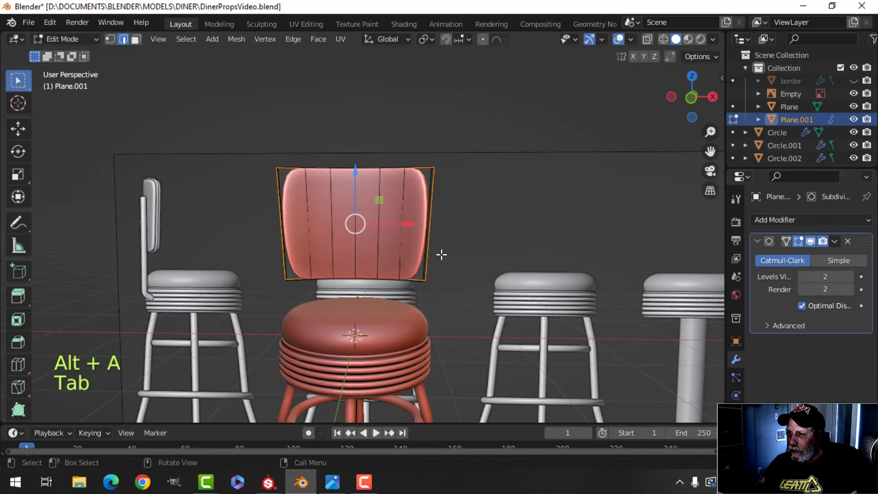
pyautogui.hotkey('ctrl', 'r')
pyautogui.click(430, 230)
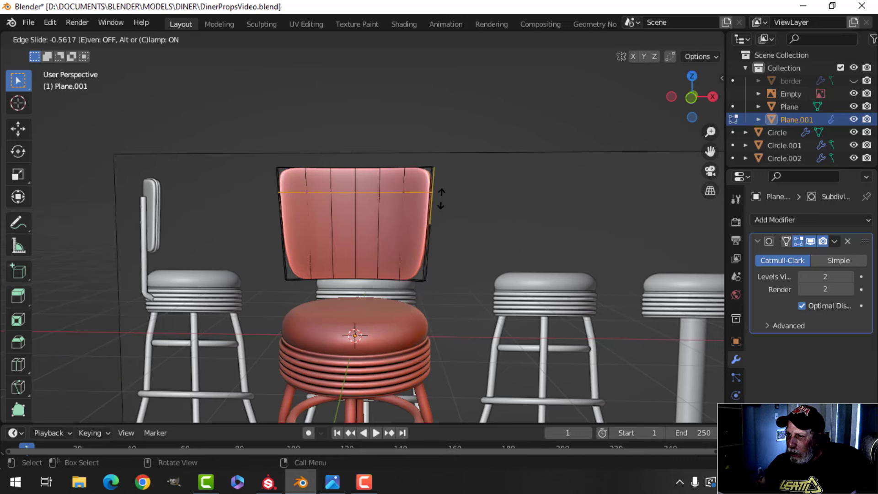
pyautogui.click(440, 199)
pyautogui.hotkey('ctrl', 'r')
pyautogui.click(426, 228)
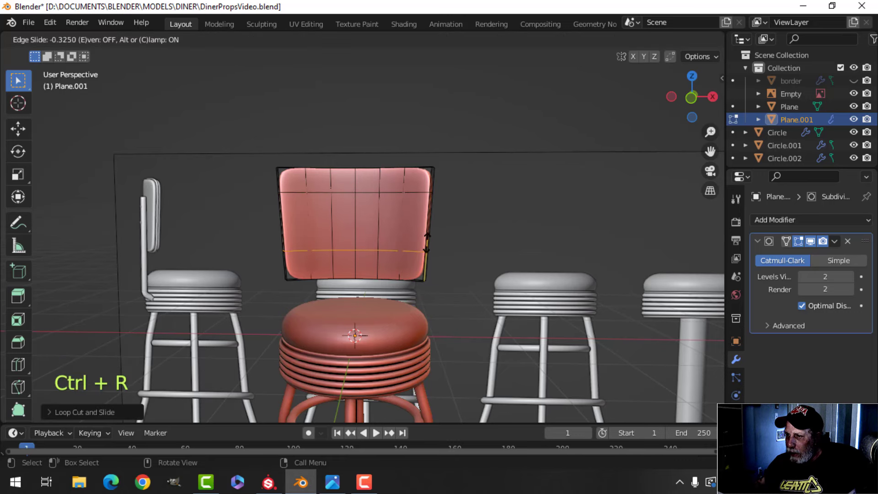
pyautogui.click(428, 245)
pyautogui.press('Tab')
pyautogui.scroll(-3, 457, 234)
pyautogui.hotkey('alt', 'a')
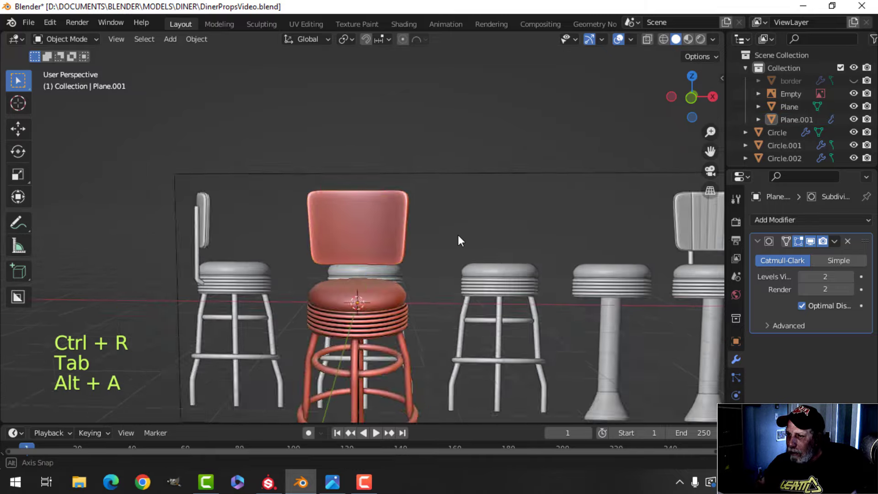
# Open the backrest for mesh editing with nothing selected, and hide its Subdivision Surface effect in the viewport.
pyautogui.moveTo(457, 235); pyautogui.dragTo(201, 207, button='middle')
pyautogui.scroll(3, 421, 254)
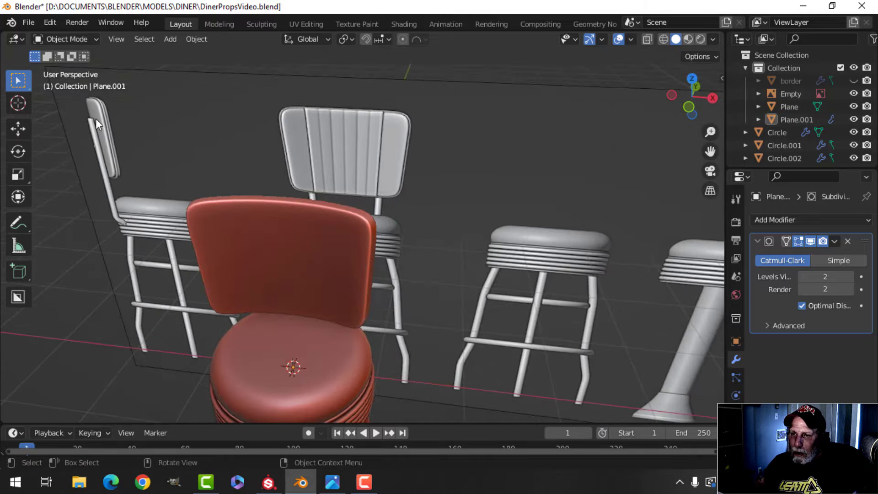
pyautogui.scroll(-4, 95, 119)
pyautogui.moveTo(95, 119); pyautogui.dragTo(292, 179, button='middle')
pyautogui.scroll(4, 328, 204)
pyautogui.click(292, 178)
pyautogui.press('Tab')
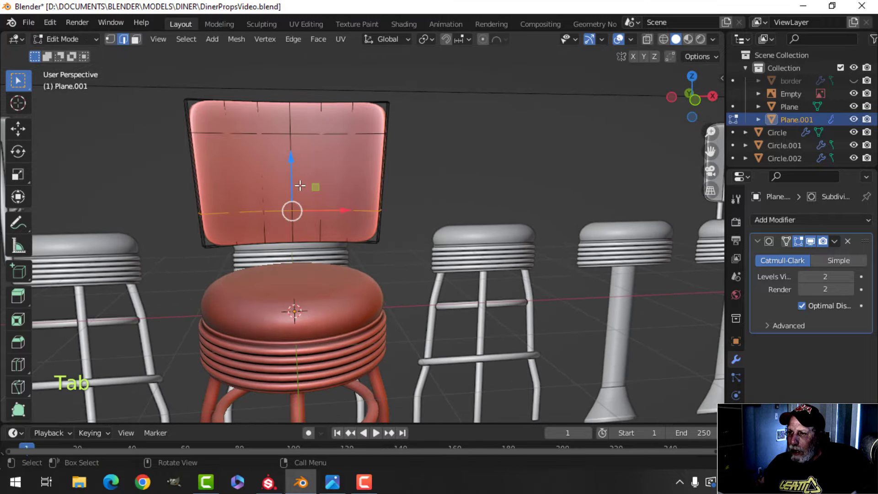
pyautogui.scroll(1, 300, 185)
pyautogui.hotkey('alt', 'a')
pyautogui.click(810, 241)
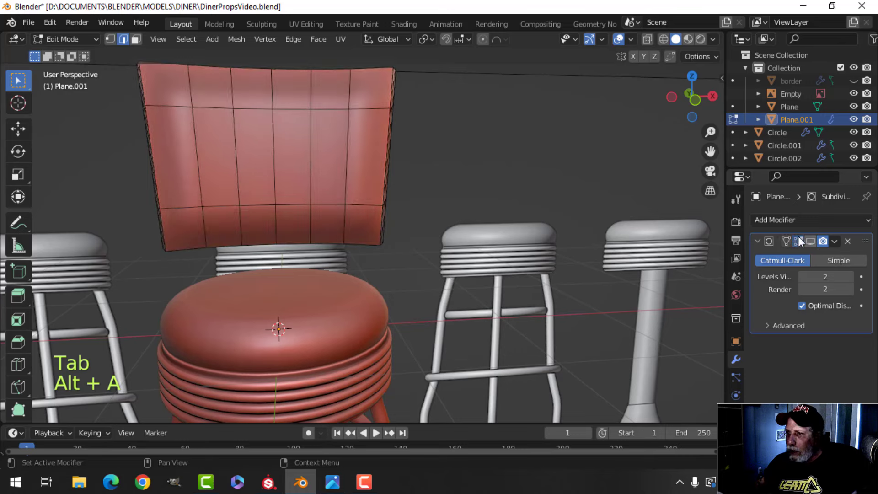
pyautogui.keyDown('shift'); pyautogui.moveTo(416, 179); pyautogui.dragTo(437, 217, button='middle'); pyautogui.keyUp('shift')
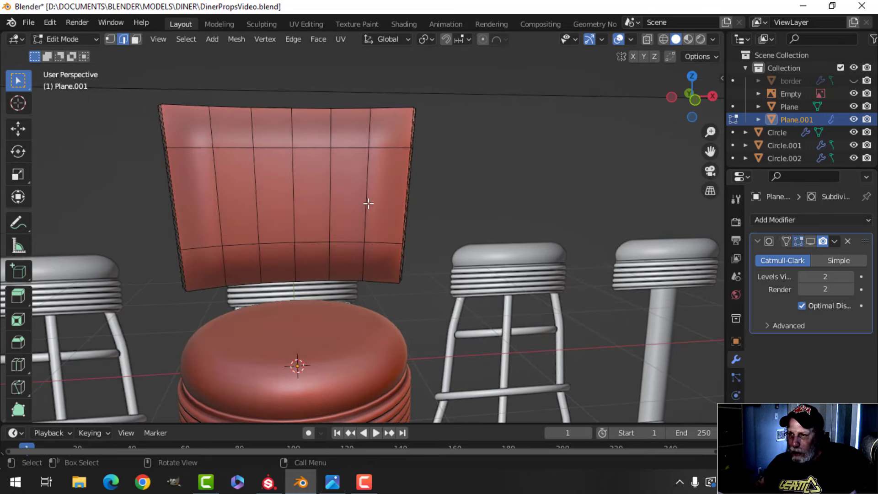
pyautogui.moveTo(369, 203); pyautogui.dragTo(323, 198, button='middle')
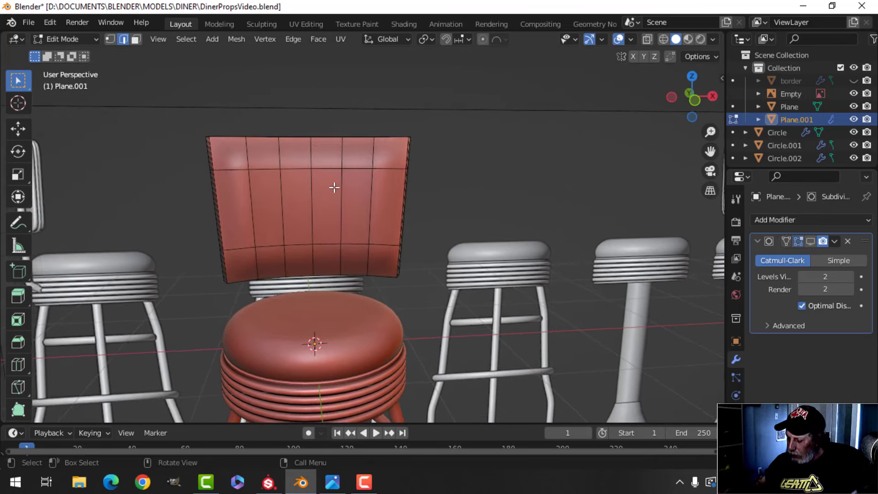
# Show the backrest in front wireframe view and add a centred vertical edge loop in its second column from the left.
pyautogui.press('KP_1')
pyautogui.press('z')
pyautogui.click(229, 187)
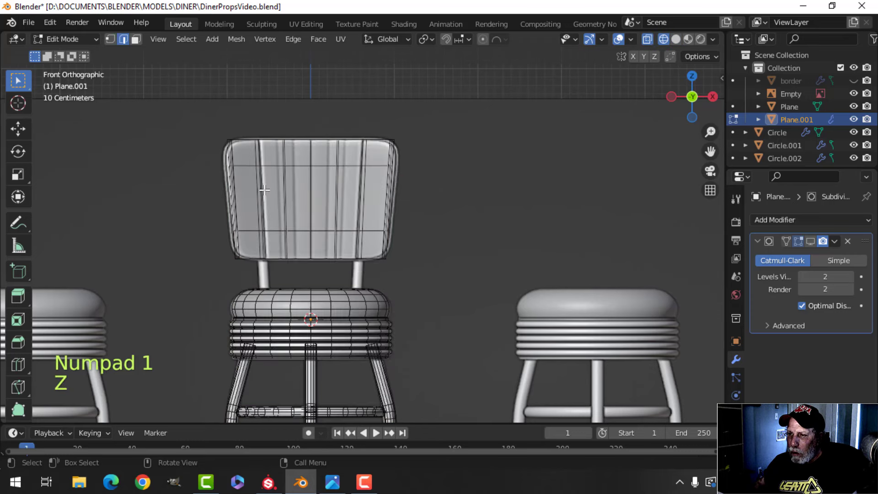
pyautogui.scroll(1, 257, 155)
pyautogui.hotkey('ctrl', 'r')
pyautogui.click(258, 152)
pyautogui.rightClick(258, 153)
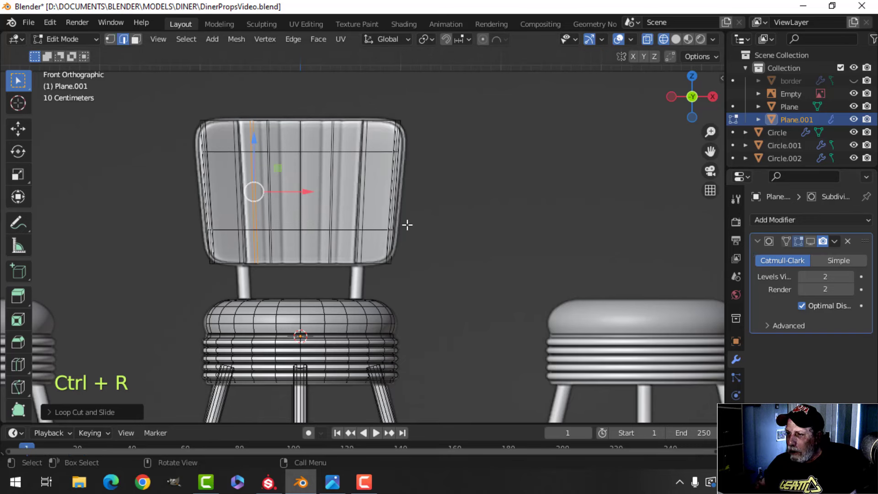
# Return to solid shading and add a centred vertical edge loop in each of the backrest's other three inner columns.
pyautogui.press('z')
pyautogui.click(497, 224)
pyautogui.keyDown('shift'); pyautogui.moveTo(380, 213); pyautogui.dragTo(385, 231, button='middle'); pyautogui.keyUp('shift')
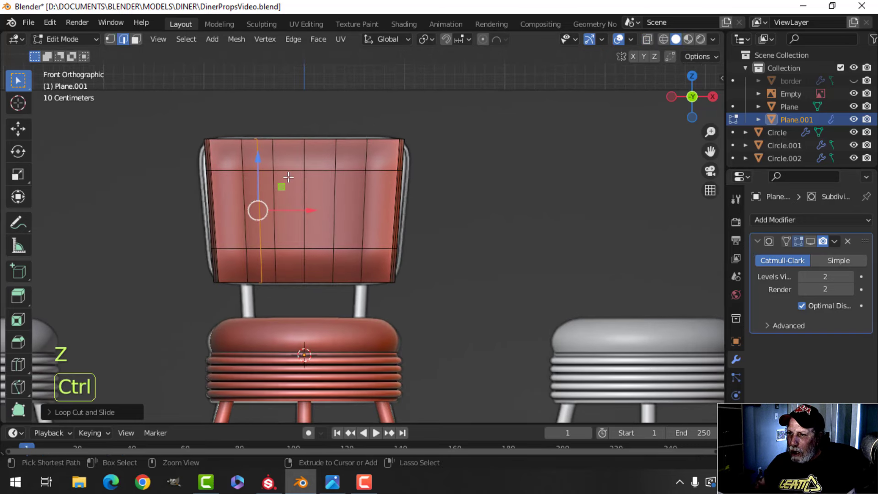
pyautogui.hotkey('ctrl', 'r')
pyautogui.click(288, 177)
pyautogui.rightClick(288, 178)
pyautogui.hotkey('ctrl', 'r')
pyautogui.click(322, 174)
pyautogui.rightClick(323, 174)
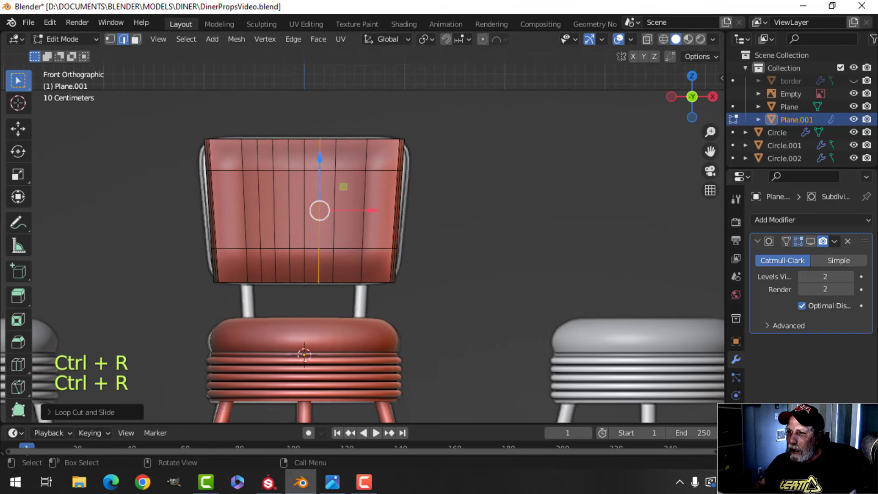
pyautogui.hotkey('ctrl', 'r')
pyautogui.click(348, 177)
pyautogui.rightClick(348, 178)
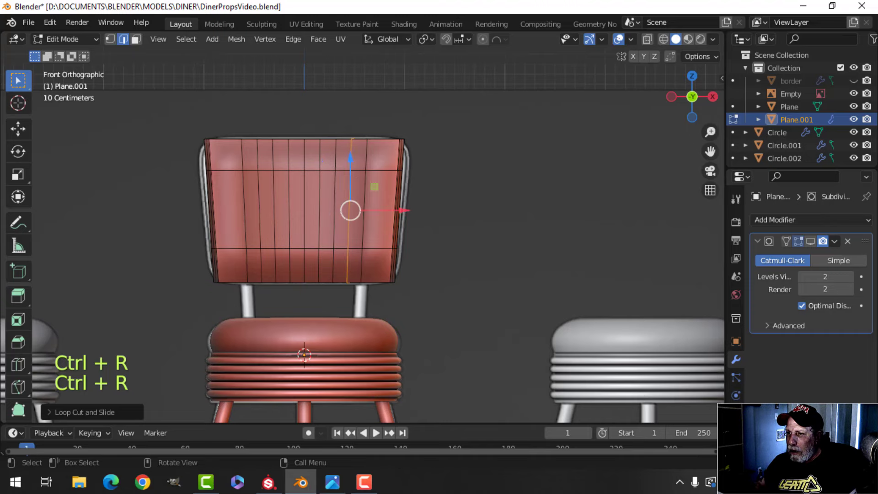
pyautogui.hotkey('alt', 'a')
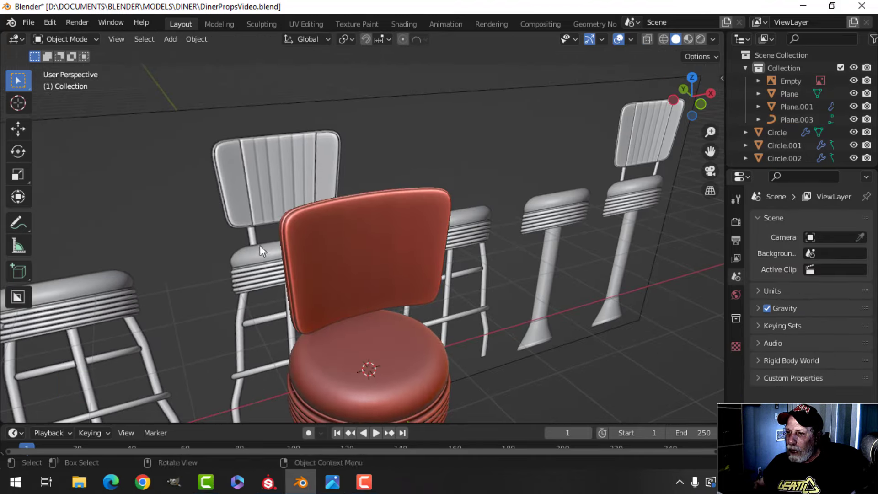
# Reopen the backrest for mesh editing in solid front view, hiding its Subdivision Surface effect in the viewport.
pyautogui.keyDown('shift'); pyautogui.moveTo(259, 245); pyautogui.dragTo(356, 247, button='middle'); pyautogui.keyUp('shift')
pyautogui.keyDown('shift'); pyautogui.moveTo(372, 183); pyautogui.dragTo(346, 241, button='middle'); pyautogui.keyUp('shift')
pyautogui.click(350, 235)
pyautogui.press('Tab')
pyautogui.hotkey('alt', 'a')
pyautogui.scroll(2, 336, 254)
pyautogui.moveTo(347, 241); pyautogui.dragTo(347, 253, button='middle')
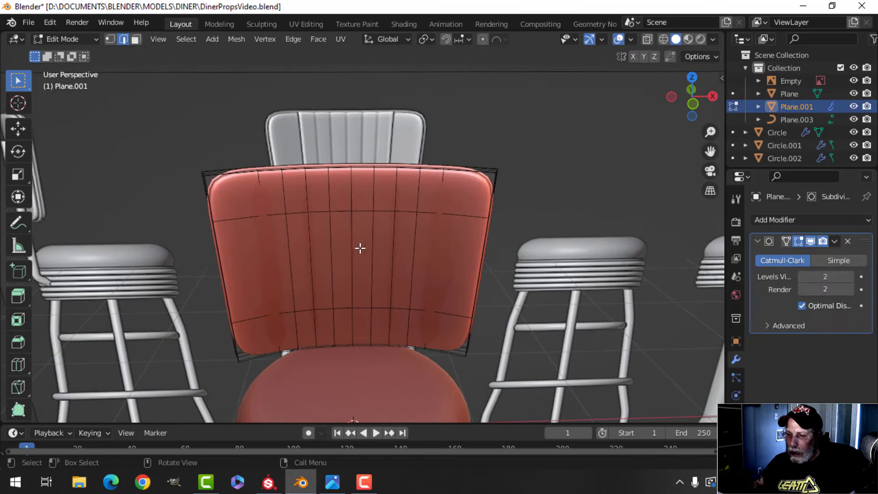
pyautogui.press('KP_1')
pyautogui.press('z')
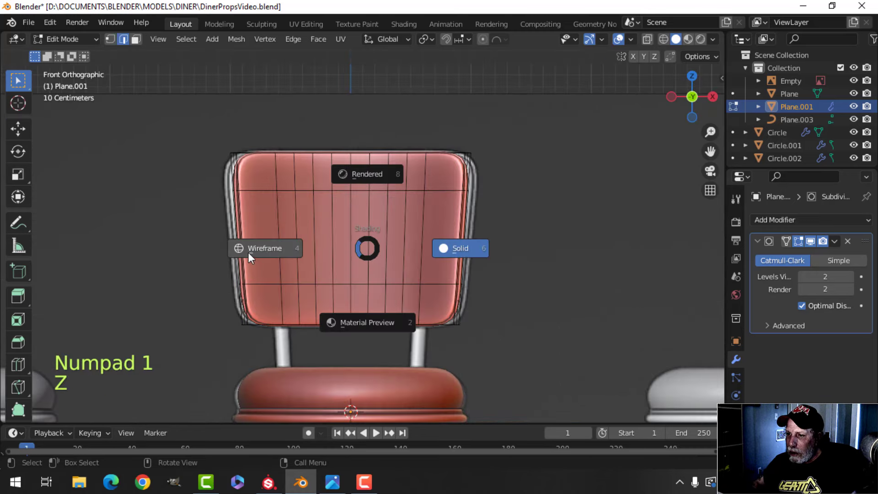
pyautogui.click(357, 245)
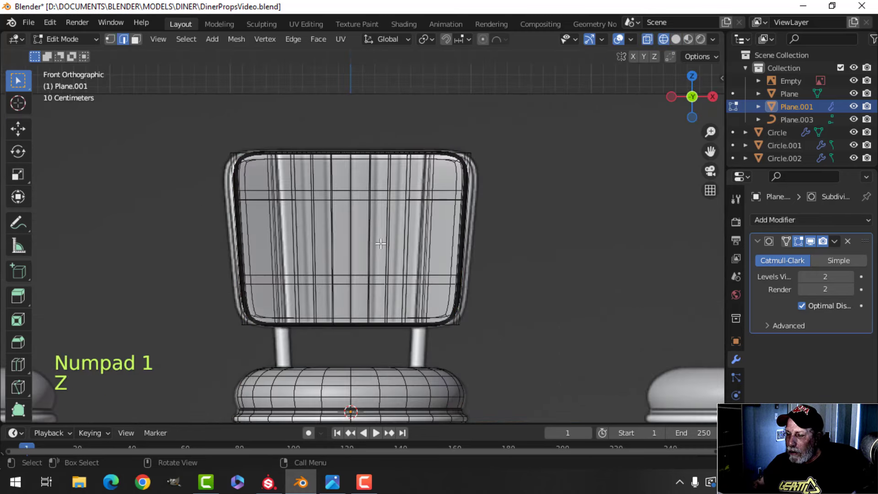
pyautogui.click(810, 241)
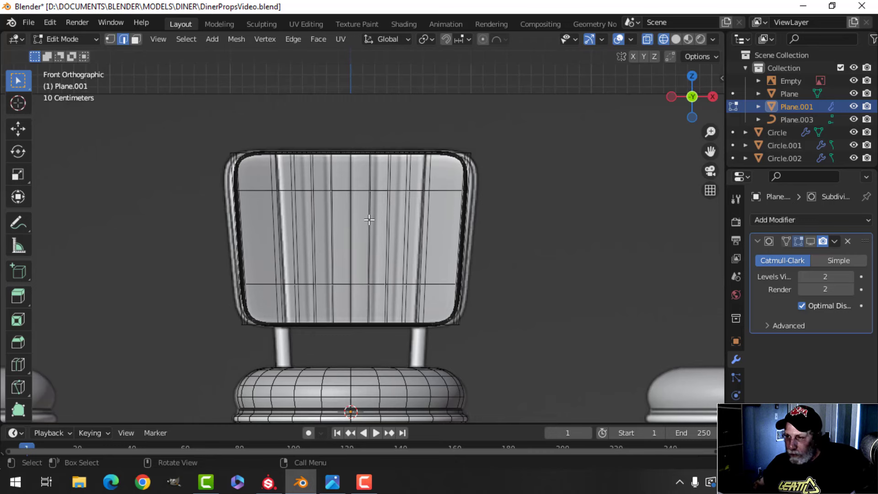
pyautogui.press('z')
pyautogui.click(449, 219)
# Circle-select the front faces of the backrest's six middle columns over their full height.
pyautogui.press('c')
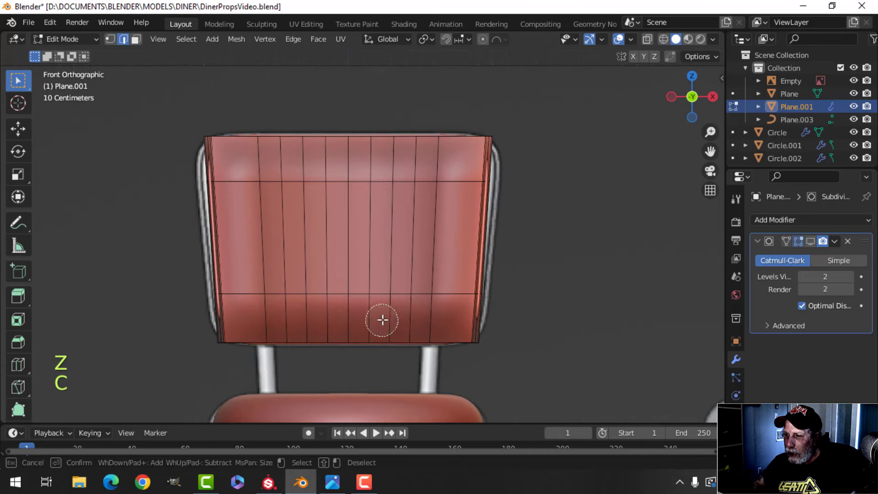
pyautogui.click(375, 314)
pyautogui.moveTo(376, 314)
pyautogui.mouseDown()
pyautogui.moveTo(310, 310)
pyautogui.moveTo(341, 307)
pyautogui.moveTo(336, 249)
pyautogui.moveTo(384, 243)
pyautogui.moveTo(388, 180)
pyautogui.moveTo(306, 167)
pyautogui.mouseUp()
pyautogui.press('3')
pyautogui.press('c')
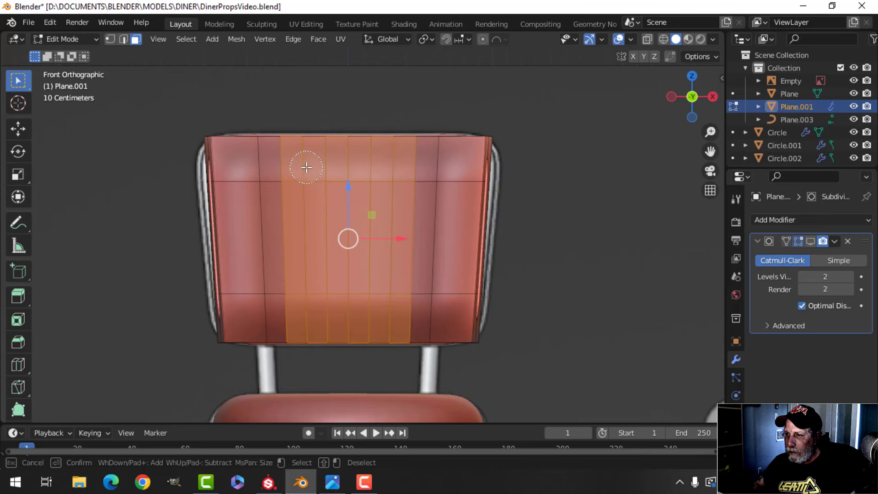
pyautogui.press('Escape')
# Extend the selection with the six front-side rim faces along the backrest's upper edge.
pyautogui.moveTo(398, 235)
pyautogui.mouseDown(button='middle')
pyautogui.moveTo(386, 300)
pyautogui.moveTo(369, 305)
pyautogui.moveTo(385, 312)
pyautogui.mouseUp(button='middle')
pyautogui.scroll(3, 384, 312)
pyautogui.keyDown('shift'); pyautogui.click(261, 279); pyautogui.keyUp('shift')
pyautogui.keyDown('shift'); pyautogui.click(311, 260); pyautogui.keyUp('shift')
pyautogui.keyDown('shift'); pyautogui.click(359, 243); pyautogui.keyUp('shift')
pyautogui.keyDown('shift'); pyautogui.click(397, 231); pyautogui.keyUp('shift')
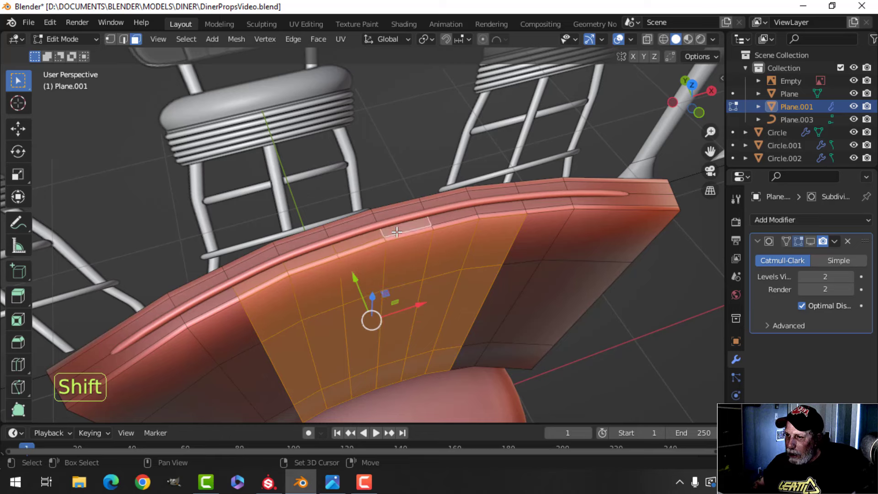
pyautogui.keyDown('shift'); pyautogui.click(448, 221); pyautogui.keyUp('shift')
pyautogui.keyDown('shift'); pyautogui.click(452, 228); pyautogui.keyUp('shift')
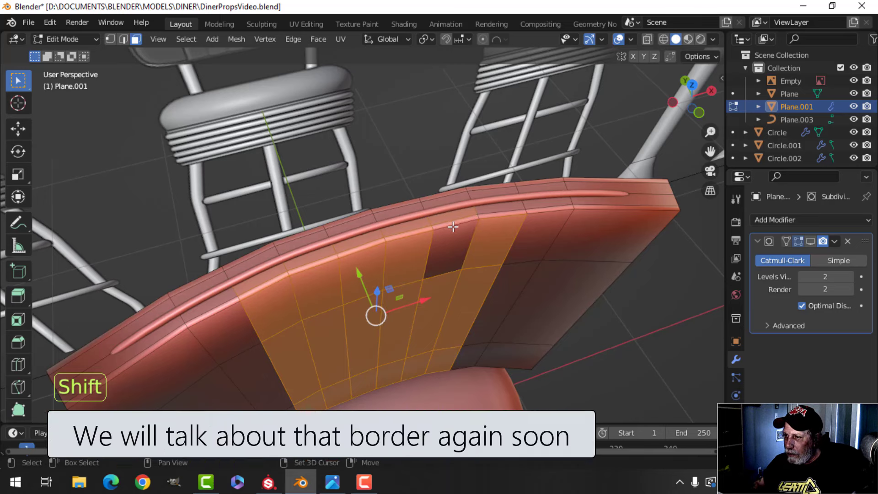
pyautogui.keyDown('shift'); pyautogui.click(451, 235); pyautogui.keyUp('shift')
pyautogui.keyDown('shift'); pyautogui.click(456, 226); pyautogui.keyUp('shift')
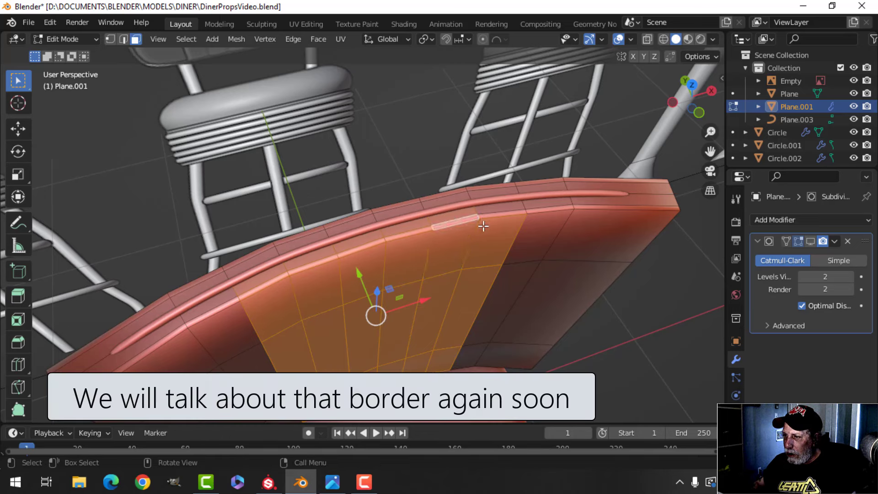
# Extend the selection with the six front-side rim faces along the backrest's lower edge, using circle select.
pyautogui.press('c')
pyautogui.press('Escape')
pyautogui.scroll(-3, 408, 318)
pyautogui.moveTo(407, 317); pyautogui.dragTo(362, 153, button='middle')
pyautogui.scroll(3, 338, 252)
pyautogui.moveTo(337, 252); pyautogui.dragTo(408, 251, button='middle')
pyautogui.scroll(3, 394, 298)
pyautogui.moveTo(394, 298); pyautogui.dragTo(380, 235, button='middle')
pyautogui.scroll(-3, 407, 226)
pyautogui.press('c')
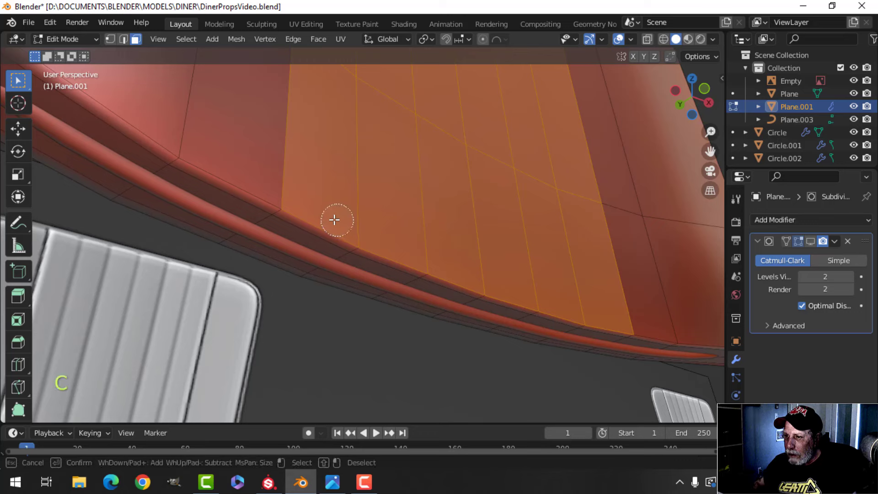
pyautogui.moveTo(335, 184); pyautogui.dragTo(318, 218)
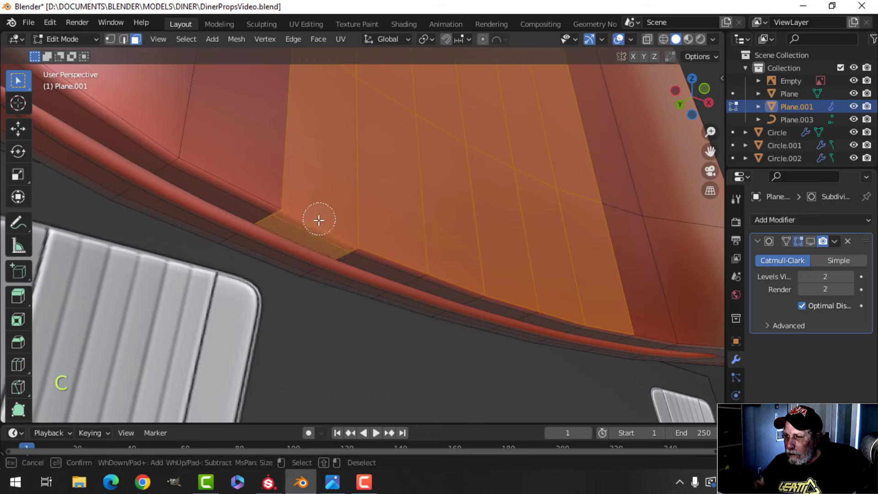
pyautogui.moveTo(408, 231)
pyautogui.mouseDown()
pyautogui.moveTo(390, 256)
pyautogui.moveTo(453, 253)
pyautogui.moveTo(448, 274)
pyautogui.moveTo(514, 267)
pyautogui.moveTo(509, 298)
pyautogui.moveTo(559, 272)
pyautogui.moveTo(553, 307)
pyautogui.moveTo(585, 290)
pyautogui.moveTo(592, 309)
pyautogui.moveTo(584, 315)
pyautogui.mouseUp()
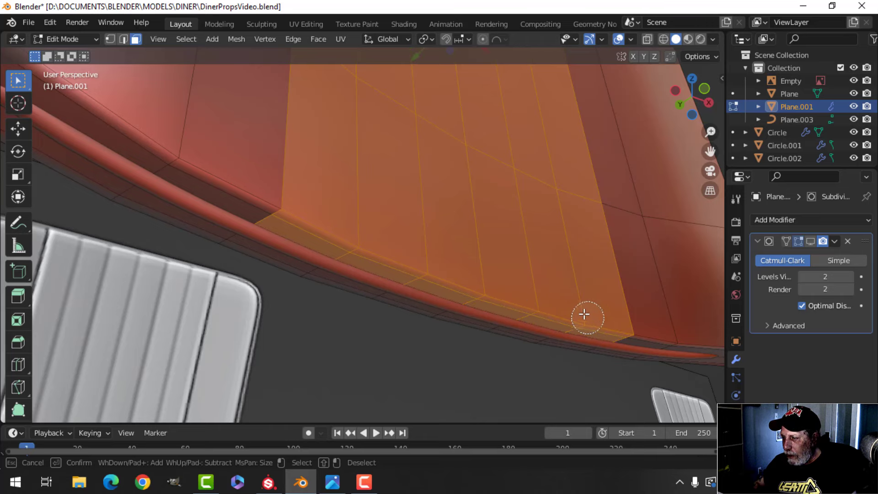
pyautogui.press('Escape')
# Duplicate the selected middle faces in place, separate the copy into its own object and leave Edit Mode.
pyautogui.scroll(-6, 450, 238)
pyautogui.keyDown('shift'); pyautogui.moveTo(423, 213); pyautogui.dragTo(403, 268, button='middle'); pyautogui.keyUp('shift')
pyautogui.moveTo(399, 330); pyautogui.dragTo(426, 313, button='middle')
pyautogui.hotkey('shift', 'd')
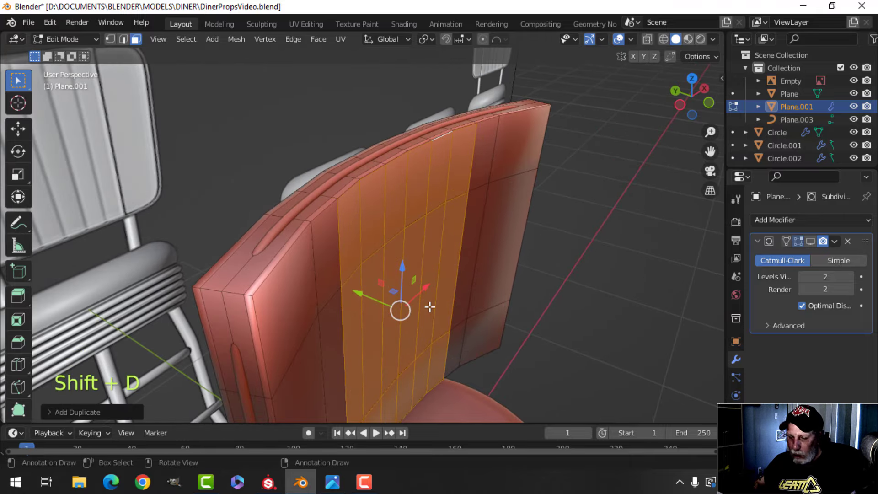
pyautogui.press('p')
pyautogui.click(429, 306)
pyautogui.press('Tab')
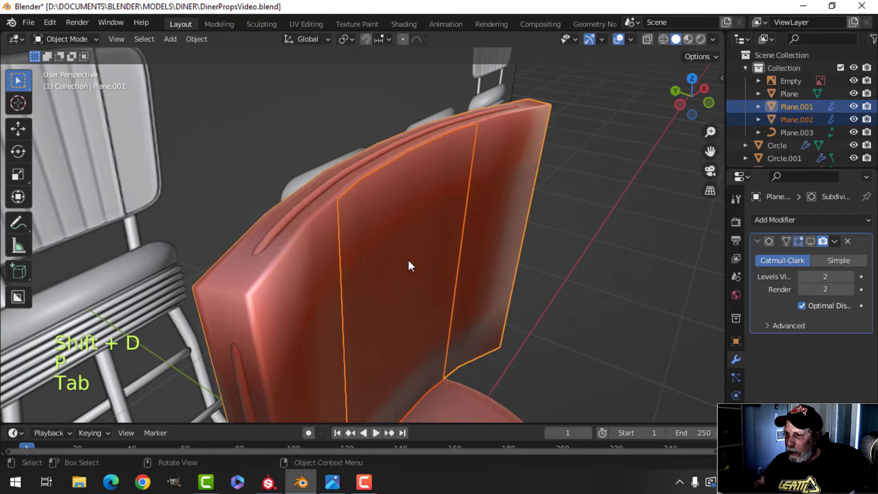
# Show the Subdivision Surface effect in the viewport again for both the backrest and the separated middle panel.
pyautogui.hotkey('alt', 'a')
pyautogui.click(405, 237)
pyautogui.click(277, 307)
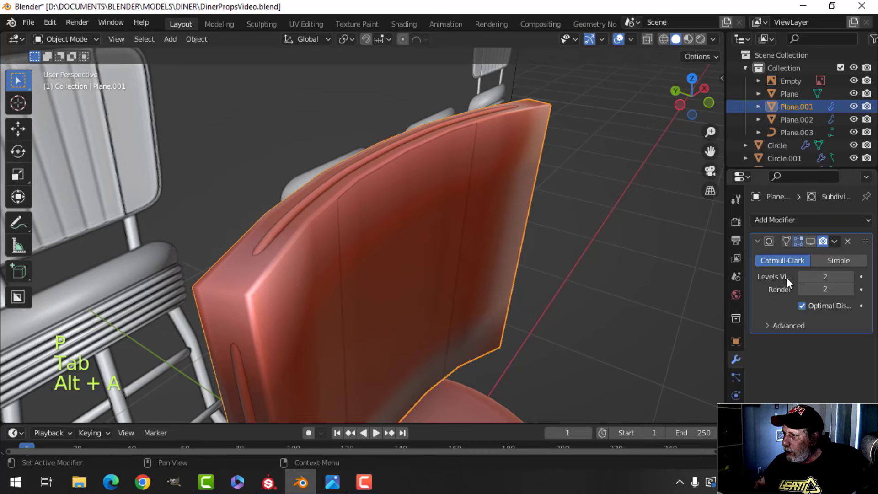
pyautogui.click(814, 242)
pyautogui.hotkey('alt', 'a')
pyautogui.click(388, 210)
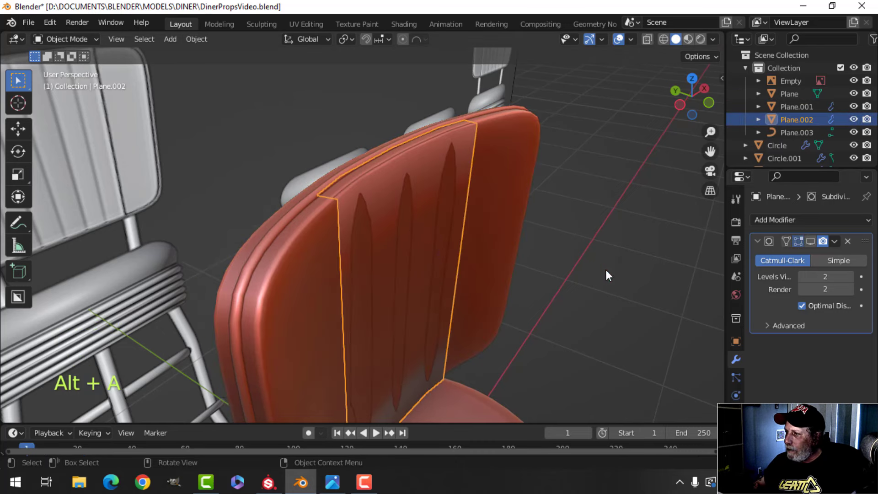
pyautogui.click(811, 243)
# Extrude all faces of the separated middle panel and fatten them outward along their normals by about 0.014 m.
pyautogui.keyDown('shift'); pyautogui.moveTo(485, 284); pyautogui.dragTo(367, 304, button='middle'); pyautogui.keyUp('shift')
pyautogui.press('Tab')
pyautogui.press('a')
pyautogui.scroll(-5, 423, 284)
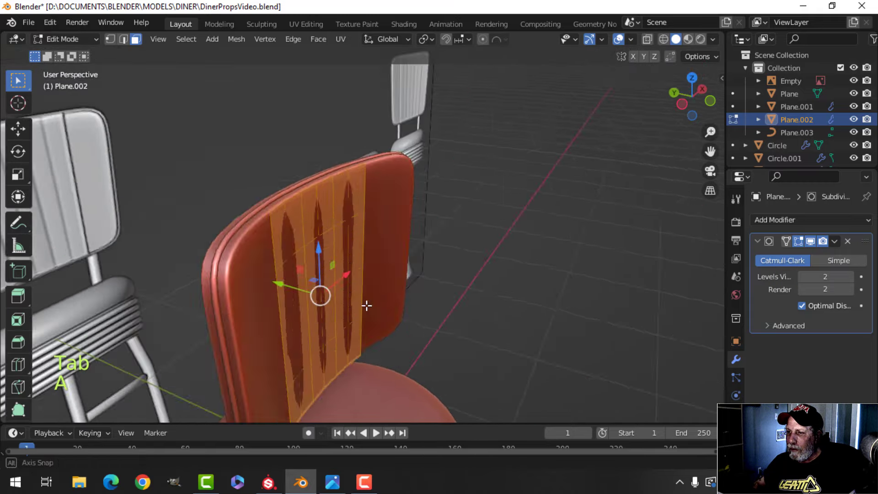
pyautogui.scroll(3, 368, 303)
pyautogui.press('e')
pyautogui.rightClick(369, 302)
pyautogui.hotkey('alt', 's')
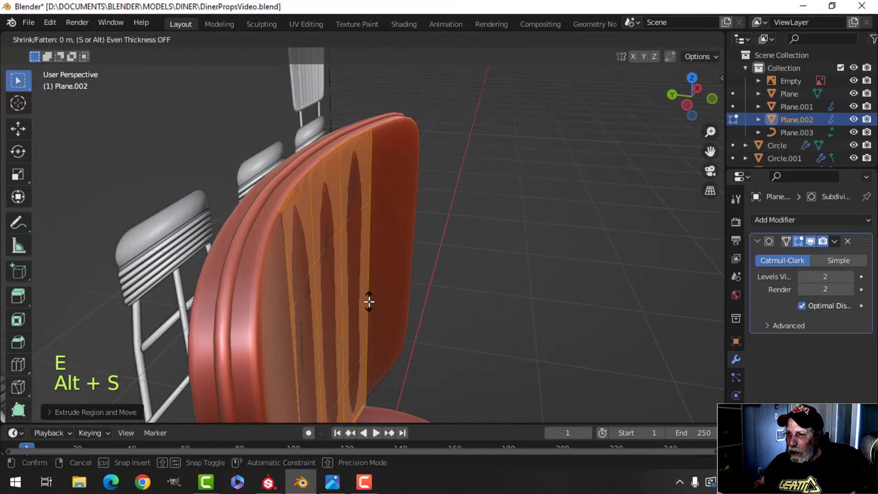
pyautogui.press('shift')
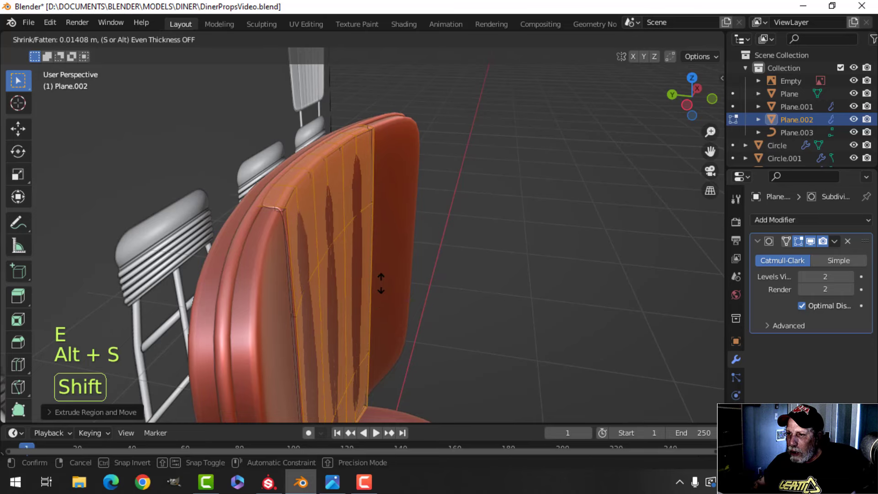
pyautogui.click(384, 280)
pyautogui.press('Tab')
# Add an edge loop along the middle panel's upper rim, slid towards its back edge.
pyautogui.scroll(-4, 295, 236)
pyautogui.hotkey('alt', 'a')
pyautogui.moveTo(292, 235)
pyautogui.mouseDown(button='middle')
pyautogui.moveTo(320, 281)
pyautogui.moveTo(304, 280)
pyautogui.moveTo(317, 267)
pyautogui.moveTo(291, 238)
pyautogui.mouseUp(button='middle')
pyautogui.scroll(4, 320, 280)
pyautogui.press('Tab')
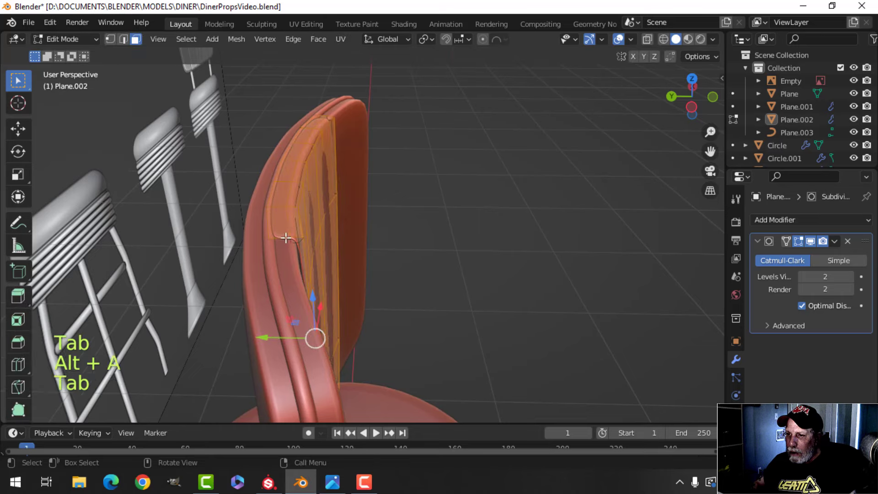
pyautogui.hotkey('ctrl', 'r')
pyautogui.click(284, 236)
pyautogui.click(278, 235)
pyautogui.press('Tab')
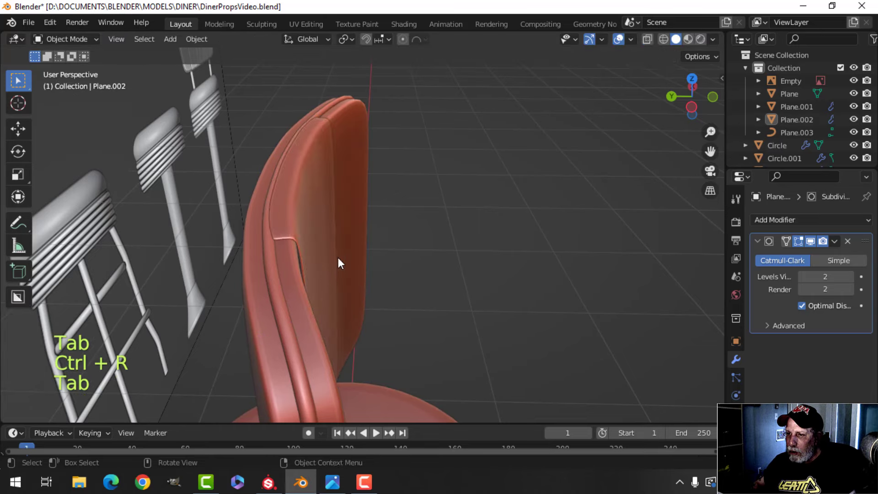
# Add an edge loop along the middle panel's lower rim, slid towards its back edge.
pyautogui.moveTo(338, 257); pyautogui.dragTo(262, 200, button='middle')
pyautogui.hotkey('alt', 'a')
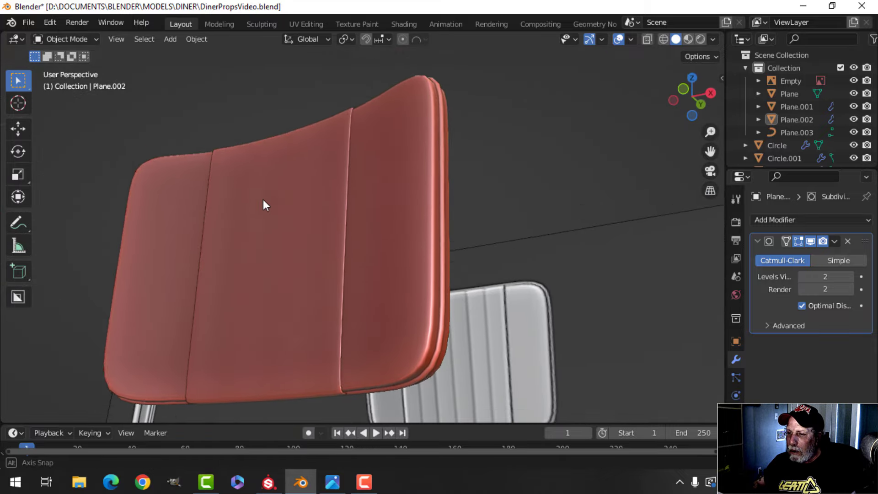
pyautogui.keyDown('shift'); pyautogui.moveTo(270, 247); pyautogui.dragTo(225, 168, button='middle'); pyautogui.keyUp('shift')
pyautogui.scroll(2, 224, 169)
pyautogui.moveTo(249, 260)
pyautogui.mouseDown(button='middle')
pyautogui.moveTo(238, 248)
pyautogui.moveTo(288, 298)
pyautogui.moveTo(247, 257)
pyautogui.mouseUp(button='middle')
pyautogui.press('Tab')
pyautogui.hotkey('ctrl', 'r')
pyautogui.click(263, 242)
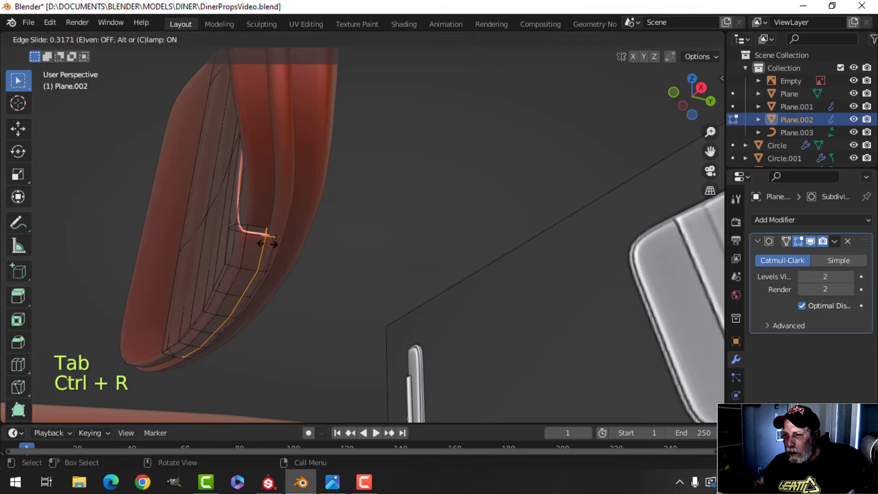
pyautogui.click(270, 247)
pyautogui.press('Tab')
pyautogui.moveTo(259, 249); pyautogui.dragTo(382, 293, button='middle')
pyautogui.scroll(-2, 292, 258)
pyautogui.hotkey('alt', 'a')
pyautogui.scroll(-1, 326, 276)
# Bevel the five inner vertical edge loops of the middle panel about 0.014 m wide with one segment.
pyautogui.press('Tab')
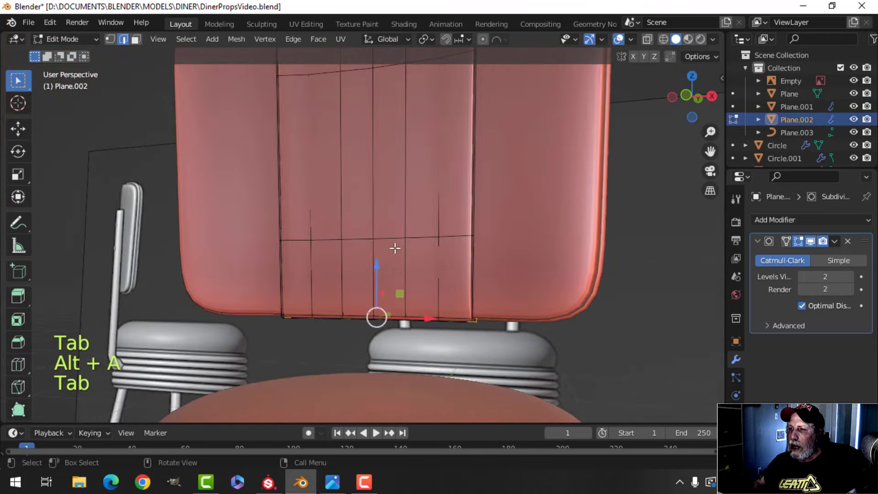
pyautogui.scroll(-2, 378, 254)
pyautogui.hotkey('alt', 'a')
pyautogui.moveTo(379, 254); pyautogui.dragTo(344, 262, button='middle')
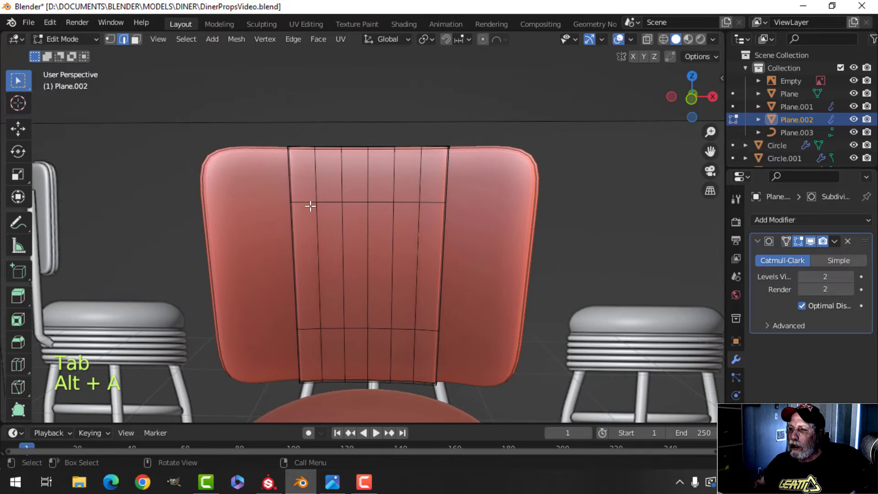
pyautogui.scroll(1, 323, 254)
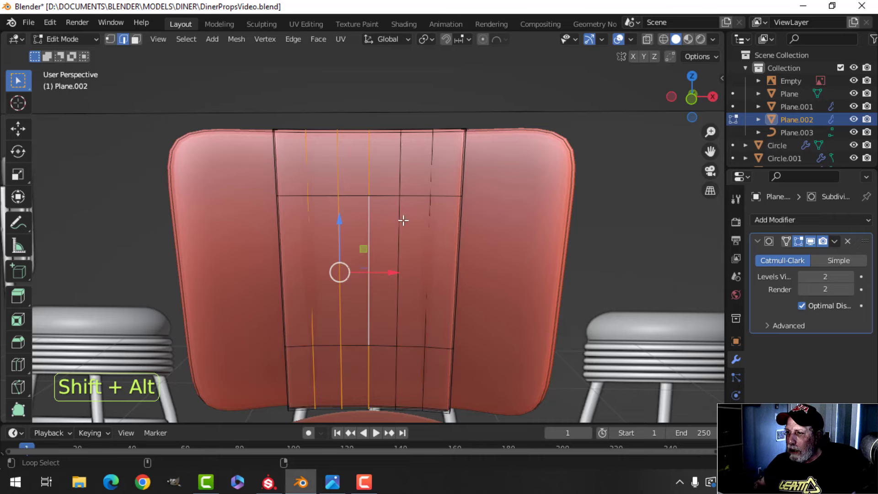
pyautogui.moveTo(430, 230); pyautogui.dragTo(384, 273, button='middle')
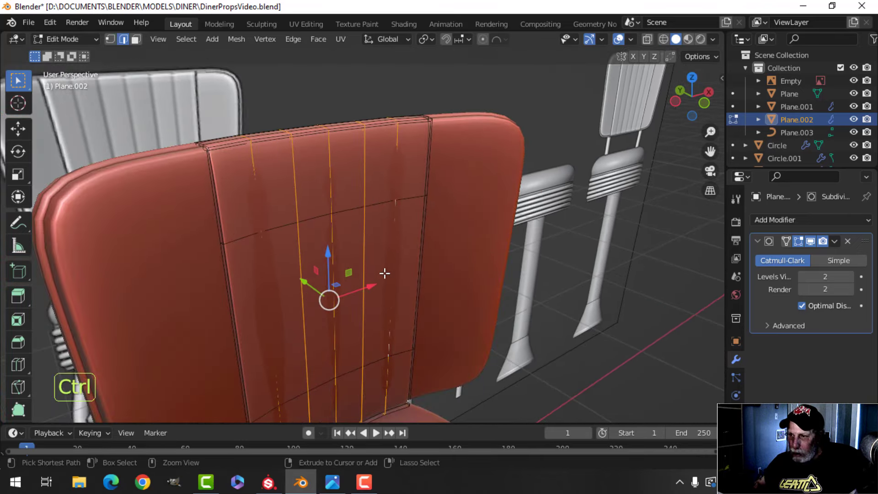
pyautogui.hotkey('ctrl', 'b')
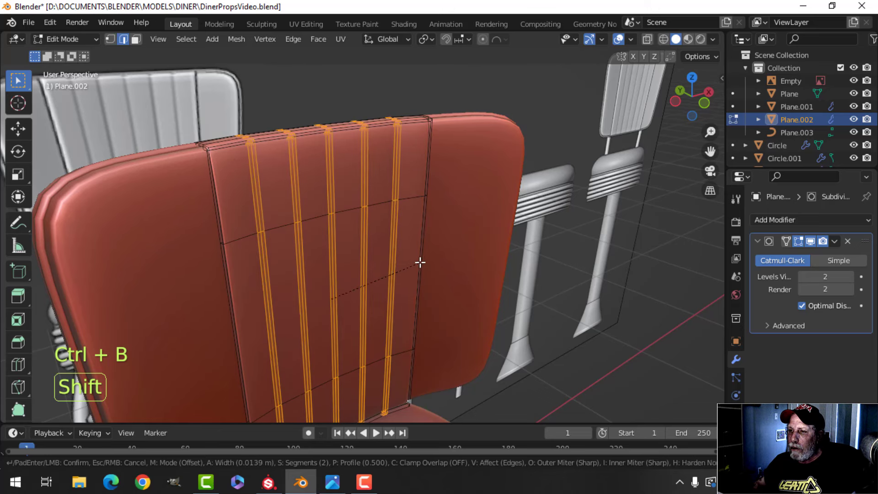
pyautogui.scroll(-1, 420, 261)
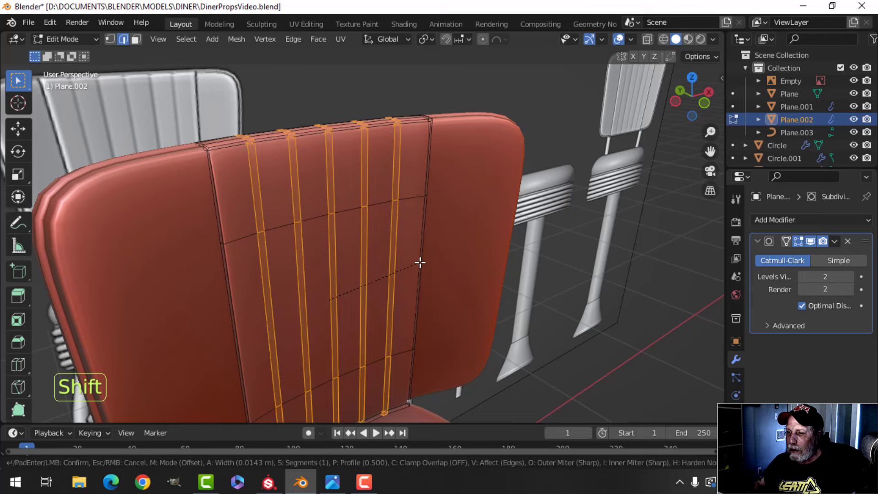
pyautogui.click(421, 262)
# Extrude the narrow bevelled strips and shrink them inward by about 0.005 m to form grooves, leaving Edit Mode.
pyautogui.moveTo(412, 261)
pyautogui.mouseDown(button='middle')
pyautogui.moveTo(378, 261)
pyautogui.moveTo(396, 262)
pyautogui.mouseUp(button='middle')
pyautogui.press('e')
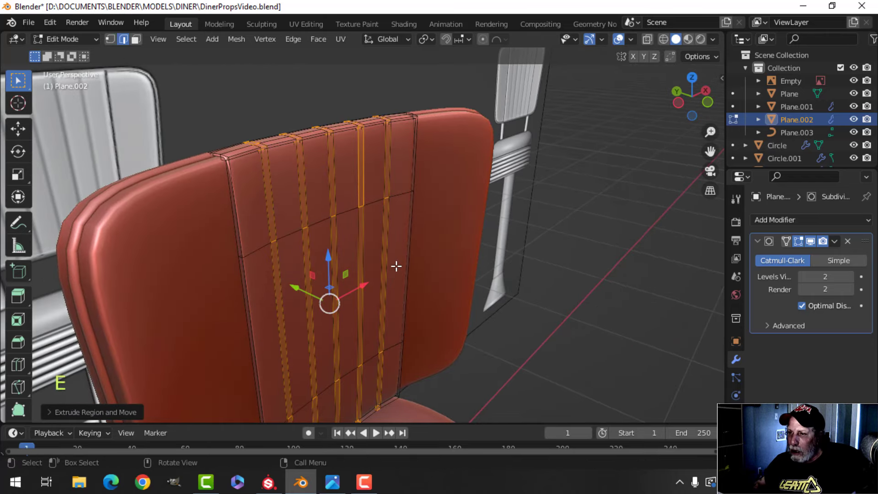
pyautogui.hotkey('alt', 's')
pyautogui.press('shift')
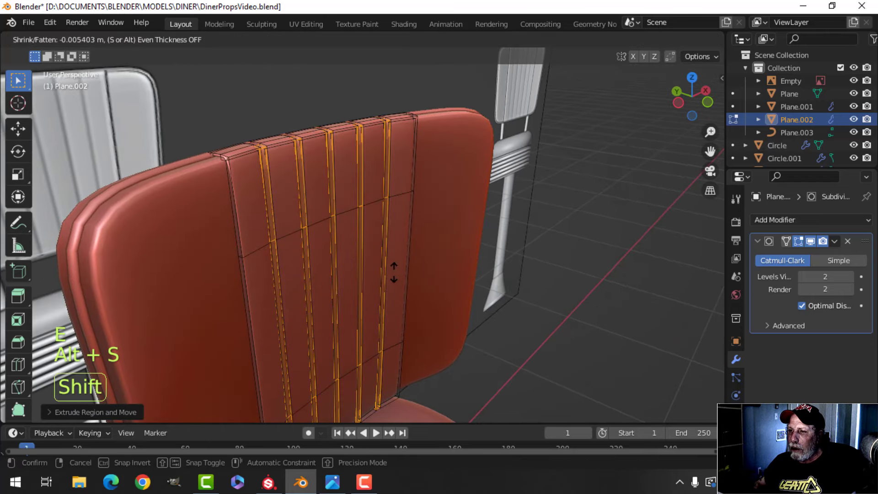
pyautogui.click(394, 272)
pyautogui.press('Tab')
pyautogui.click(571, 275)
pyautogui.scroll(-4, 389, 270)
pyautogui.moveTo(389, 270)
pyautogui.mouseDown(button='middle')
pyautogui.moveTo(333, 279)
pyautogui.moveTo(375, 263)
pyautogui.mouseUp(button='middle')
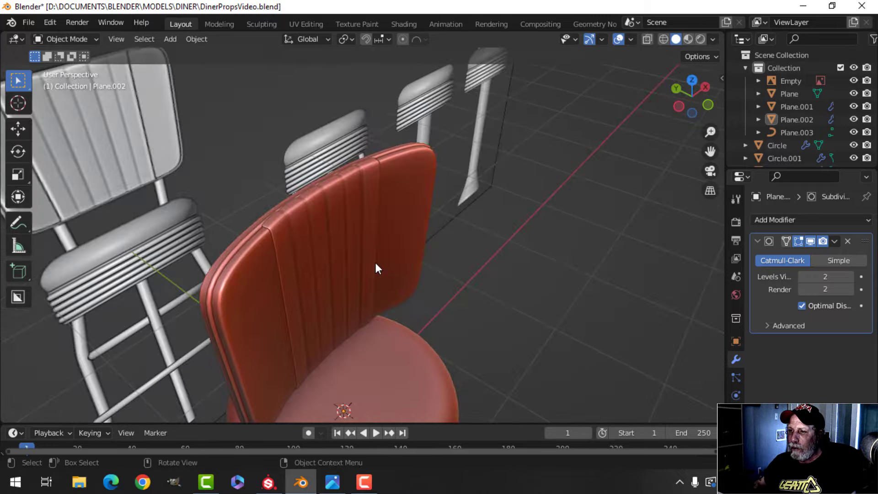
# Set the bevel depth of the backrest's border curve to 0.02 m and deselect it.
pyautogui.scroll(2, 375, 262)
pyautogui.keyDown('shift'); pyautogui.moveTo(320, 240); pyautogui.dragTo(358, 255, button='middle'); pyautogui.keyUp('shift')
pyautogui.click(291, 225)
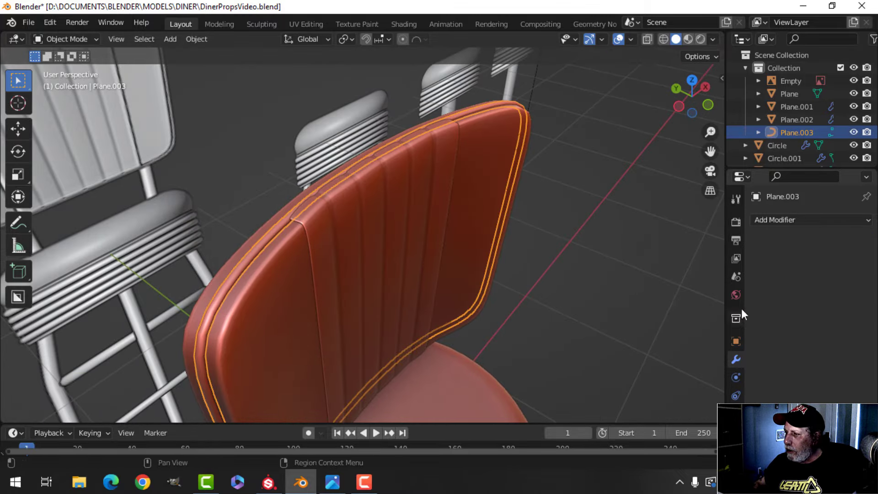
pyautogui.click(735, 414)
pyautogui.scroll(-7, 812, 295)
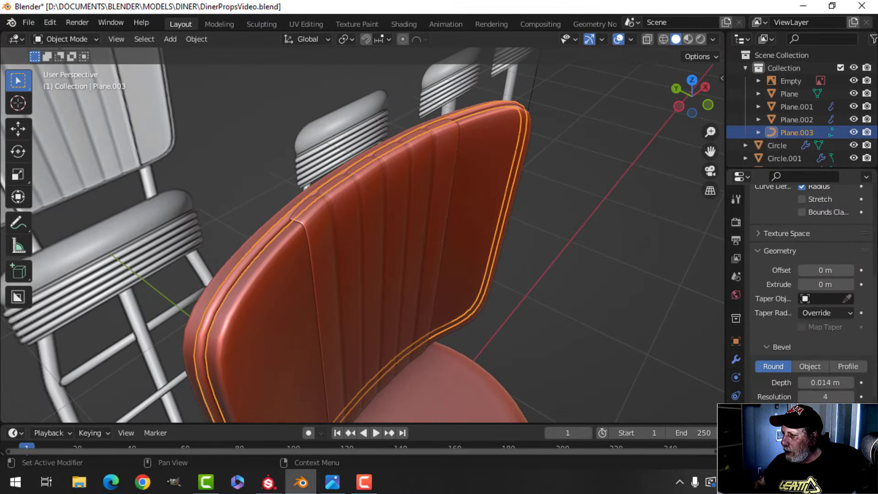
pyautogui.keyDown('shift'); pyautogui.moveTo(815, 383); pyautogui.dragTo(826, 383); pyautogui.keyUp('shift')
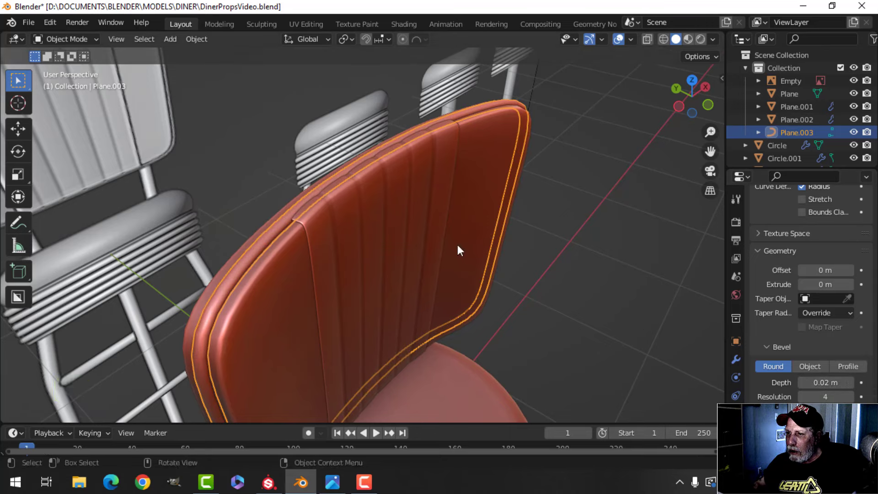
pyautogui.hotkey('alt', 'a')
pyautogui.moveTo(458, 245); pyautogui.dragTo(367, 214, button='middle')
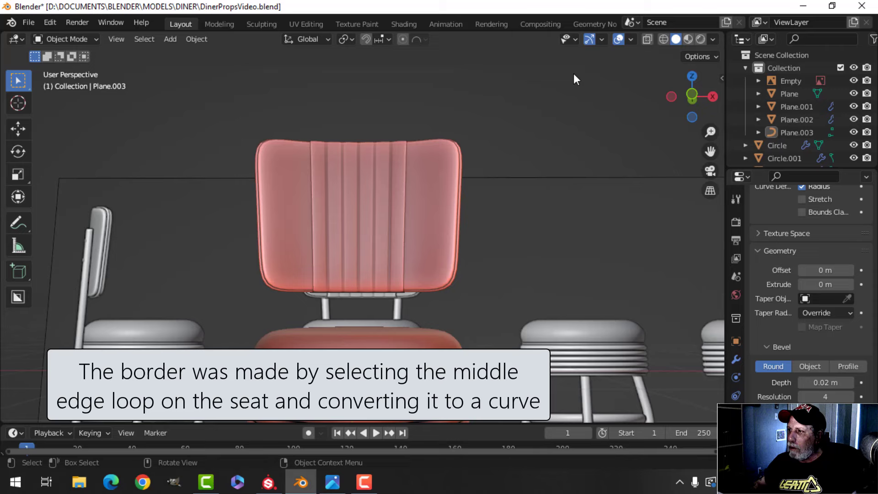
pyautogui.click(631, 40)
pyautogui.click(575, 274)
pyautogui.click(575, 274)
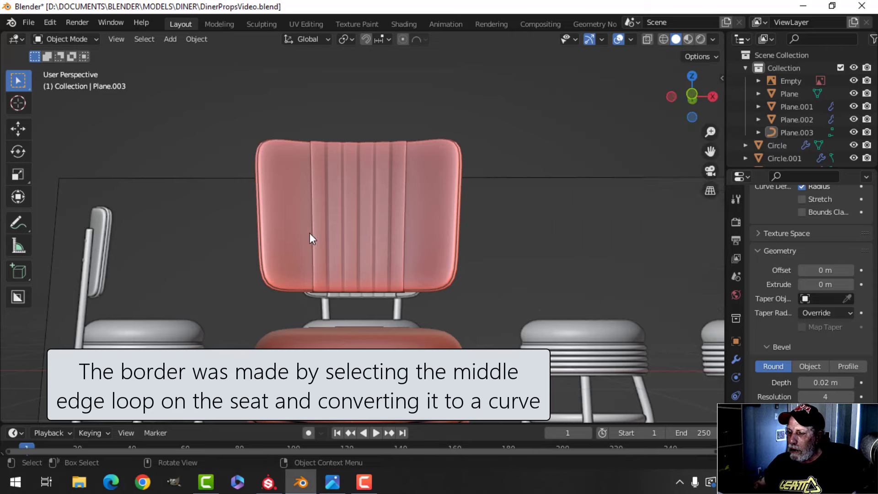
# Enter Edit Mode on the middle panel in front view and box-select its top edges through the wireframe.
pyautogui.moveTo(309, 232); pyautogui.dragTo(342, 235, button='middle')
pyautogui.click(369, 222)
pyautogui.press('KP_1')
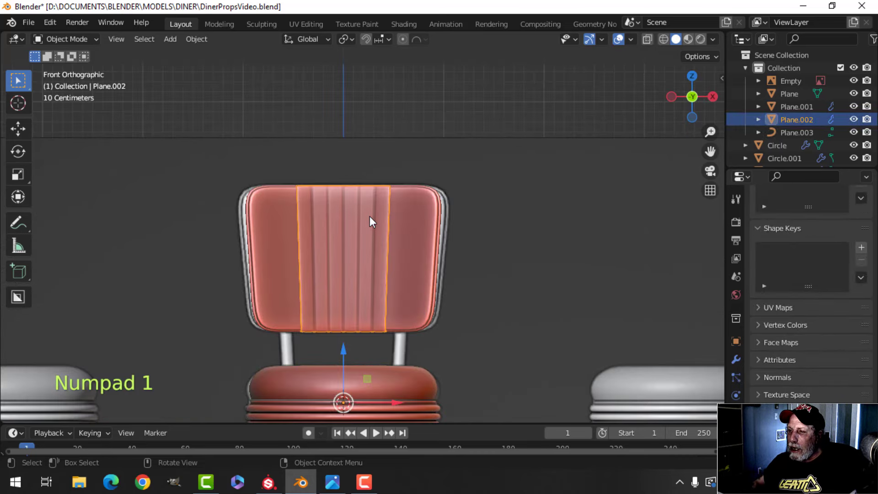
pyautogui.press('Tab')
pyautogui.press('z')
pyautogui.click(329, 208)
pyautogui.hotkey('alt', 'a')
pyautogui.press('b')
pyautogui.moveTo(232, 137); pyautogui.dragTo(450, 212)
pyautogui.press('z')
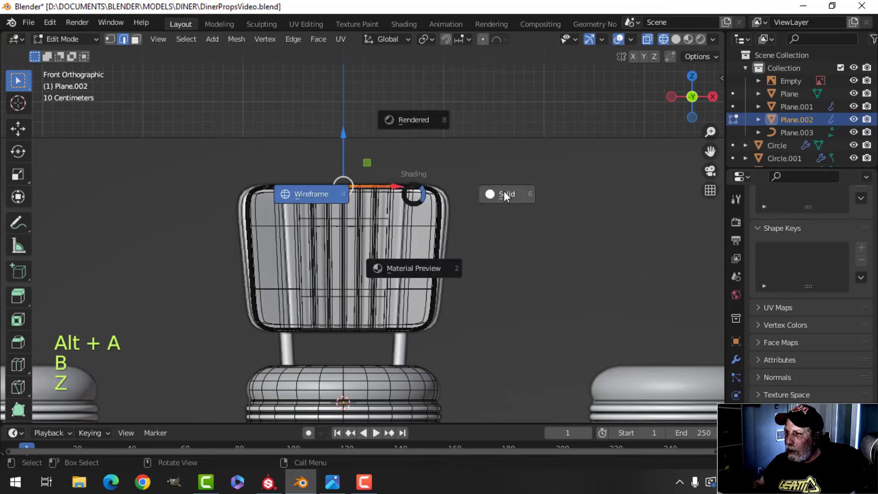
pyautogui.click(506, 193)
# Dissolve the two horizontal edge loops that cross the front of the middle panel.
pyautogui.moveTo(455, 202)
pyautogui.mouseDown(button='middle')
pyautogui.moveTo(465, 260)
pyautogui.moveTo(443, 261)
pyautogui.moveTo(429, 215)
pyautogui.moveTo(445, 190)
pyautogui.mouseUp(button='middle')
pyautogui.scroll(3, 437, 226)
pyautogui.scroll(-1, 434, 227)
pyautogui.scroll(-3, 434, 227)
pyautogui.press('x')
pyautogui.click(381, 169)
pyautogui.press('KP_1')
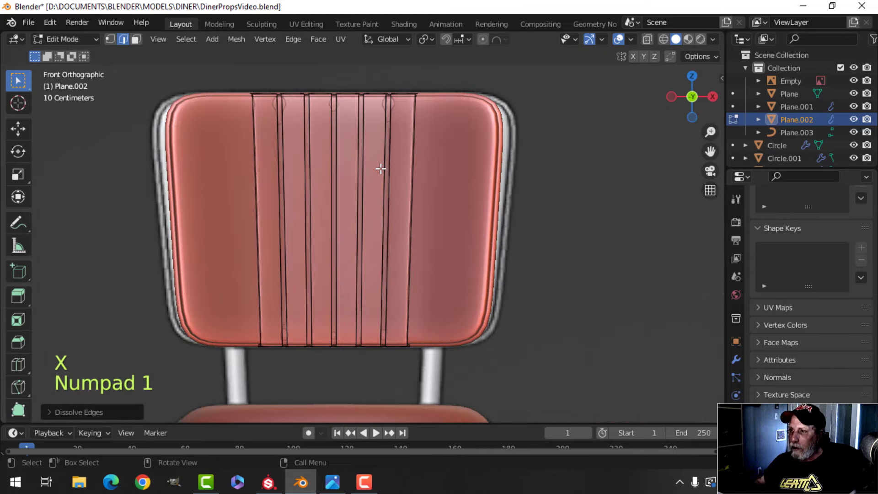
# Box-select the middle panel's top edges through the wireframe and scale them about 1.08 along X.
pyautogui.press('z')
pyautogui.click(274, 168)
pyautogui.press('b')
pyautogui.moveTo(215, 56); pyautogui.dragTo(466, 96)
pyautogui.press('z')
pyautogui.click(569, 166)
pyautogui.moveTo(480, 151)
pyautogui.keyDown('shift'); pyautogui.mouseDown(button='middle')
pyautogui.moveTo(485, 173)
pyautogui.moveTo(463, 210)
pyautogui.moveTo(464, 247)
pyautogui.mouseUp(button='middle'); pyautogui.keyUp('shift')
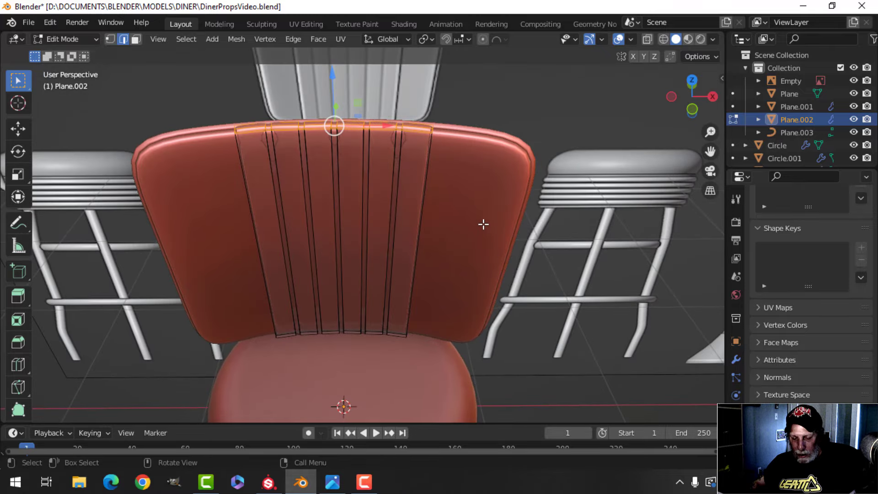
pyautogui.press('s')
pyautogui.press('x')
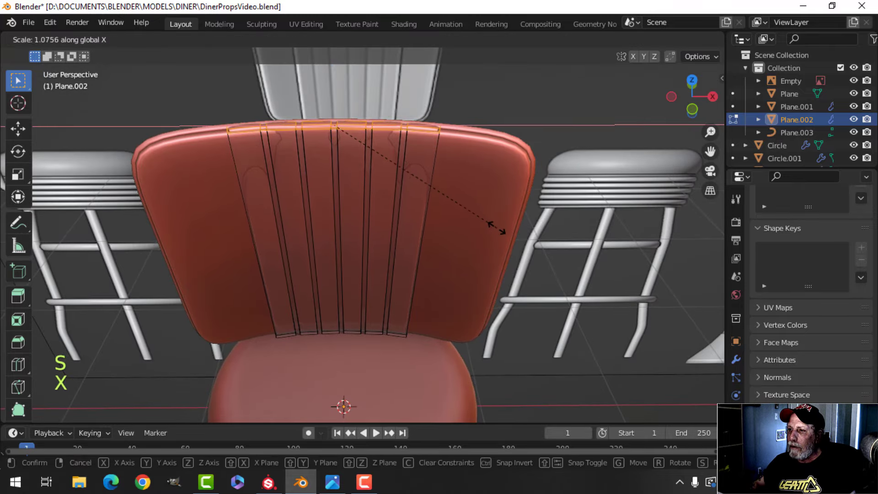
pyautogui.click(501, 228)
pyautogui.moveTo(444, 218); pyautogui.dragTo(378, 163, button='middle')
pyautogui.press('Tab')
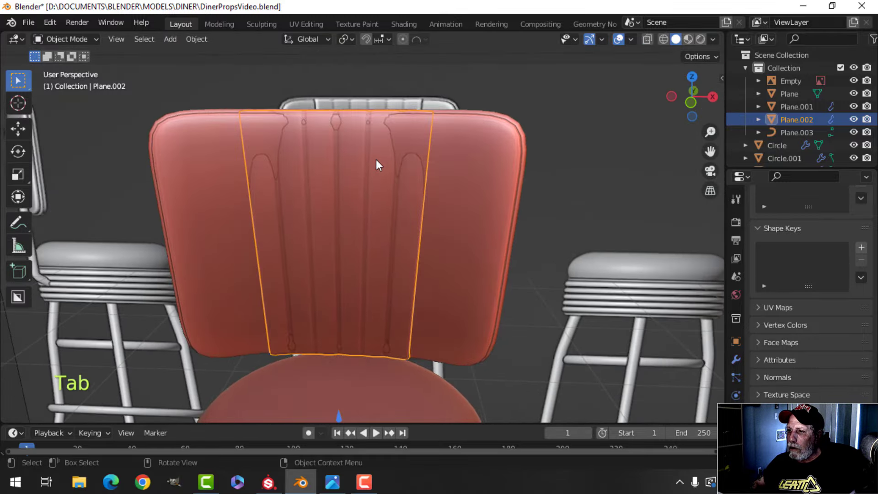
# Select the middle panel's entire mesh and fatten it outward along its normals by about 0.008 m.
pyautogui.click(376, 159)
pyautogui.click(417, 195)
pyautogui.press('Tab')
pyautogui.press('a')
pyautogui.moveTo(417, 195)
pyautogui.mouseDown(button='middle')
pyautogui.moveTo(394, 203)
pyautogui.moveTo(428, 208)
pyautogui.mouseUp(button='middle')
pyautogui.hotkey('alt', 's')
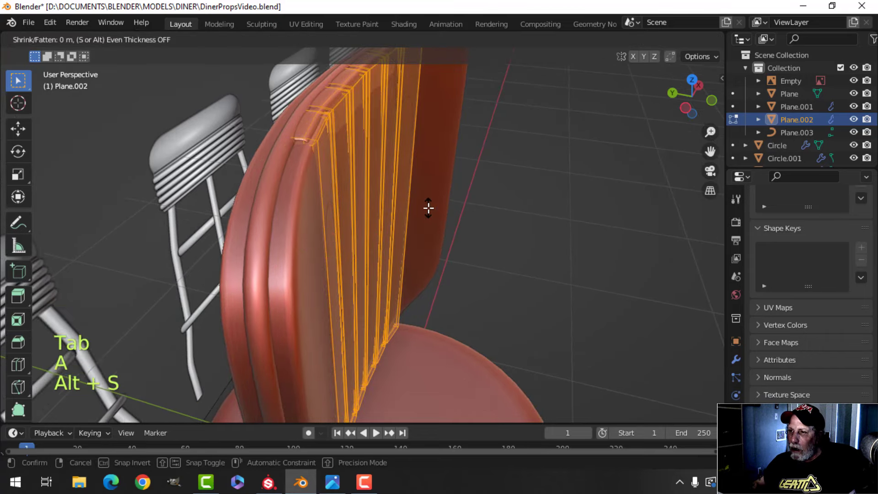
pyautogui.press('shift')
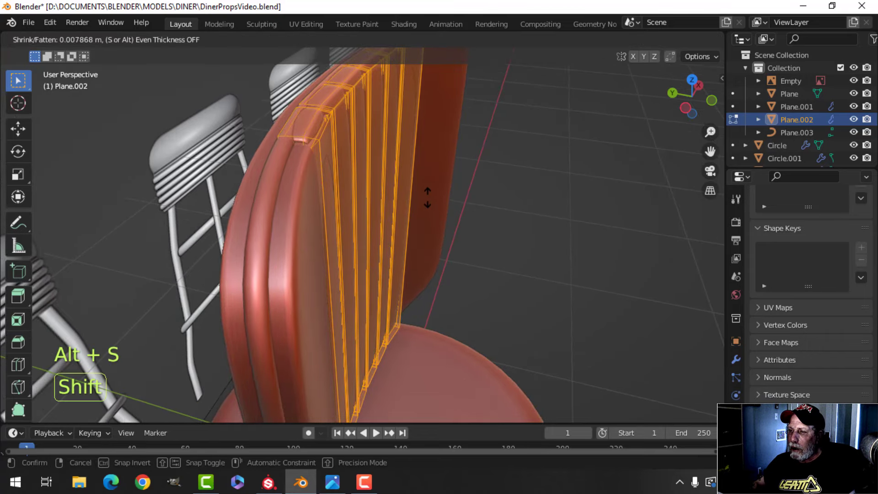
pyautogui.click(428, 198)
pyautogui.press('Tab')
pyautogui.moveTo(444, 191); pyautogui.dragTo(362, 178, button='middle')
pyautogui.scroll(-2, 360, 177)
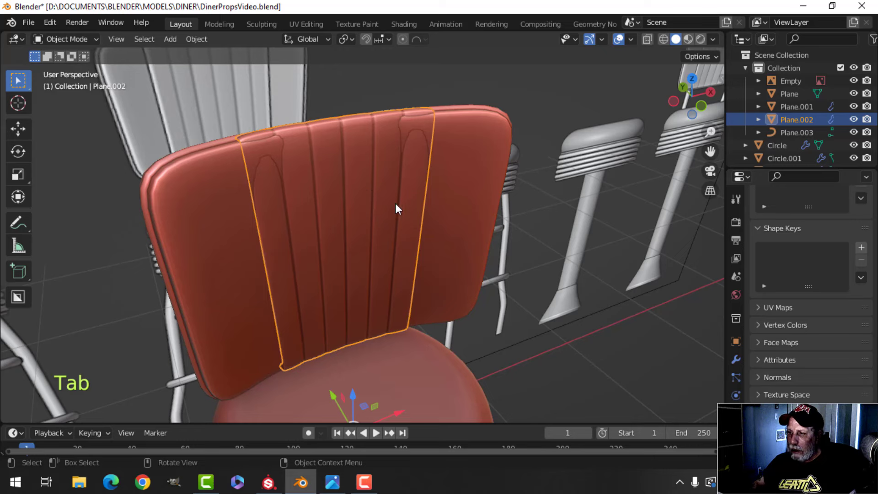
# Add two horizontal edge loops across the middle panel, one near its top and one near its bottom.
pyautogui.press('Tab')
pyautogui.hotkey('ctrl', 'r')
pyautogui.click(403, 219)
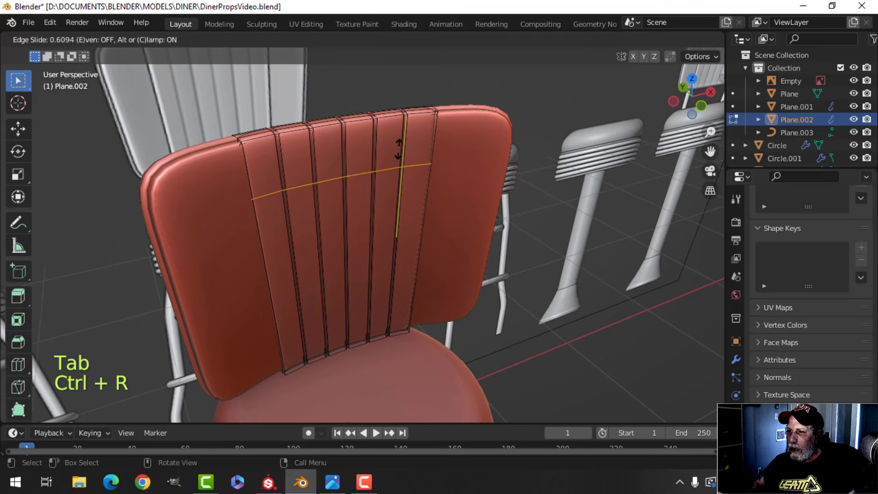
pyautogui.click(403, 133)
pyautogui.hotkey('ctrl', 'r')
pyautogui.click(417, 208)
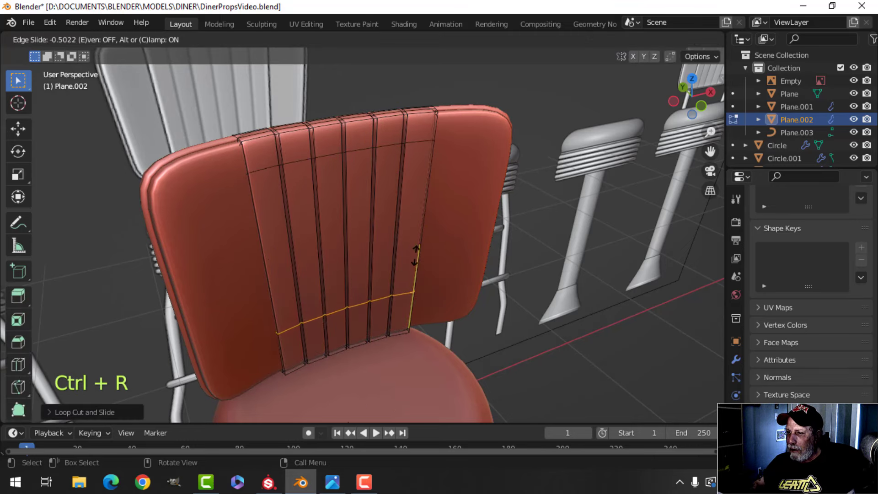
pyautogui.click(419, 265)
pyautogui.press('Tab')
pyautogui.hotkey('alt', 'a')
pyautogui.moveTo(302, 180); pyautogui.dragTo(276, 237, button='middle')
pyautogui.scroll(3, 320, 238)
pyautogui.keyDown('shift'); pyautogui.moveTo(384, 228); pyautogui.dragTo(342, 287, button='middle'); pyautogui.keyUp('shift')
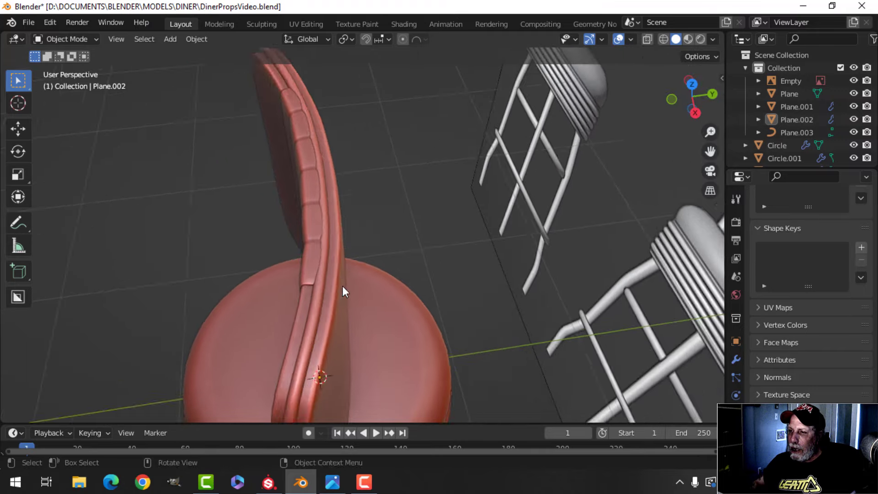
# Box-select the middle panel's top edges through the wireframe and move them slightly down along Z.
pyautogui.scroll(1, 320, 265)
pyautogui.click(310, 255)
pyautogui.press('Tab')
pyautogui.moveTo(356, 257); pyautogui.dragTo(387, 214, button='middle')
pyautogui.hotkey('alt', 'a')
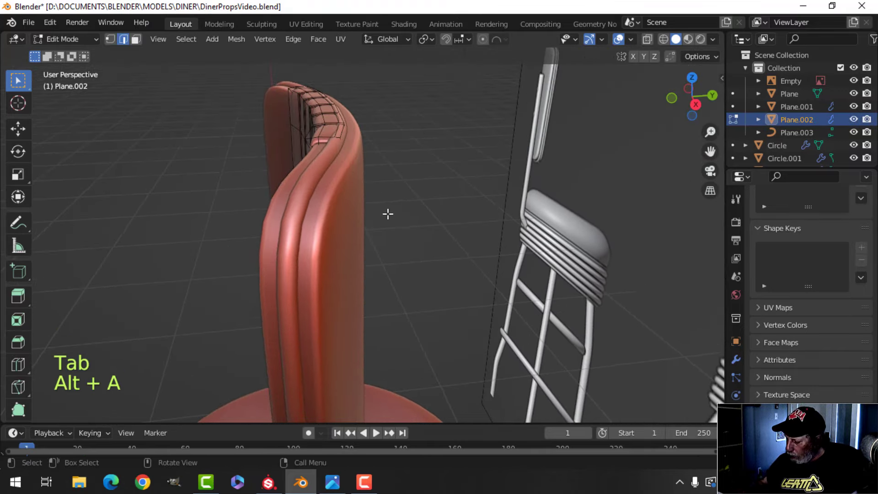
pyautogui.press('KP_3')
pyautogui.press('z')
pyautogui.click(314, 210)
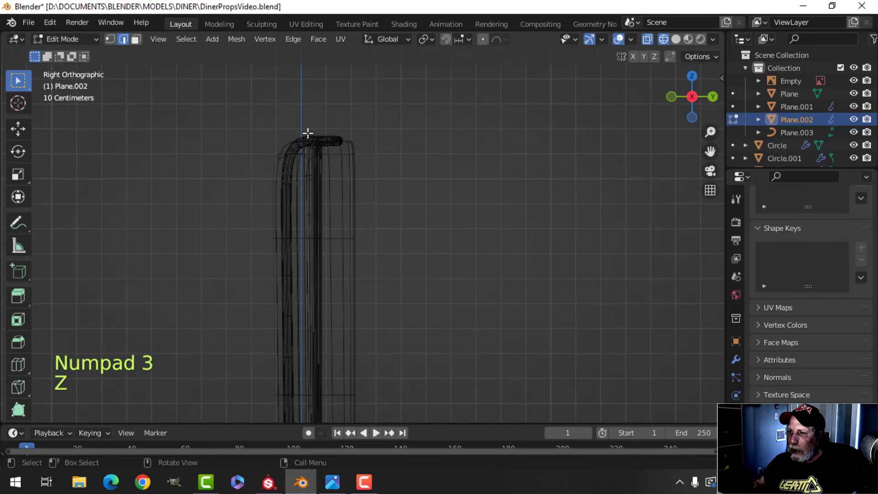
pyautogui.press('b')
pyautogui.moveTo(255, 104); pyautogui.dragTo(396, 157)
pyautogui.press('z')
pyautogui.click(472, 159)
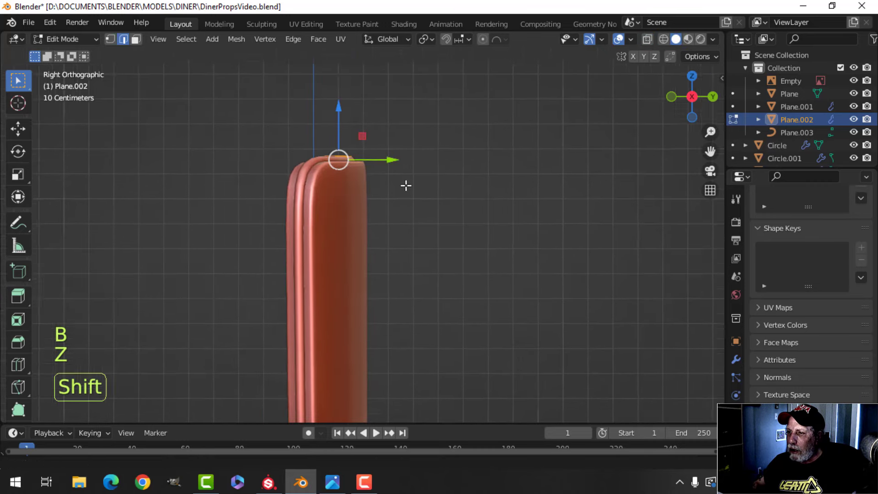
pyautogui.moveTo(406, 186); pyautogui.dragTo(353, 140, button='middle')
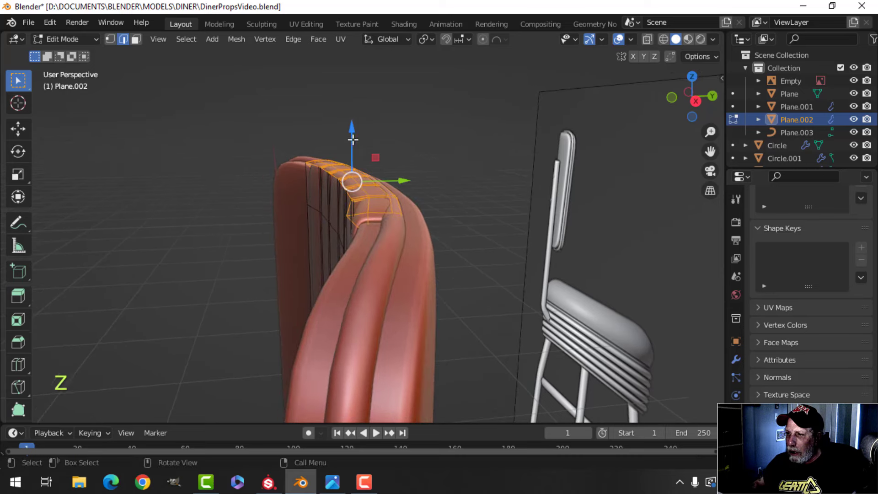
pyautogui.moveTo(353, 130); pyautogui.dragTo(354, 133)
pyautogui.press('Tab')
pyautogui.hotkey('alt', 'a')
# Box-select the middle panel's bottom edges through the wireframe and raise them about 0.007 m along Z.
pyautogui.moveTo(300, 220); pyautogui.dragTo(360, 194, button='middle')
pyautogui.scroll(2, 378, 158)
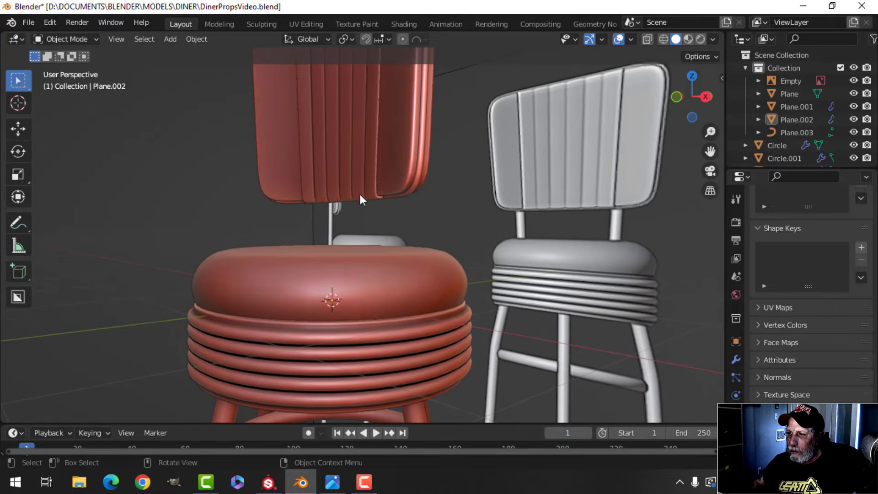
pyautogui.click(361, 193)
pyautogui.press('KP_3')
pyautogui.press('Tab')
pyautogui.press('z')
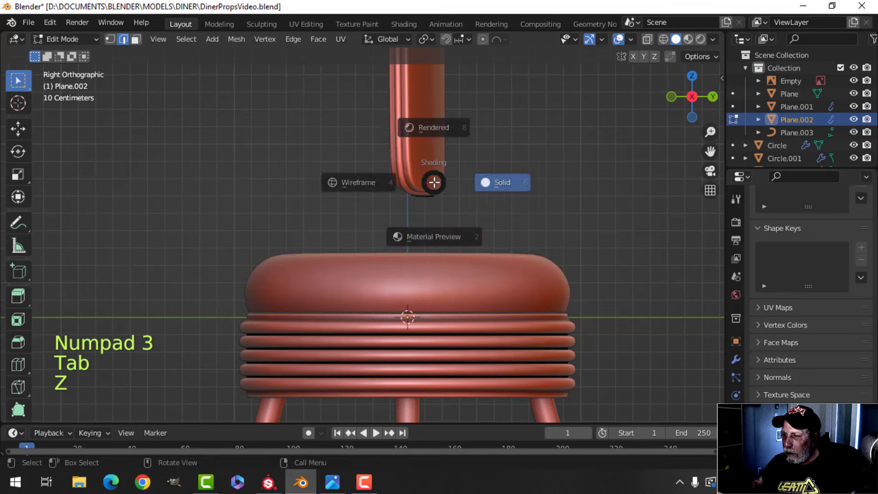
pyautogui.click(369, 196)
pyautogui.press('b')
pyautogui.moveTo(485, 230); pyautogui.dragTo(373, 178)
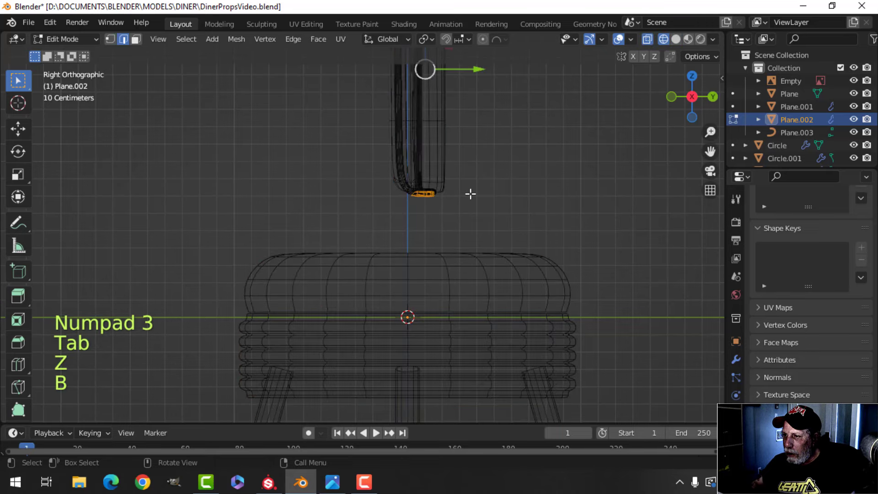
pyautogui.press('z')
pyautogui.click(550, 191)
pyautogui.keyDown('shift'); pyautogui.moveTo(450, 178); pyautogui.dragTo(451, 205, button='middle'); pyautogui.keyUp('shift')
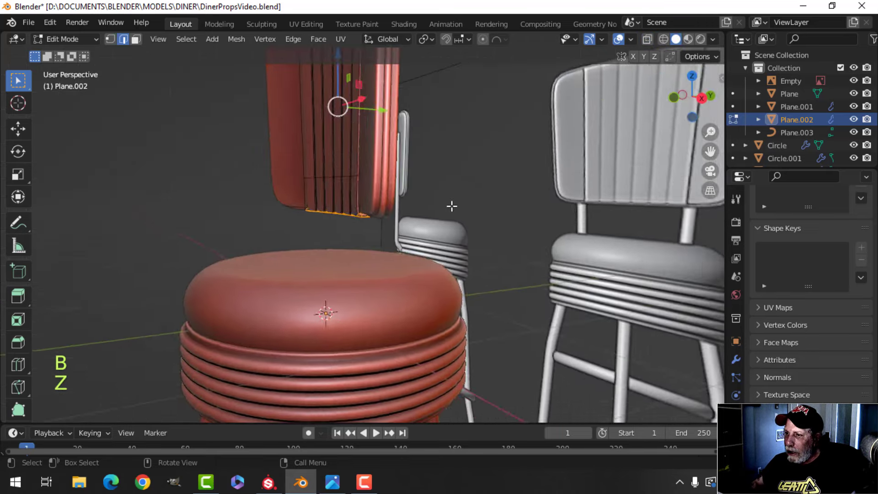
pyautogui.scroll(2, 379, 206)
pyautogui.keyDown('shift'); pyautogui.moveTo(375, 204); pyautogui.dragTo(398, 196, button='middle'); pyautogui.keyUp('shift')
pyautogui.scroll(1, 434, 224)
pyautogui.moveTo(429, 232); pyautogui.dragTo(439, 215, button='middle')
pyautogui.scroll(1, 428, 222)
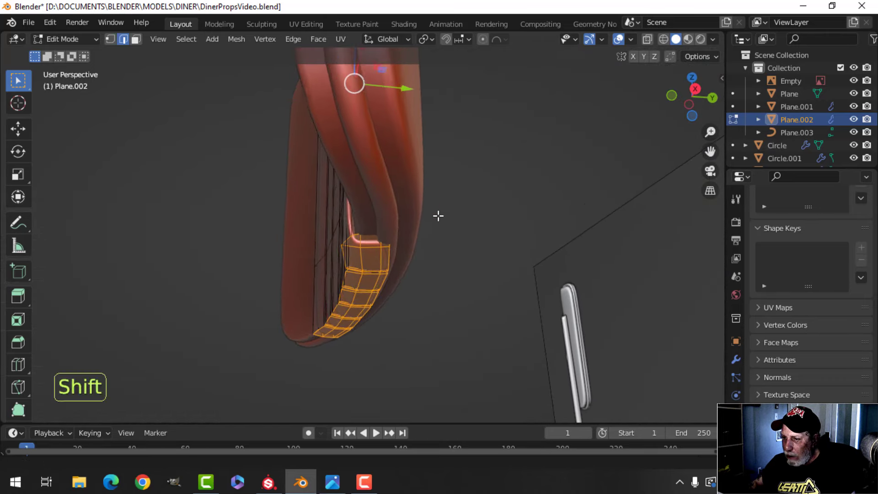
pyautogui.press('g')
pyautogui.press('z')
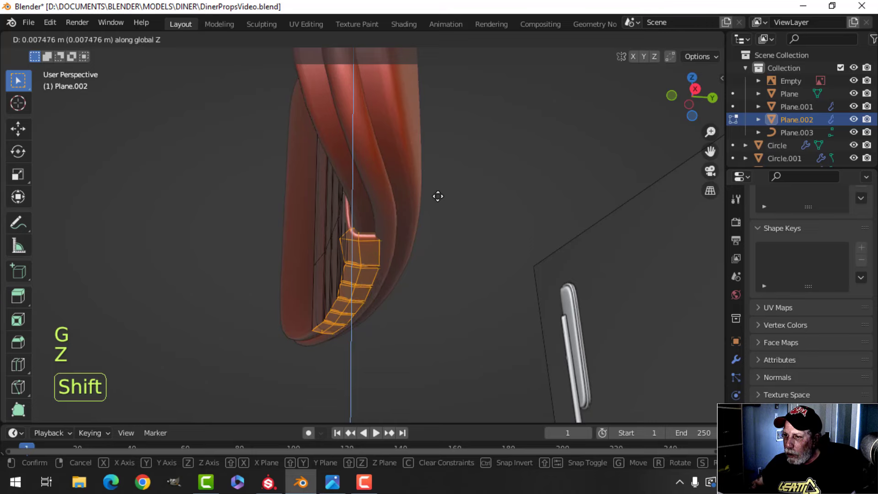
pyautogui.click(431, 199)
pyautogui.scroll(-3, 428, 201)
pyautogui.press('Tab')
pyautogui.keyDown('alt'); pyautogui.scroll(1, 339, 212); pyautogui.keyUp('alt')
pyautogui.hotkey('alt', 'a')
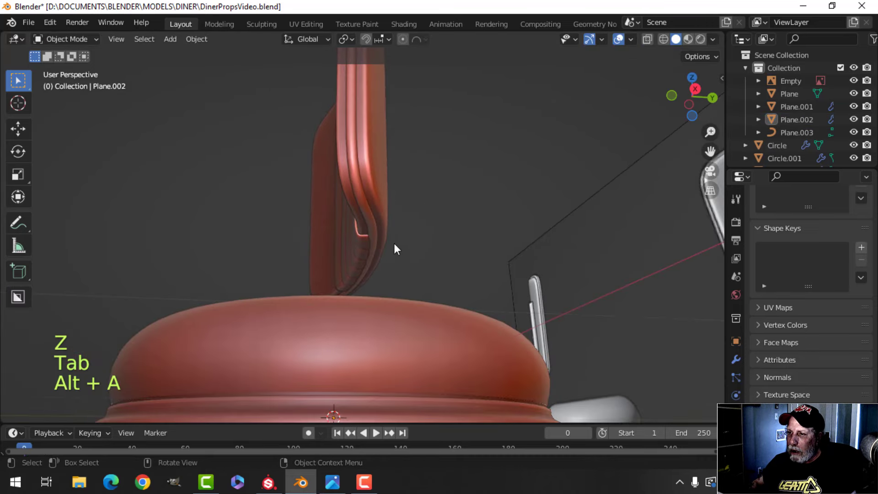
# Save the diner props file.
pyautogui.moveTo(394, 243); pyautogui.dragTo(426, 243, button='middle')
pyautogui.scroll(-5, 334, 253)
pyautogui.moveTo(289, 251); pyautogui.dragTo(355, 273, button='middle')
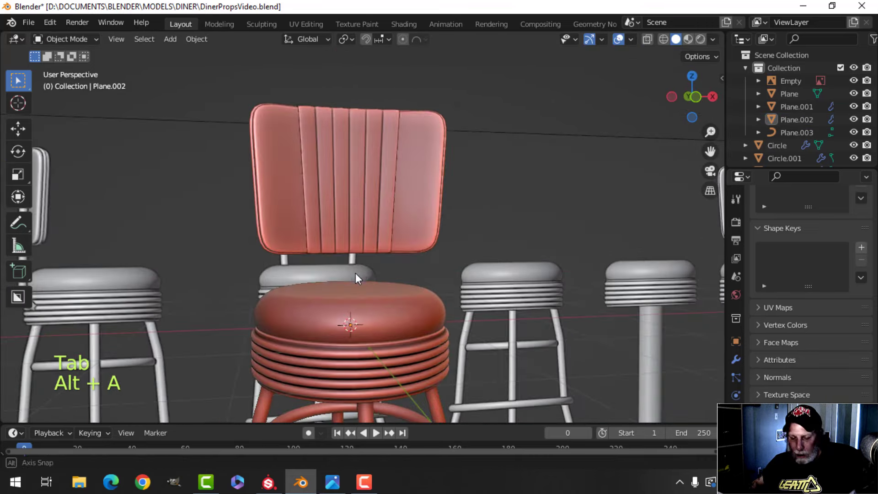
pyautogui.hotkey('ctrl', 's')
# Select the backrest's middle panel, cushion and border curve together and move them along Y to the rear edge of the seat.
pyautogui.scroll(-4, 444, 262)
pyautogui.keyDown('shift'); pyautogui.moveTo(425, 240); pyautogui.dragTo(380, 210, button='middle'); pyautogui.keyUp('shift')
pyautogui.moveTo(381, 210); pyautogui.dragTo(336, 160, button='middle')
pyautogui.scroll(4, 379, 254)
pyautogui.moveTo(336, 160); pyautogui.dragTo(309, 293, button='middle')
pyautogui.click(280, 147)
pyautogui.scroll(2, 309, 291)
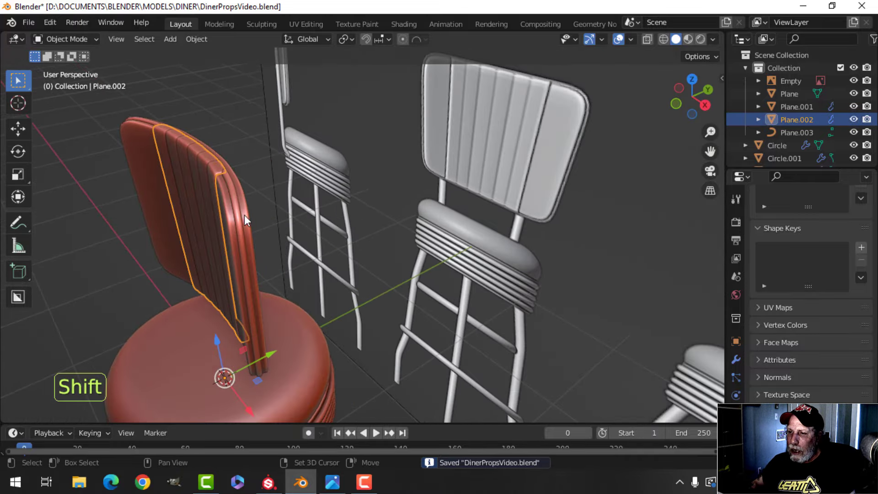
pyautogui.keyDown('shift'); pyautogui.click(229, 208); pyautogui.keyUp('shift')
pyautogui.keyDown('shift'); pyautogui.click(237, 200); pyautogui.keyUp('shift')
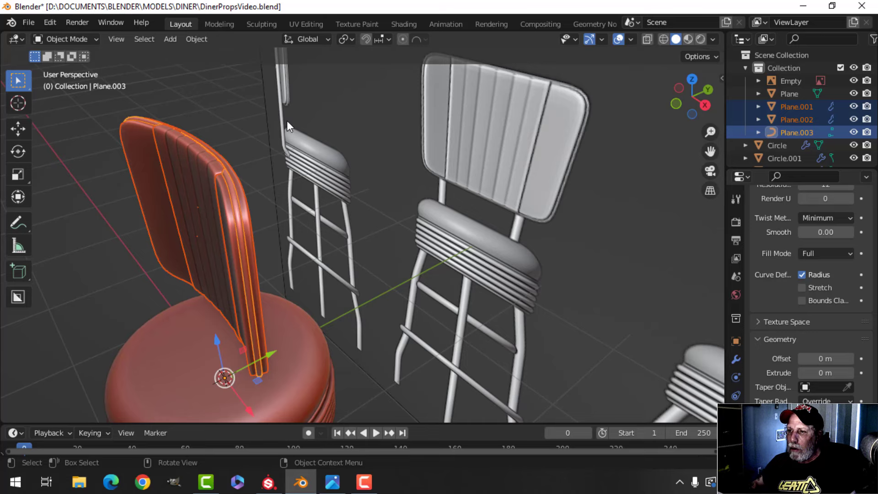
pyautogui.moveTo(285, 115); pyautogui.dragTo(339, 287, button='middle')
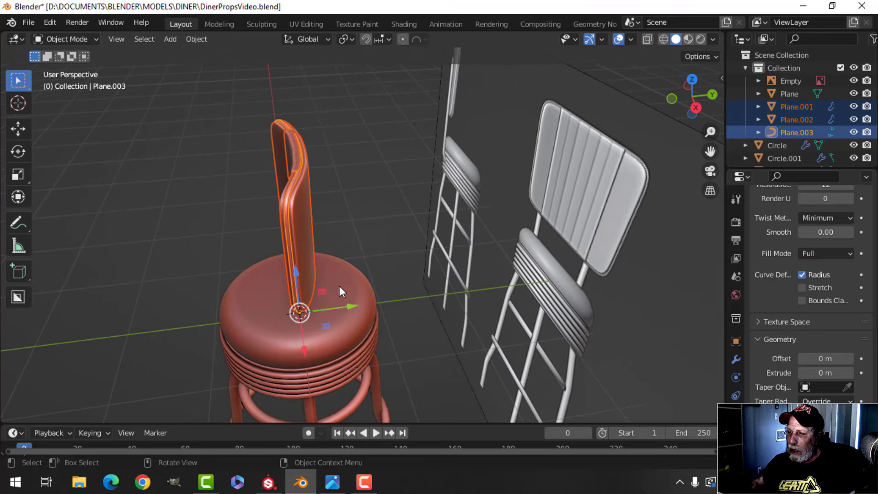
pyautogui.moveTo(348, 306); pyautogui.dragTo(415, 300)
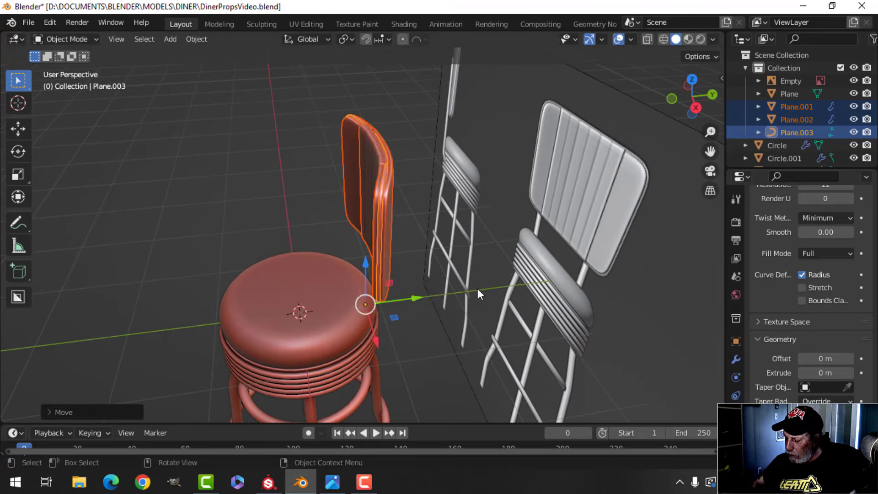
pyautogui.press('KP_3')
pyautogui.scroll(-3, 455, 291)
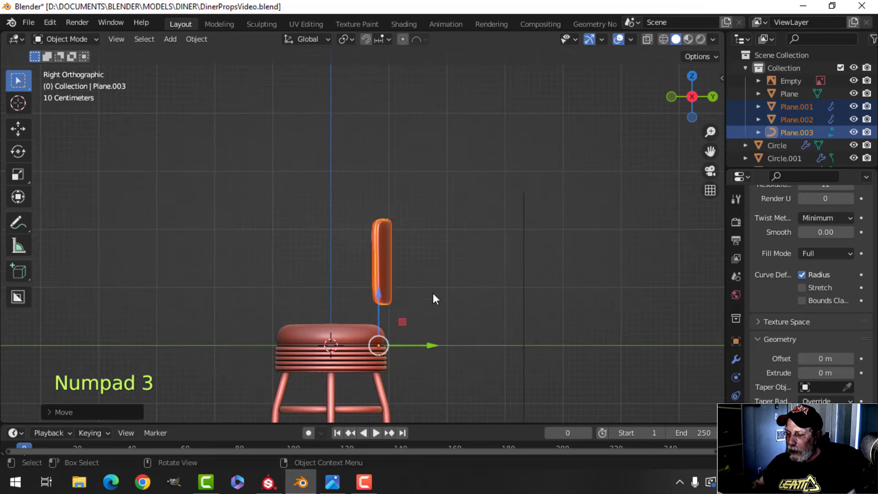
pyautogui.hotkey('alt', 'a')
pyautogui.moveTo(370, 321); pyautogui.dragTo(490, 343, button='middle')
pyautogui.scroll(-2, 490, 342)
pyautogui.scroll(3, 373, 339)
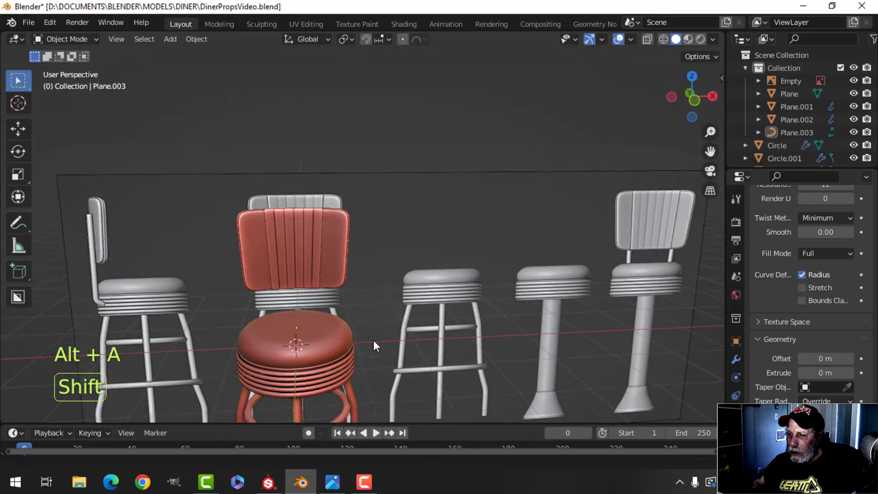
pyautogui.keyDown('shift'); pyautogui.moveTo(374, 339); pyautogui.dragTo(405, 273, button='middle'); pyautogui.keyUp('shift')
pyautogui.scroll(-4, 380, 277)
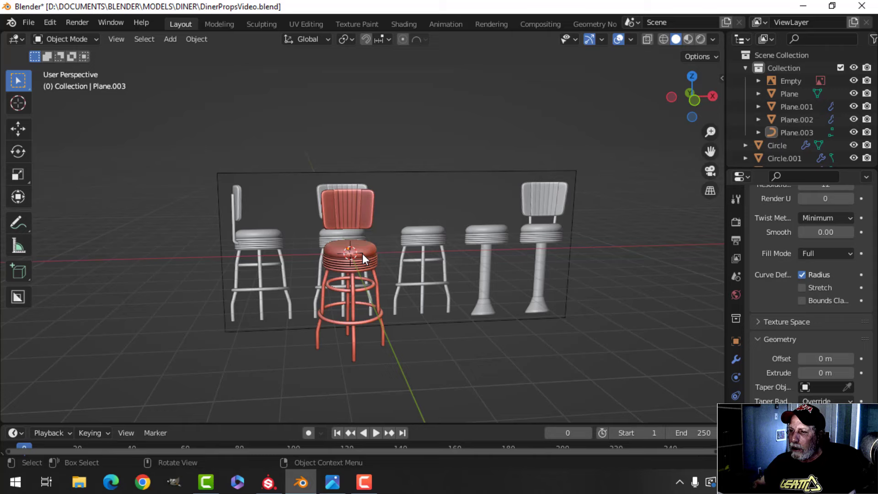
# Box-select the whole stool without the reference image and rotate it 90 degrees about Z in front view.
pyautogui.click(422, 217)
pyautogui.hotkey('alt', 'a')
pyautogui.moveTo(332, 251); pyautogui.dragTo(361, 245, button='middle')
pyautogui.click(361, 194)
pyautogui.moveTo(360, 195)
pyautogui.mouseDown(button='middle')
pyautogui.moveTo(342, 216)
pyautogui.moveTo(422, 245)
pyautogui.moveTo(434, 280)
pyautogui.moveTo(355, 186)
pyautogui.mouseUp(button='middle')
pyautogui.hotkey('alt', 'a')
pyautogui.press('b')
pyautogui.moveTo(326, 172); pyautogui.dragTo(471, 377)
pyautogui.moveTo(471, 377); pyautogui.dragTo(442, 336, button='middle')
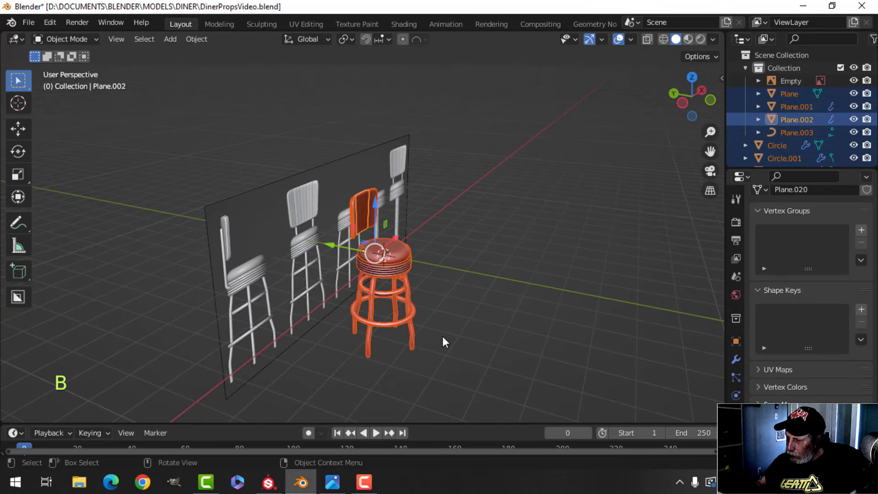
pyautogui.press('KP_1')
pyautogui.press('r')
pyautogui.press('z')
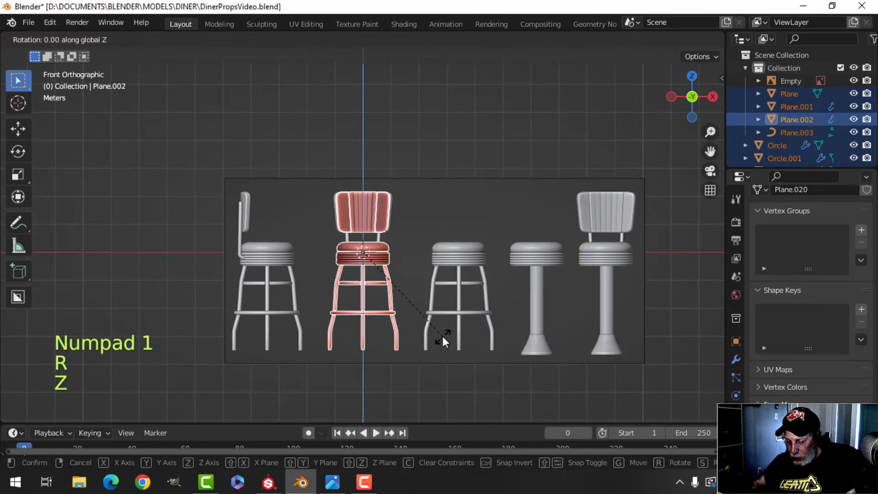
pyautogui.press('9')
pyautogui.press('0')
pyautogui.press('Return')
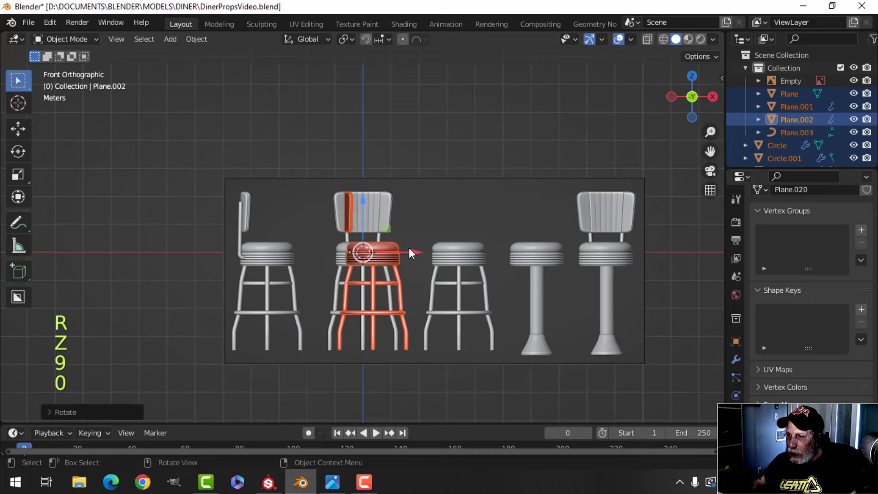
# Move the rotated stool along X onto the side-view stool in the reference image.
pyautogui.moveTo(411, 252); pyautogui.dragTo(302, 252)
pyautogui.scroll(3, 292, 258)
pyautogui.keyDown('shift'); pyautogui.moveTo(277, 264); pyautogui.dragTo(381, 295, button='middle'); pyautogui.keyUp('shift')
pyautogui.scroll(2, 344, 298)
pyautogui.keyDown('shift'); pyautogui.moveTo(330, 318); pyautogui.dragTo(335, 189, button='middle'); pyautogui.keyUp('shift')
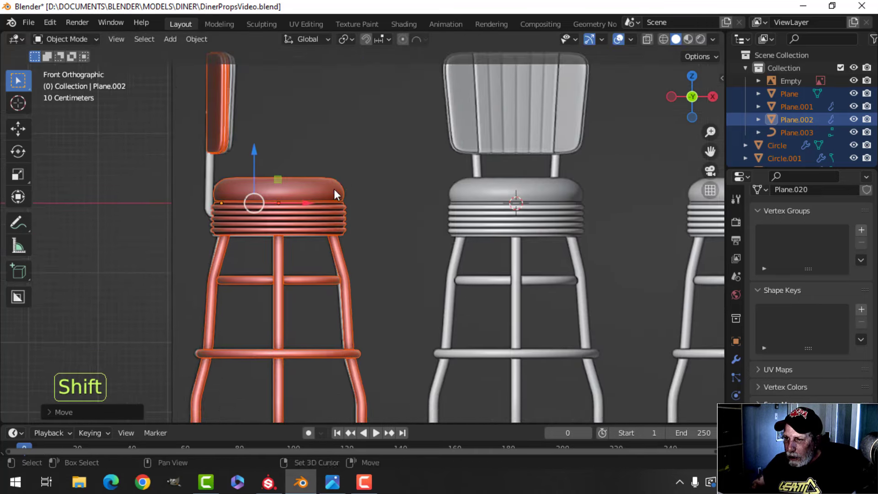
# Select the ribbed band's entire mesh and snap the 3D cursor to its centre.
pyautogui.press('Tab')
pyautogui.press('a')
pyautogui.hotkey('shift', 's')
pyautogui.press('Tab')
pyautogui.moveTo(425, 288); pyautogui.dragTo(293, 288, button='middle')
pyautogui.hotkey('alt', 'a')
pyautogui.moveTo(448, 267); pyautogui.dragTo(316, 268, button='middle')
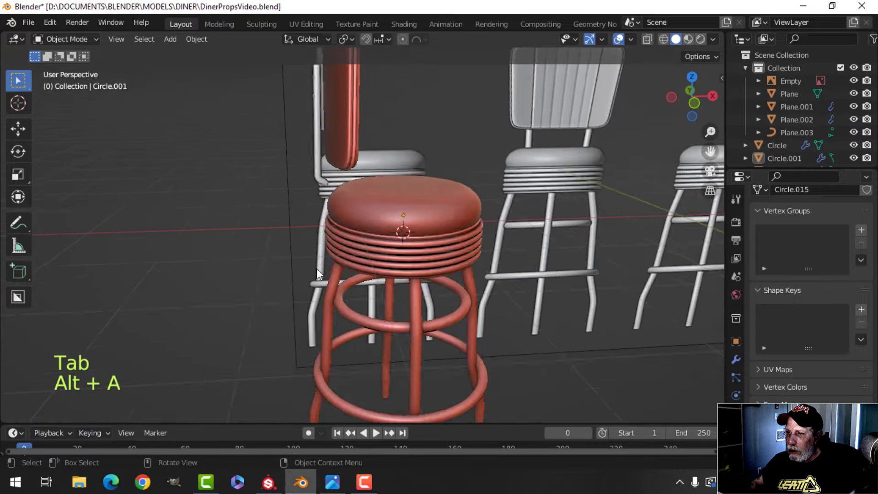
# Add a plane, shift it along X clear of the stool and merge its vertices at the centre into one vertex.
pyautogui.scroll(-2, 317, 268)
pyautogui.keyDown('shift'); pyautogui.moveTo(410, 262); pyautogui.dragTo(416, 238, button='middle'); pyautogui.keyUp('shift')
pyautogui.hotkey('shift', 'a')
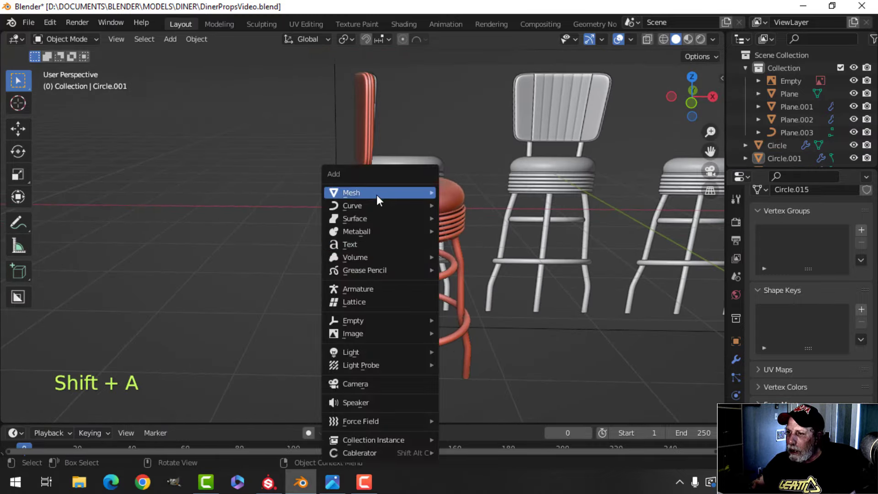
pyautogui.moveTo(377, 195)
pyautogui.click(450, 191)
pyautogui.press('Tab')
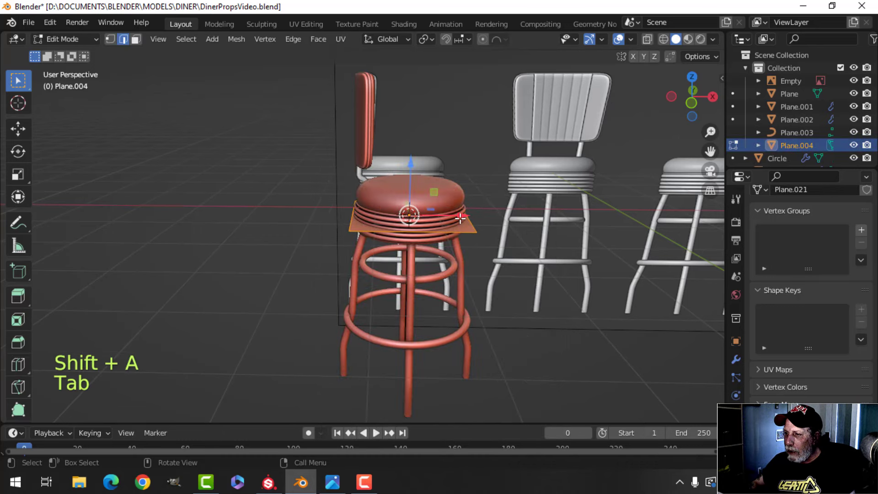
pyautogui.moveTo(463, 215); pyautogui.dragTo(331, 215)
pyautogui.press('1')
pyautogui.moveTo(326, 218); pyautogui.dragTo(379, 238, button='middle')
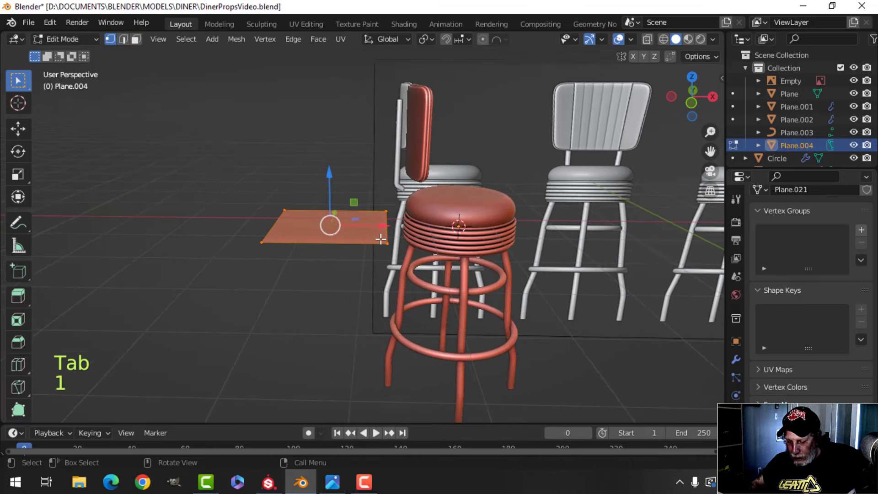
pyautogui.press('m')
pyautogui.click(366, 239)
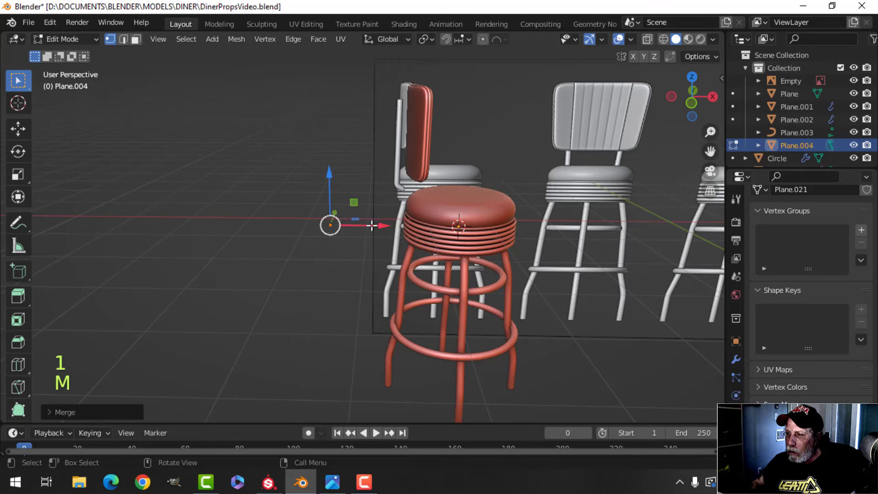
# Place the single vertex at the lower end of the reference backrest support tube in front view, with wireframe shading on.
pyautogui.moveTo(371, 225); pyautogui.dragTo(439, 227)
pyautogui.press('KP_1')
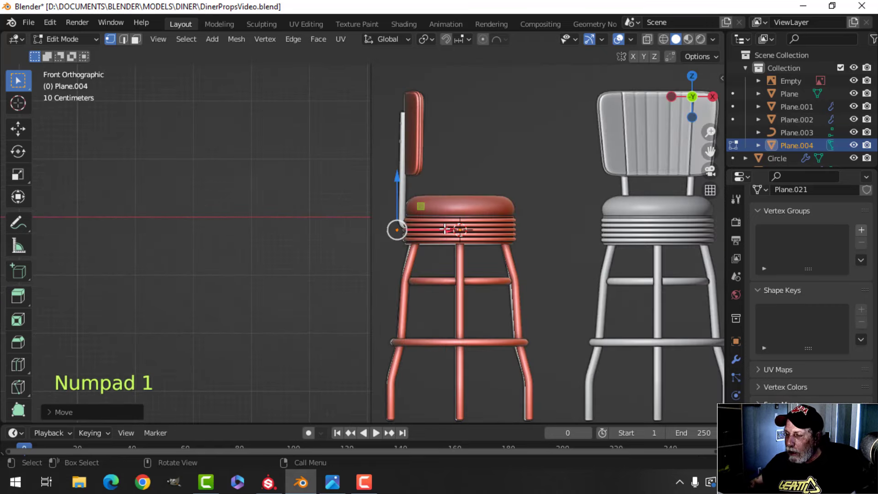
pyautogui.scroll(5, 439, 230)
pyautogui.keyDown('shift'); pyautogui.moveTo(419, 238); pyautogui.dragTo(322, 258, button='middle'); pyautogui.keyUp('shift')
pyautogui.scroll(2, 396, 251)
pyautogui.press('g')
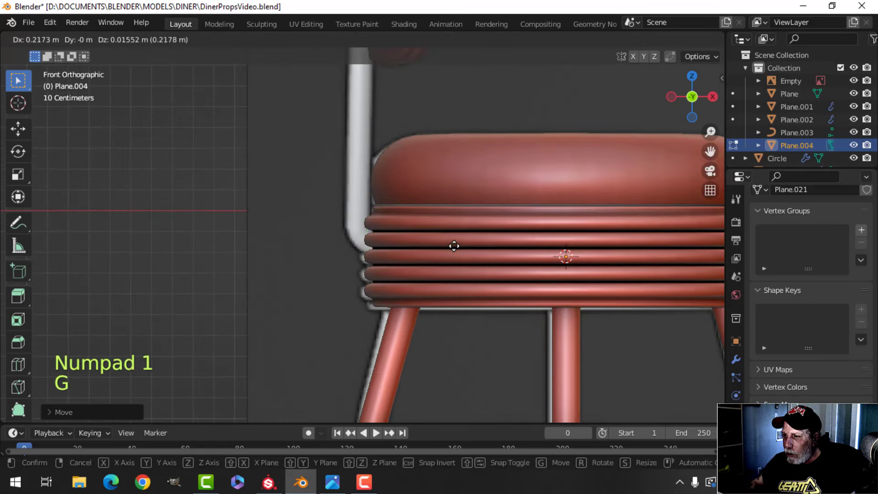
pyautogui.click(455, 245)
pyautogui.press('z')
pyautogui.click(364, 245)
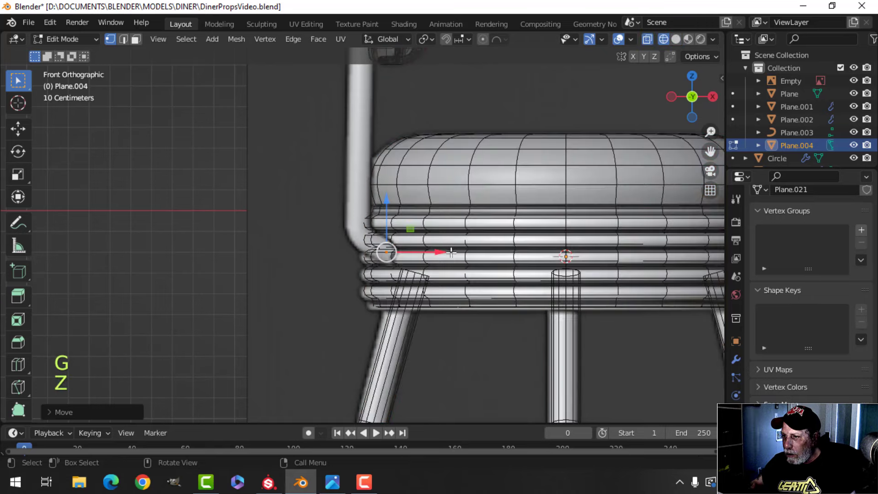
# Extrude the vertex to the support tube's bend, then about 1.86 m up to the tube's top behind the backrest.
pyautogui.press('g')
pyautogui.click(456, 256)
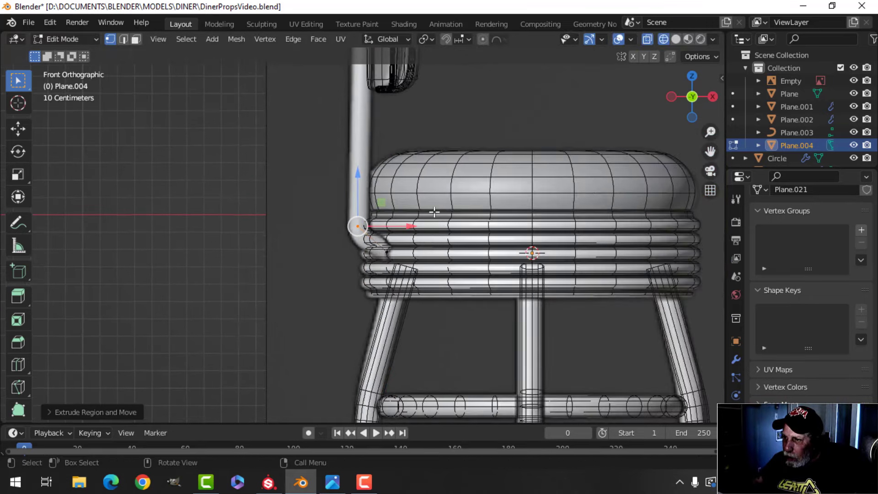
pyautogui.scroll(-1, 434, 212)
pyautogui.keyDown('shift'); pyautogui.moveTo(421, 217); pyautogui.dragTo(429, 314, button='middle'); pyautogui.keyUp('shift')
pyautogui.scroll(-1, 418, 287)
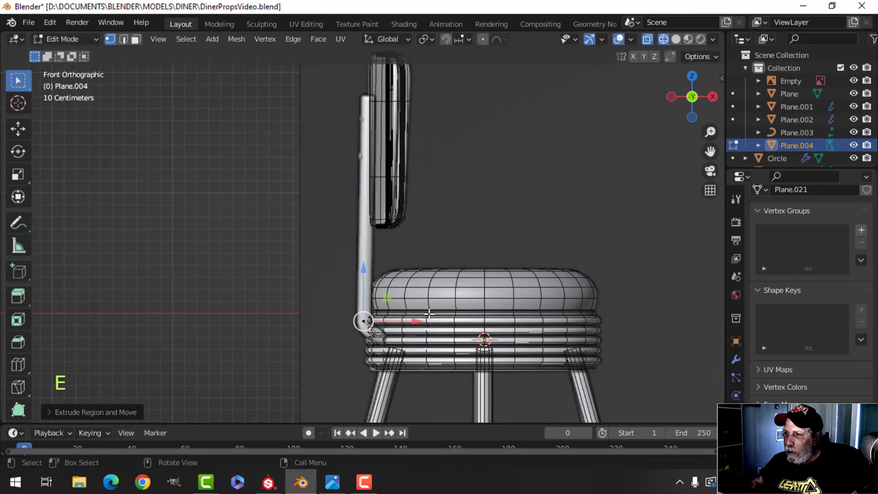
pyautogui.press('g')
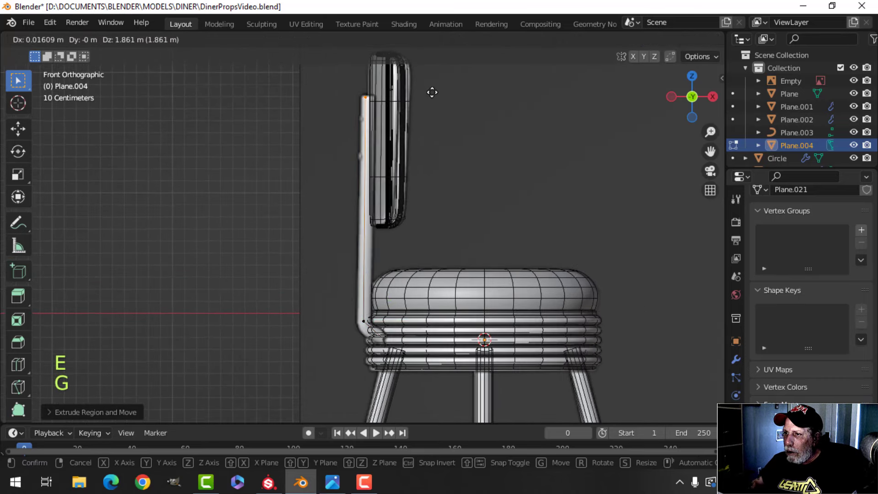
pyautogui.click(433, 91)
pyautogui.press('z')
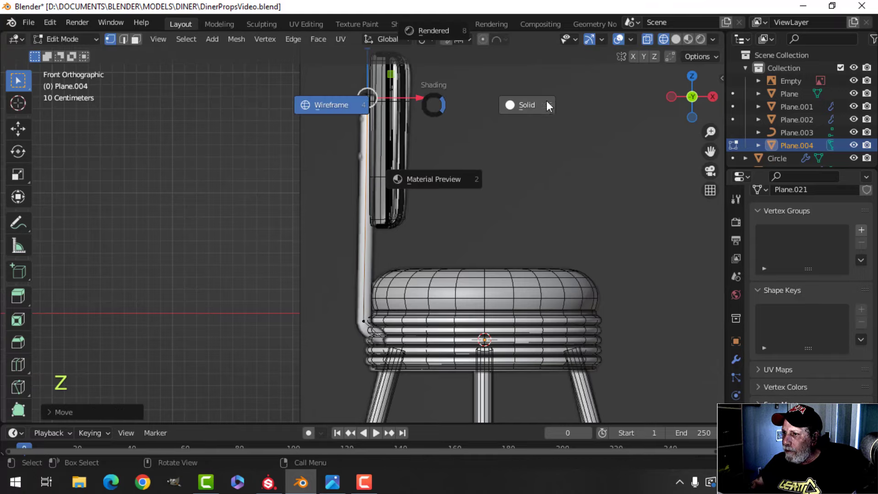
# Switch to solid shading and tilt the entire support tube path sideways in left view.
pyautogui.click(547, 101)
pyautogui.moveTo(547, 101)
pyautogui.mouseDown(button='middle')
pyautogui.moveTo(463, 261)
pyautogui.moveTo(441, 252)
pyautogui.moveTo(445, 231)
pyautogui.moveTo(368, 249)
pyautogui.moveTo(304, 214)
pyautogui.moveTo(353, 210)
pyautogui.moveTo(418, 229)
pyautogui.moveTo(375, 219)
pyautogui.moveTo(547, 236)
pyautogui.moveTo(506, 227)
pyautogui.moveTo(402, 236)
pyautogui.mouseUp(button='middle')
pyautogui.press('a')
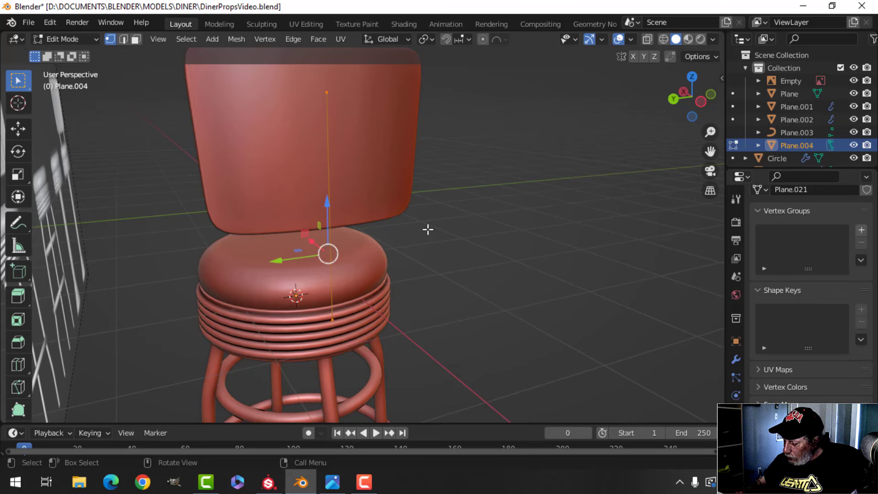
pyautogui.press('ctrl+KP_3')
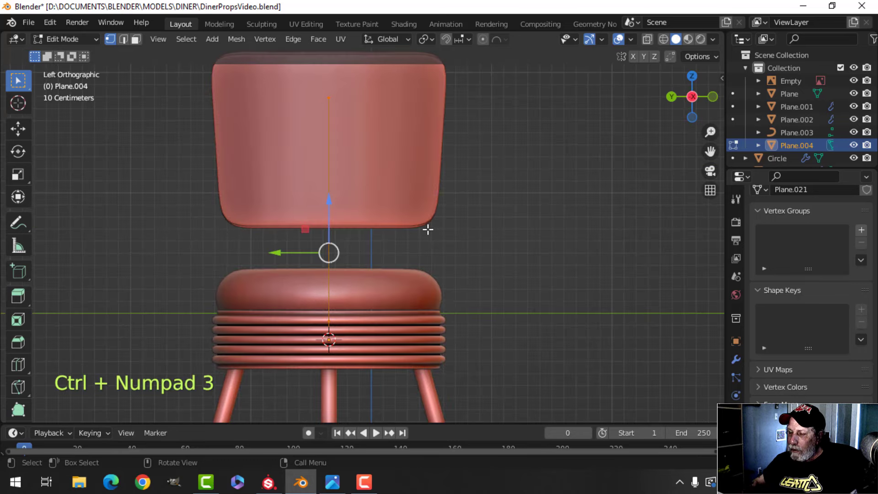
pyautogui.scroll(-1, 439, 306)
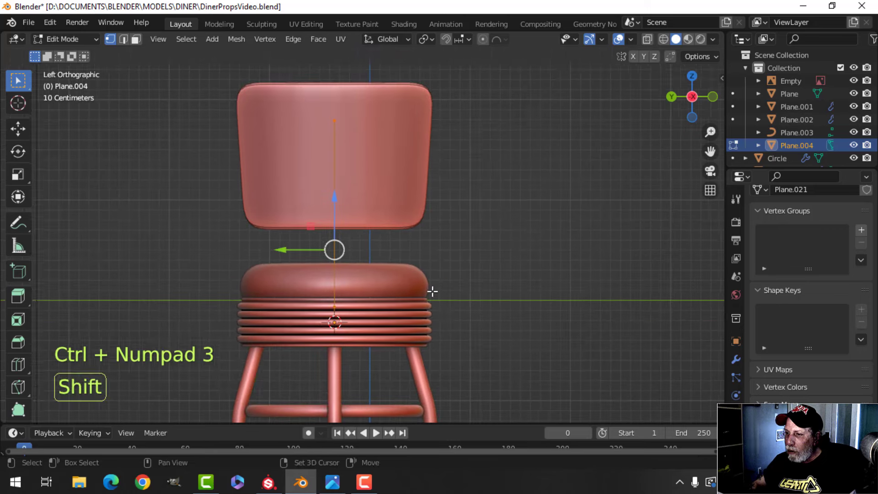
pyautogui.keyDown('shift'); pyautogui.moveTo(445, 282); pyautogui.dragTo(433, 284, button='middle'); pyautogui.keyUp('shift')
pyautogui.press('r')
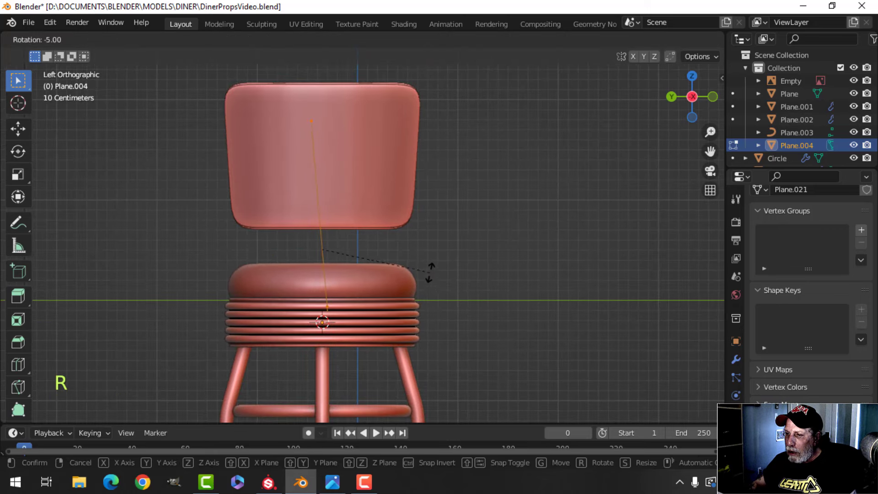
pyautogui.click(421, 261)
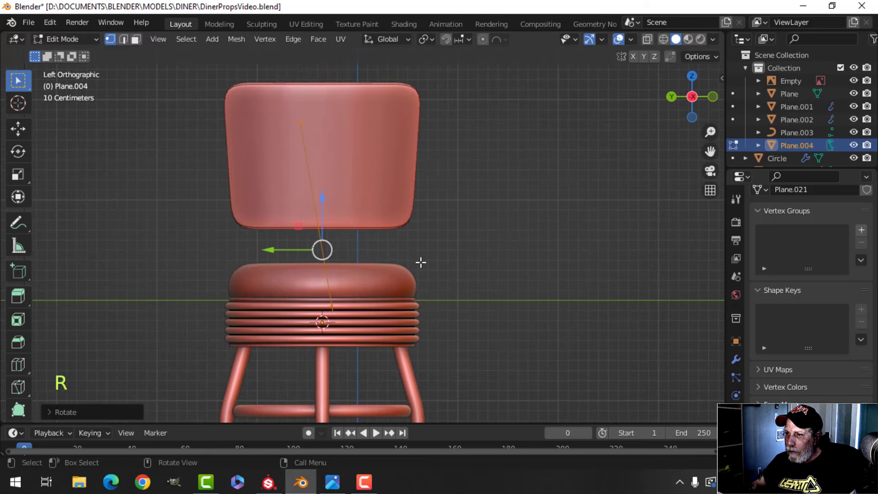
# Shift the tilted tube path about 0.3 m sideways along Y, off the stool's centre line.
pyautogui.press('r')
pyautogui.press('g')
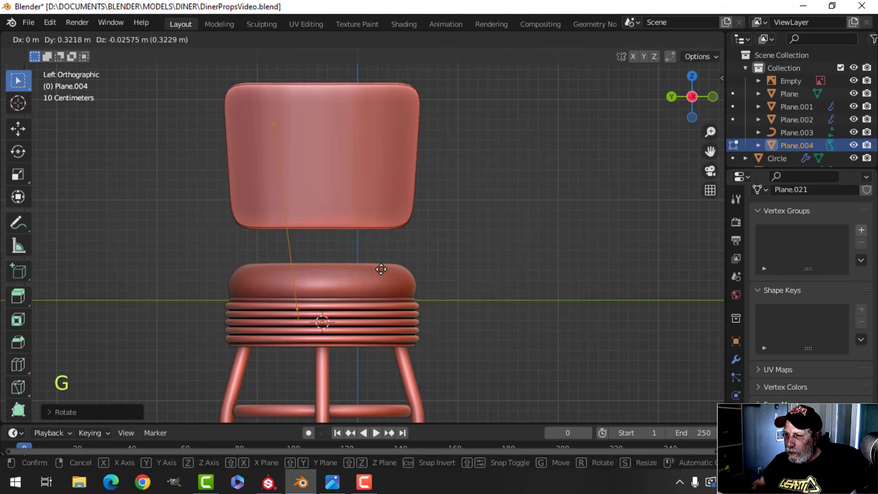
pyautogui.click(386, 269)
pyautogui.press('KP_1')
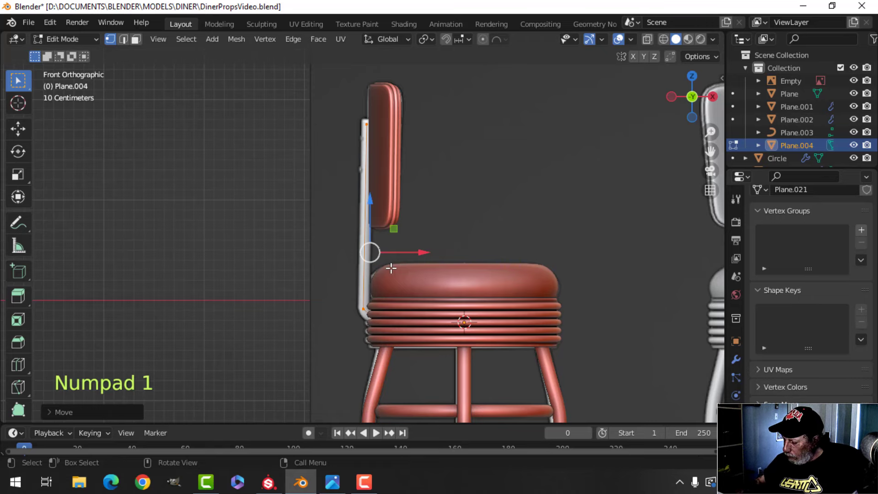
pyautogui.press('ctrl+KP_3')
pyautogui.scroll(2, 390, 267)
pyautogui.scroll(-2, 390, 266)
# Bevel the bend vertex at the lower end of the path into a two-segment rounded corner.
pyautogui.moveTo(390, 267); pyautogui.dragTo(320, 248, button='middle')
pyautogui.scroll(2, 345, 326)
pyautogui.hotkey('alt', 'a')
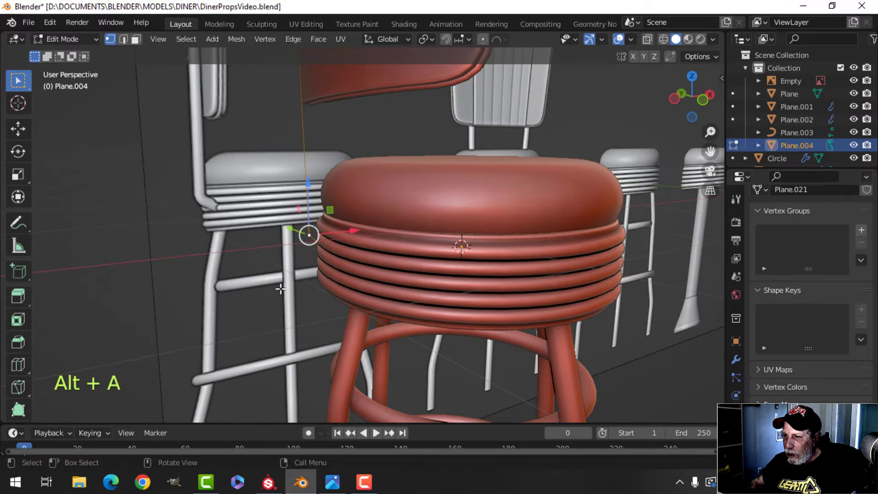
pyautogui.moveTo(280, 289); pyautogui.dragTo(482, 277, button='middle')
pyautogui.scroll(1, 274, 309)
pyautogui.keyDown('shift'); pyautogui.moveTo(269, 311); pyautogui.dragTo(375, 284, button='middle'); pyautogui.keyUp('shift')
pyautogui.scroll(1, 383, 302)
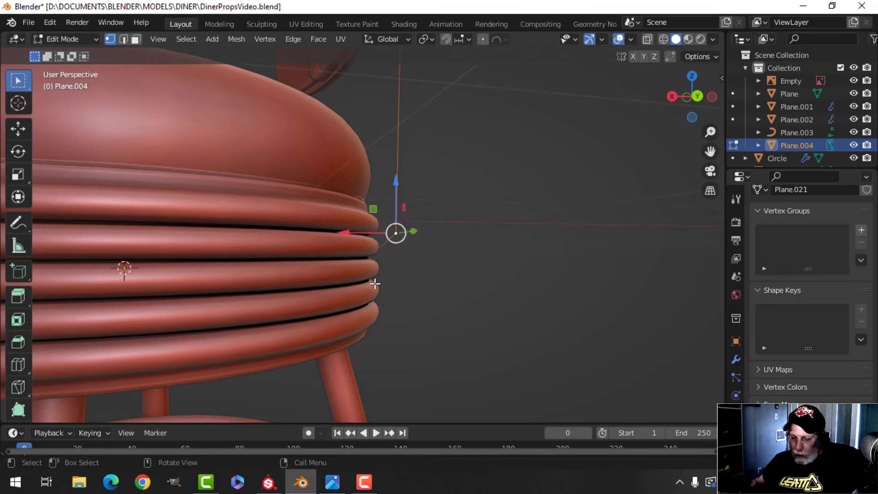
pyautogui.hotkey('ctrl', 'shift', 'b')
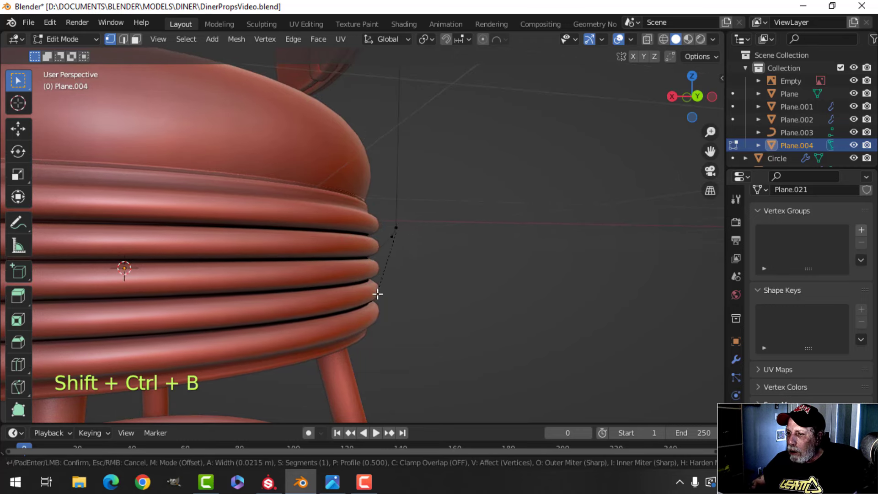
pyautogui.click(375, 301)
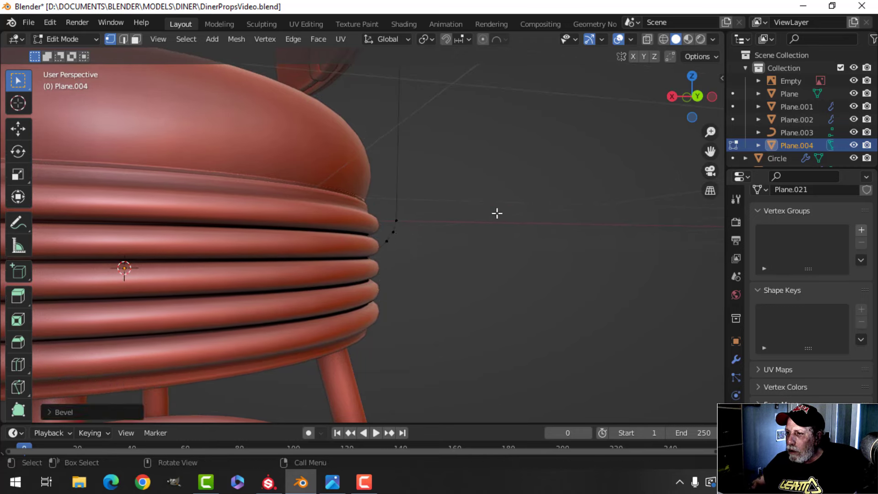
# Rotate the entire tube path slightly back toward vertical in left view to reduce its tilt.
pyautogui.scroll(-10, 465, 225)
pyautogui.press('Tab')
pyautogui.moveTo(404, 225); pyautogui.dragTo(332, 212, button='middle')
pyautogui.hotkey('alt', 'a')
pyautogui.moveTo(386, 209); pyautogui.dragTo(346, 225, button='middle')
pyautogui.click(347, 226)
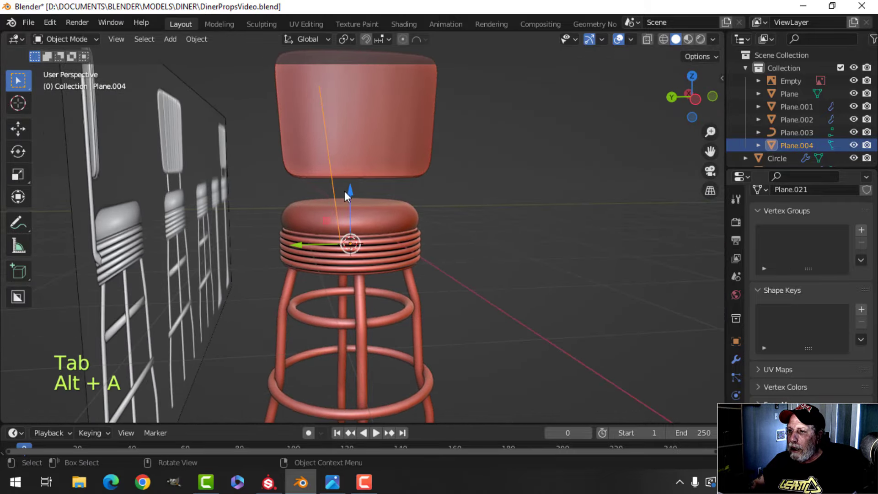
pyautogui.press('Tab')
pyautogui.press('a')
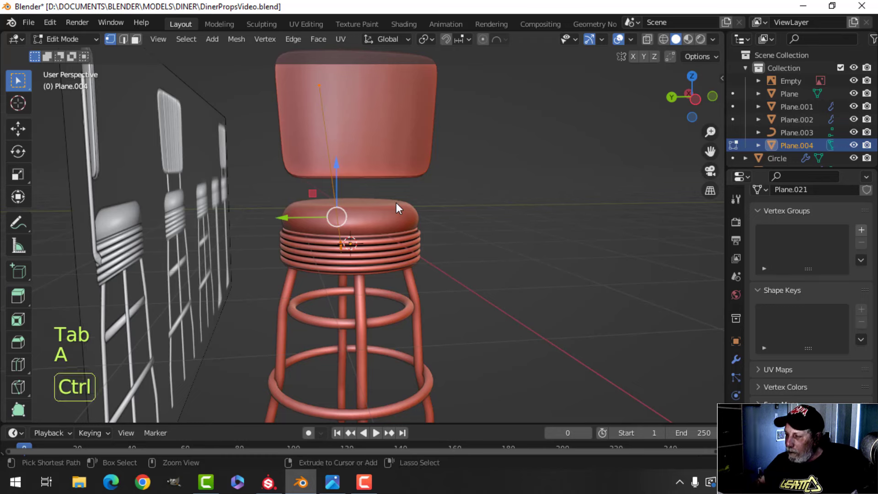
pyautogui.press('ctrl+KP_3')
pyautogui.press('r')
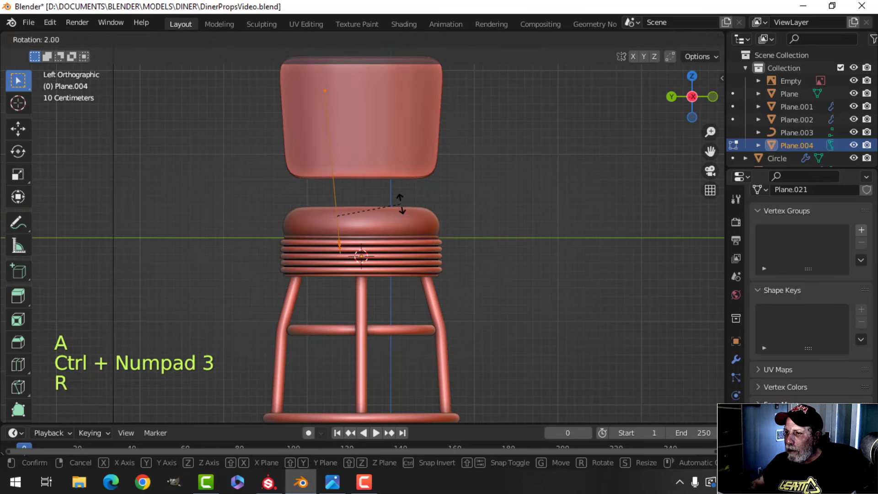
pyautogui.click(404, 205)
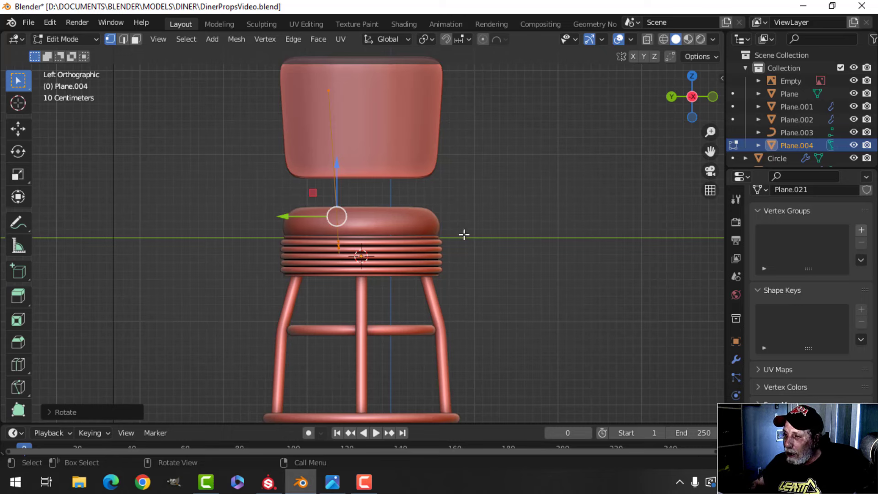
# Convert the tube path to a curve and give it a round bevel depth of 0.063 m.
pyautogui.press('Tab')
pyautogui.rightClick(335, 178)
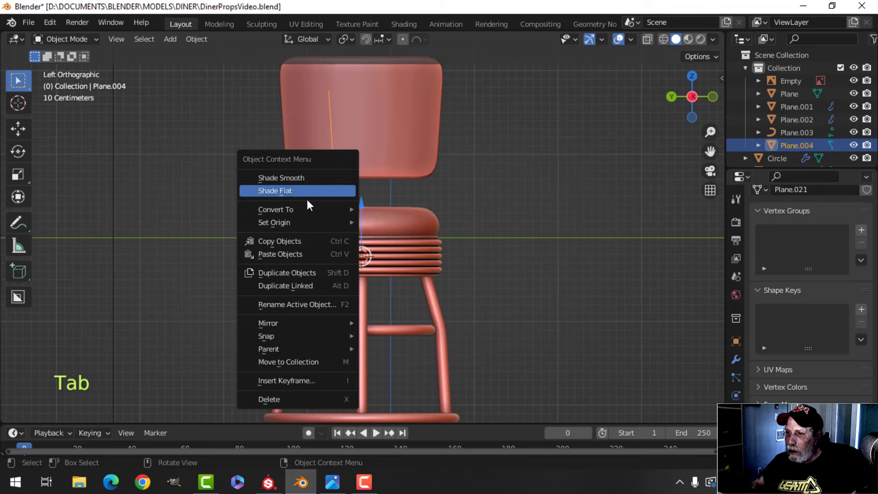
pyautogui.moveTo(307, 210)
pyautogui.click(384, 210)
pyautogui.scroll(-2, 810, 293)
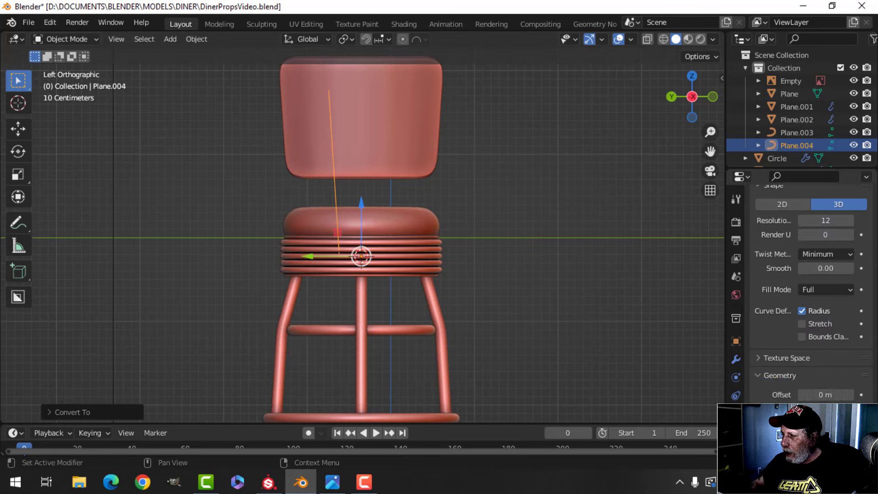
pyautogui.scroll(-6, 809, 394)
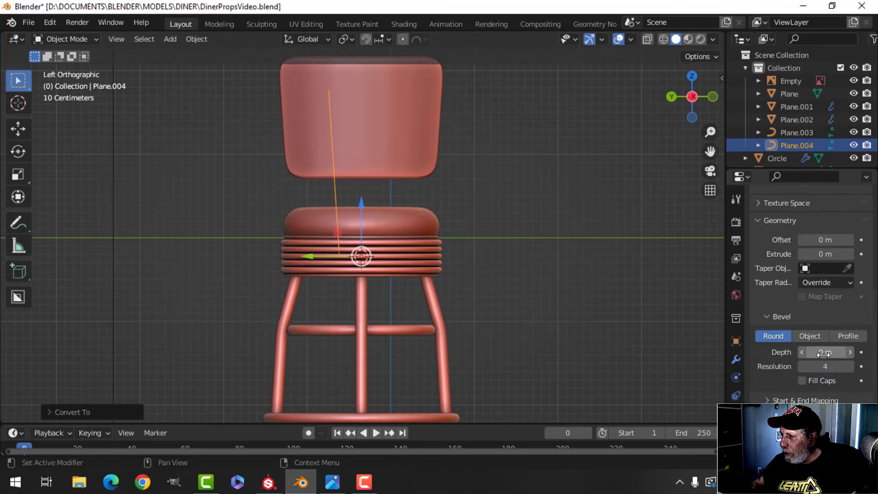
pyautogui.keyDown('shift'); pyautogui.moveTo(826, 352); pyautogui.dragTo(856, 352); pyautogui.keyUp('shift')
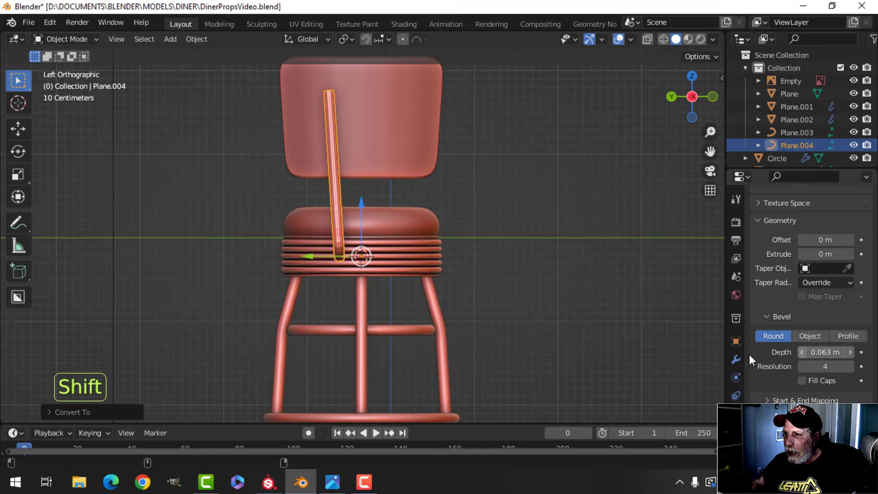
# Apply smooth shading to the backrest support tube.
pyautogui.hotkey('alt', 'a')
pyautogui.click(335, 160)
pyautogui.rightClick(332, 159)
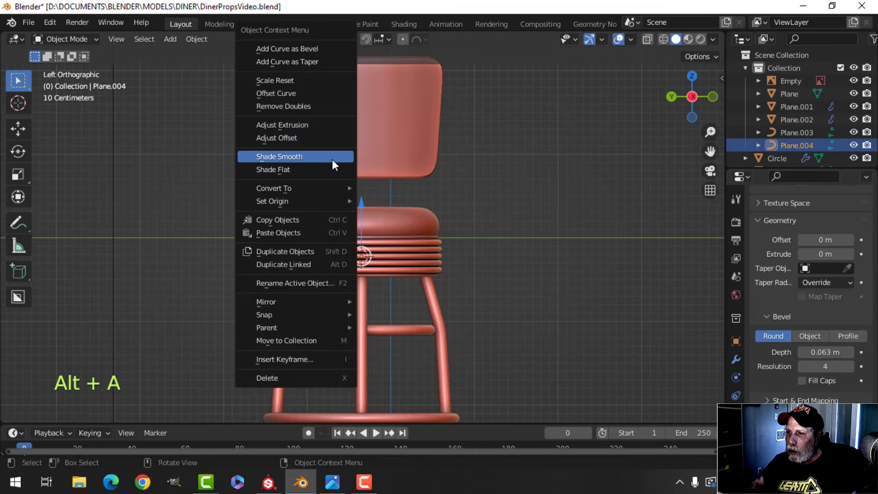
pyautogui.hotkey('alt', 'a')
# Select all stool parts and turn them a quarter turn about Z, aligned with the front-view reference stool.
pyautogui.moveTo(451, 223); pyautogui.dragTo(402, 215, button='middle')
pyautogui.scroll(-3, 330, 249)
pyautogui.moveTo(334, 71); pyautogui.dragTo(487, 361)
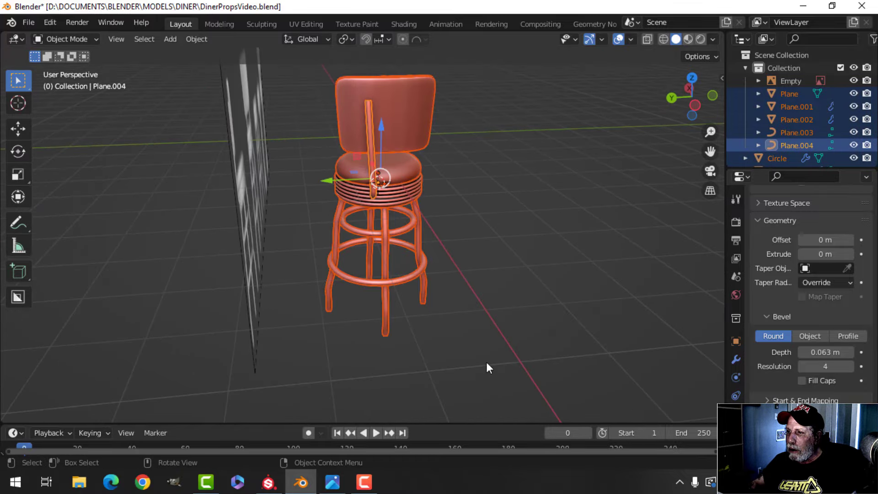
pyautogui.press('KP_1')
pyautogui.keyDown('shift'); pyautogui.moveTo(509, 346); pyautogui.dragTo(411, 205, button='middle'); pyautogui.keyUp('shift')
# Move the support tube's lowest control point about 0.1 m inward along Y into the ribbed band.
pyautogui.click(426, 114)
pyautogui.press('Tab')
pyautogui.moveTo(466, 138); pyautogui.dragTo(473, 138)
pyautogui.hotkey('alt', 'a')
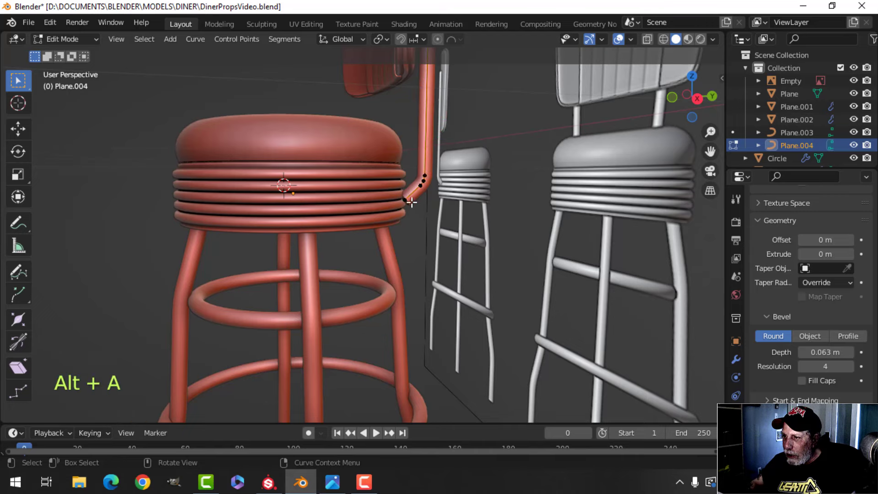
pyautogui.click(410, 202)
pyautogui.moveTo(414, 206); pyautogui.dragTo(459, 296, button='middle')
pyautogui.press('KP_3')
pyautogui.scroll(2, 450, 170)
pyautogui.press('g')
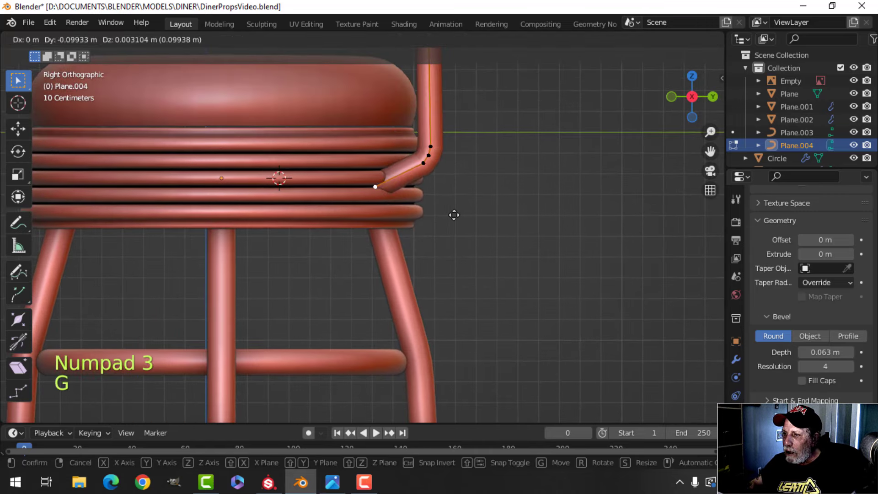
pyautogui.click(451, 211)
pyautogui.scroll(-5, 452, 192)
pyautogui.press('Tab')
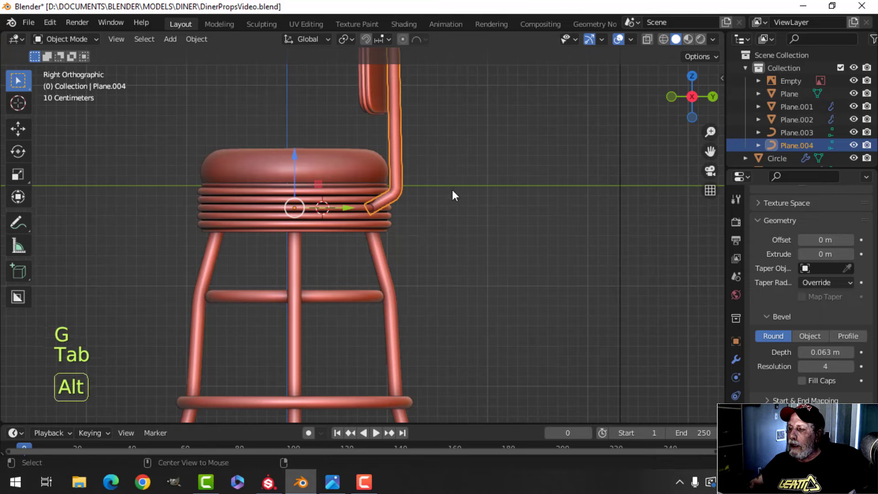
# Move the support tube's top and bend control points slightly along Y toward the backrest.
pyautogui.hotkey('alt', 'a')
pyautogui.moveTo(452, 190); pyautogui.dragTo(408, 181, button='middle')
pyautogui.scroll(2, 424, 224)
pyautogui.click(408, 181)
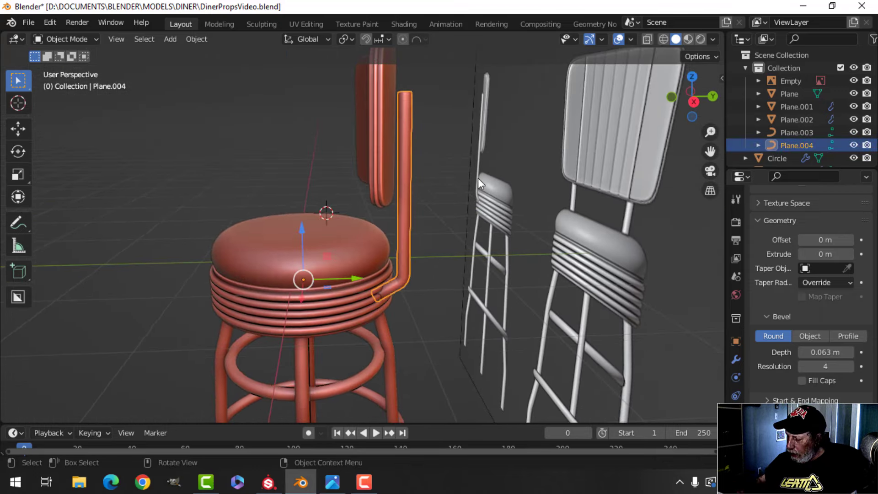
pyautogui.press('KP_3')
pyautogui.press('Tab')
pyautogui.hotkey('alt', 'a')
pyautogui.click(386, 98)
pyautogui.moveTo(386, 99); pyautogui.dragTo(472, 137, button='middle')
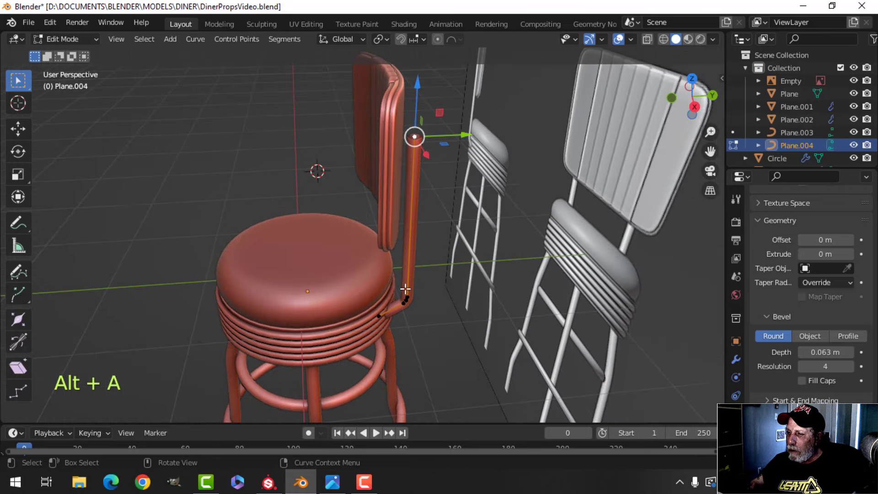
pyautogui.keyDown('shift'); pyautogui.click(408, 304); pyautogui.keyUp('shift')
pyautogui.moveTo(463, 259); pyautogui.dragTo(456, 258)
pyautogui.press('Tab')
# Select the backrest's ribbed panel, border and back shell and shift them along Y toward the support tube.
pyautogui.hotkey('alt', 'a')
pyautogui.moveTo(495, 246); pyautogui.dragTo(451, 251, button='middle')
pyautogui.scroll(2, 413, 183)
pyautogui.keyDown('shift'); pyautogui.moveTo(413, 183); pyautogui.dragTo(420, 252, button='middle'); pyautogui.keyUp('shift')
pyautogui.click(437, 153)
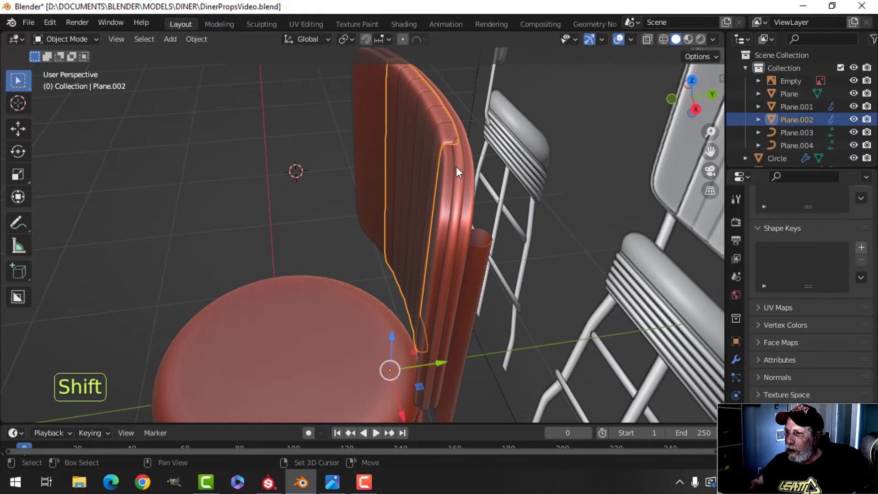
pyautogui.keyDown('shift'); pyautogui.click(457, 166); pyautogui.keyUp('shift')
pyautogui.keyDown('shift'); pyautogui.click(468, 163); pyautogui.keyUp('shift')
pyautogui.moveTo(466, 315); pyautogui.dragTo(456, 296, button='middle')
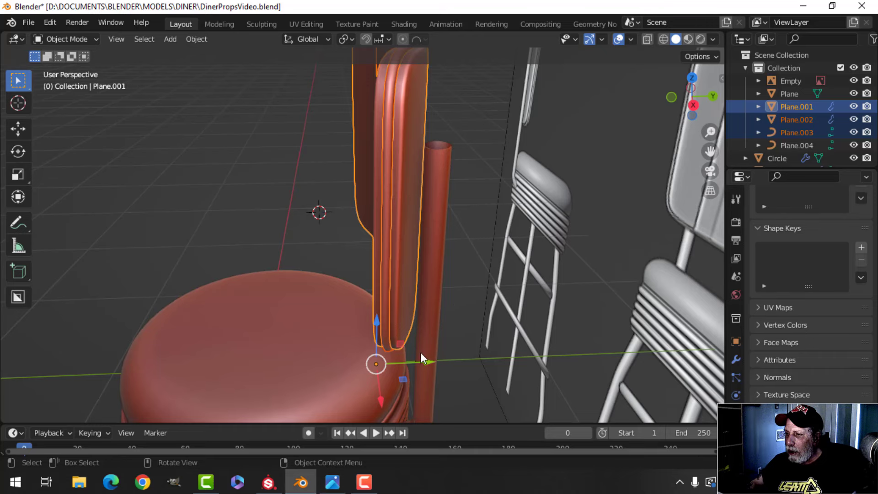
pyautogui.hotkey('alt', 'a')
# Compare the stool's backrest and support tube with the reference stool in front view.
pyautogui.moveTo(421, 352); pyautogui.dragTo(436, 265, button='middle')
pyautogui.scroll(-3, 230, 152)
pyautogui.keyDown('shift'); pyautogui.moveTo(238, 154); pyautogui.dragTo(376, 207, button='middle'); pyautogui.keyUp('shift')
pyautogui.scroll(-2, 419, 240)
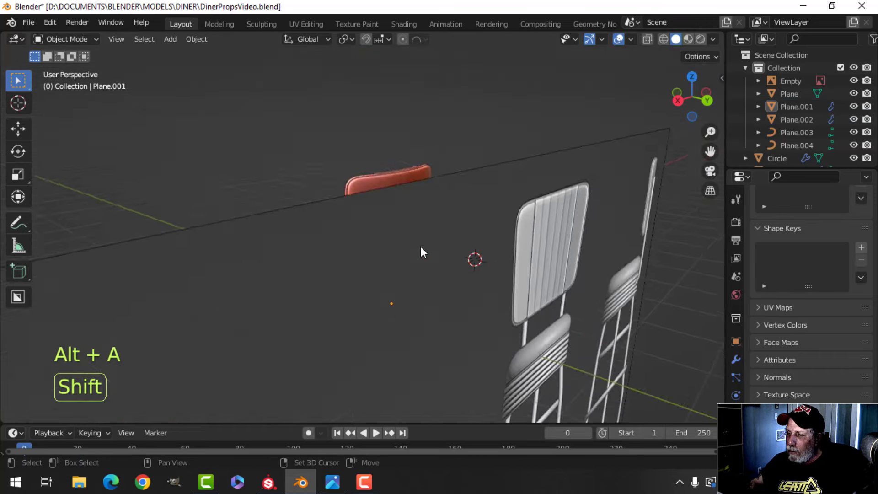
pyautogui.moveTo(421, 247); pyautogui.dragTo(589, 202, button='middle')
pyautogui.press('KP_1')
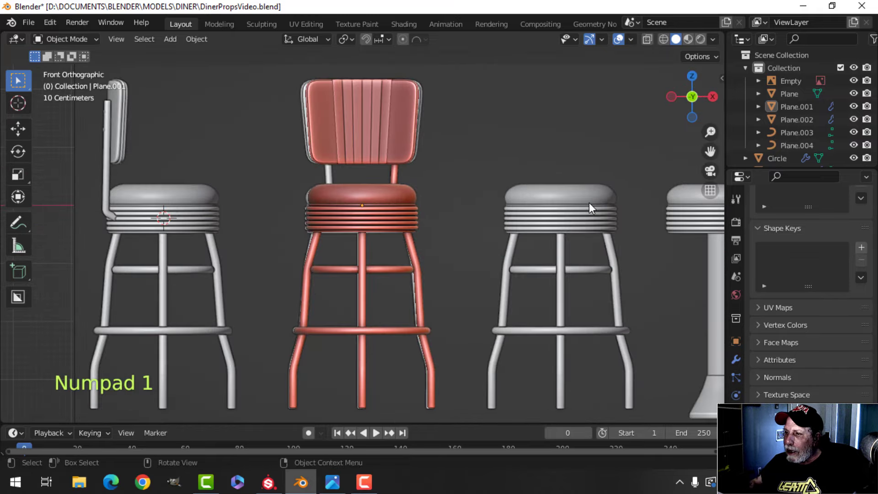
pyautogui.scroll(4, 589, 202)
pyautogui.keyDown('shift'); pyautogui.moveTo(534, 243); pyautogui.dragTo(464, 339, button='middle'); pyautogui.keyUp('shift')
# Set the support tube curve's preview resolution to 3.
pyautogui.click(359, 226)
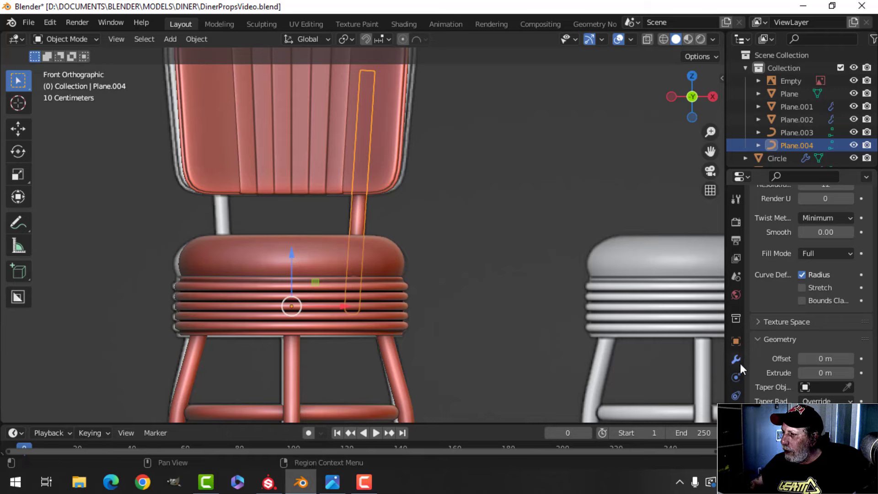
pyautogui.moveTo(456, 229); pyautogui.dragTo(477, 204, button='middle')
pyautogui.hotkey('alt', 'a')
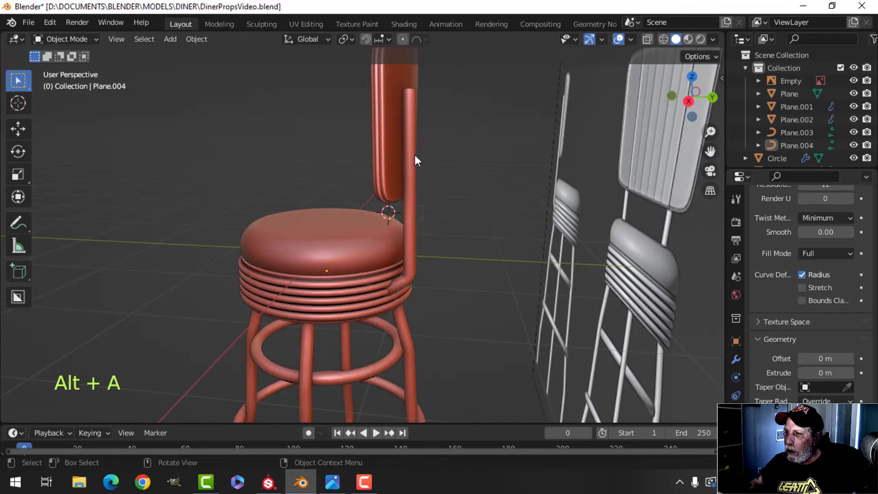
pyautogui.click(411, 152)
pyautogui.scroll(5, 786, 302)
pyautogui.doubleClick(825, 276)
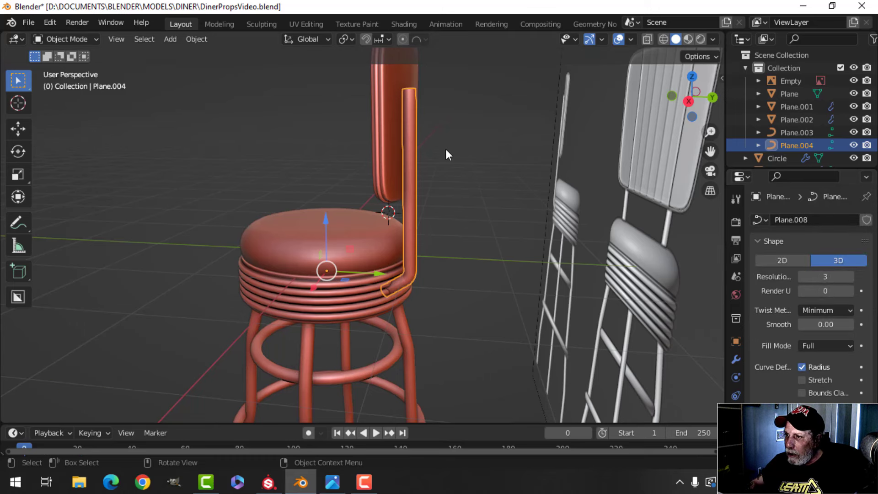
# Convert the support tube curve to a mesh.
pyautogui.rightClick(415, 140)
pyautogui.moveTo(379, 188)
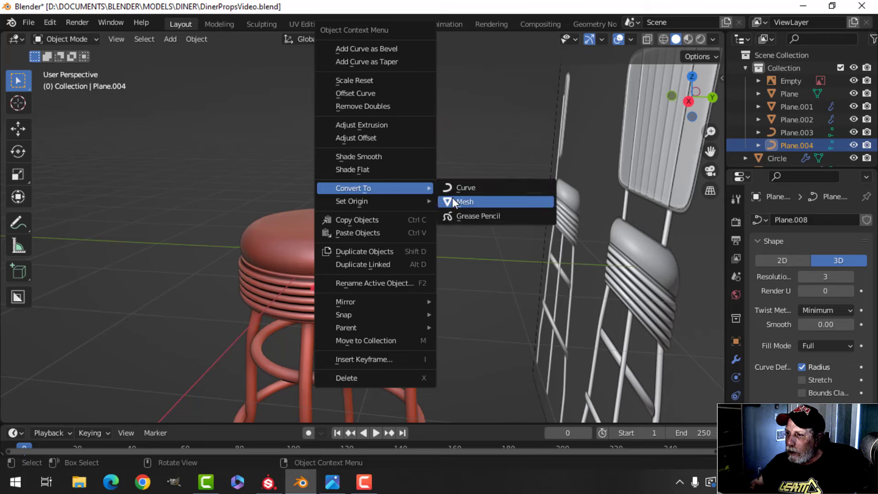
pyautogui.click(453, 198)
# Close the open upper end of the support tube by filling its rim loop with a face.
pyautogui.press('Tab')
pyautogui.moveTo(473, 147); pyautogui.dragTo(410, 257, button='middle')
pyautogui.scroll(2, 455, 178)
pyautogui.scroll(1, 412, 284)
pyautogui.hotkey('alt', 'a')
pyautogui.press('2')
pyautogui.keyDown('alt'); pyautogui.click(355, 182); pyautogui.keyUp('alt')
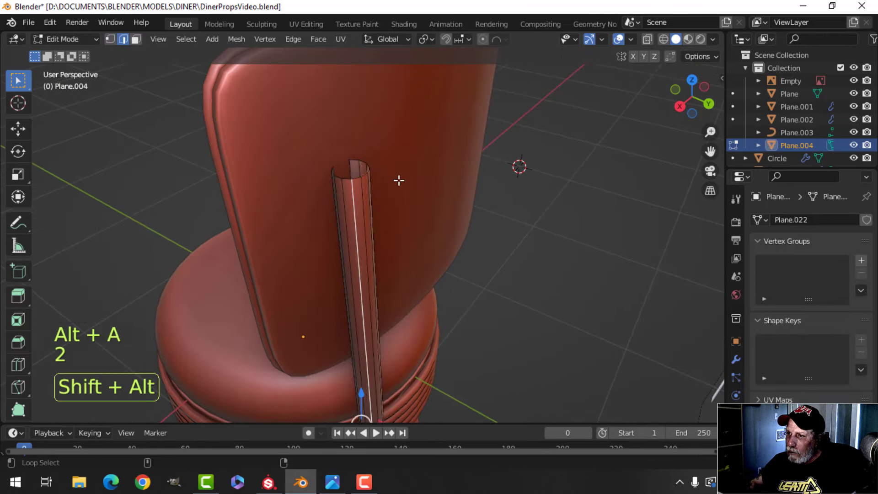
pyautogui.hotkey('alt', 'a')
pyautogui.keyDown('alt'); pyautogui.keyDown('shift'); pyautogui.click(359, 171); pyautogui.keyUp('shift'); pyautogui.keyUp('alt')
pyautogui.press('f')
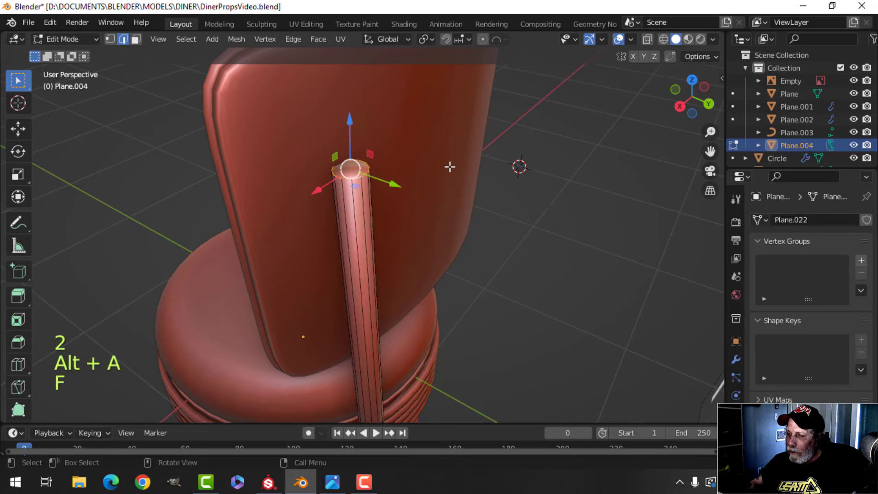
# Bevel the rim of the support tube's end cap with two segments.
pyautogui.hotkey('ctrl', 'b')
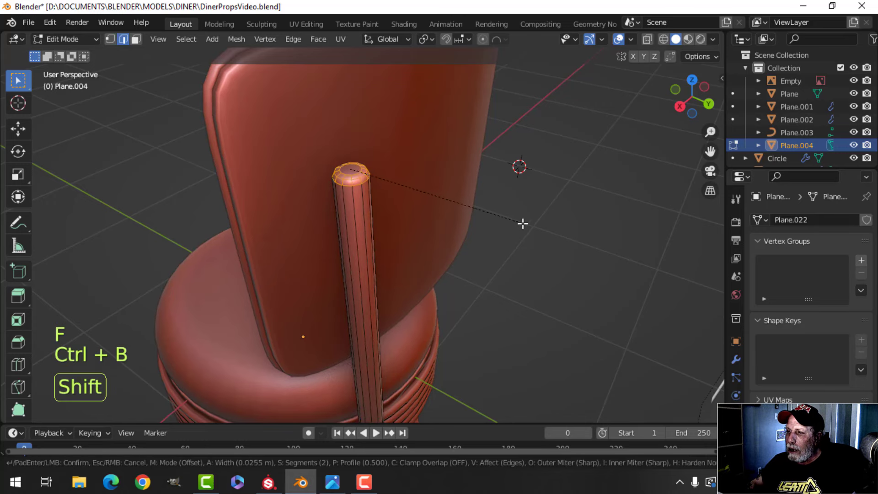
pyautogui.click(441, 227)
pyautogui.press('Tab')
pyautogui.moveTo(352, 193); pyautogui.dragTo(398, 215, button='middle')
pyautogui.hotkey('alt', 'a')
# Snap the 3D cursor to the centre of the seat cushion's geometry.
pyautogui.moveTo(397, 215); pyautogui.dragTo(477, 188, button='middle')
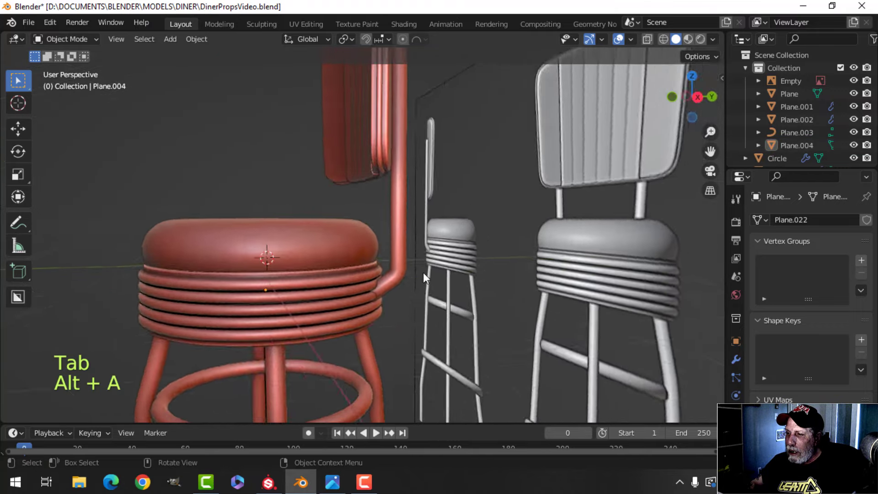
pyautogui.scroll(3, 427, 266)
pyautogui.click(427, 266)
pyautogui.press('KP_1')
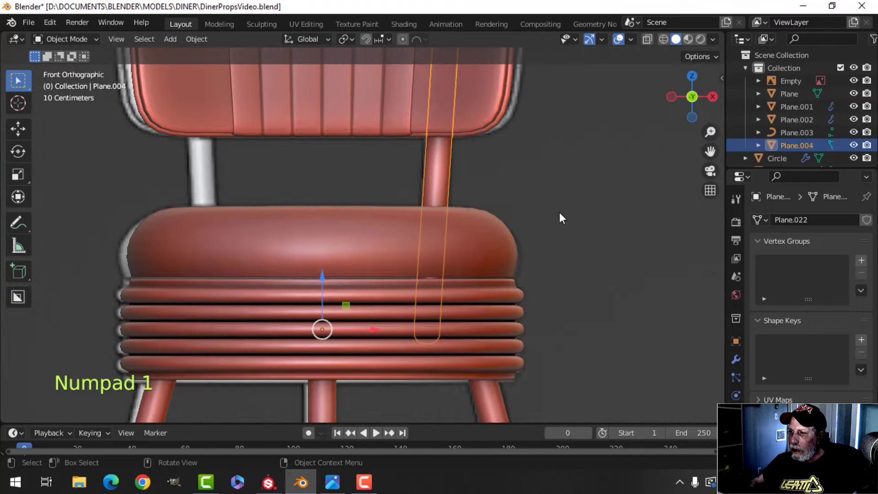
pyautogui.scroll(-1, 347, 300)
pyautogui.keyDown('shift'); pyautogui.moveTo(402, 268); pyautogui.dragTo(391, 279, button='middle'); pyautogui.keyUp('shift')
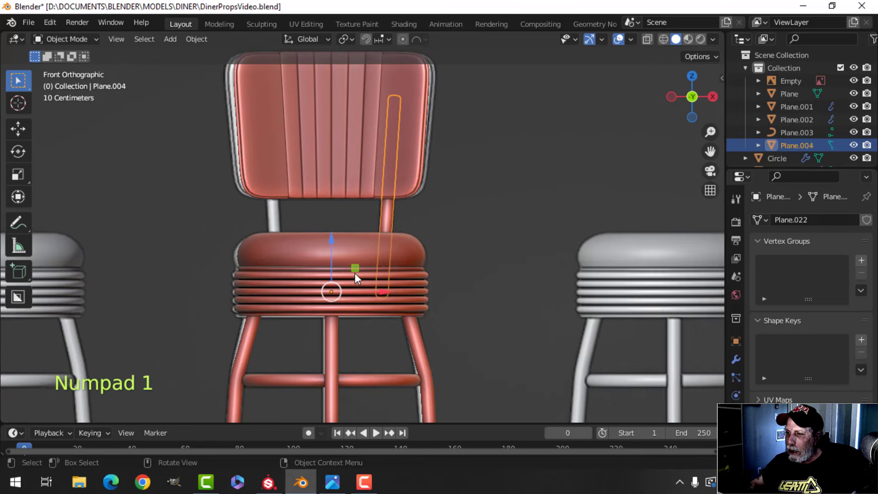
pyautogui.click(361, 239)
pyautogui.press('Tab')
pyautogui.press('a')
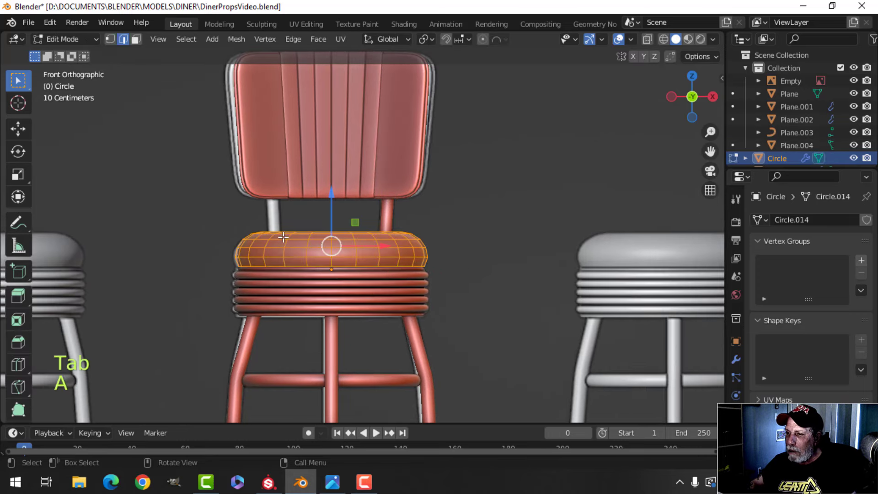
pyautogui.hotkey('shift', 's')
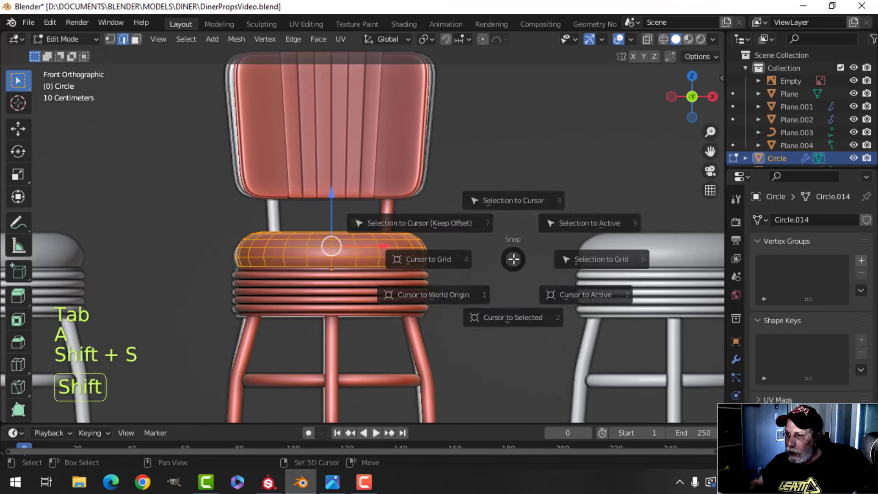
pyautogui.click(488, 341)
pyautogui.press('Tab')
pyautogui.hotkey('alt', 'a')
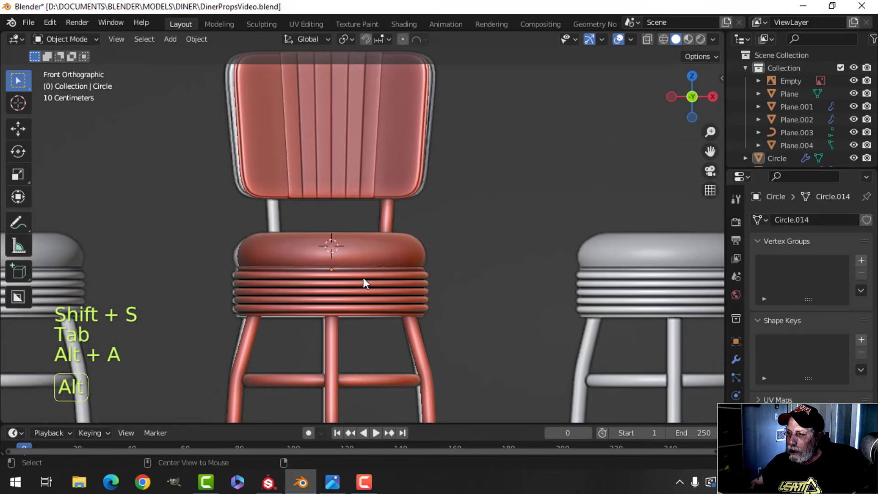
# Set the support tube's origin to the 3D cursor.
pyautogui.click(392, 231)
pyautogui.click(197, 39)
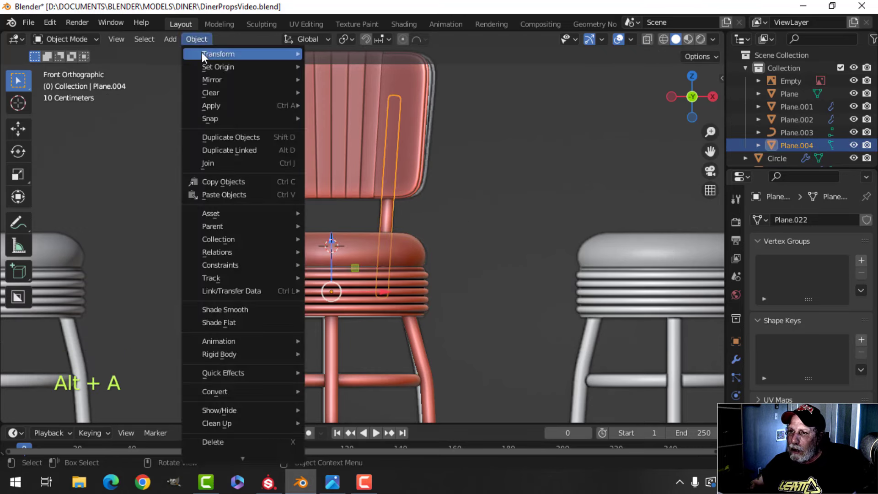
pyautogui.moveTo(208, 65)
pyautogui.click(366, 95)
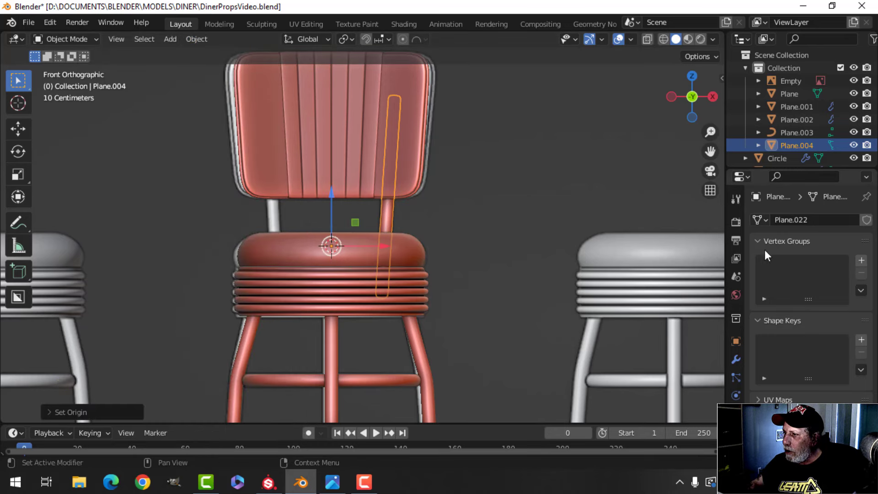
# Add a Mirror modifier to the support tube, mirroring across the Y axis only.
pyautogui.click(736, 360)
pyautogui.click(761, 221)
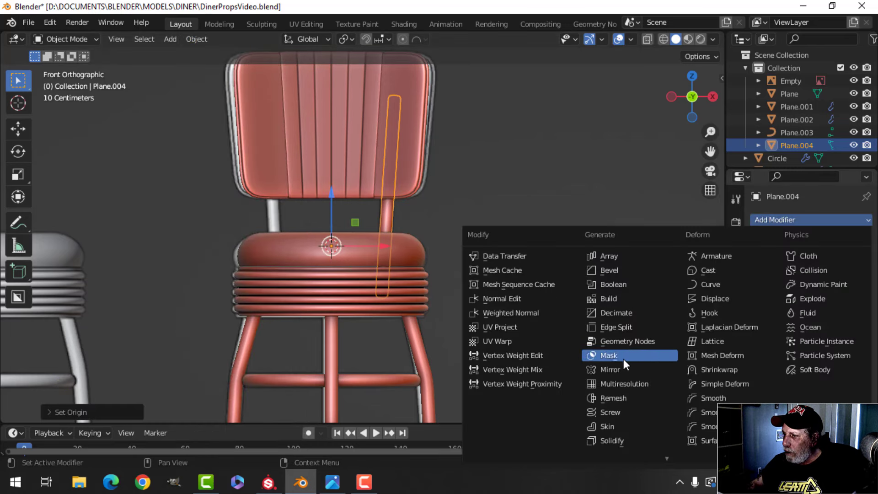
pyautogui.click(610, 360)
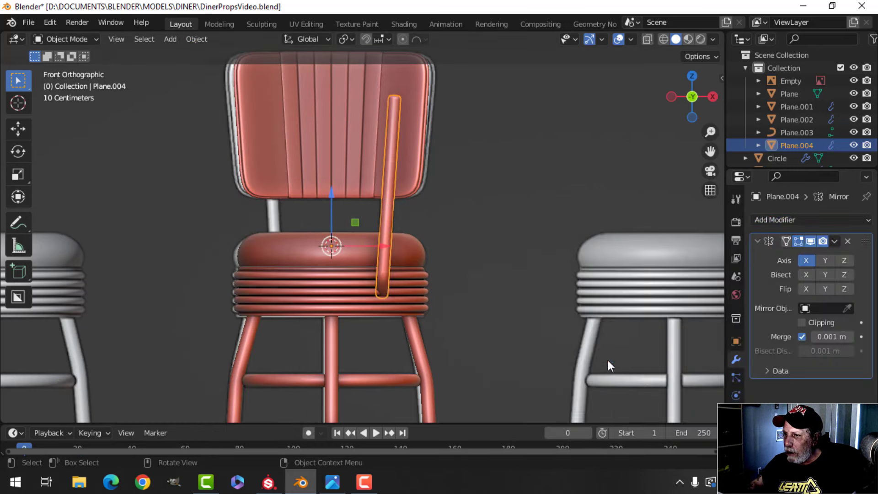
pyautogui.click(822, 260)
pyautogui.click(806, 260)
pyautogui.hotkey('alt', 'a')
# Mark a UV seam around the edge loop of the support tube's upper end cap.
pyautogui.moveTo(548, 243); pyautogui.dragTo(347, 216, button='middle')
pyautogui.scroll(3, 368, 254)
pyautogui.scroll(-3, 439, 308)
pyautogui.scroll(4, 388, 315)
pyautogui.click(346, 216)
pyautogui.press('Tab')
pyautogui.moveTo(439, 267); pyautogui.dragTo(390, 266, button='middle')
pyautogui.hotkey('alt', 'a')
pyautogui.scroll(2, 365, 303)
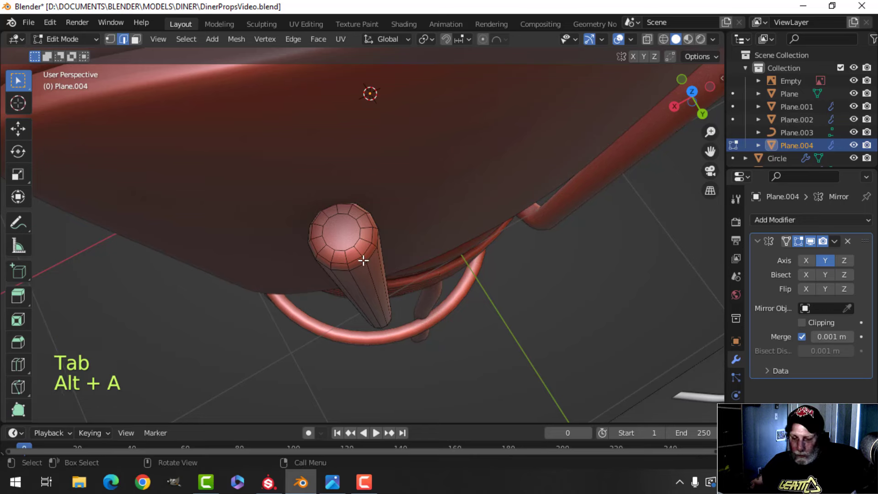
pyautogui.press('2')
pyautogui.keyDown('alt'); pyautogui.keyDown('shift'); pyautogui.click(341, 244); pyautogui.keyUp('shift'); pyautogui.keyUp('alt')
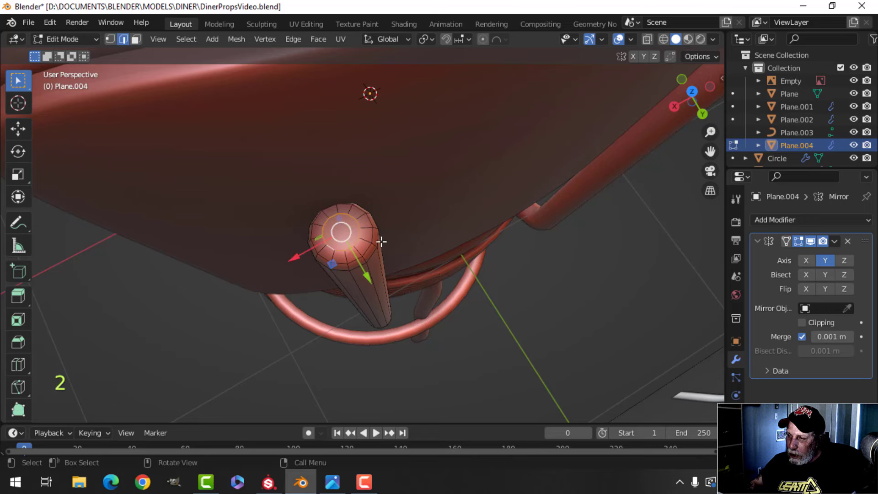
pyautogui.hotkey('ctrl', 'e')
pyautogui.click(359, 258)
pyautogui.moveTo(359, 257); pyautogui.dragTo(422, 219, button='middle')
# Mark a lengthwise UV seam along the support tube.
pyautogui.hotkey('alt', 'a')
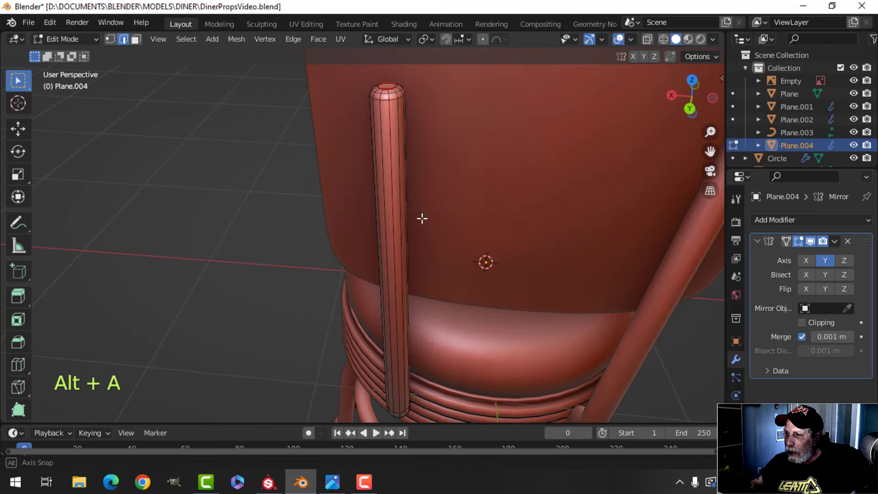
pyautogui.press('2')
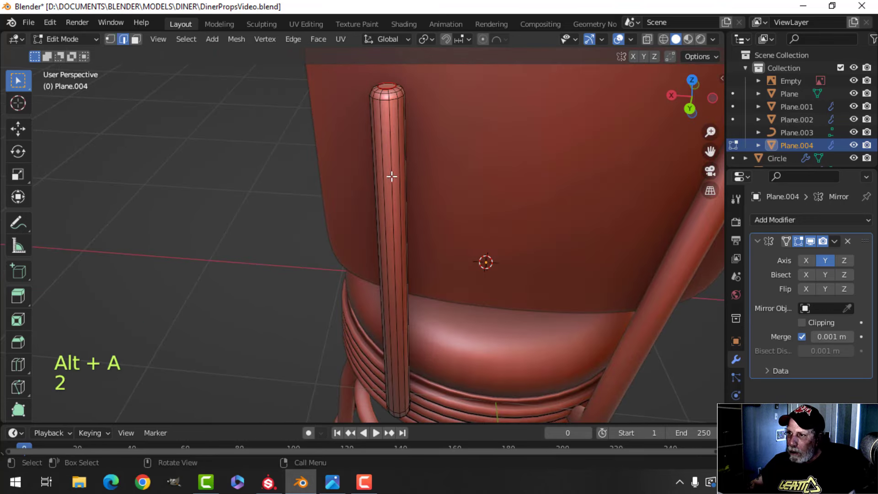
pyautogui.keyDown('alt'); pyautogui.keyDown('shift'); pyautogui.click(389, 137); pyautogui.keyUp('shift'); pyautogui.keyUp('alt')
pyautogui.moveTo(389, 137); pyautogui.dragTo(421, 177, button='middle')
pyautogui.hotkey('ctrl', 'e')
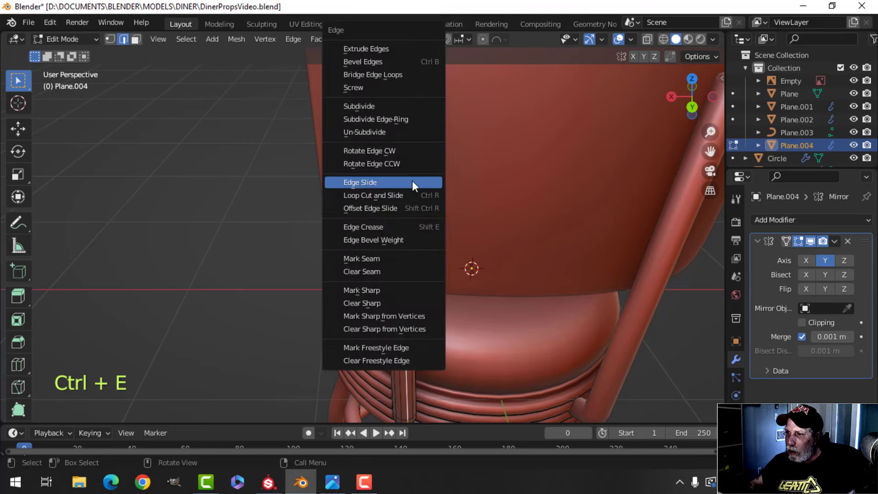
pyautogui.click(383, 257)
pyautogui.hotkey('alt', 'a')
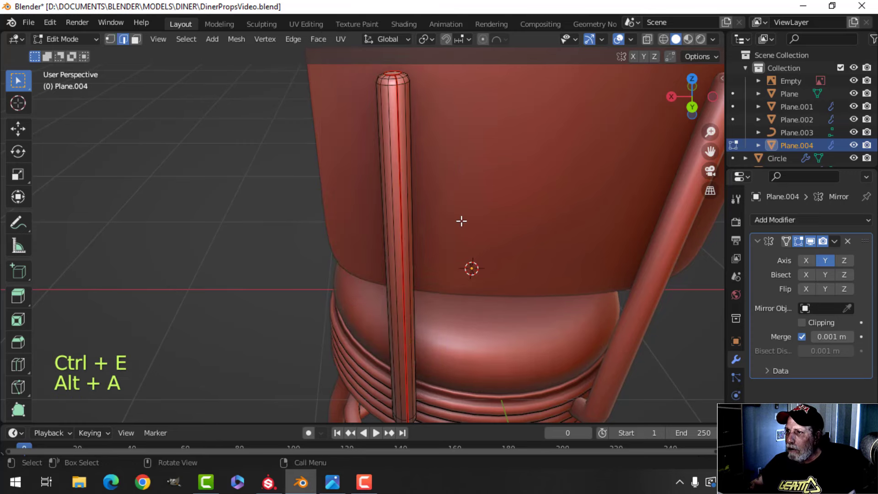
pyautogui.press('Tab')
# Isolate the backrest's border piping in local view.
pyautogui.moveTo(463, 220); pyautogui.dragTo(365, 283, button='middle')
pyautogui.hotkey('alt', 'a')
pyautogui.scroll(-5, 562, 225)
pyautogui.scroll(4, 380, 236)
pyautogui.click(361, 201)
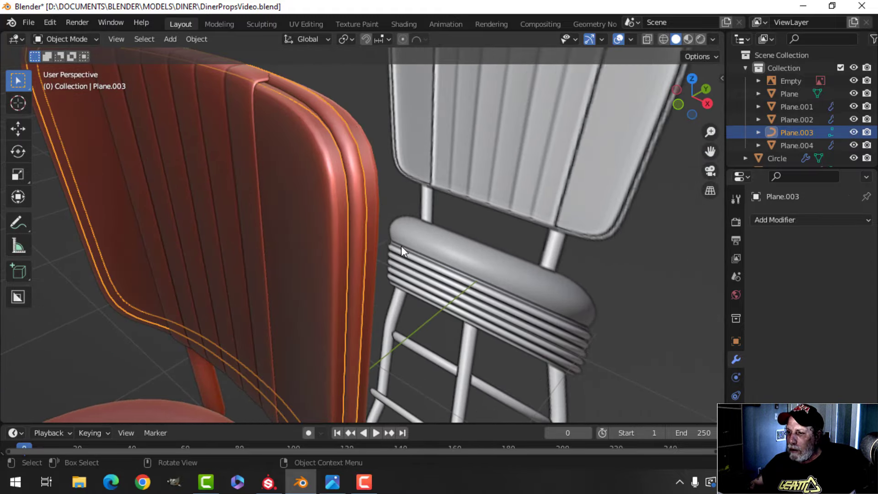
pyautogui.press('KP_Divide')
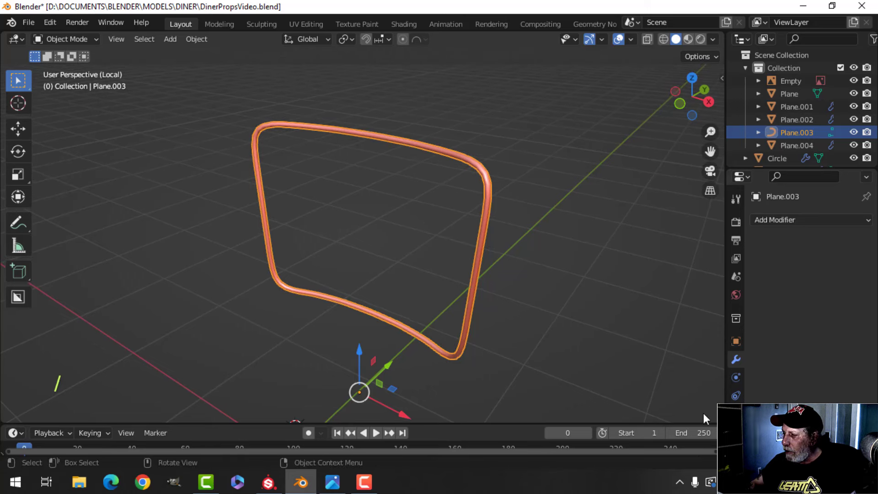
# Convert the border piping curve to a mesh.
pyautogui.click(736, 413)
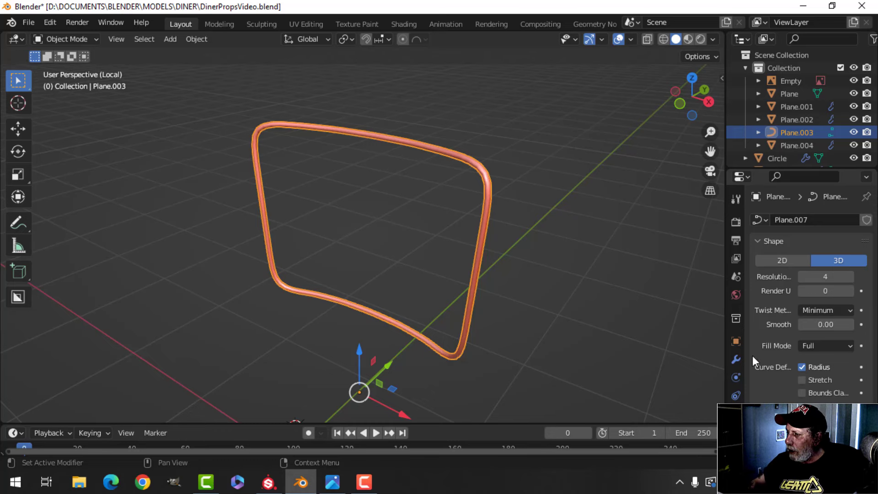
pyautogui.click(735, 359)
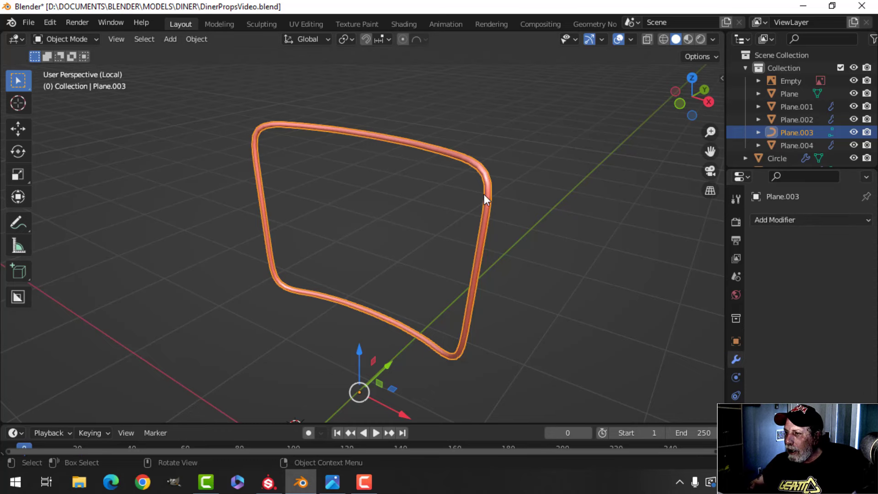
pyautogui.keyDown('shift'); pyautogui.moveTo(522, 188); pyautogui.dragTo(471, 218, button='middle'); pyautogui.keyUp('shift')
pyautogui.rightClick(401, 203)
pyautogui.moveTo(401, 203)
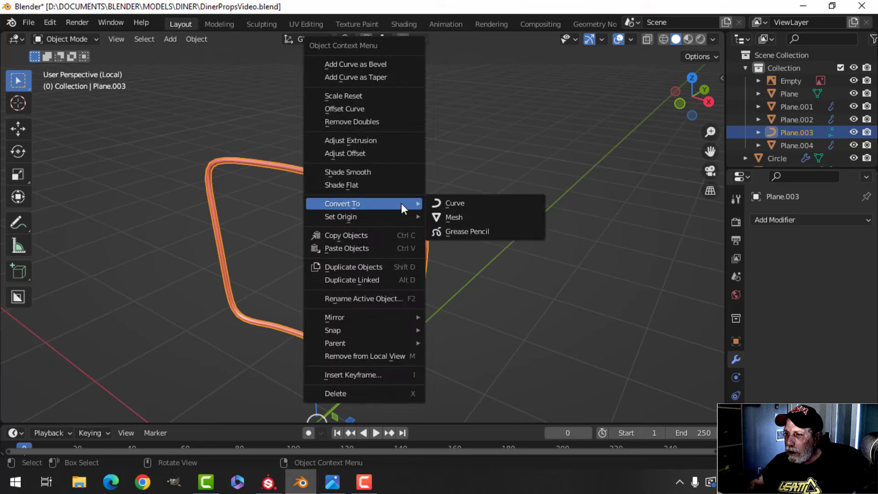
pyautogui.click(453, 216)
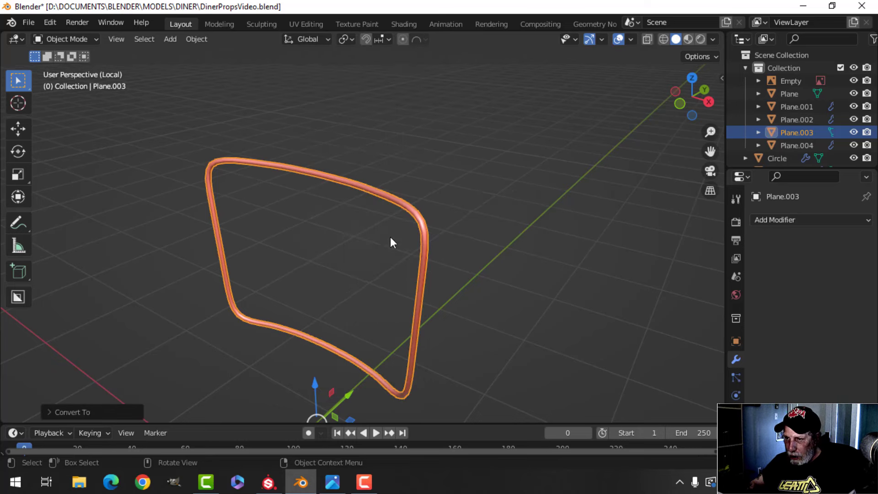
# Mark a lengthwise UV seam along the border piping and leave local view.
pyautogui.press('Tab')
pyautogui.scroll(5, 264, 235)
pyautogui.moveTo(263, 235); pyautogui.dragTo(402, 238, button='middle')
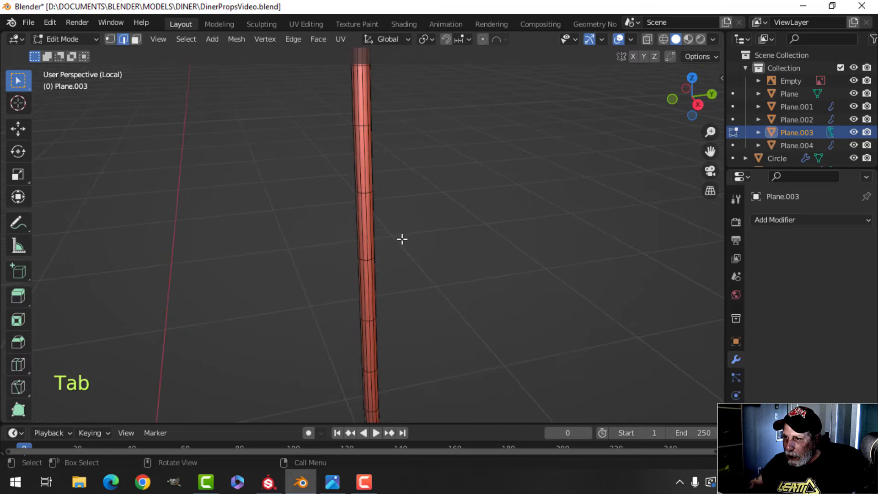
pyautogui.keyDown('alt'); pyautogui.keyDown('shift'); pyautogui.click(368, 170); pyautogui.keyUp('shift'); pyautogui.keyUp('alt')
pyautogui.moveTo(488, 206); pyautogui.dragTo(443, 212, button='middle')
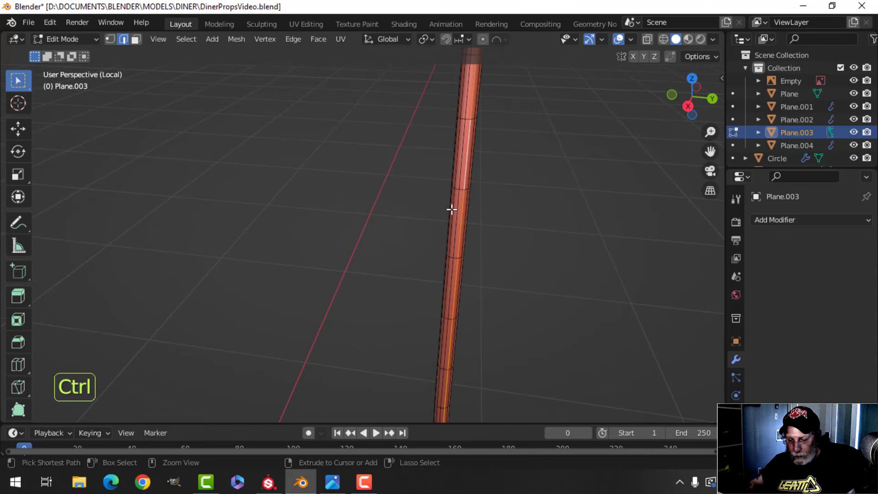
pyautogui.hotkey('ctrl', 'e')
pyautogui.click(404, 258)
pyautogui.hotkey('alt', 'a')
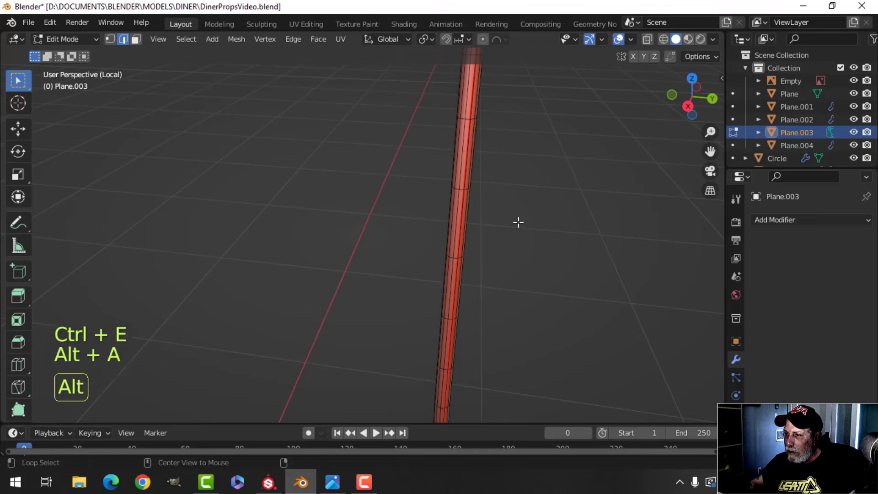
pyautogui.press('Tab')
pyautogui.press('/')
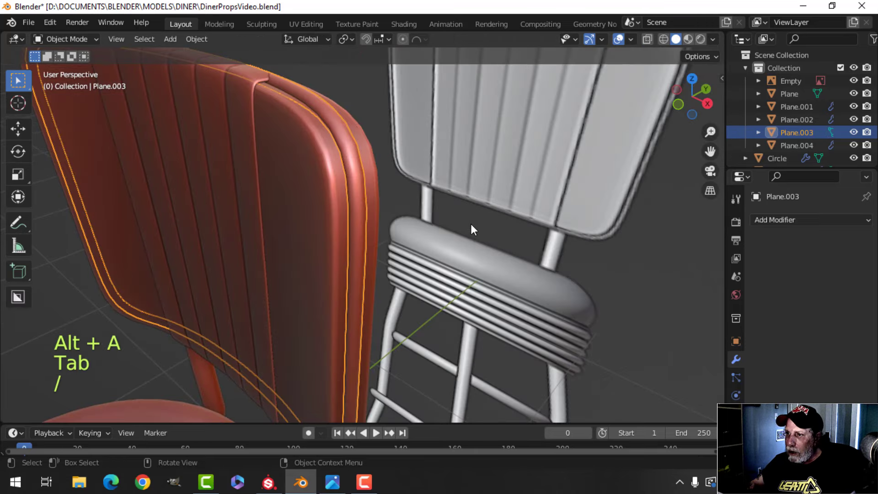
# Select the edge loop running around the middle of the backrest body's outer rim.
pyautogui.hotkey('alt', 'a')
pyautogui.click(359, 180)
pyautogui.moveTo(359, 179); pyautogui.dragTo(387, 230, button='middle')
pyautogui.hotkey('alt', 'a')
pyautogui.click(364, 181)
pyautogui.press('Tab')
pyautogui.scroll(2, 382, 225)
pyautogui.hotkey('alt', 'a')
pyautogui.press('2')
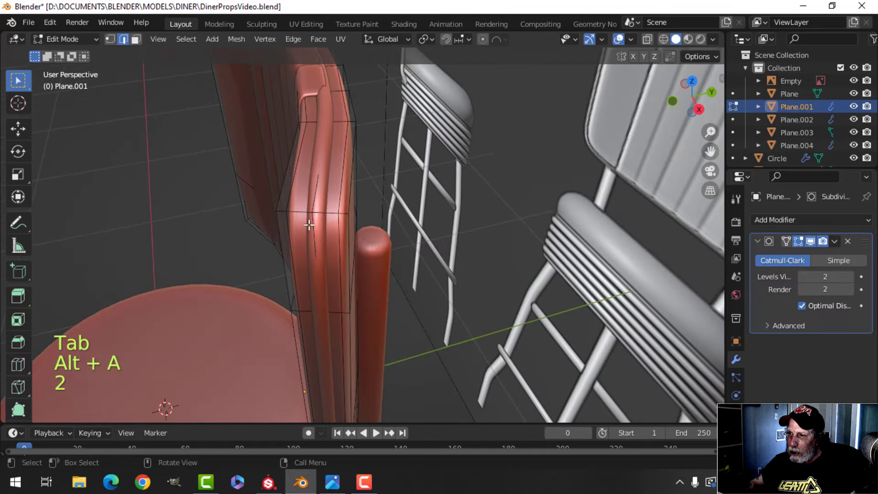
pyautogui.keyDown('alt'); pyautogui.click(313, 222); pyautogui.keyUp('alt')
pyautogui.scroll(-2, 359, 246)
pyautogui.scroll(2, 363, 249)
pyautogui.moveTo(362, 249); pyautogui.dragTo(402, 239, button='middle')
# Hide the backrest body's subdivision in the viewport and mark the selected rim loop as a UV seam.
pyautogui.press('Tab')
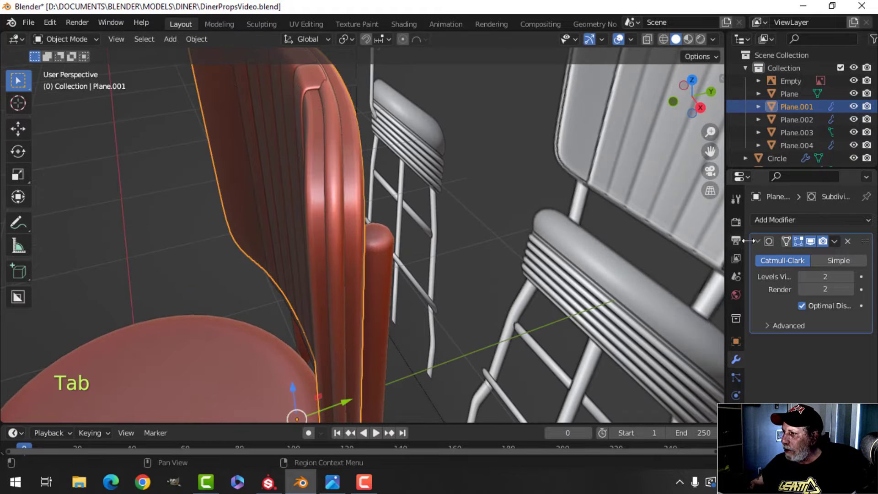
pyautogui.click(809, 241)
pyautogui.press('Tab')
pyautogui.scroll(3, 374, 206)
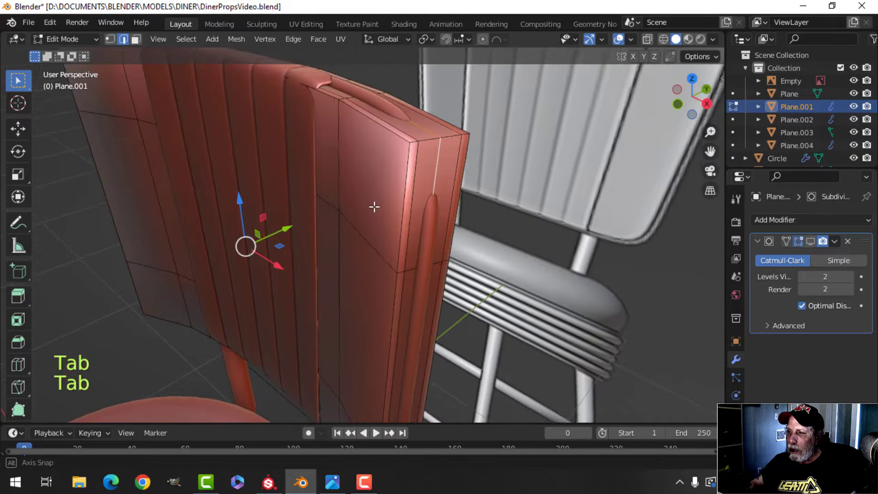
pyautogui.moveTo(374, 206); pyautogui.dragTo(316, 251, button='middle')
pyautogui.hotkey('ctrl', 'e')
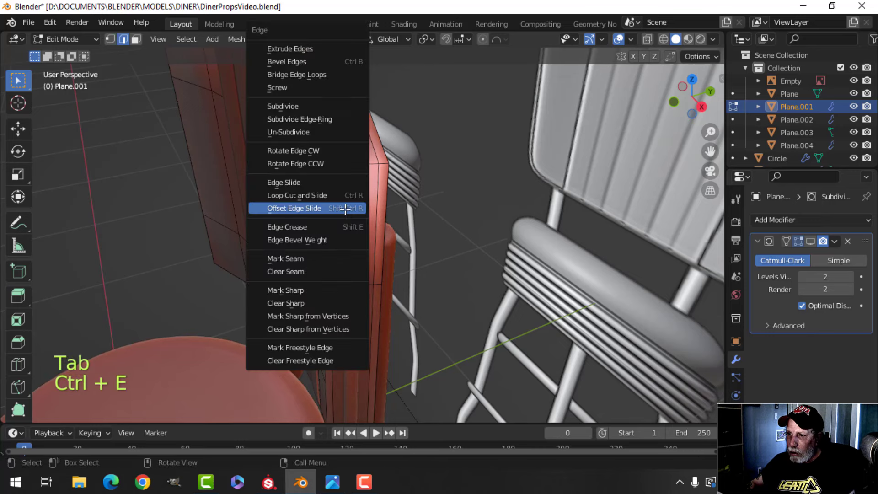
pyautogui.click(322, 258)
pyautogui.press('Tab')
# Turn the backrest body's viewport subdivision back on and inspect the ribbed panel.
pyautogui.scroll(-4, 366, 215)
pyautogui.hotkey('alt', 'a')
pyautogui.moveTo(337, 213); pyautogui.dragTo(324, 255, button='middle')
pyautogui.click(811, 243)
pyautogui.moveTo(324, 255); pyautogui.dragTo(346, 188, button='middle')
pyautogui.hotkey('alt', 'a')
pyautogui.click(296, 208)
pyautogui.scroll(-3, 315, 237)
pyautogui.scroll(-3, 347, 187)
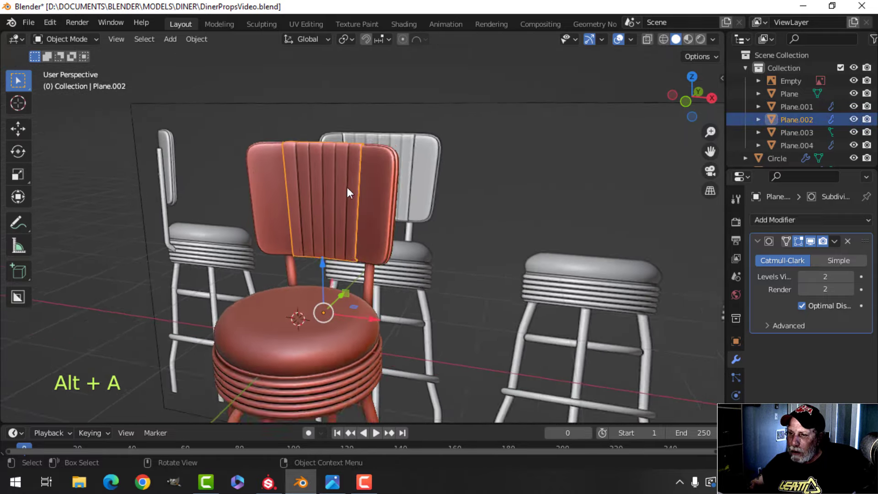
pyautogui.keyDown('shift'); pyautogui.moveTo(347, 229); pyautogui.dragTo(299, 194, button='middle'); pyautogui.keyUp('shift')
pyautogui.hotkey('alt', 'a')
# Apply the Mirror modifier on the backrest's support tubes.
pyautogui.moveTo(373, 185); pyautogui.dragTo(245, 215, button='middle')
pyautogui.keyDown('shift'); pyautogui.moveTo(343, 181); pyautogui.dragTo(339, 153, button='middle'); pyautogui.keyUp('shift')
pyautogui.scroll(3, 296, 223)
pyautogui.click(343, 152)
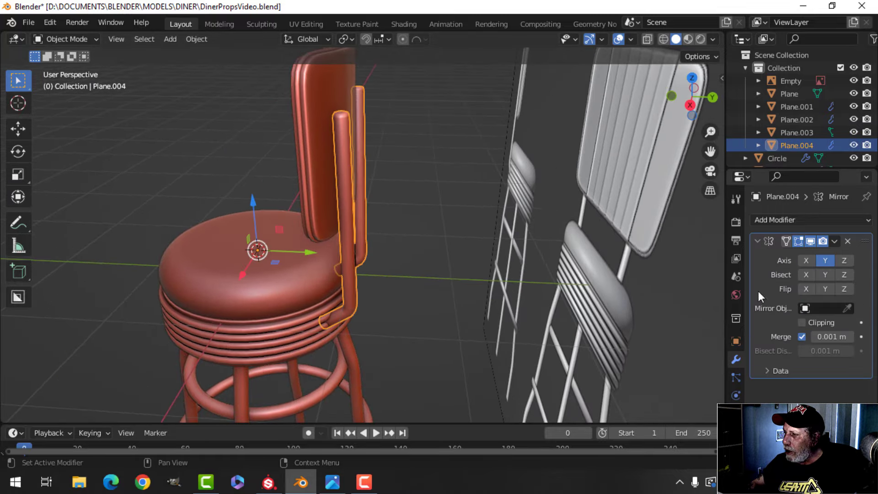
pyautogui.click(835, 240)
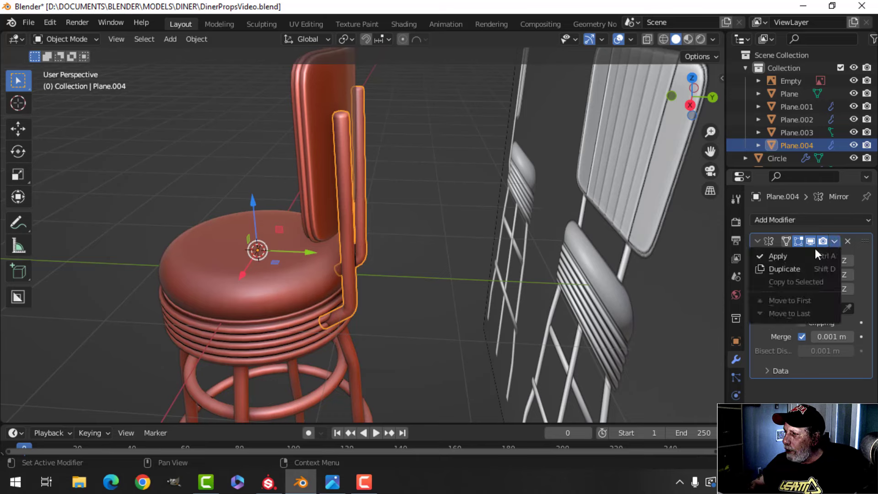
pyautogui.click(807, 255)
pyautogui.hotkey('alt', 'a')
# Try the backrest body's viewport subdivision at level 1, and restore it to 2.
pyautogui.moveTo(322, 184); pyautogui.dragTo(339, 121, button='middle')
pyautogui.click(339, 121)
pyautogui.keyDown('shift'); pyautogui.moveTo(317, 156); pyautogui.dragTo(354, 197, button='middle'); pyautogui.keyUp('shift')
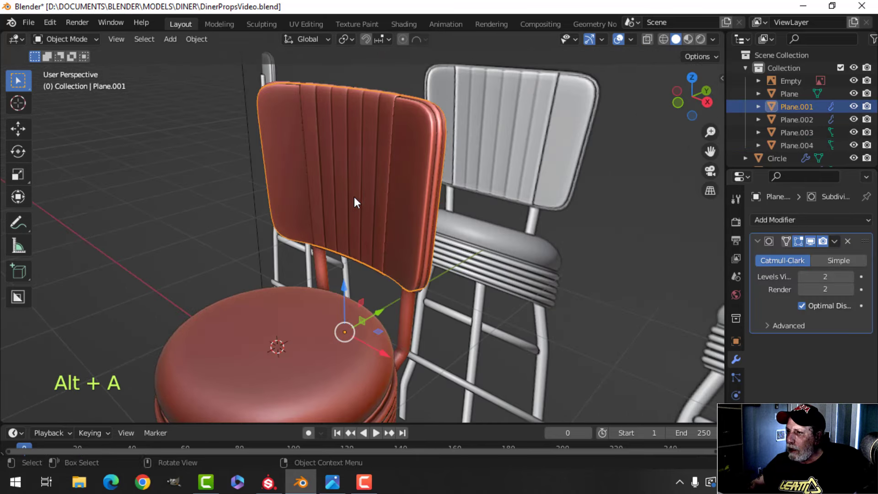
pyautogui.click(802, 277)
pyautogui.hotkey('alt', 'a')
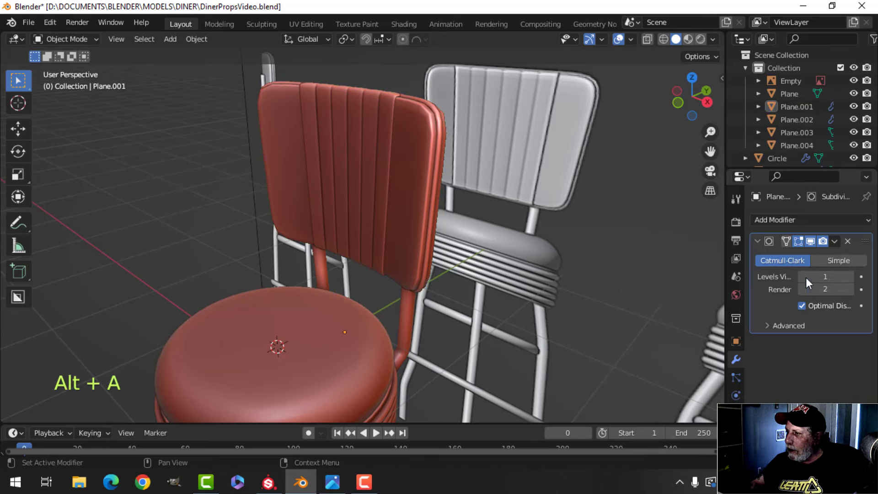
pyautogui.click(848, 276)
# Try to join the backrest body with the support tubes, and undo the join.
pyautogui.keyDown('shift'); pyautogui.moveTo(442, 184); pyautogui.dragTo(277, 206, button='middle'); pyautogui.keyUp('shift')
pyautogui.hotkey('alt', 'a')
pyautogui.click(248, 183)
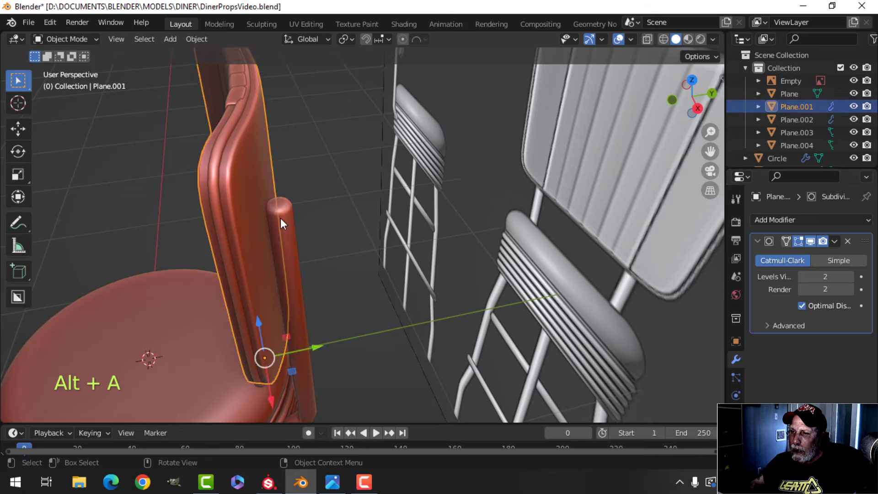
pyautogui.keyDown('shift'); pyautogui.click(281, 218); pyautogui.keyUp('shift')
pyautogui.hotkey('ctrl', 'j')
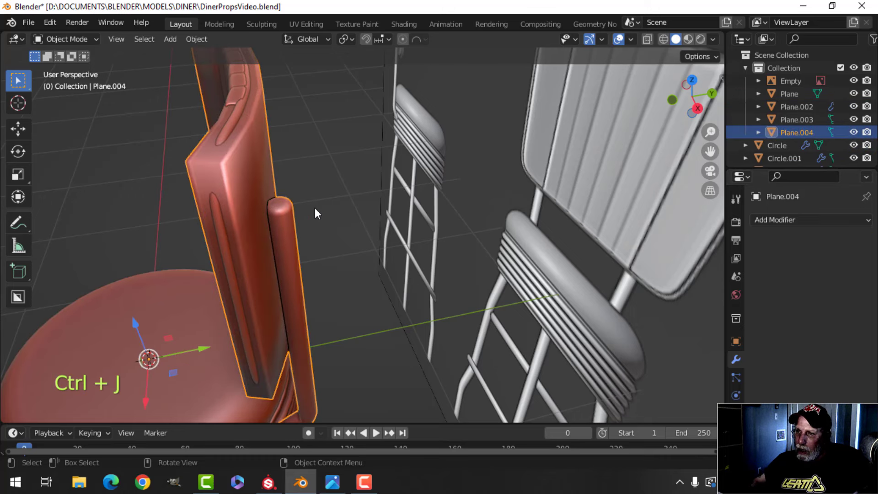
pyautogui.hotkey('ctrl', 'z')
# Apply the backrest body's Subdivision modifier and check its mesh in Edit Mode.
pyautogui.click(259, 186)
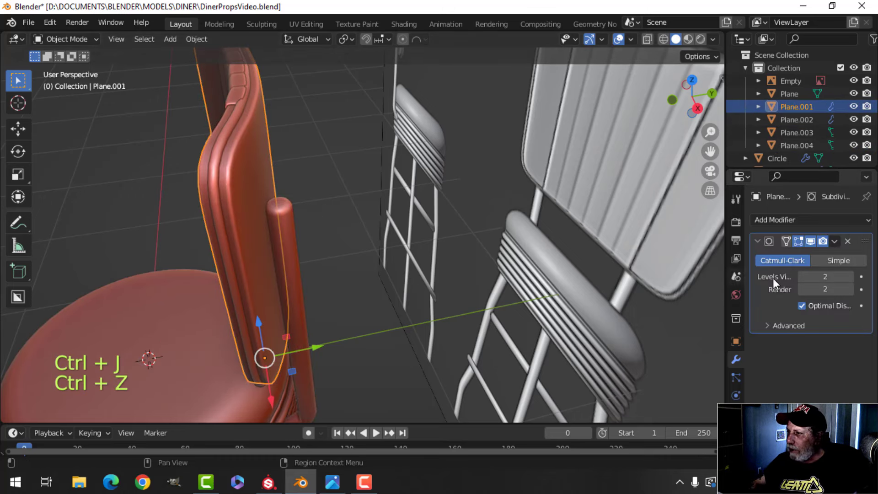
pyautogui.click(839, 240)
pyautogui.click(814, 252)
pyautogui.press('Tab')
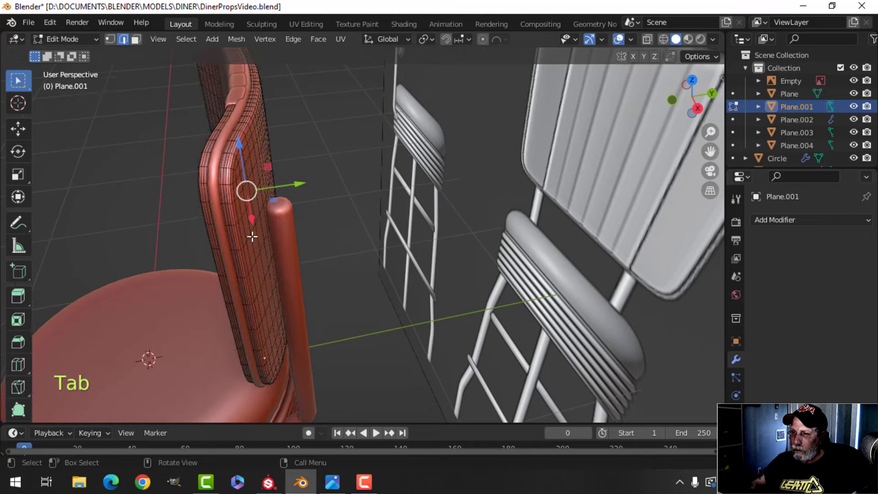
pyautogui.moveTo(352, 245); pyautogui.dragTo(299, 142, button='middle')
pyautogui.press('Tab')
# Join the backrest body and the border piping into the support tubes object.
pyautogui.keyDown('shift'); pyautogui.click(293, 202); pyautogui.keyUp('shift')
pyautogui.hotkey('ctrl', 'j')
pyautogui.hotkey('alt', 'a')
pyautogui.click(299, 142)
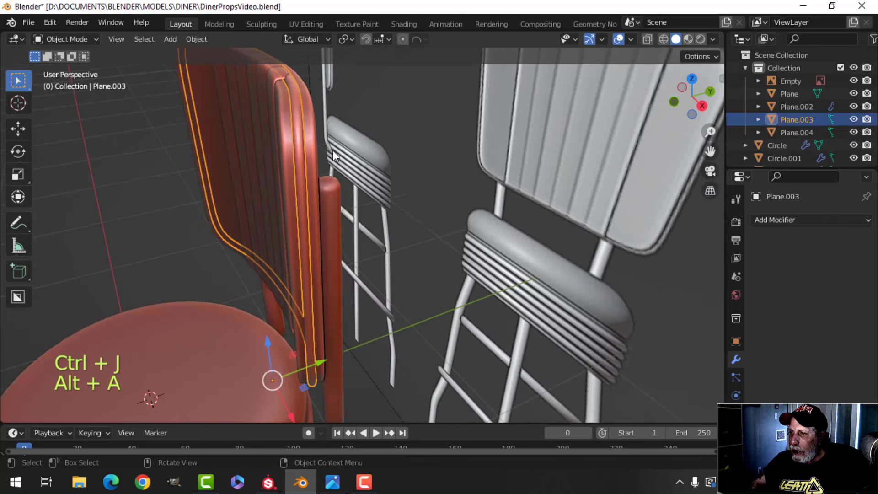
pyautogui.keyDown('shift'); pyautogui.click(316, 128); pyautogui.keyUp('shift')
pyautogui.hotkey('ctrl', 'j')
pyautogui.hotkey('alt', 'a')
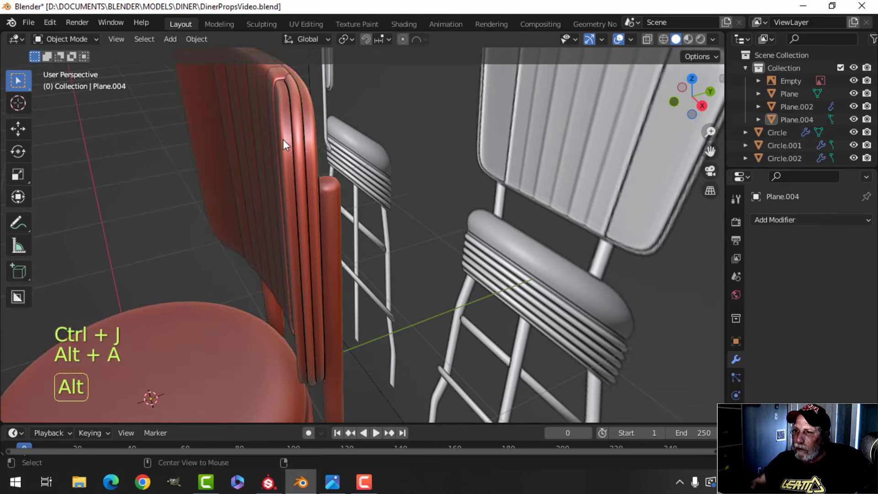
# Set the ribbed panel's viewport subdivision level to 1 and apply its Subdivision modifier.
pyautogui.moveTo(284, 139); pyautogui.dragTo(291, 194, button='middle')
pyautogui.click(320, 204)
pyautogui.moveTo(349, 214); pyautogui.dragTo(372, 208, button='middle')
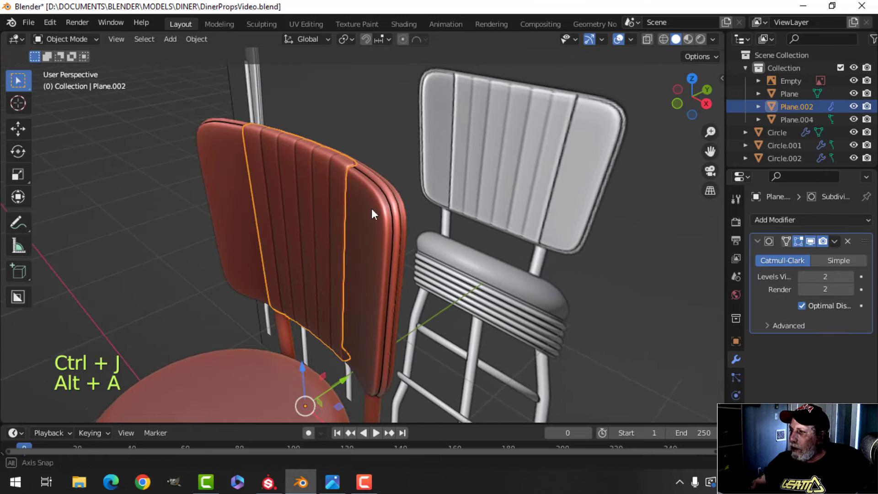
pyautogui.click(802, 277)
pyautogui.hotkey('alt', 'a')
pyautogui.moveTo(418, 254); pyautogui.dragTo(440, 243, button='middle')
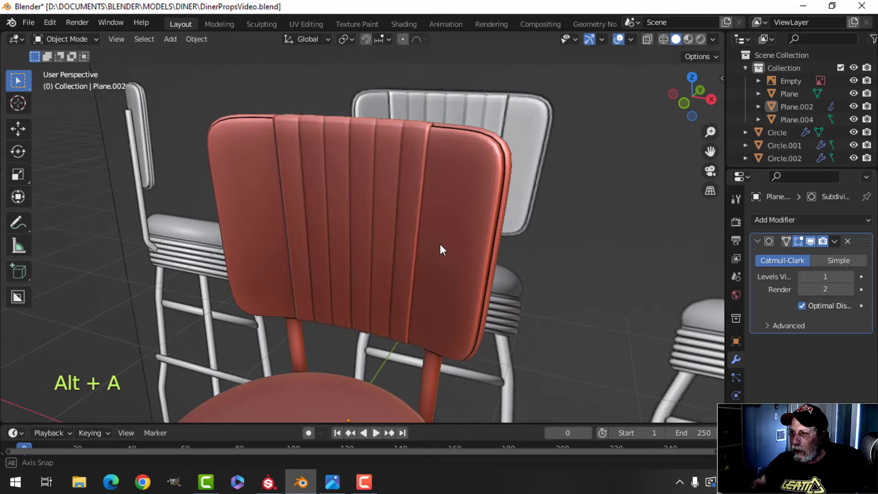
pyautogui.click(835, 242)
pyautogui.click(808, 255)
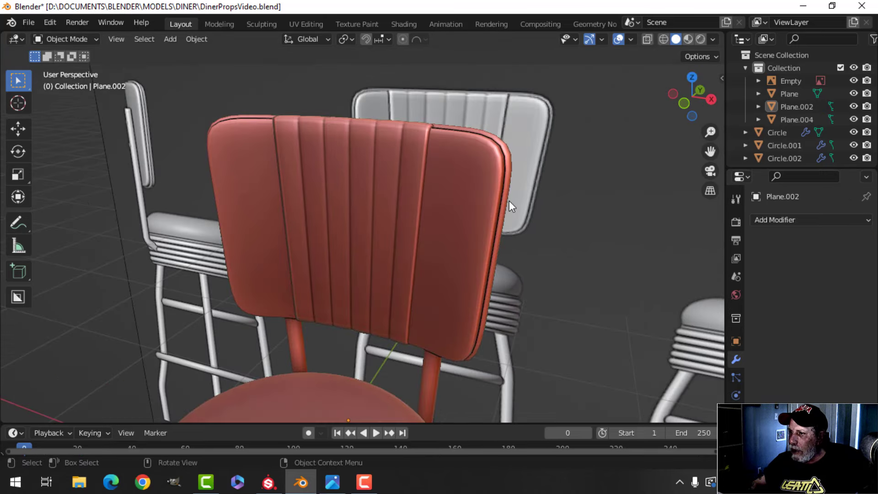
# Try to join the ribbed panel with the rest of the backrest.
pyautogui.click(482, 188)
pyautogui.hotkey('ctrl', 'j')
pyautogui.scroll(-5, 482, 187)
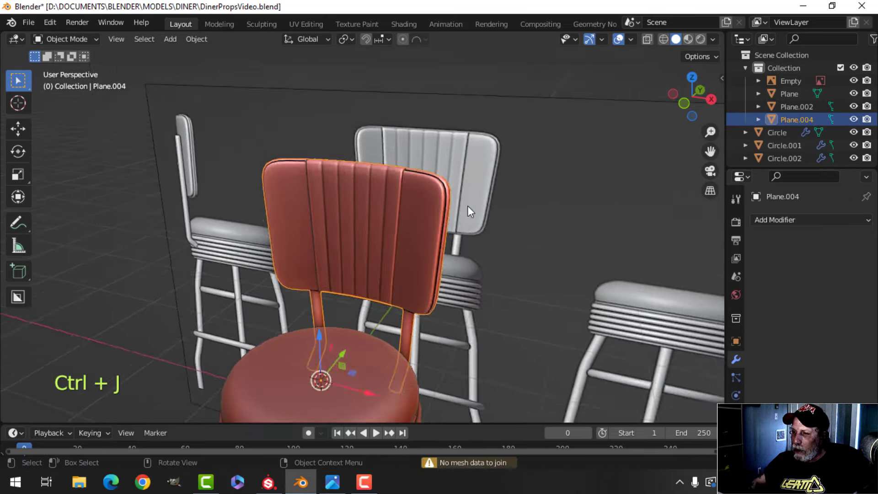
pyautogui.hotkey('alt', 'a')
pyautogui.moveTo(468, 206); pyautogui.dragTo(365, 174, button='middle')
pyautogui.click(352, 226)
pyautogui.hotkey('alt', 'a')
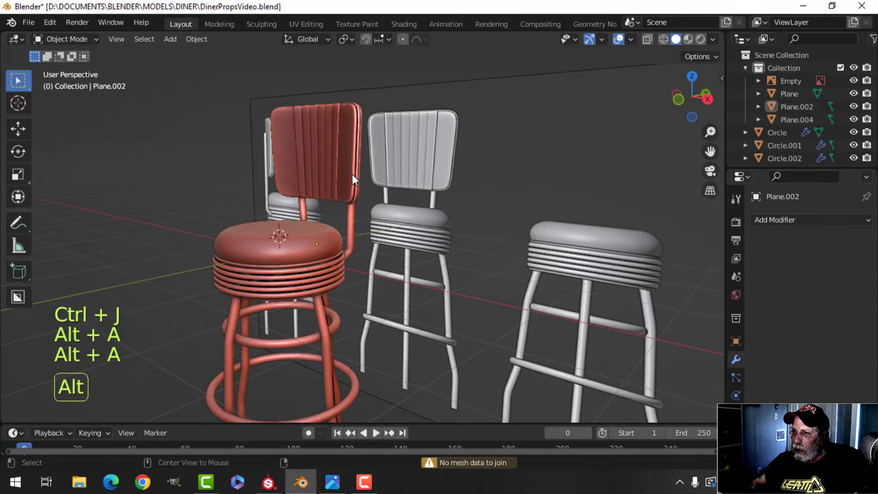
# Join the ribbed panel into the combined backrest and support tubes object.
pyautogui.click(337, 145)
pyautogui.keyDown('shift'); pyautogui.click(350, 143); pyautogui.keyUp('shift')
pyautogui.hotkey('ctrl', 'j')
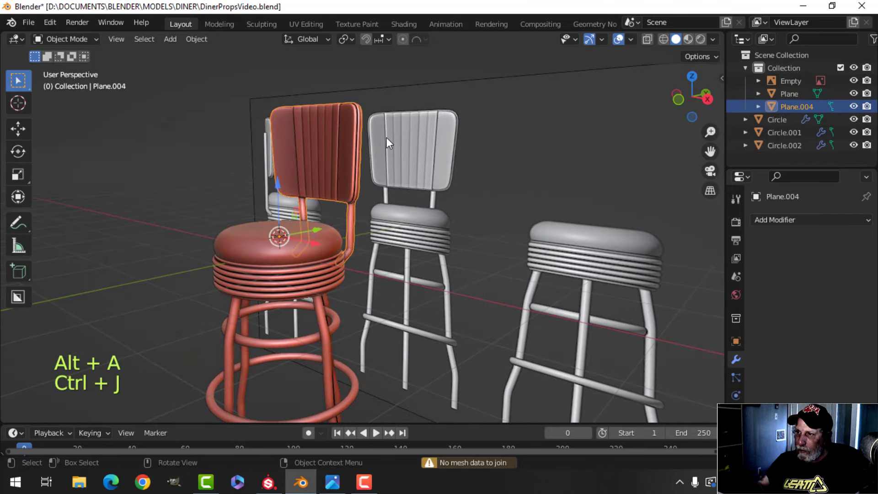
pyautogui.scroll(5, 342, 153)
pyautogui.hotkey('alt', 'a')
pyautogui.scroll(-4, 349, 155)
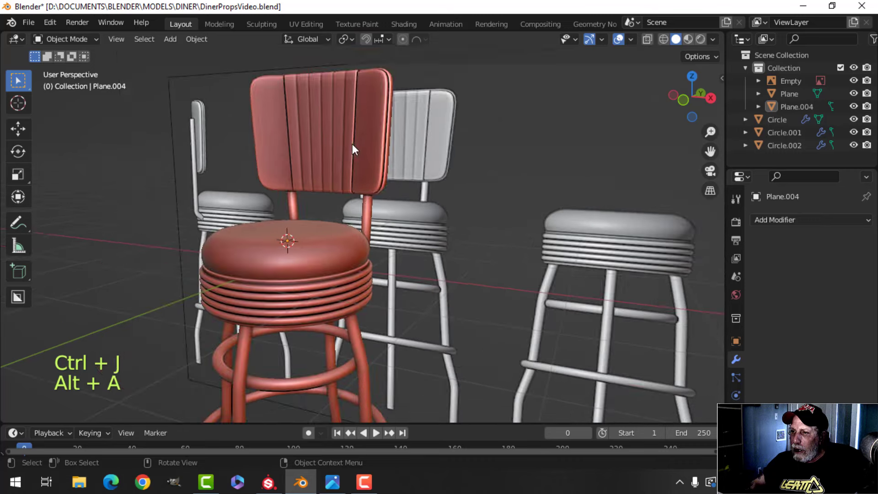
# Merge all vertices of the joined backrest by distance and return to Object Mode.
pyautogui.click(353, 143)
pyautogui.press('Tab')
pyautogui.press('a')
pyautogui.press('m')
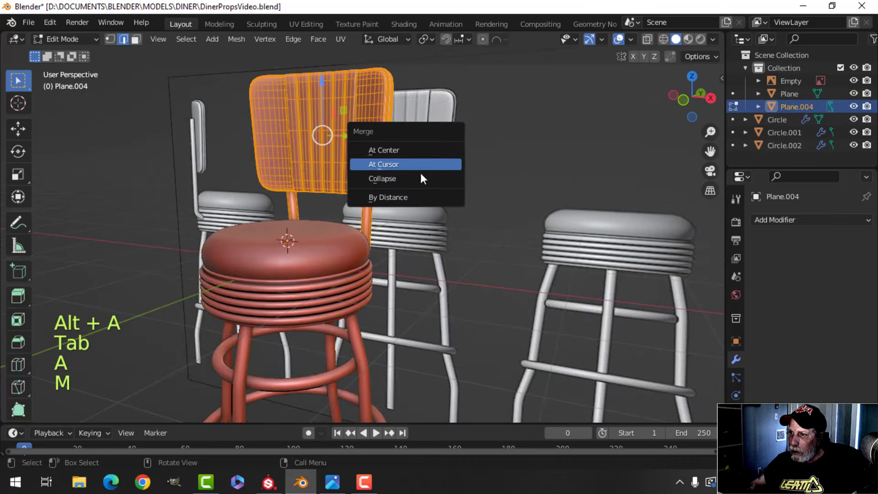
pyautogui.click(420, 198)
pyautogui.hotkey('alt', 'a')
pyautogui.press('Tab')
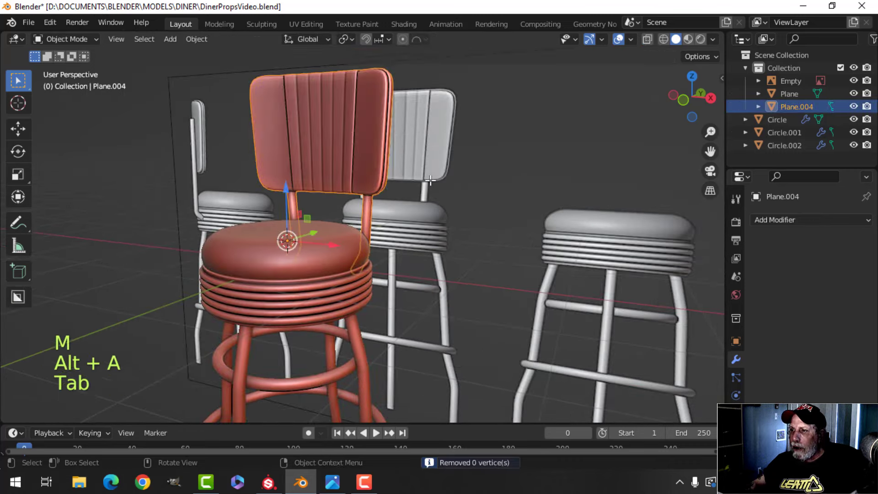
pyautogui.hotkey('alt', 'a')
# Apply the Subdivision modifier on the seat cushion.
pyautogui.moveTo(430, 180); pyautogui.dragTo(360, 204, button='middle')
pyautogui.scroll(-2, 415, 230)
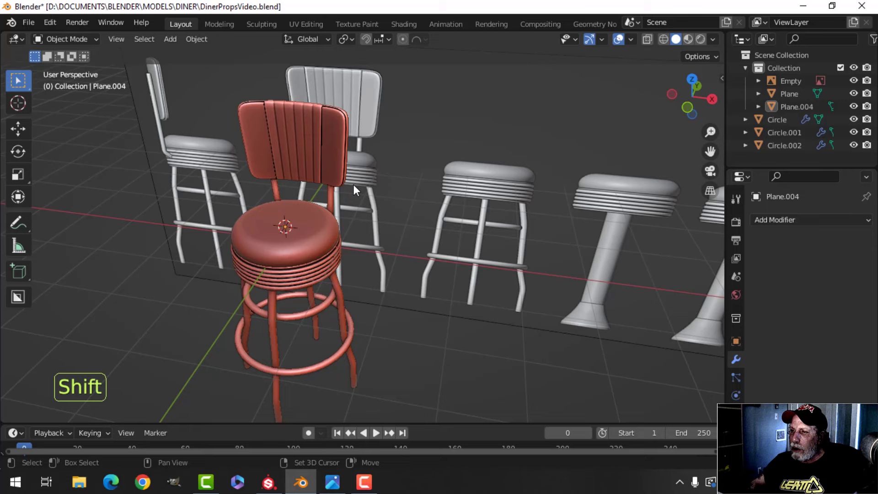
pyautogui.click(297, 238)
pyautogui.moveTo(429, 234); pyautogui.dragTo(439, 183, button='middle')
pyautogui.click(834, 241)
pyautogui.click(777, 255)
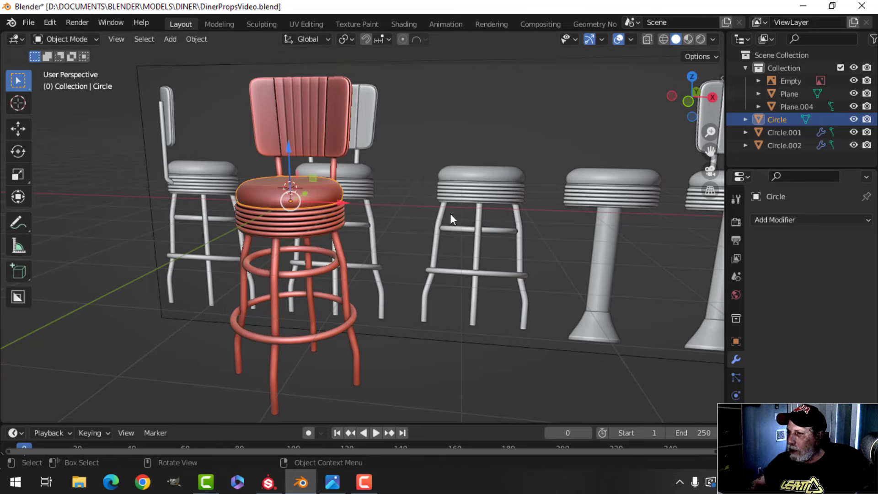
# Open the seat cushion's mesh in Edit Mode with nothing selected and examine its top faces.
pyautogui.press('Tab')
pyautogui.scroll(6, 272, 279)
pyautogui.hotkey('alt', 'a')
pyautogui.moveTo(272, 279); pyautogui.dragTo(272, 220, button='middle')
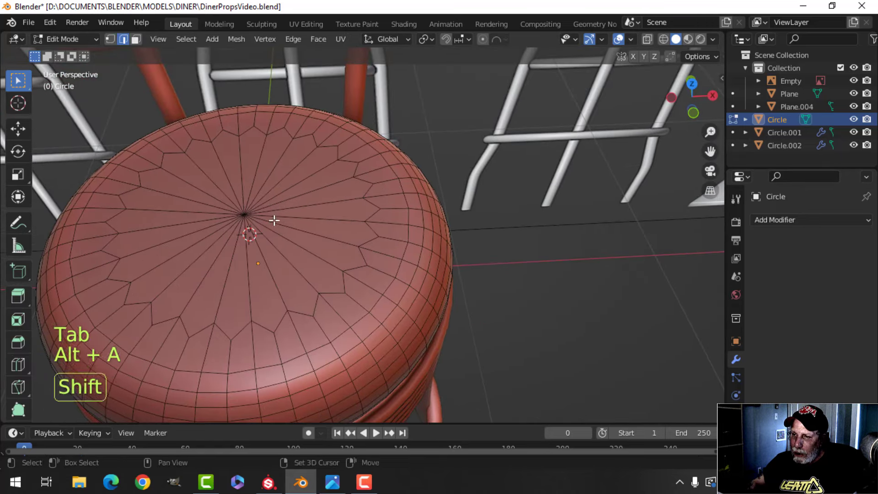
# Delete the centre vertex of the seat cushion's top and the ring of vertices around it.
pyautogui.press('1')
pyautogui.click(242, 216)
pyautogui.press('ctrl+KP_Add')
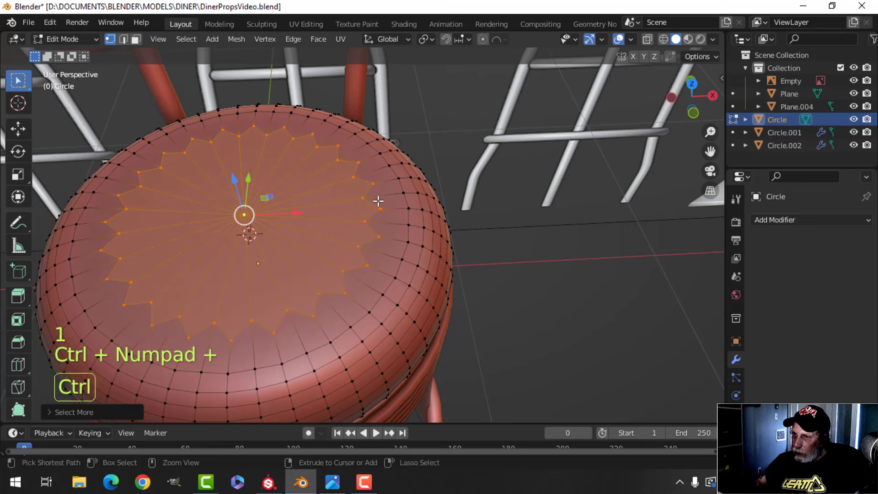
pyautogui.press('x')
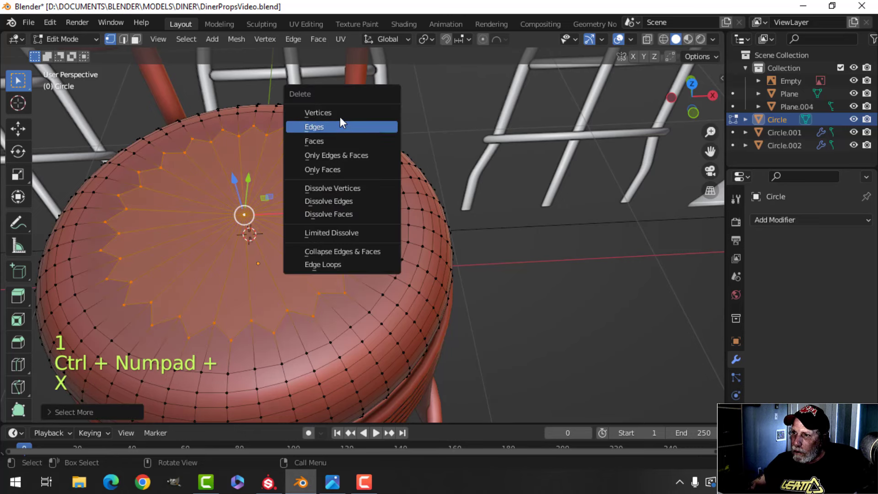
pyautogui.click(340, 113)
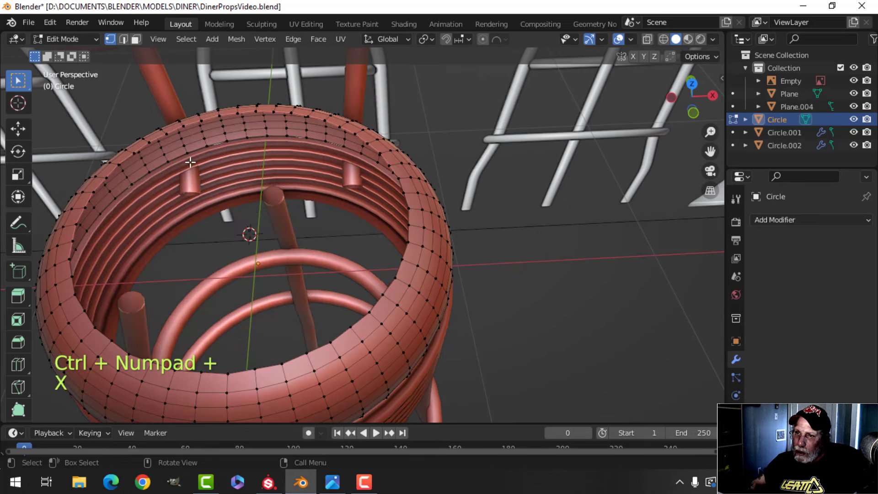
# Round the open rim of the seat cushion with LoopTools Circle and fill it with a single face.
pyautogui.keyDown('alt'); pyautogui.click(130, 159); pyautogui.keyUp('alt')
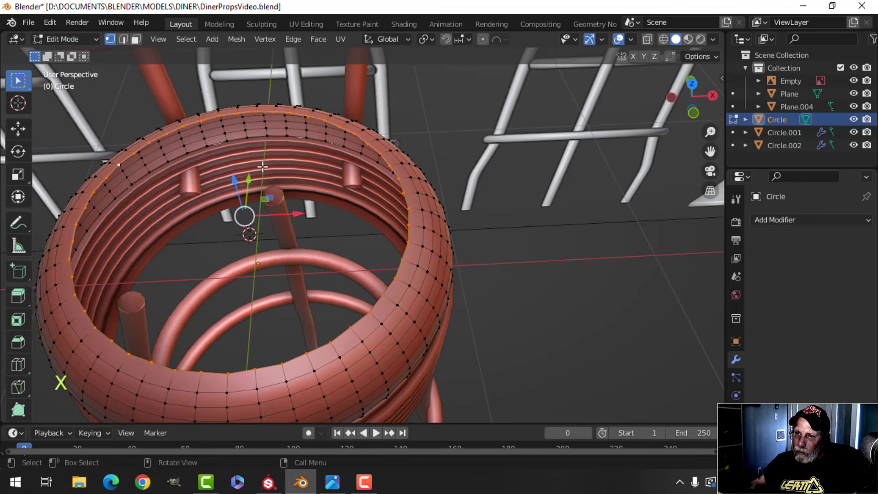
pyautogui.rightClick(201, 121)
pyautogui.moveTo(199, 120)
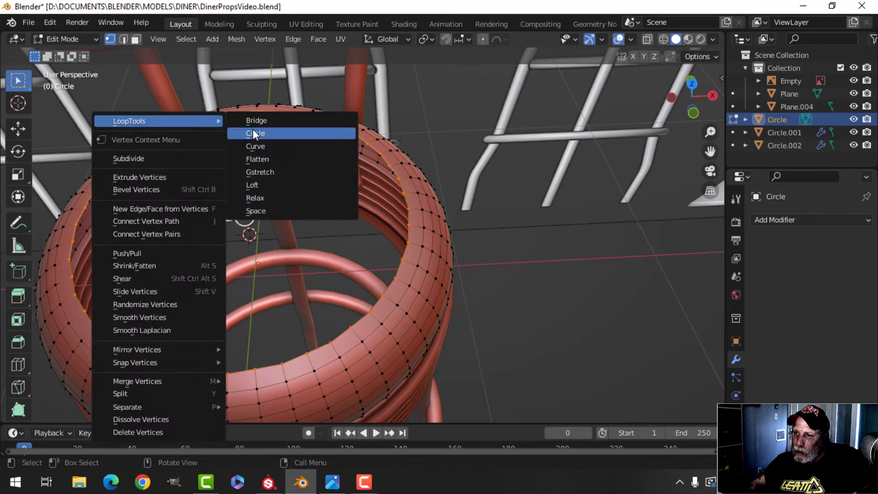
pyautogui.press('f')
pyautogui.press('Tab')
pyautogui.hotkey('alt', 'a')
pyautogui.scroll(-5, 482, 281)
pyautogui.moveTo(482, 281); pyautogui.dragTo(417, 170, button='middle')
# Apply the Subdivision modifier on the ribbed band below the seat cushion.
pyautogui.click(388, 155)
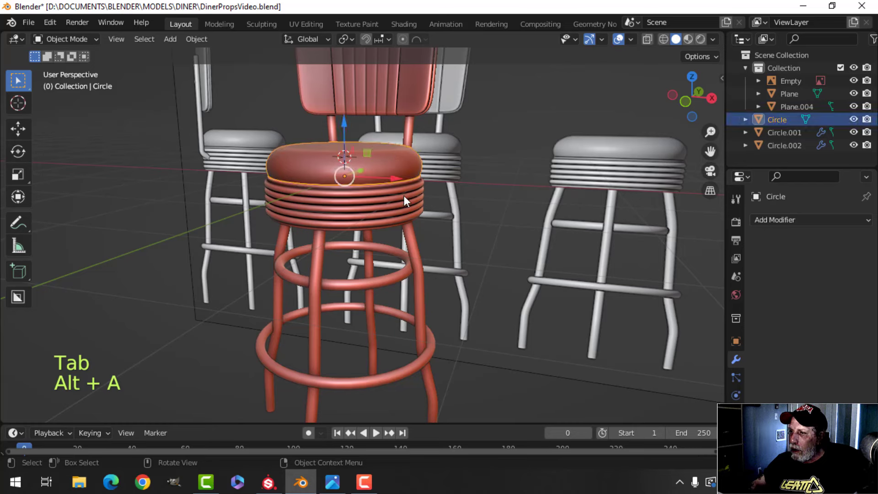
pyautogui.click(402, 199)
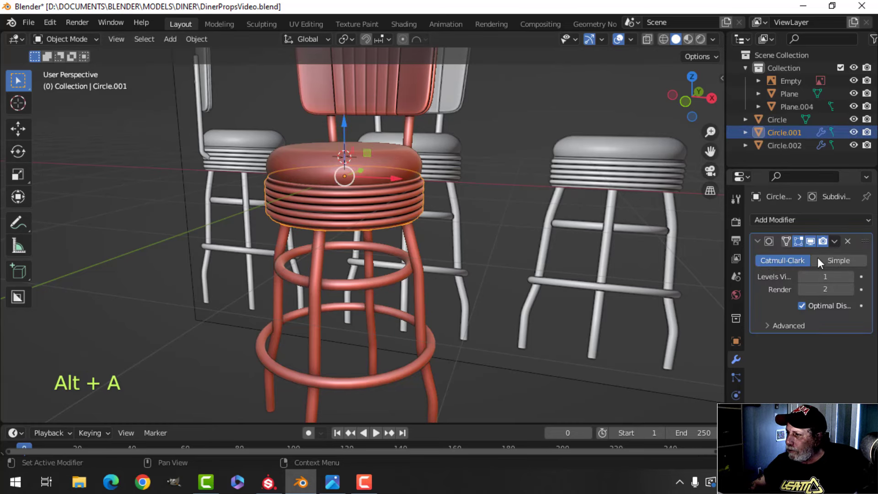
pyautogui.click(835, 237)
pyautogui.click(806, 253)
pyautogui.moveTo(417, 293); pyautogui.dragTo(402, 240, button='middle')
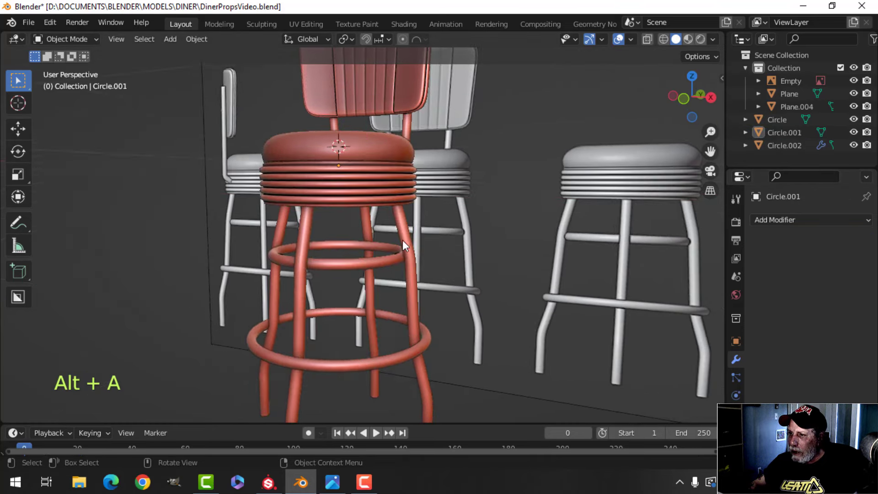
pyautogui.click(402, 240)
pyautogui.scroll(-1, 417, 263)
pyautogui.hotkey('alt', 'a')
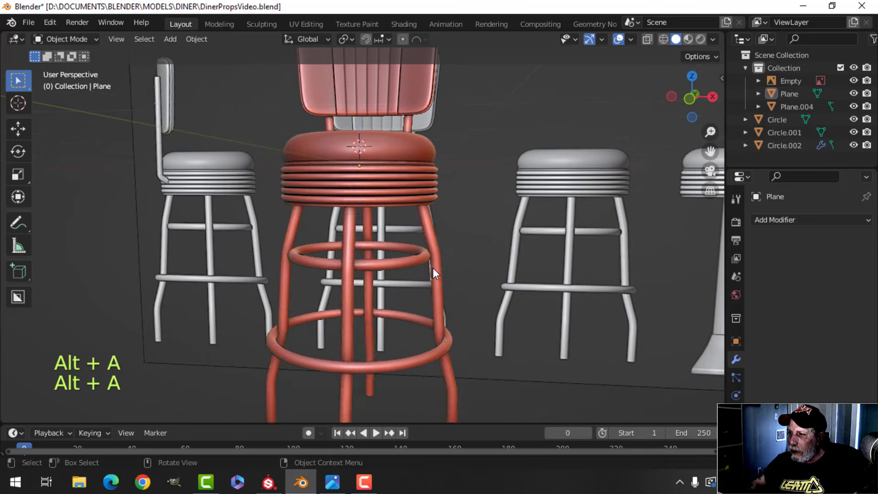
# Hide the stool reference image in the front view.
pyautogui.scroll(-3, 433, 267)
pyautogui.scroll(1, 448, 276)
pyautogui.moveTo(404, 282)
pyautogui.keyDown('shift'); pyautogui.mouseDown(button='middle')
pyautogui.moveTo(362, 301)
pyautogui.moveTo(397, 284)
pyautogui.mouseUp(button='middle'); pyautogui.keyUp('shift')
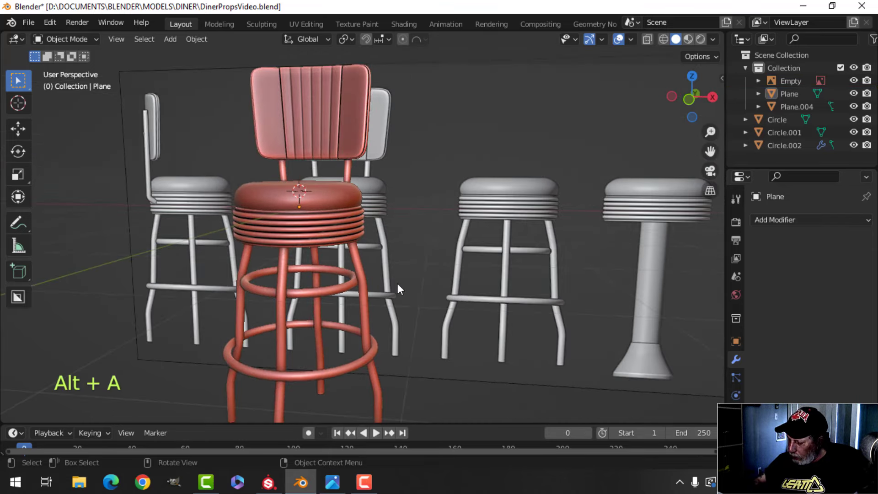
pyautogui.press('KP_1')
pyautogui.scroll(-3, 397, 288)
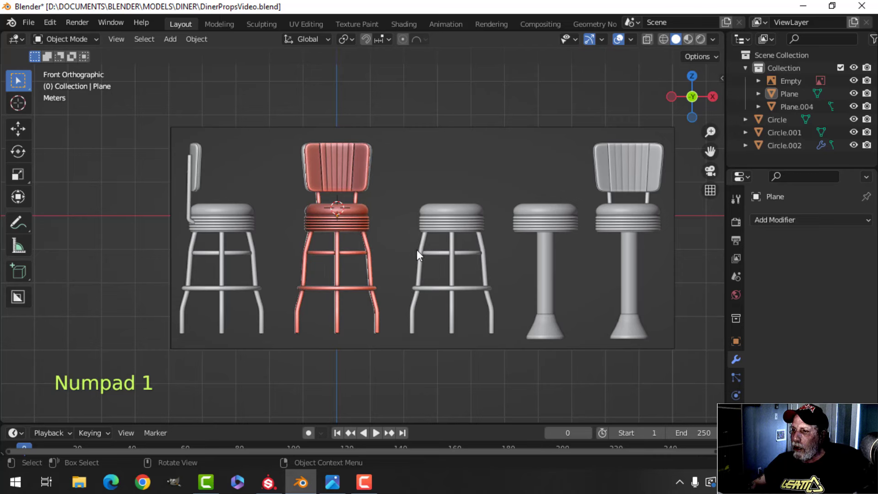
pyautogui.click(523, 256)
pyautogui.press('h')
# Move all parts of the chair into a new collection named CHAIR1.
pyautogui.moveTo(245, 79); pyautogui.dragTo(500, 430)
pyautogui.press('m')
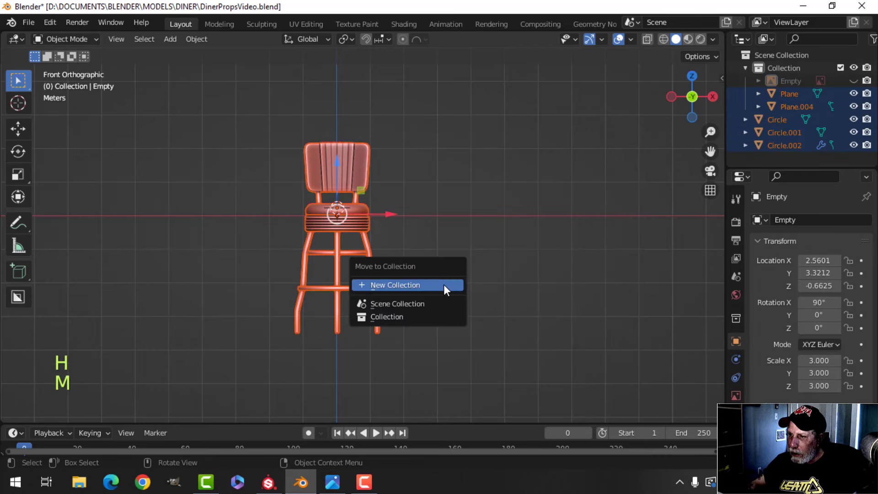
pyautogui.click(444, 286)
pyautogui.write('CHA')
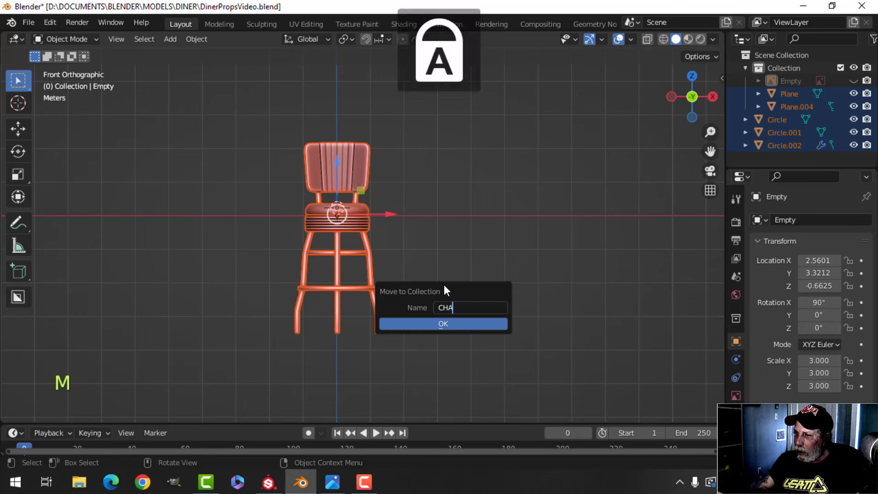
pyautogui.write('IR1')
pyautogui.press('Return')
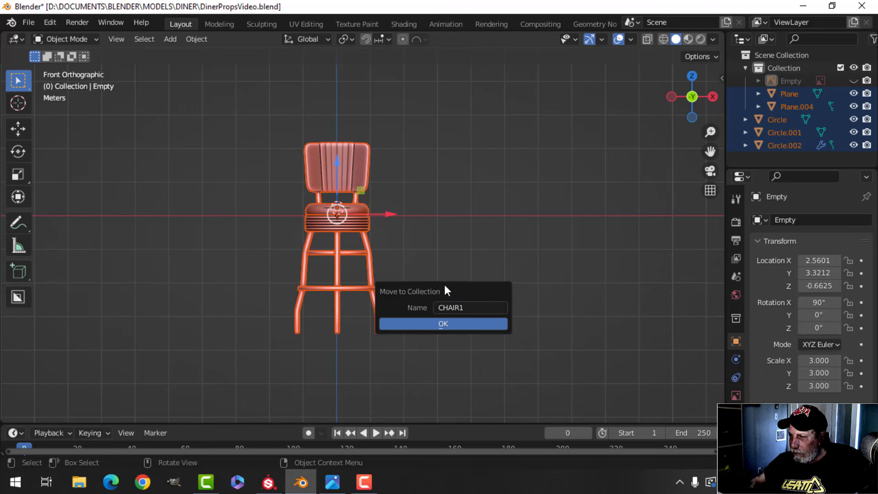
pyautogui.click(473, 322)
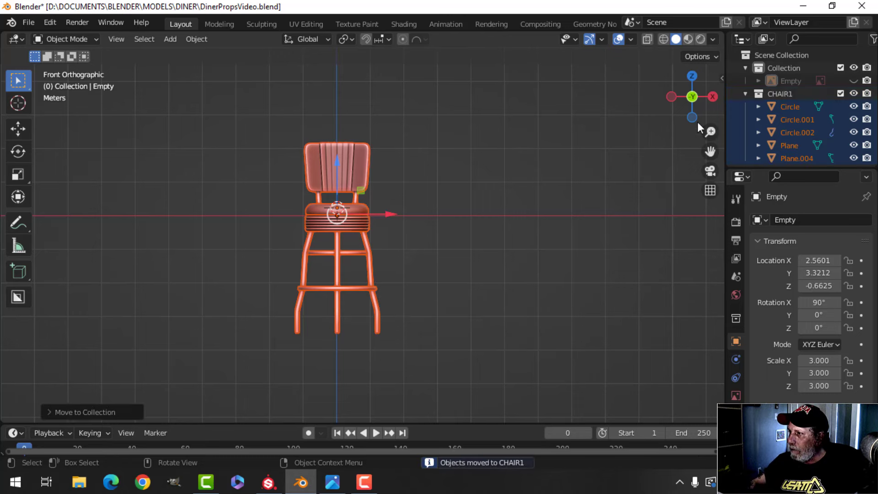
# Unhide the reference image and make the collapsed CHAIR1 collection active.
pyautogui.click(746, 93)
pyautogui.hotkey('alt', 'h')
pyautogui.hotkey('alt', 'a')
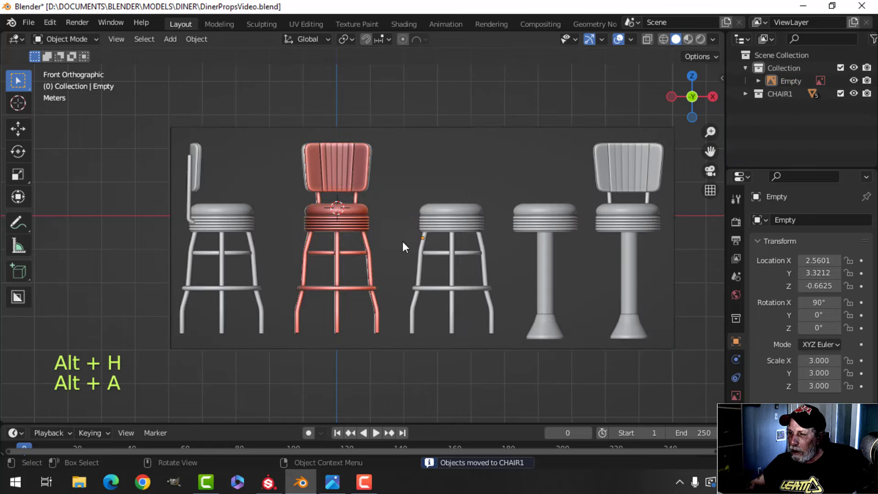
pyautogui.click(787, 93)
# Check the chair's seat parts, legs and foot rings for remaining modifiers.
pyautogui.scroll(2, 419, 237)
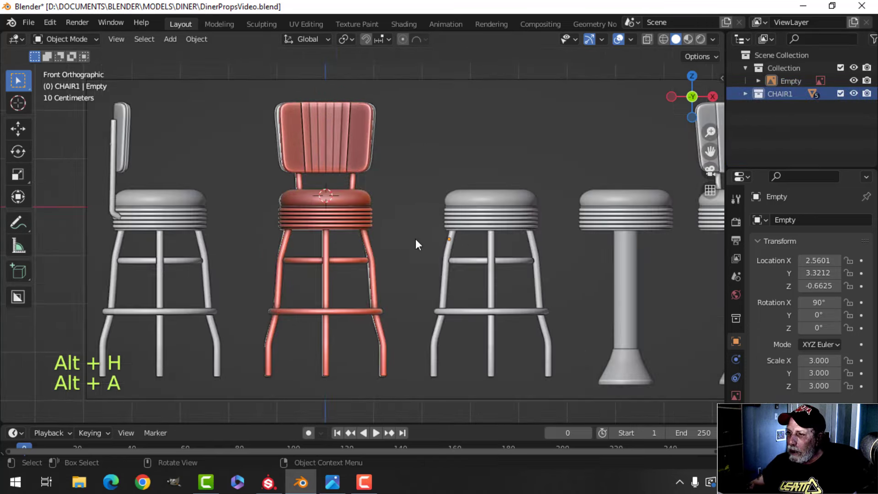
pyautogui.scroll(-1, 428, 240)
pyautogui.scroll(2, 418, 245)
pyautogui.keyDown('shift'); pyautogui.moveTo(413, 252); pyautogui.dragTo(342, 251, button='middle'); pyautogui.keyUp('shift')
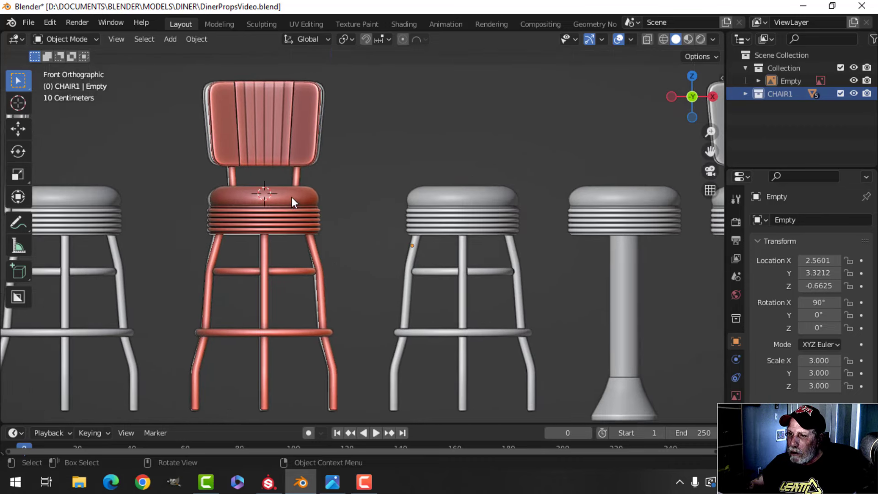
pyautogui.click(289, 216)
pyautogui.keyDown('shift'); pyautogui.click(287, 216); pyautogui.keyUp('shift')
pyautogui.keyDown('shift'); pyautogui.click(318, 245); pyautogui.keyUp('shift')
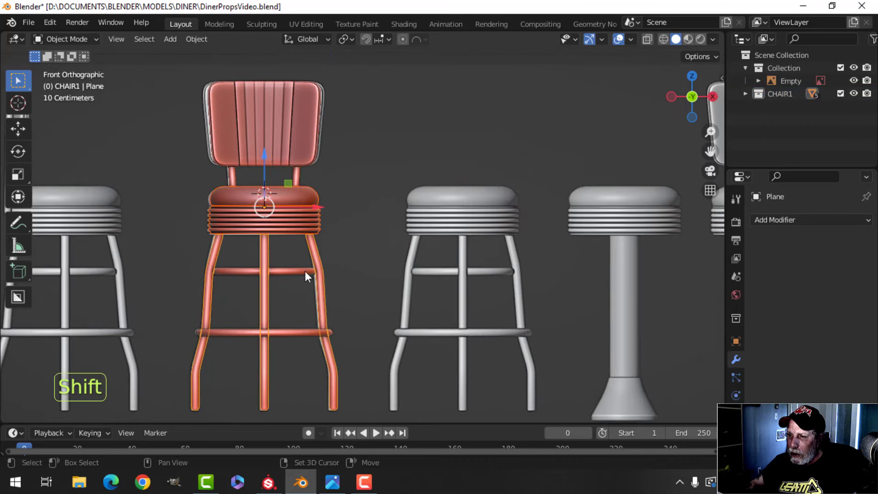
pyautogui.click(297, 270)
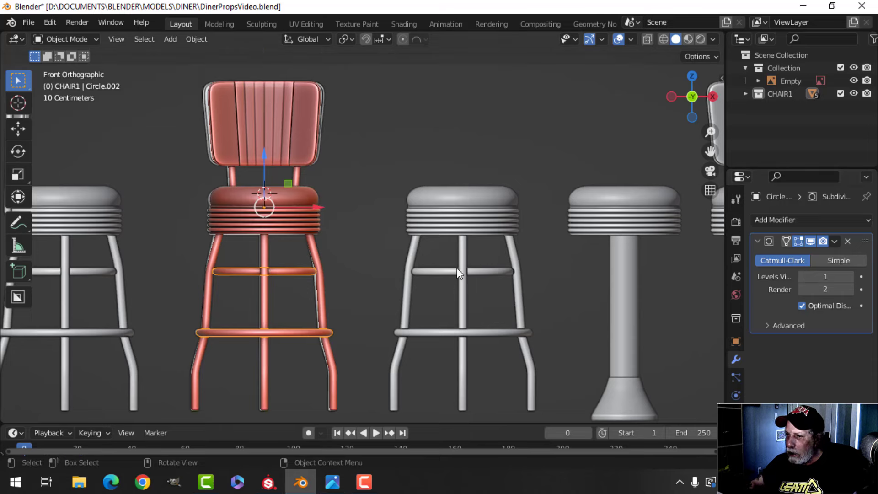
# Compare the foot rings with and without Subdivision in the viewport, and apply the modifier.
pyautogui.hotkey('alt', 'a')
pyautogui.scroll(3, 339, 297)
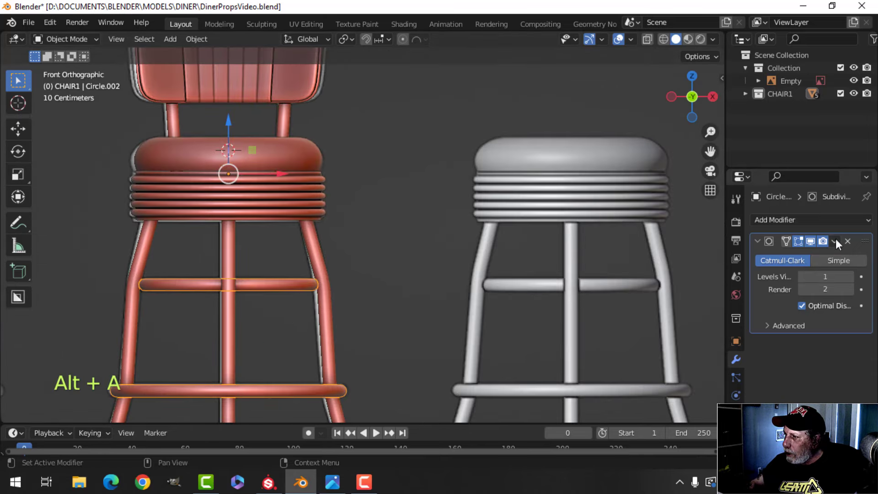
pyautogui.click(811, 241)
pyautogui.moveTo(356, 306); pyautogui.dragTo(361, 272, button='middle')
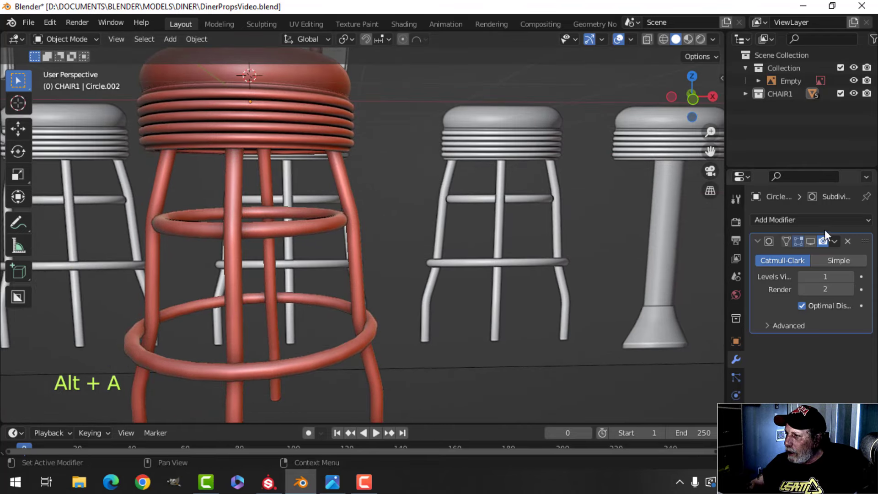
pyautogui.click(811, 242)
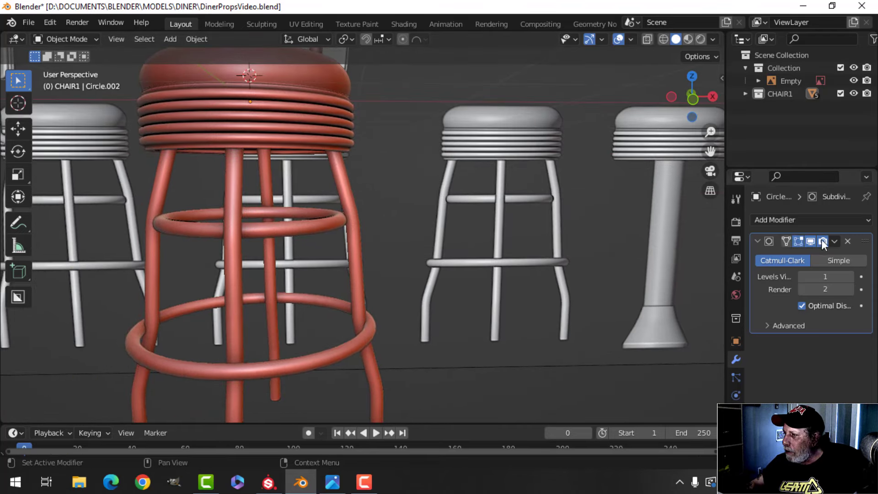
pyautogui.click(834, 241)
pyautogui.click(809, 251)
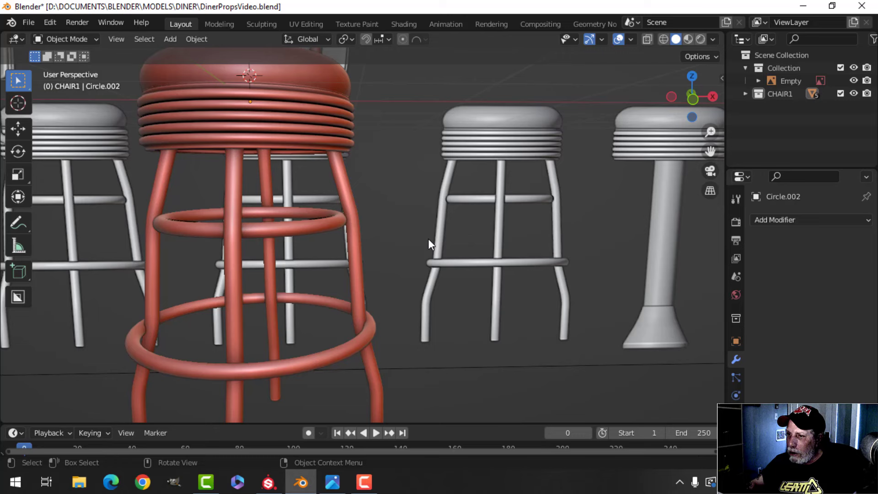
pyautogui.click(350, 201)
pyautogui.hotkey('ctrl', 'j')
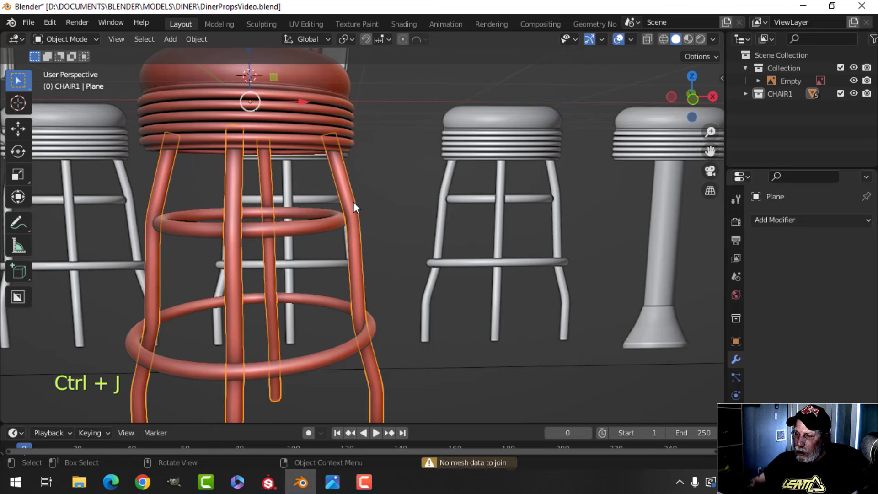
pyautogui.hotkey('alt', 'a')
# Join the foot rings and the legs of the chair into one object.
pyautogui.click(328, 222)
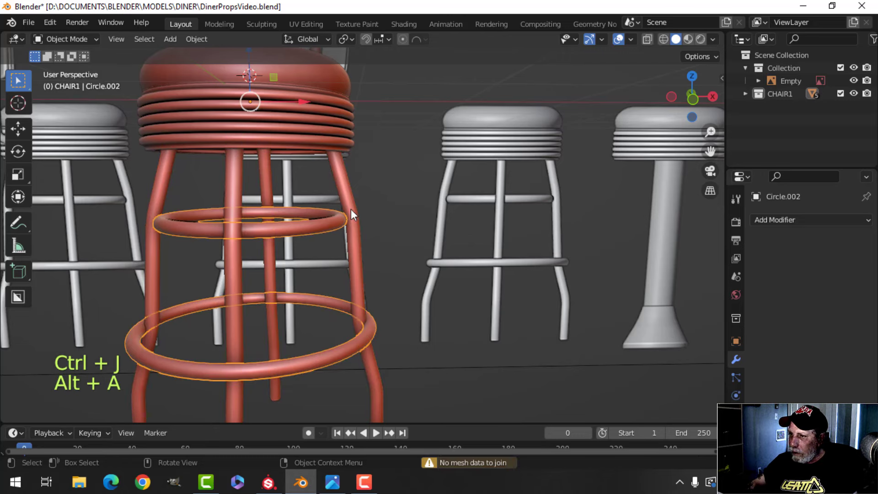
pyautogui.keyDown('shift'); pyautogui.click(347, 205); pyautogui.keyUp('shift')
pyautogui.hotkey('ctrl', 'j')
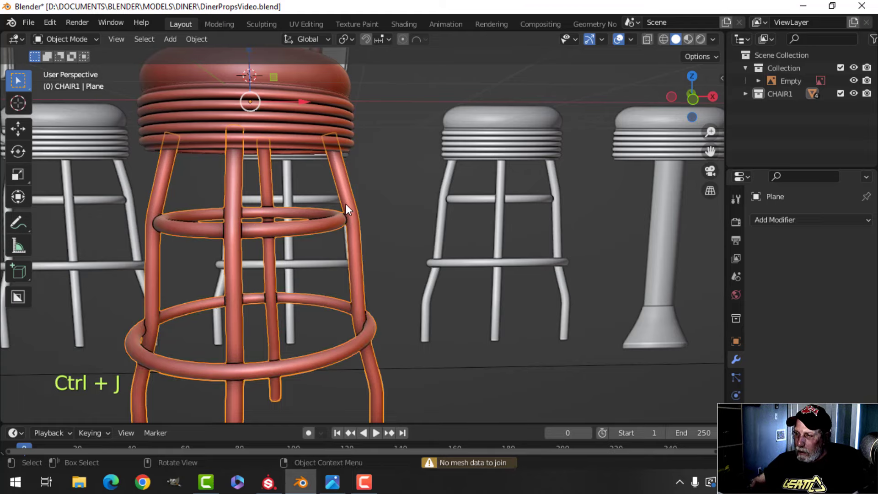
pyautogui.hotkey('alt', 'a')
# Duplicate the chair's cushion, ribbed band and legs without the backrest, and place the copy over the backless four-legged stool in the reference.
pyautogui.scroll(-4, 345, 204)
pyautogui.moveTo(346, 205); pyautogui.dragTo(333, 218, button='middle')
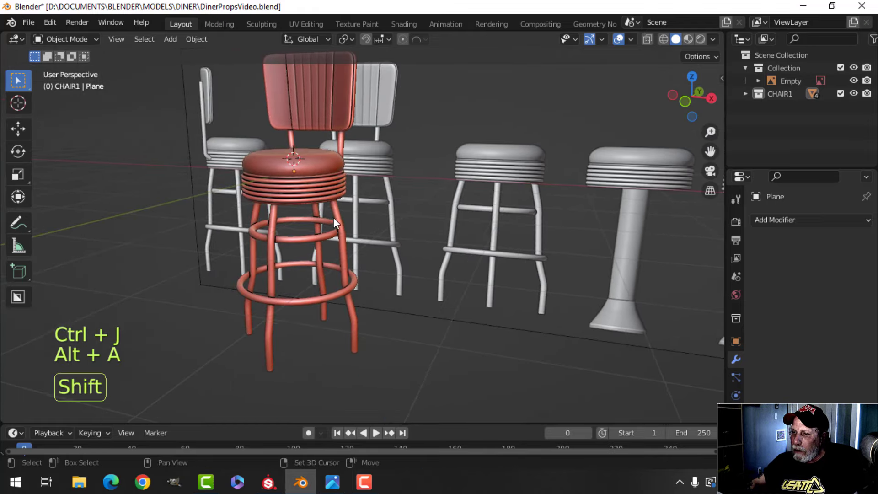
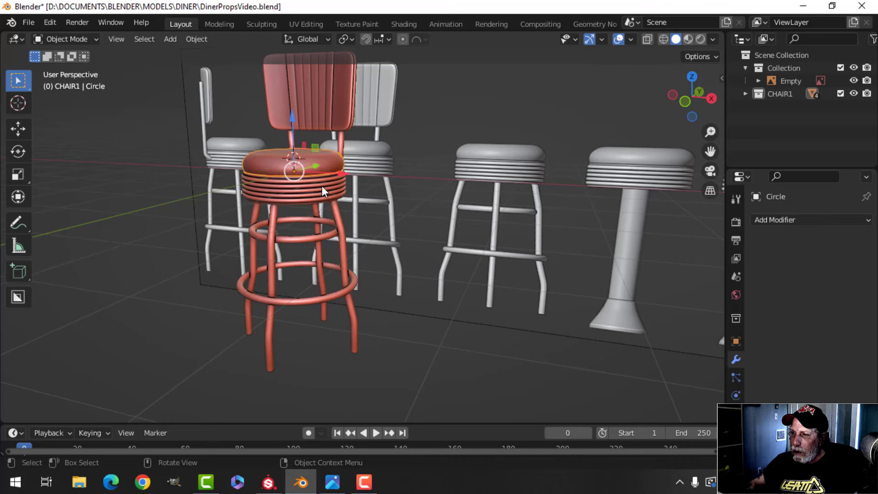
pyautogui.keyDown('shift'); pyautogui.click(321, 186); pyautogui.keyUp('shift')
pyautogui.keyDown('shift'); pyautogui.click(336, 216); pyautogui.keyUp('shift')
pyautogui.keyDown('shift'); pyautogui.moveTo(427, 241); pyautogui.dragTo(364, 220, button='middle'); pyautogui.keyUp('shift')
pyautogui.press('KP_1')
pyautogui.hotkey('shift', 'd')
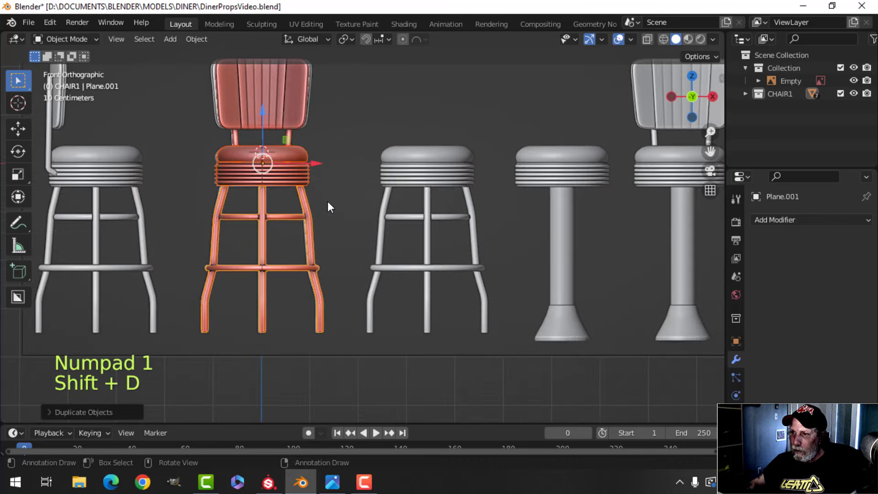
pyautogui.press('g')
pyautogui.click(472, 163)
# Move the duplicated stool parts into a new collection named STOOL1.
pyautogui.keyDown('shift'); pyautogui.moveTo(472, 163); pyautogui.dragTo(434, 159, button='middle'); pyautogui.keyUp('shift')
pyautogui.press('m')
pyautogui.click(438, 221)
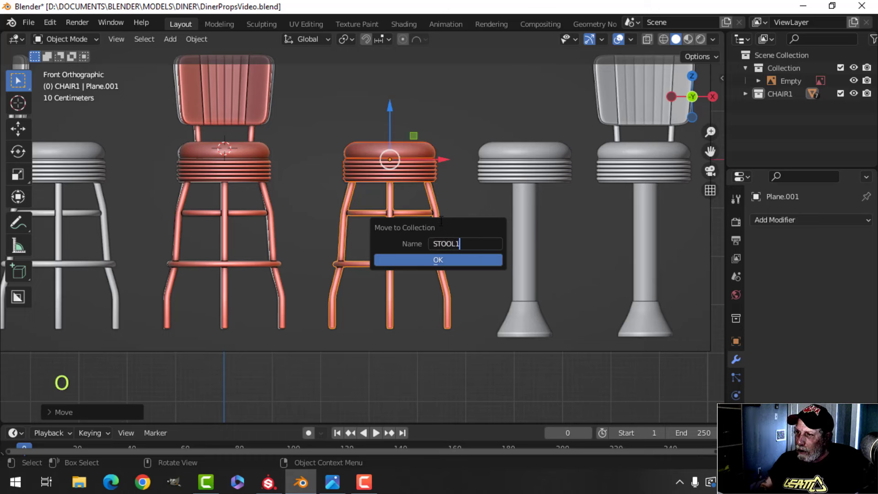
pyautogui.click(463, 260)
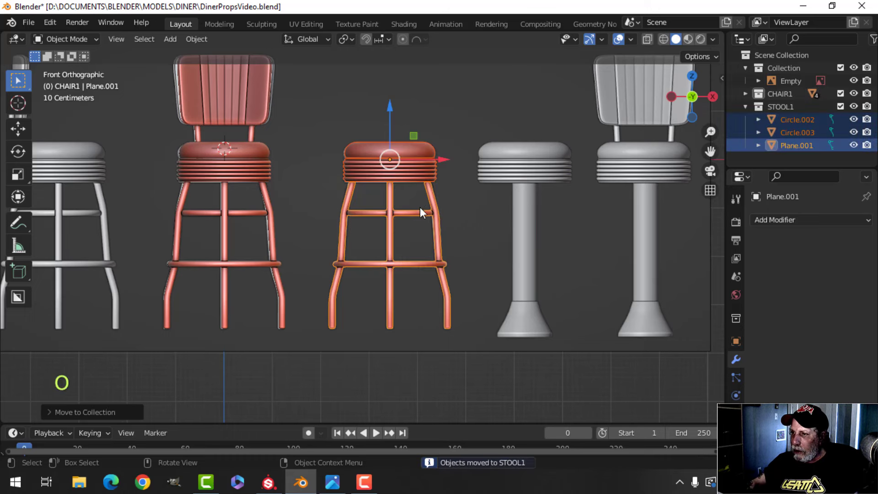
pyautogui.hotkey('alt', 'a')
# Duplicate the stool's cushion and ribbed band and place the copy over the backless pedestal stool's seat in the reference.
pyautogui.keyDown('shift'); pyautogui.moveTo(457, 205); pyautogui.dragTo(396, 172, button='middle'); pyautogui.keyUp('shift')
pyautogui.click(372, 158)
pyautogui.keyDown('shift'); pyautogui.click(376, 175); pyautogui.keyUp('shift')
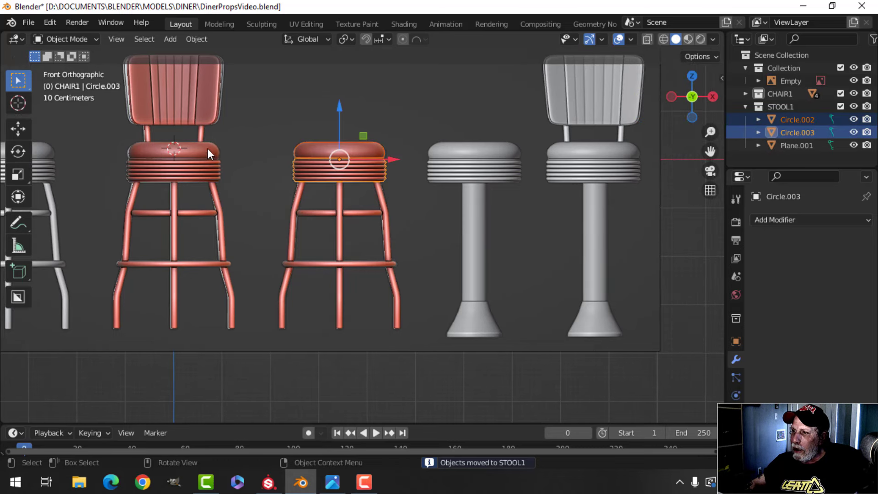
pyautogui.hotkey('shift', 'd')
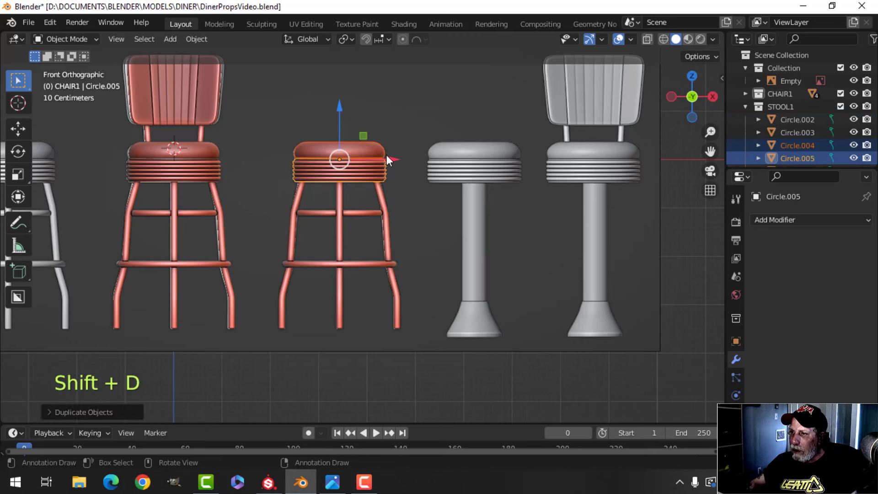
pyautogui.click(526, 154)
# Move the duplicated cushion and ribbed band into a new collection named STOOL2.
pyautogui.press('m')
pyautogui.click(546, 209)
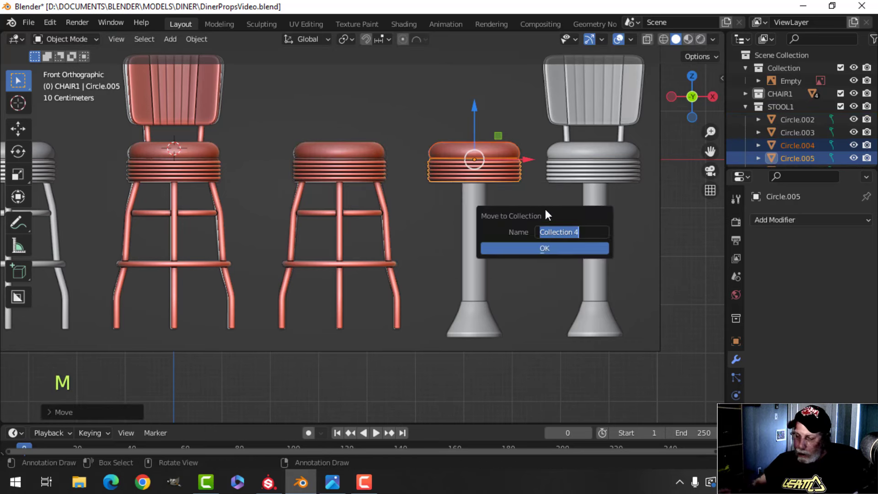
pyautogui.write('STOOL2')
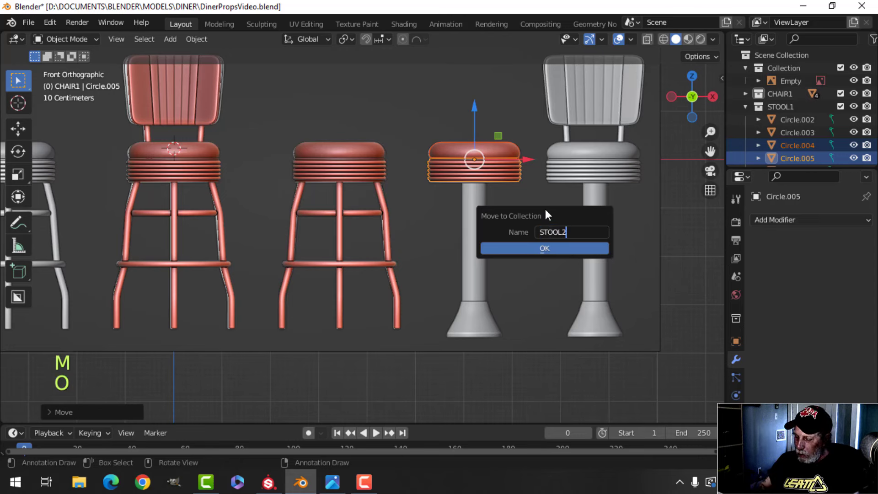
pyautogui.click(524, 253)
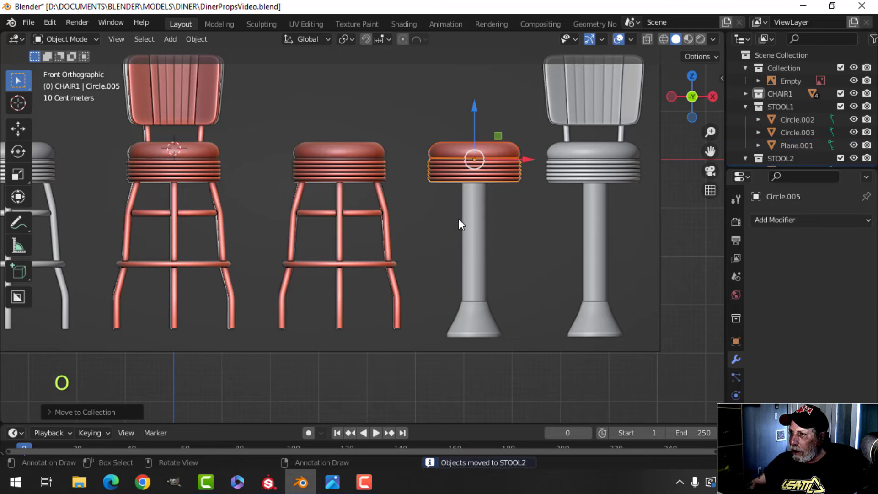
# Duplicate the chair's backrest, cushion and ribbed band, and place the copy over the pedestal chair with backrest in the reference.
pyautogui.click(204, 96)
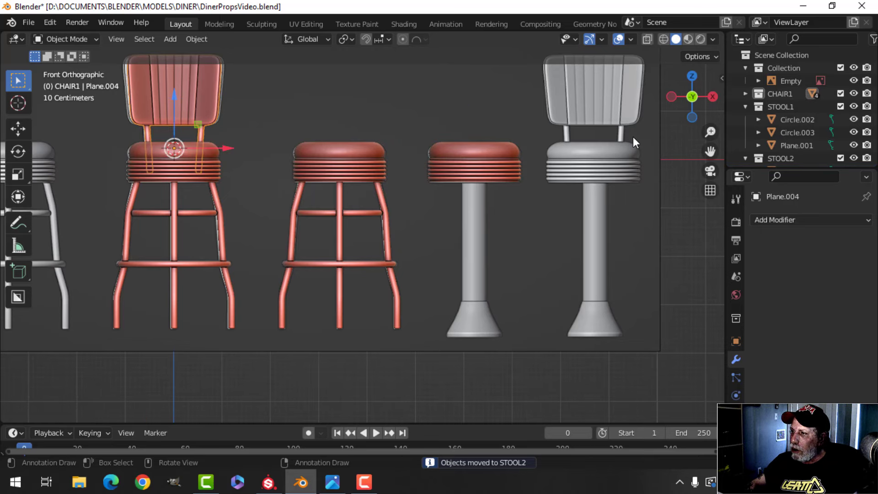
pyautogui.keyDown('shift'); pyautogui.click(182, 149); pyautogui.keyUp('shift')
pyautogui.keyDown('shift'); pyautogui.click(188, 164); pyautogui.keyUp('shift')
pyautogui.keyDown('shift'); pyautogui.moveTo(363, 197); pyautogui.dragTo(325, 197, button='middle'); pyautogui.keyUp('shift')
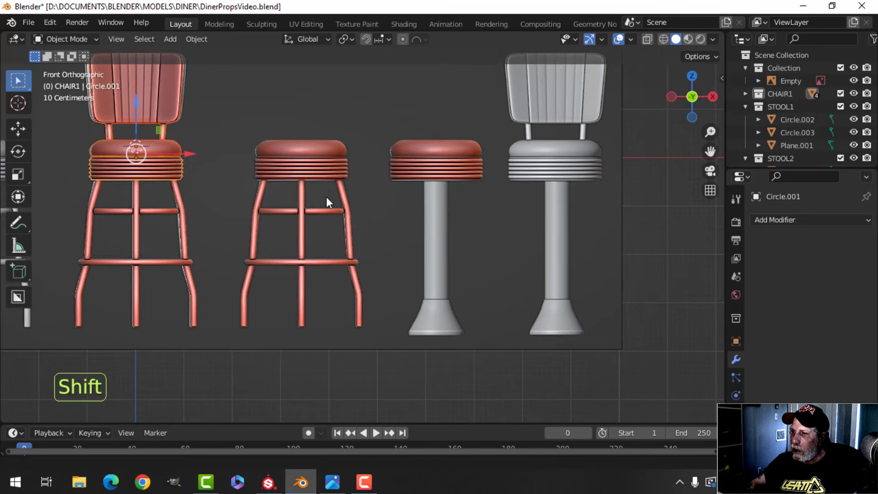
pyautogui.hotkey('shift', 'd')
pyautogui.press('g')
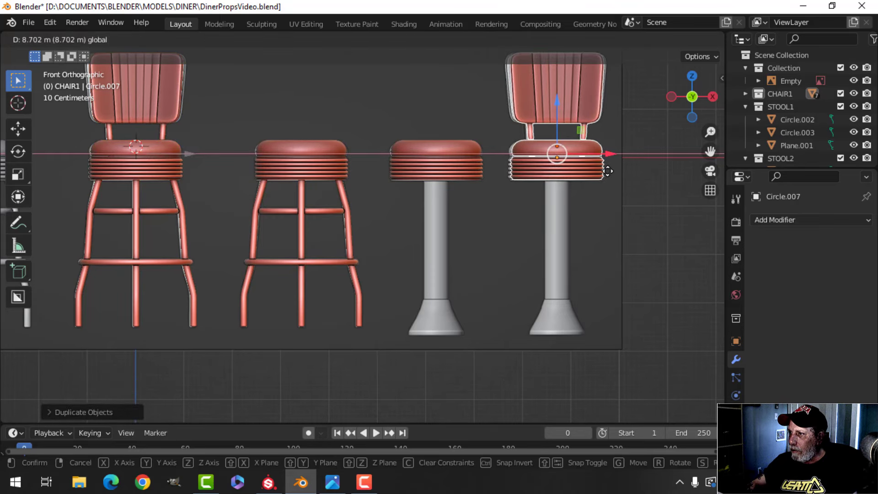
pyautogui.click(608, 170)
# Move the duplicated backrest and seat parts into a new collection named CHAIR2 and clear the selection.
pyautogui.keyDown('shift'); pyautogui.moveTo(608, 171); pyautogui.dragTo(463, 204, button='middle'); pyautogui.keyUp('shift')
pyautogui.press('m')
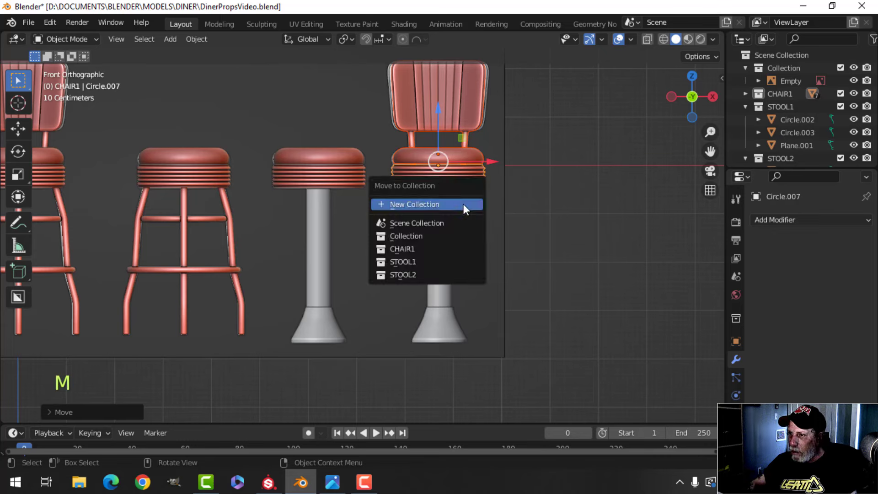
pyautogui.click(463, 204)
pyautogui.write('CHAIR2')
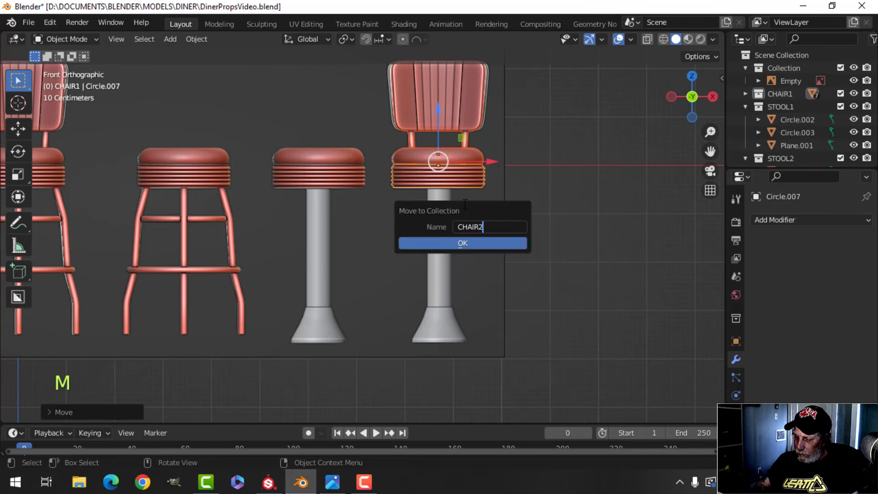
pyautogui.click(461, 239)
pyautogui.hotkey('alt', 'a')
pyautogui.scroll(-2, 346, 224)
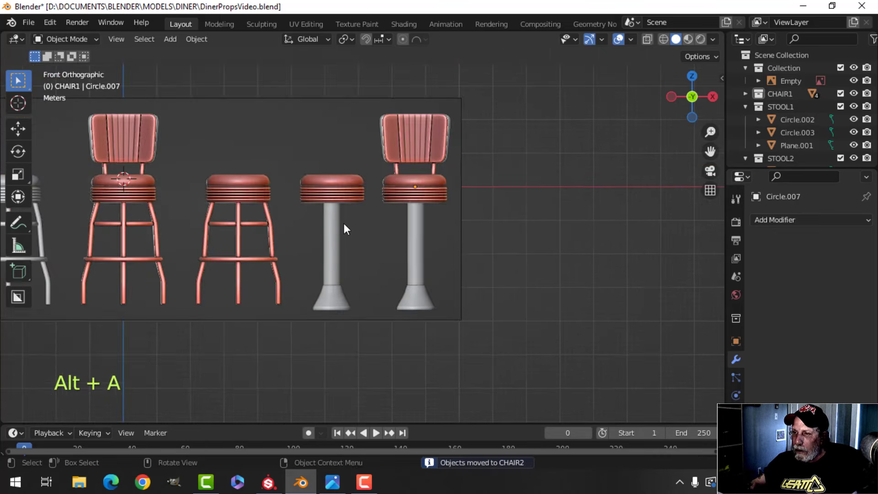
# Snap the 3D cursor to the centre of the ribbed band on the backless pedestal stool.
pyautogui.scroll(2, 363, 202)
pyautogui.keyDown('shift'); pyautogui.moveTo(344, 224); pyautogui.dragTo(374, 207, button='middle'); pyautogui.keyUp('shift')
pyautogui.scroll(3, 356, 220)
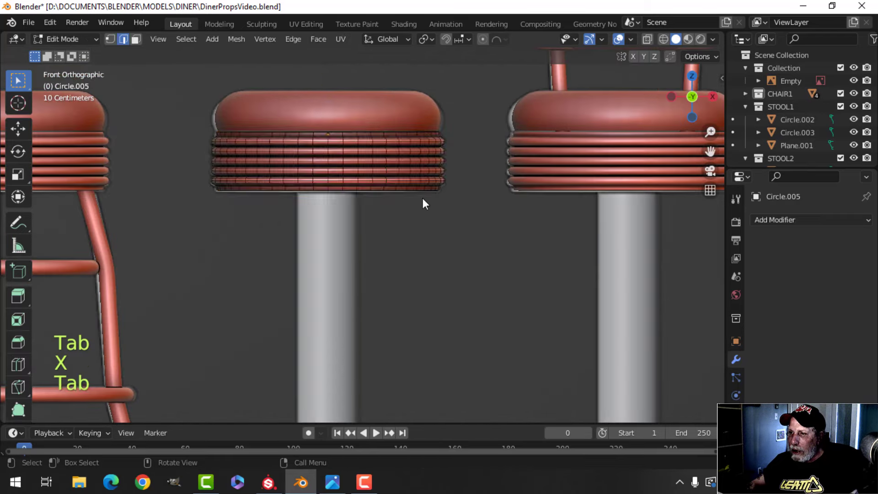
pyautogui.press('a')
pyautogui.hotkey('shift', 's')
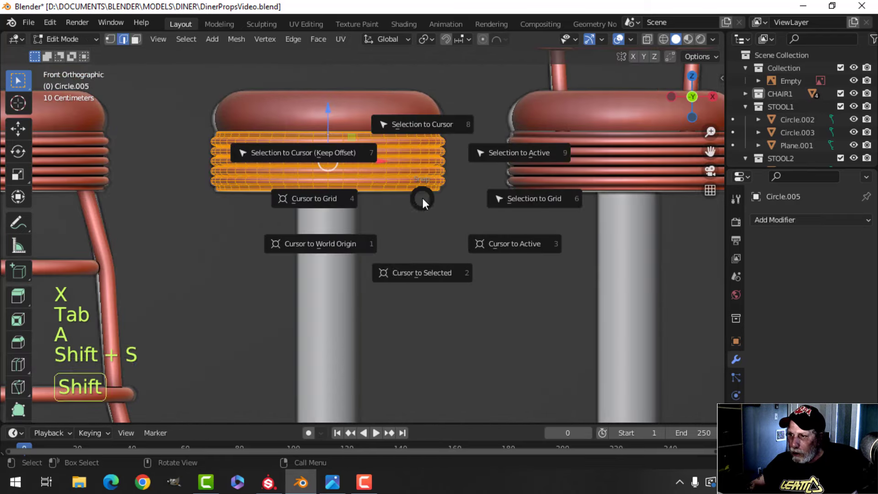
pyautogui.click(406, 279)
pyautogui.press('Tab')
pyautogui.hotkey('shift', 'a')
pyautogui.moveTo(385, 193)
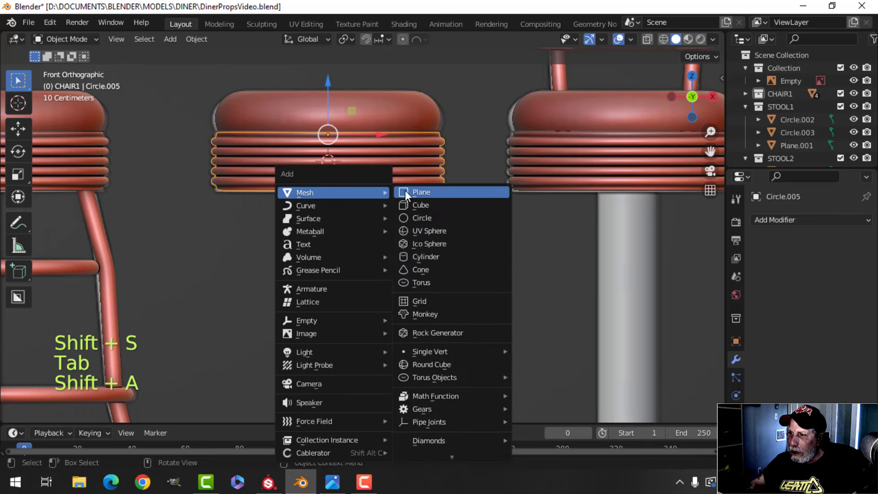
pyautogui.click(433, 206)
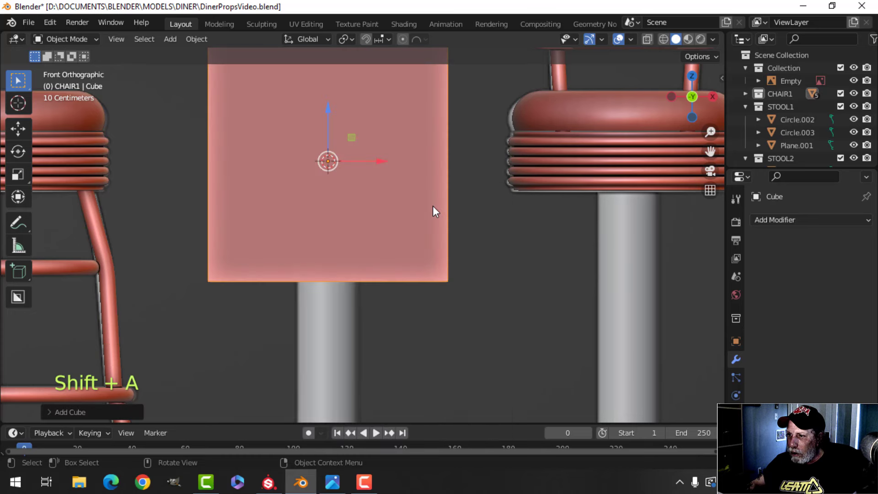
pyautogui.press('x')
pyautogui.click(432, 206)
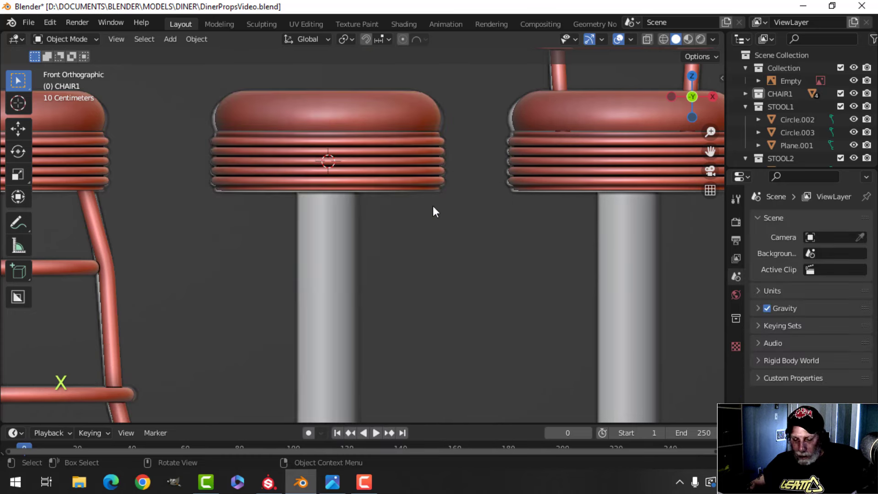
# Add a 24-vertex mesh circle with a 1 m radius at the centre of the pedestal stool's ribbed band.
pyautogui.hotkey('shift', 'a')
pyautogui.moveTo(412, 193)
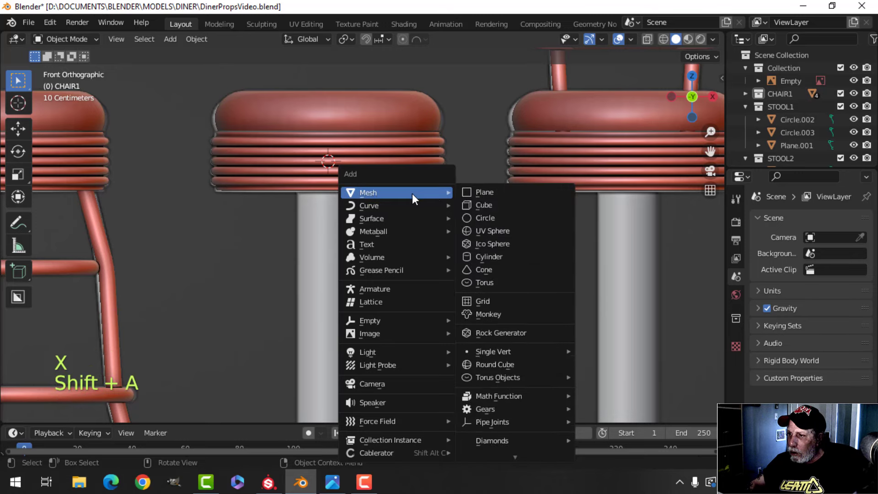
pyautogui.click(487, 218)
pyautogui.click(96, 412)
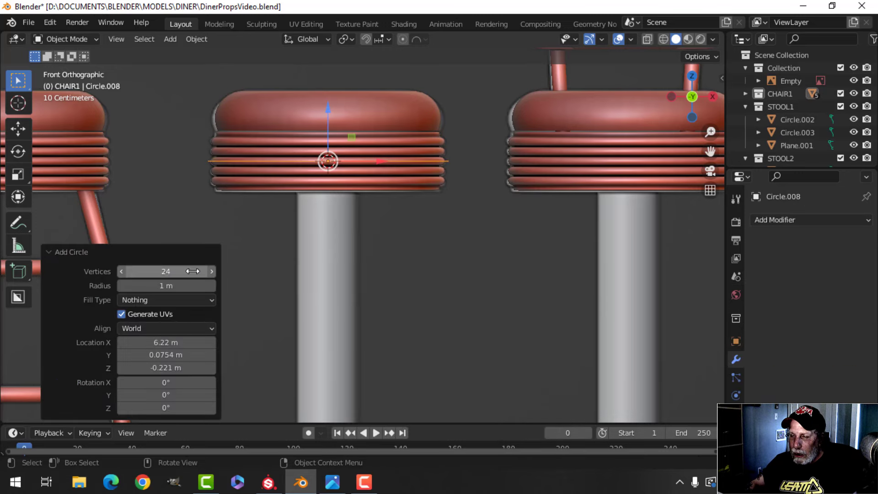
# Scale the circle's edge loop down to the width of the pedestal column in the reference.
pyautogui.press('Tab')
pyautogui.press('s')
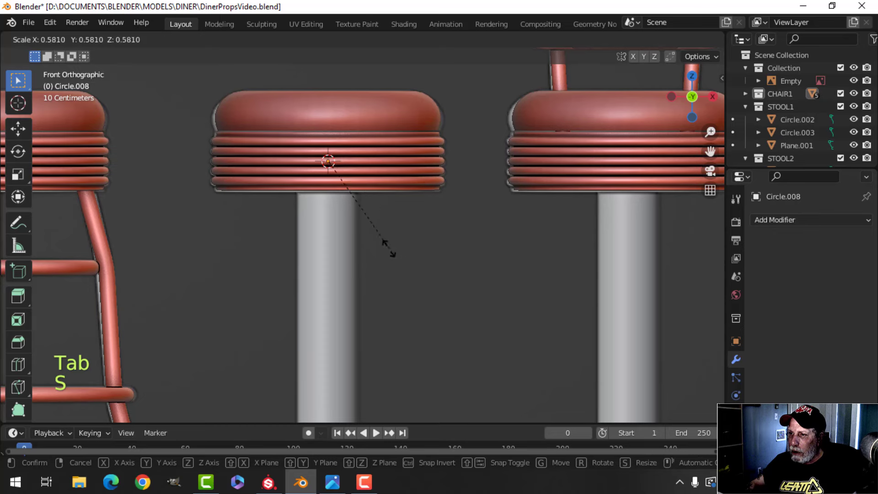
pyautogui.click(389, 247)
pyautogui.moveTo(329, 117)
pyautogui.mouseDown()
pyautogui.moveTo(330, 195)
pyautogui.moveTo(332, 115)
pyautogui.mouseUp()
pyautogui.press('s')
pyautogui.click(385, 221)
# Extrude the circle about 2.7 m downward to form the column, ending at the top of the reference's flared base.
pyautogui.scroll(-2, 396, 240)
pyautogui.press('e')
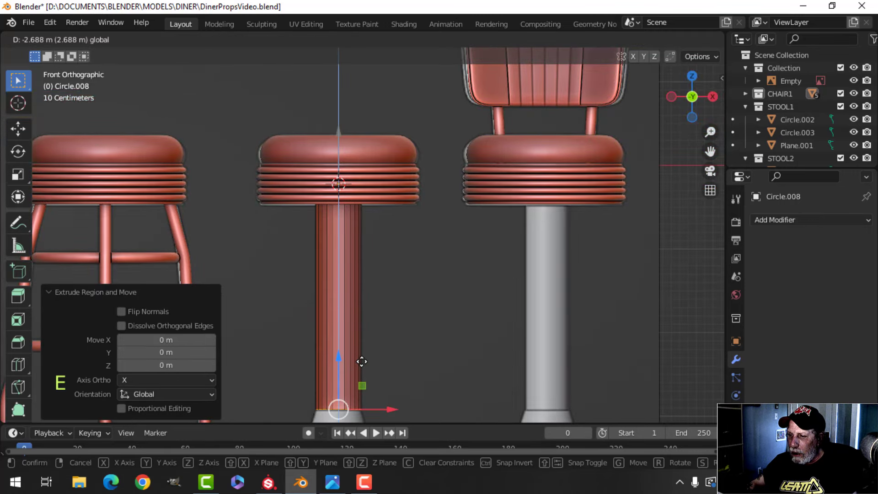
pyautogui.moveTo(363, 362); pyautogui.dragTo(363, 363)
pyautogui.scroll(2, 422, 344)
pyautogui.keyDown('shift'); pyautogui.moveTo(424, 316); pyautogui.dragTo(428, 133, button='middle'); pyautogui.keyUp('shift')
pyautogui.scroll(2, 436, 253)
pyautogui.keyDown('shift'); pyautogui.moveTo(398, 333); pyautogui.dragTo(440, 213, button='middle'); pyautogui.keyUp('shift')
pyautogui.scroll(2, 425, 221)
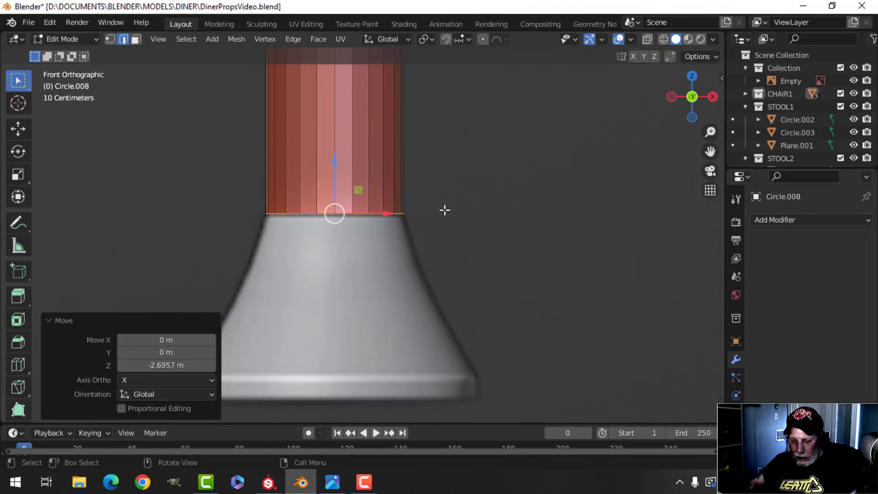
# Duplicate the column's bottom edge loop, move the copy about 0.65 m down to the base's rim and scale it by 2.062.
pyautogui.hotkey('shift', 'd')
pyautogui.moveTo(335, 163); pyautogui.dragTo(335, 292)
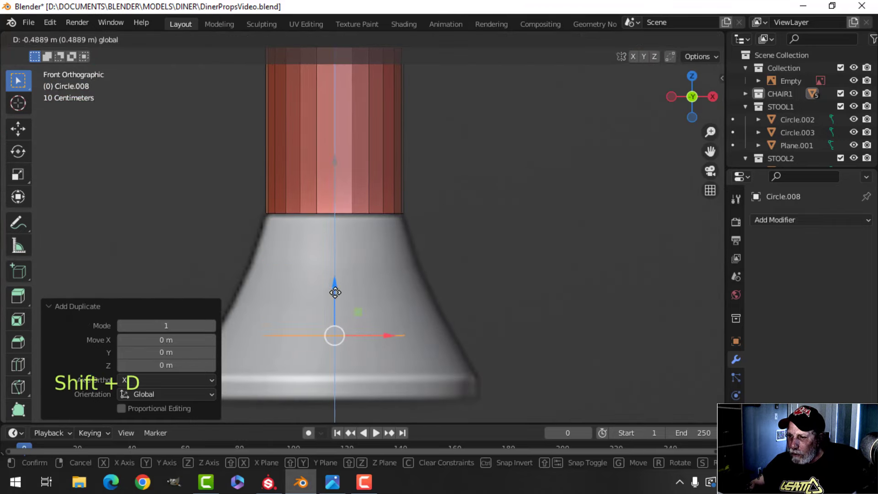
pyautogui.moveTo(335, 324); pyautogui.dragTo(338, 329)
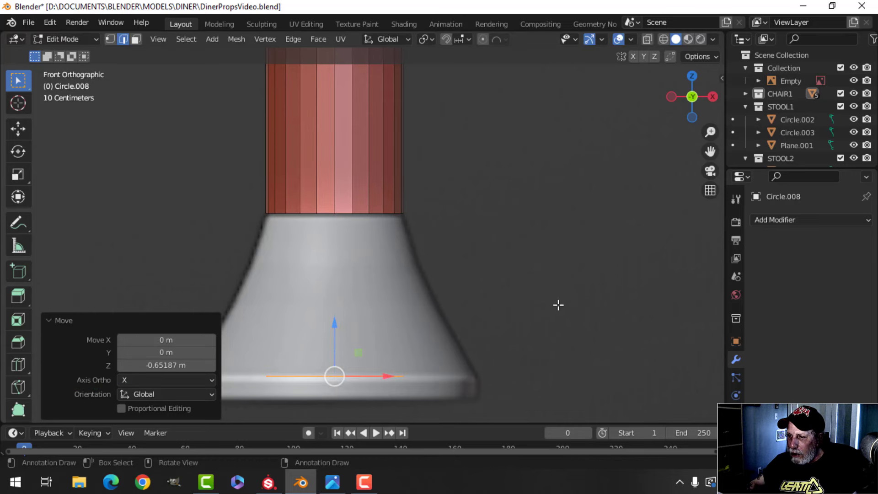
pyautogui.scroll(-1, 514, 294)
pyautogui.press('s')
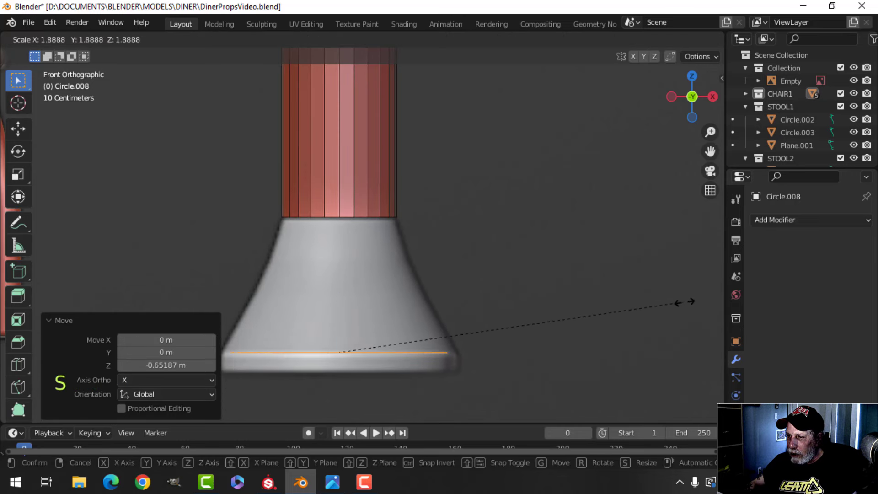
pyautogui.click(713, 308)
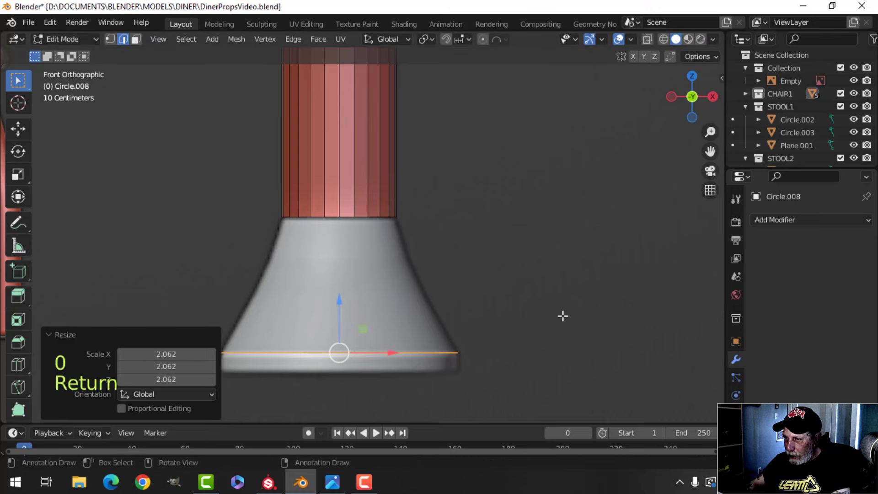
# Separate the duplicated rim loop from the column into its own object and clear the selection.
pyautogui.press('Tab')
pyautogui.click(464, 352)
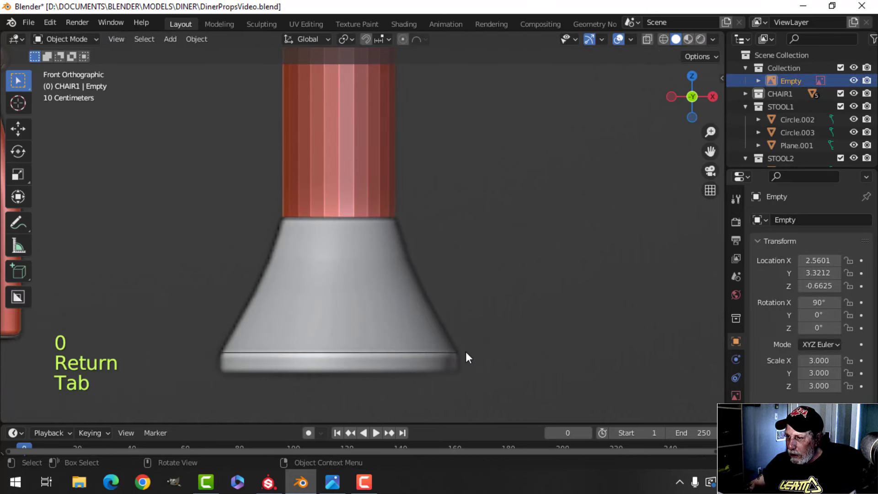
pyautogui.click(430, 355)
pyautogui.press('Tab')
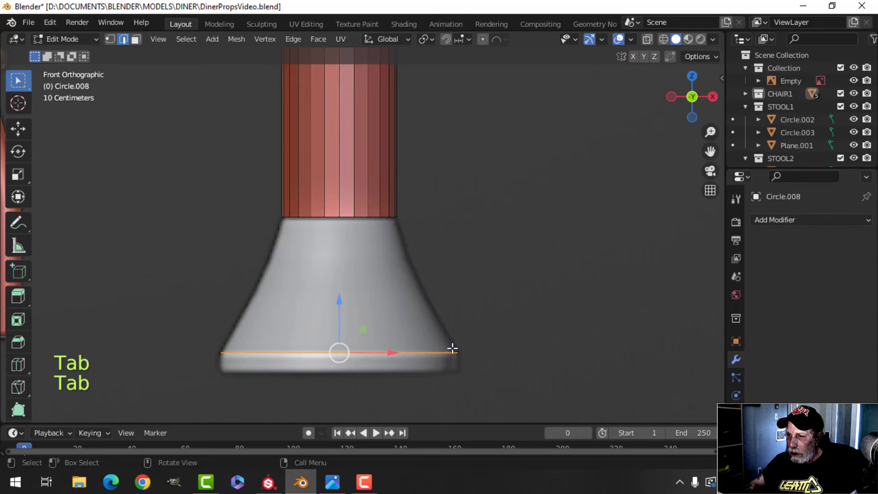
pyautogui.press('p')
pyautogui.click(455, 345)
pyautogui.press('Tab')
pyautogui.hotkey('alt', 'a')
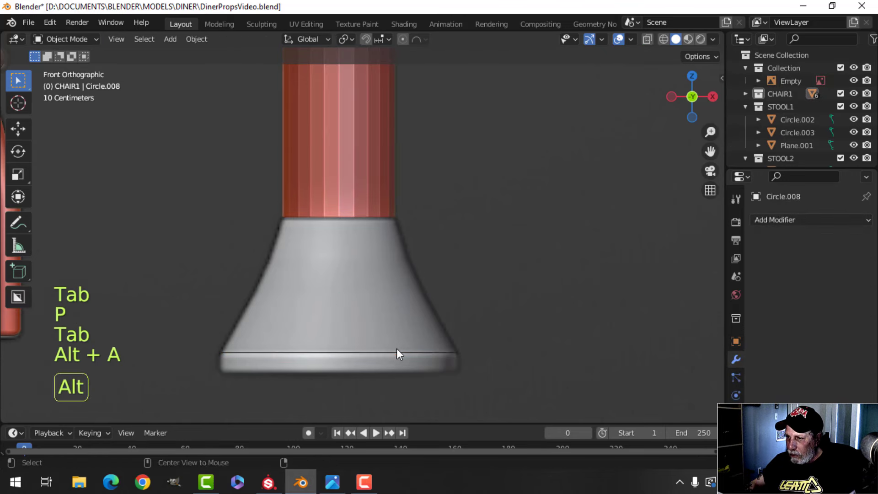
# Extrude the separated loop downward to form the vertical rim at the bottom of the pedestal base.
pyautogui.click(416, 351)
pyautogui.press('Tab')
pyautogui.press('a')
pyautogui.keyDown('shift'); pyautogui.moveTo(417, 352); pyautogui.dragTo(417, 300, button='middle'); pyautogui.keyUp('shift')
pyautogui.press('e')
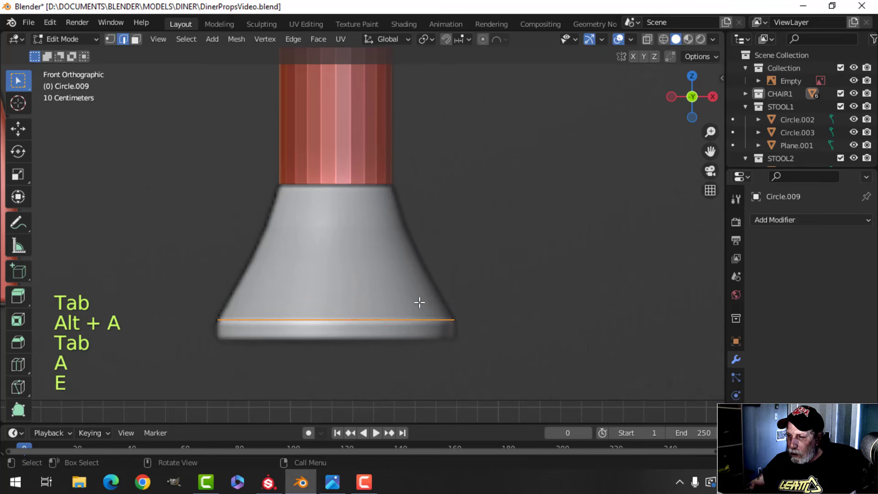
pyautogui.rightClick(336, 274)
pyautogui.moveTo(336, 273); pyautogui.dragTo(336, 293)
# Extrude the rim's upper edge loop about 0.65 m upward to the bottom of the column.
pyautogui.hotkey('alt', 'a')
pyautogui.keyDown('alt'); pyautogui.click(366, 321); pyautogui.keyUp('alt')
pyautogui.press('e')
pyautogui.rightClick(325, 274)
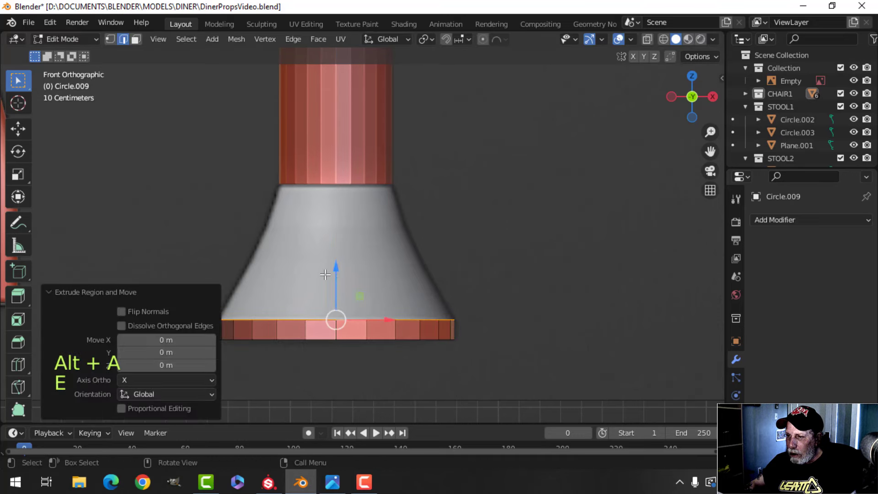
pyautogui.press('e')
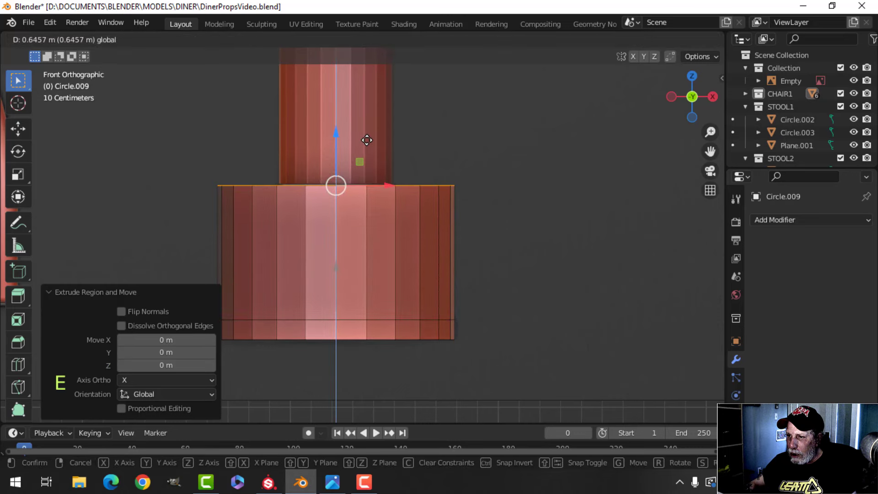
pyautogui.click(367, 139)
# Switch to wireframe shading and scale the base's top edge loop by 0.531, just wider than the column.
pyautogui.press('z')
pyautogui.click(503, 176)
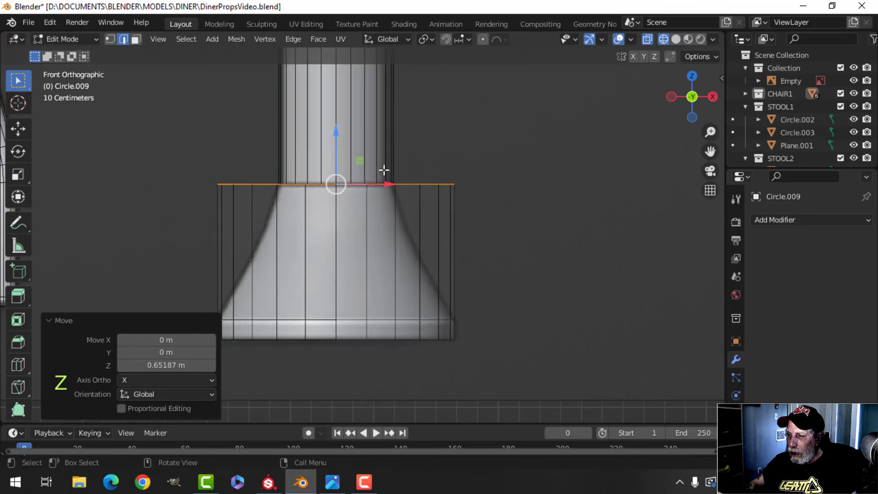
pyautogui.press('s')
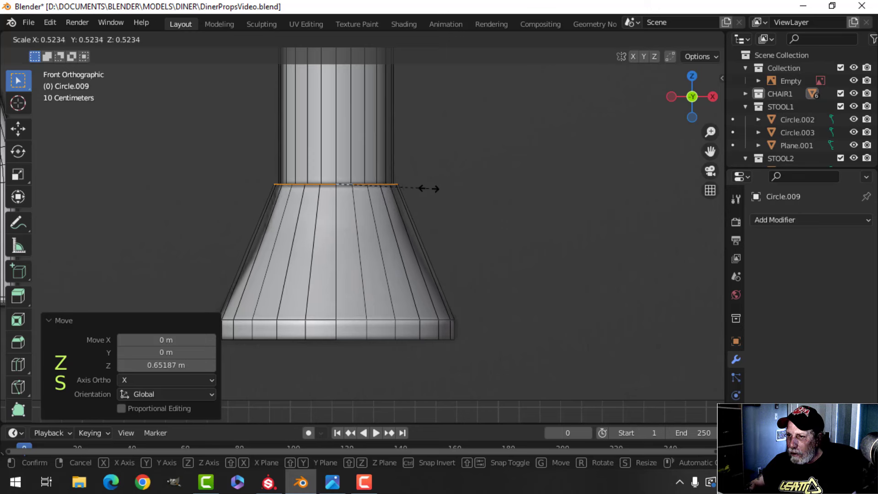
pyautogui.click(425, 189)
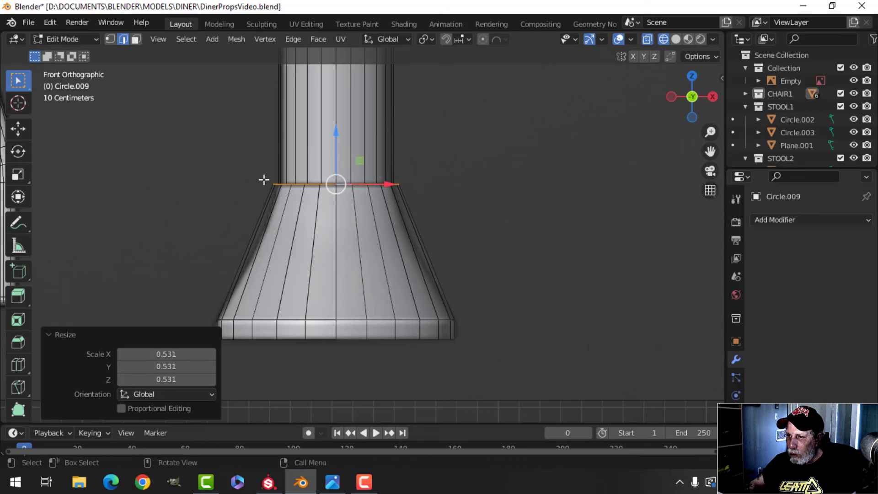
# Add one centred loop cut around the flared base and scale it by 0.899 to follow the reference's inward curve.
pyautogui.hotkey('ctrl', 'r')
pyautogui.click(416, 226)
pyautogui.rightClick(457, 225)
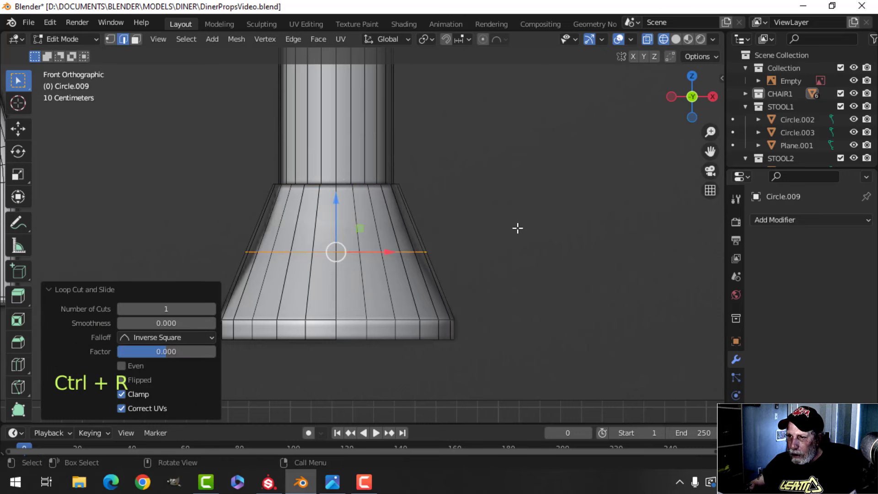
pyautogui.press('s')
pyautogui.click(499, 235)
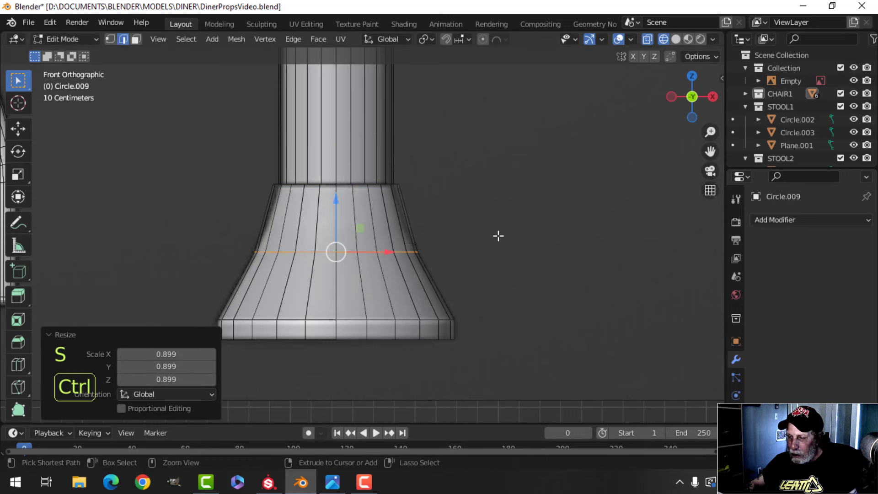
# Bevel the base's middle edge loop about 0.228 m wide with 4 segments and return to solid shading.
pyautogui.hotkey('ctrl', 'b')
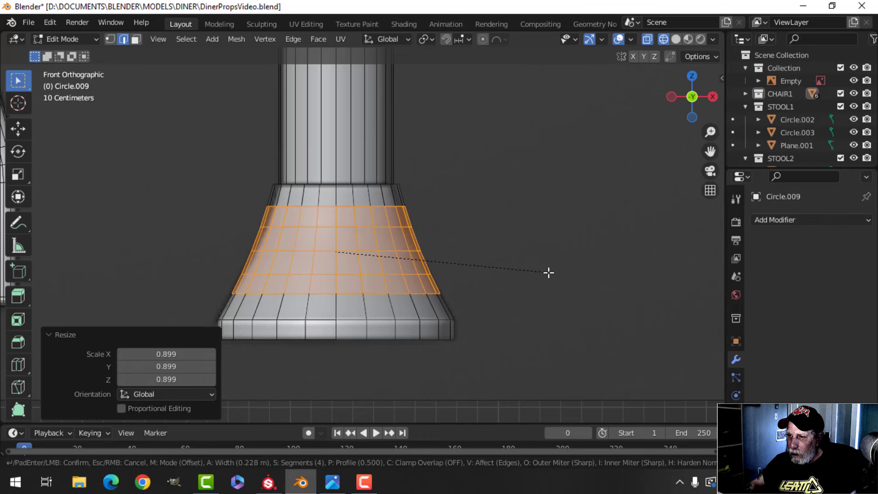
pyautogui.click(548, 273)
pyautogui.moveTo(432, 241)
pyautogui.mouseDown(button='middle')
pyautogui.moveTo(429, 257)
pyautogui.moveTo(457, 274)
pyautogui.moveTo(457, 197)
pyautogui.moveTo(474, 236)
pyautogui.mouseUp(button='middle')
pyautogui.hotkey('alt', 'a')
pyautogui.press('z')
pyautogui.click(478, 214)
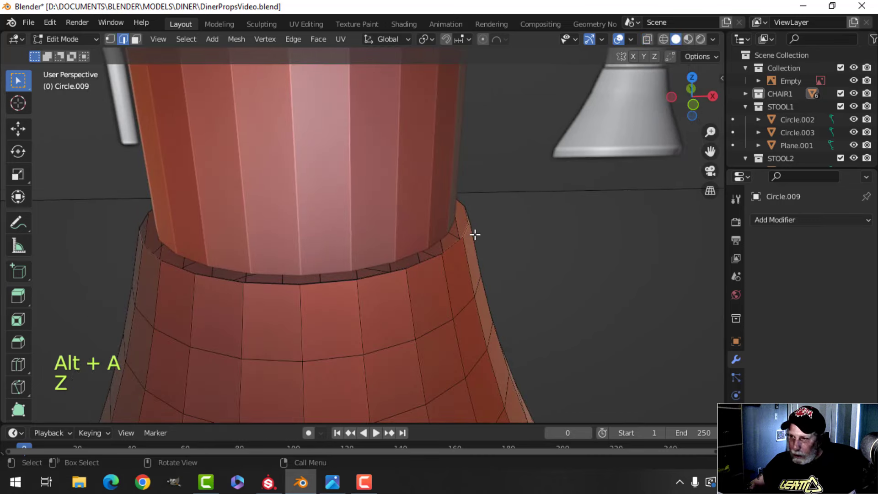
# Extrude the base's top edge loop and scale it inward to close the gap around the column.
pyautogui.press('2')
pyautogui.keyDown('alt'); pyautogui.click(467, 248); pyautogui.keyUp('alt')
pyautogui.press('e')
pyautogui.rightClick(552, 238)
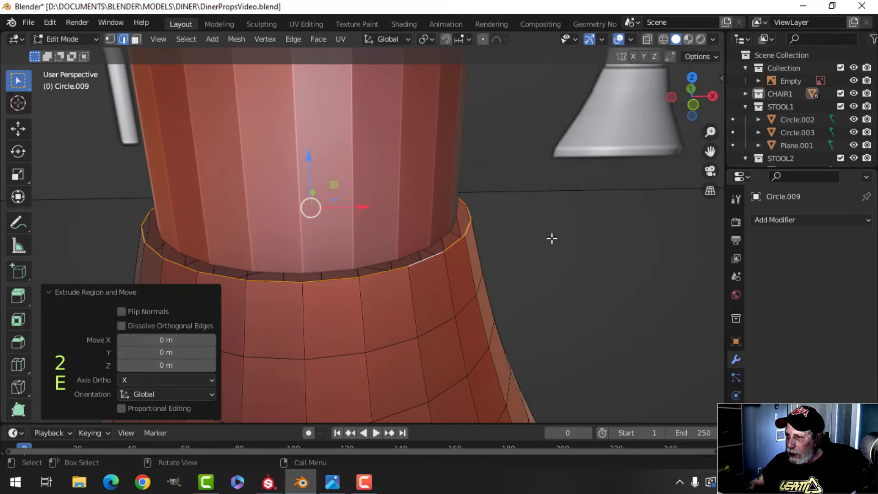
pyautogui.press('s')
pyautogui.click(515, 238)
pyautogui.hotkey('alt', 'a')
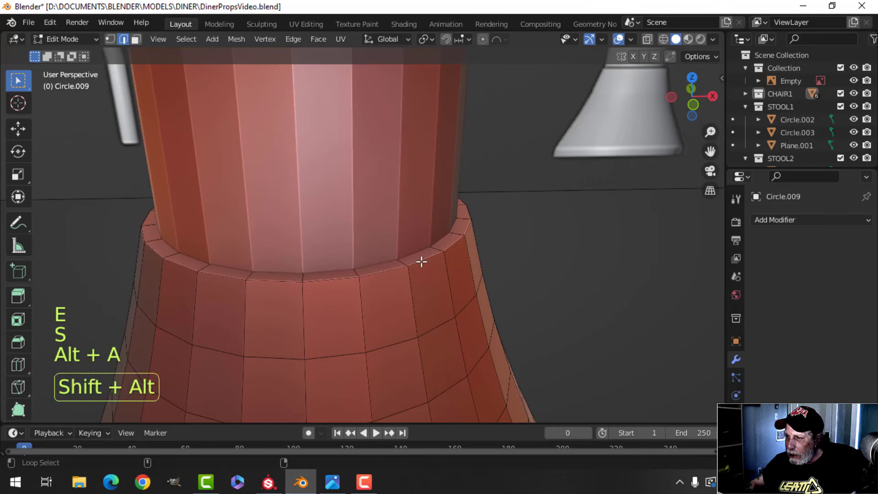
# Bevel the outer edge loop at the top of the base about 0.0066 m wide with 2 segments.
pyautogui.keyDown('alt'); pyautogui.keyDown('shift'); pyautogui.click(421, 261); pyautogui.keyUp('shift'); pyautogui.keyUp('alt')
pyautogui.moveTo(492, 258); pyautogui.dragTo(465, 239, button='middle')
pyautogui.hotkey('ctrl', 'b')
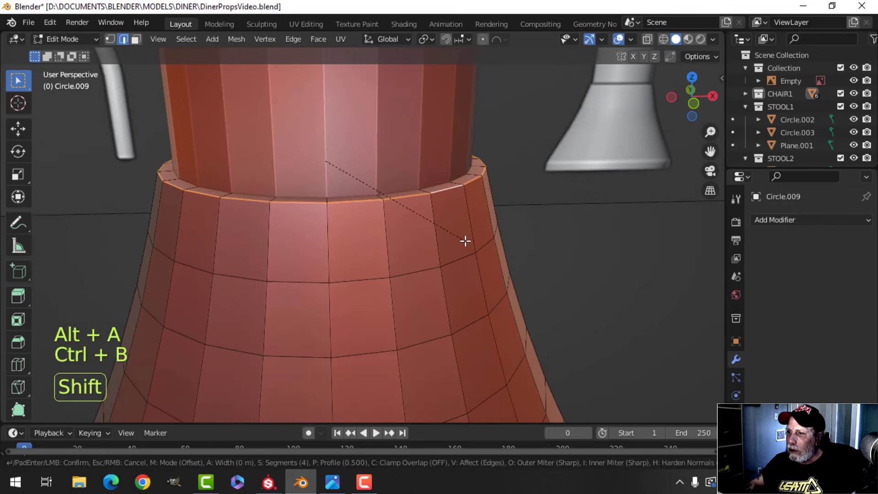
pyautogui.scroll(-2, 498, 257)
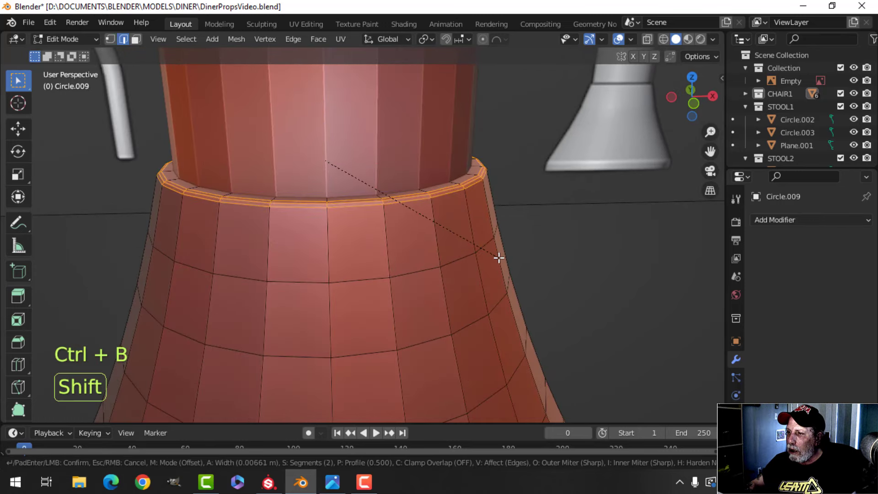
pyautogui.click(498, 258)
pyautogui.scroll(-5, 462, 266)
pyautogui.hotkey('alt', 'a')
# Bevel the edge loop between the flare and the base's bottom rim with a narrow 2-segment bevel.
pyautogui.keyDown('shift'); pyautogui.moveTo(463, 298); pyautogui.dragTo(424, 225, button='middle'); pyautogui.keyUp('shift')
pyautogui.scroll(4, 424, 225)
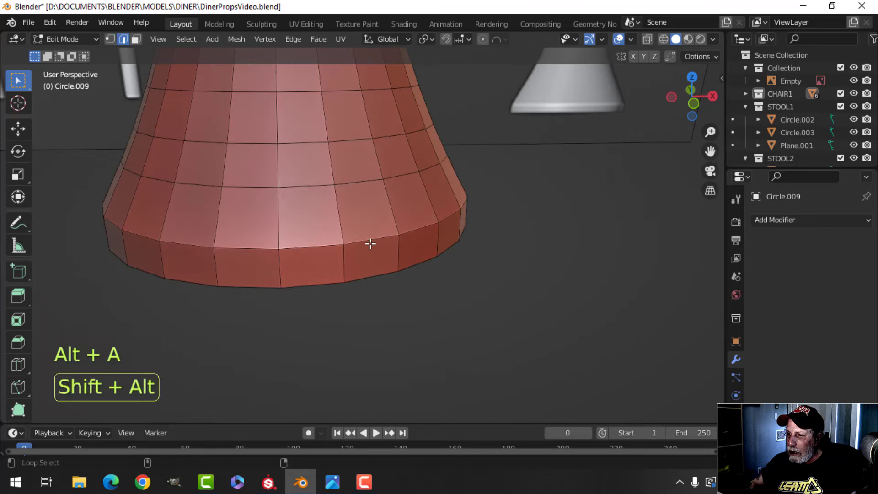
pyautogui.keyDown('alt'); pyautogui.click(374, 235); pyautogui.keyUp('alt')
pyautogui.hotkey('ctrl', 'b')
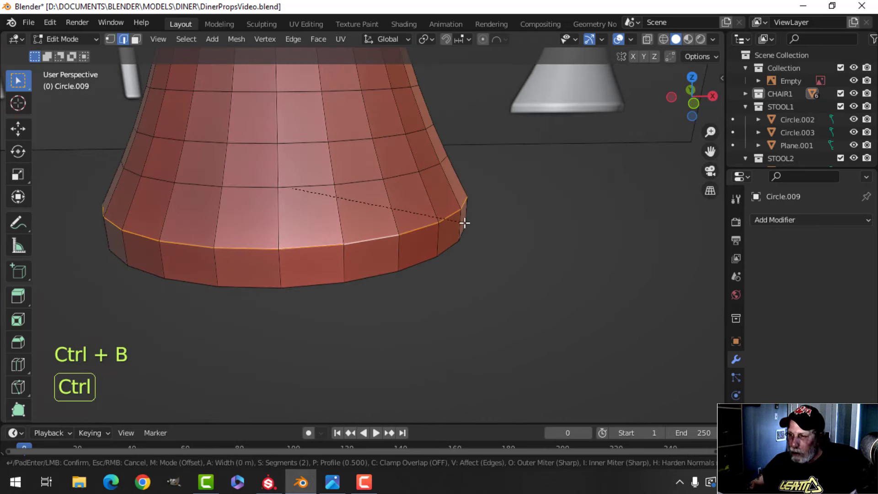
pyautogui.click(496, 247)
# Apply smooth shading to the flared base and the pedestal column in Object Mode.
pyautogui.press('Tab')
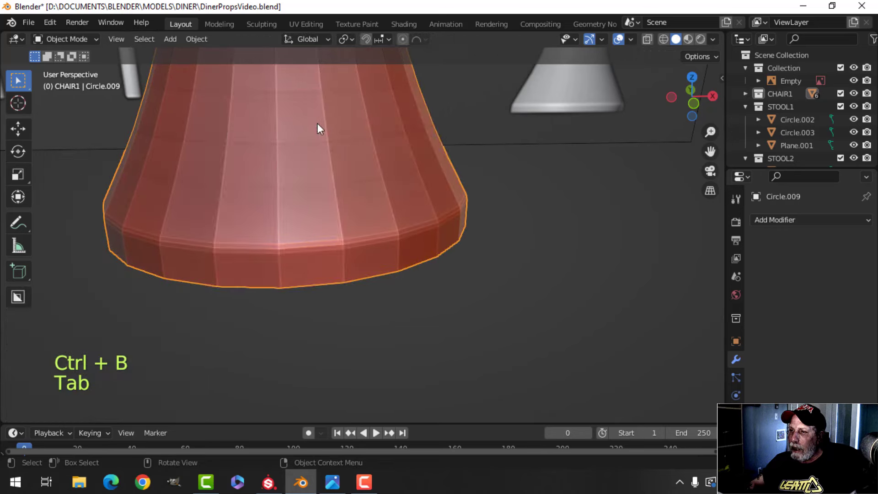
pyautogui.rightClick(316, 121)
pyautogui.click(304, 93)
pyautogui.scroll(-3, 340, 142)
pyautogui.hotkey('alt', 'a')
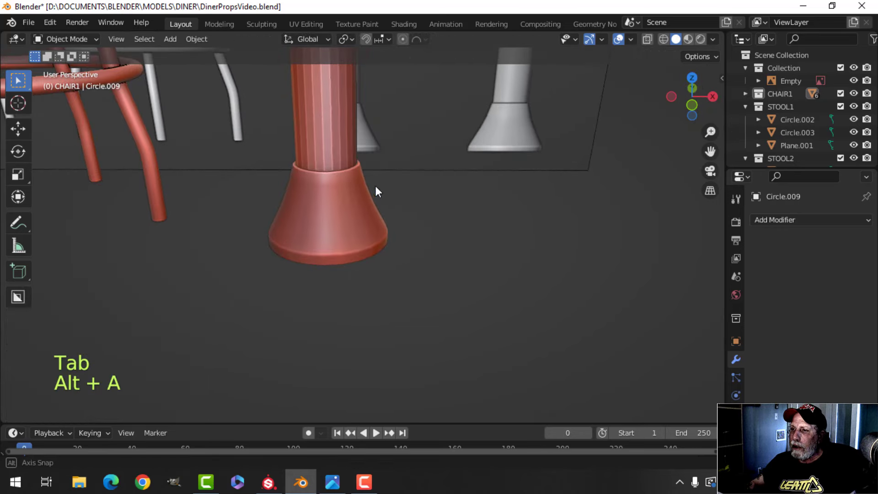
pyautogui.rightClick(318, 113)
pyautogui.click(319, 114)
pyautogui.scroll(-6, 353, 116)
pyautogui.hotkey('alt', 'a')
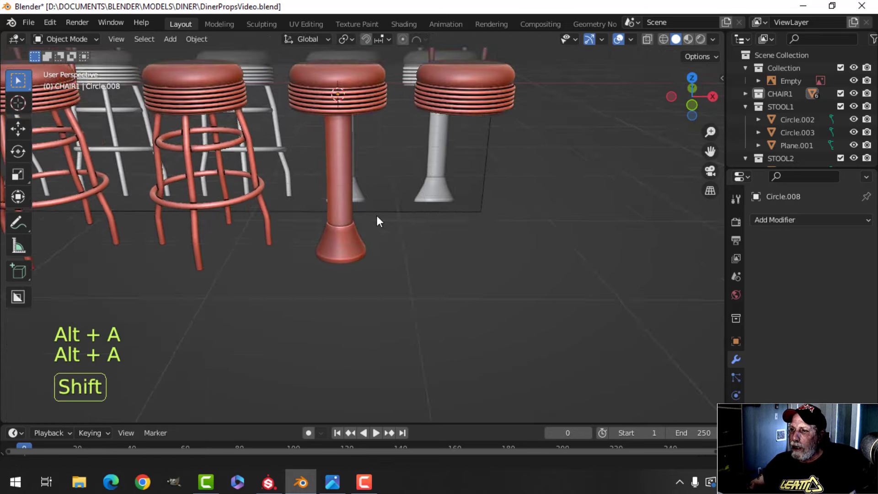
# Recalculate the column's normals to face outside, showing the face orientation overlay only during the correction.
pyautogui.click(631, 39)
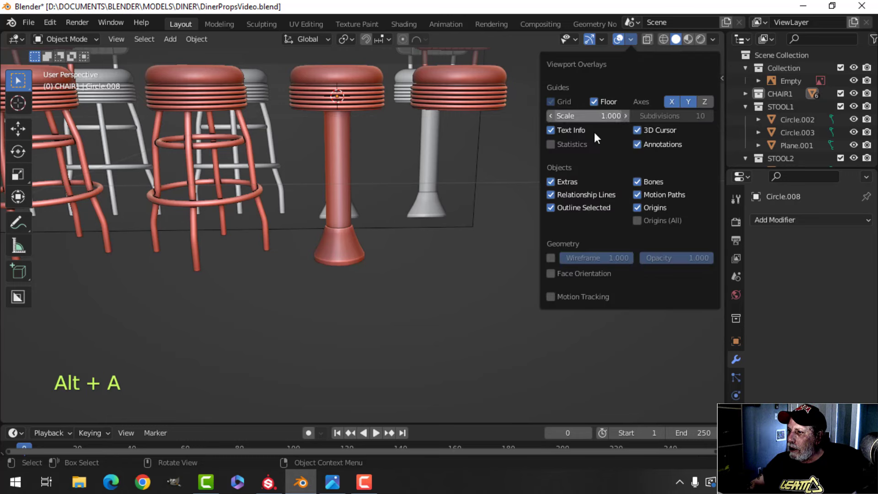
pyautogui.click(577, 273)
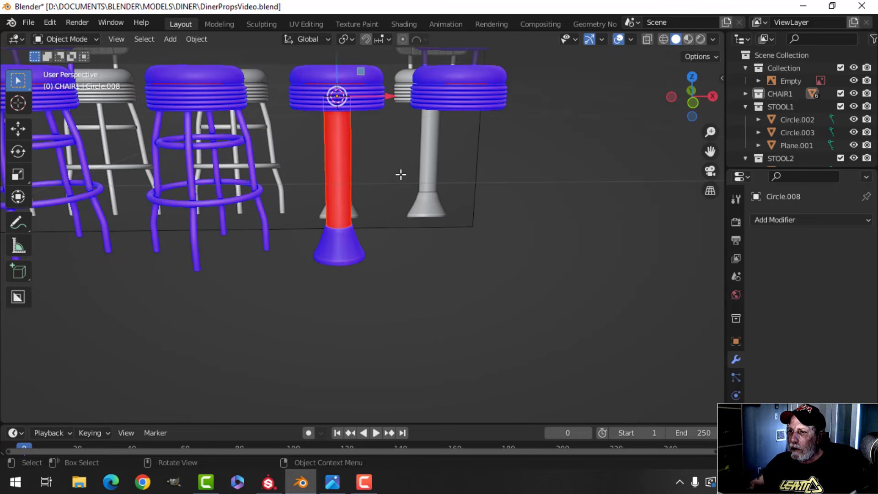
pyautogui.press('Tab')
pyautogui.press('a')
pyautogui.hotkey('alt', 'n')
pyautogui.click(402, 172)
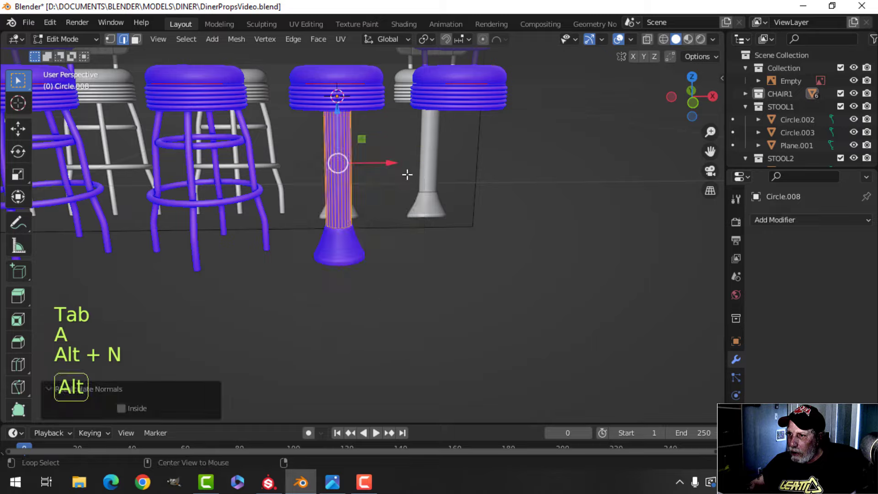
pyautogui.hotkey('alt', 'a')
pyautogui.moveTo(407, 175); pyautogui.dragTo(372, 211, button='middle')
pyautogui.scroll(3, 308, 169)
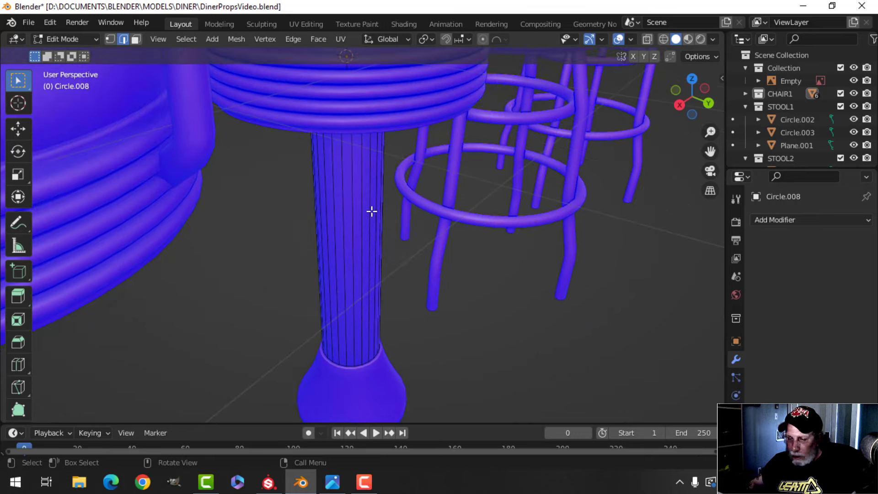
pyautogui.click(628, 39)
pyautogui.click(578, 286)
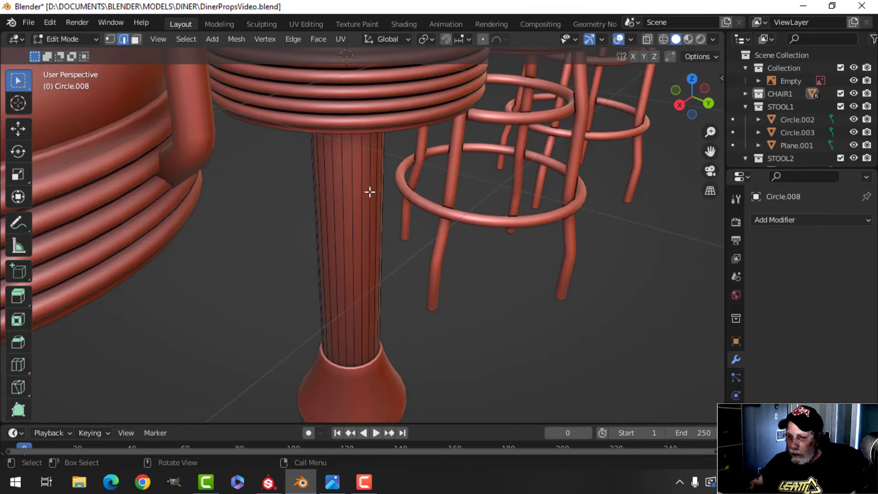
# Mark one vertical edge along the pedestal column as a seam and return to Object Mode.
pyautogui.keyDown('alt'); pyautogui.click(372, 171); pyautogui.keyUp('alt')
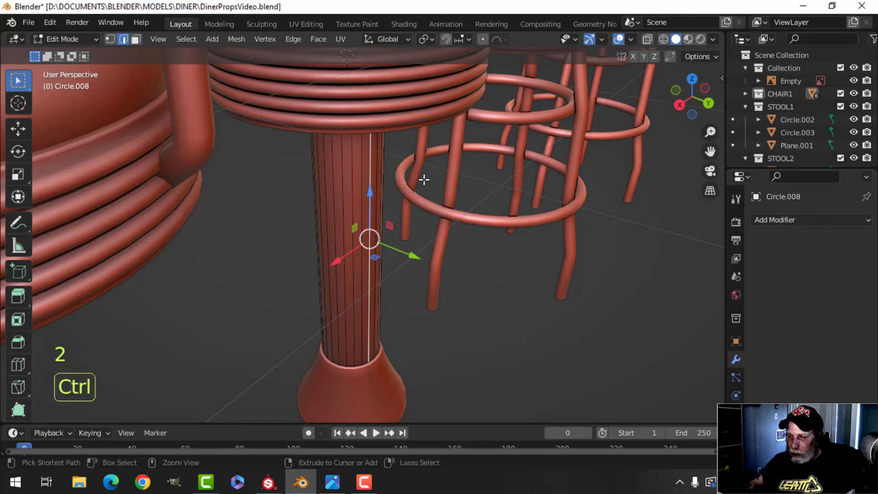
pyautogui.hotkey('ctrl', 'e')
pyautogui.click(392, 257)
pyautogui.scroll(-2, 403, 256)
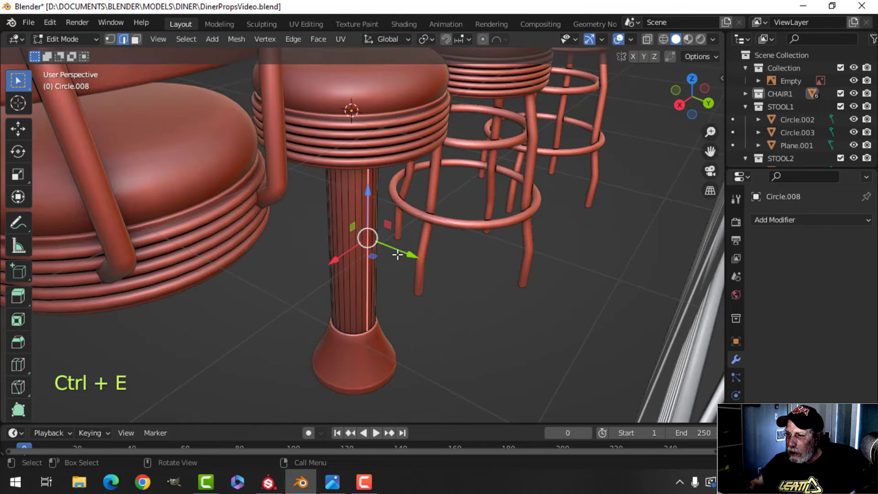
pyautogui.keyDown('shift'); pyautogui.moveTo(448, 274); pyautogui.dragTo(451, 187, button='middle'); pyautogui.keyUp('shift')
pyautogui.moveTo(451, 187); pyautogui.dragTo(489, 190, button='middle')
pyautogui.scroll(2, 388, 215)
pyautogui.keyDown('shift'); pyautogui.moveTo(299, 240); pyautogui.dragTo(341, 162, button='middle'); pyautogui.keyUp('shift')
pyautogui.moveTo(374, 208); pyautogui.dragTo(350, 212, button='middle')
pyautogui.press('Tab')
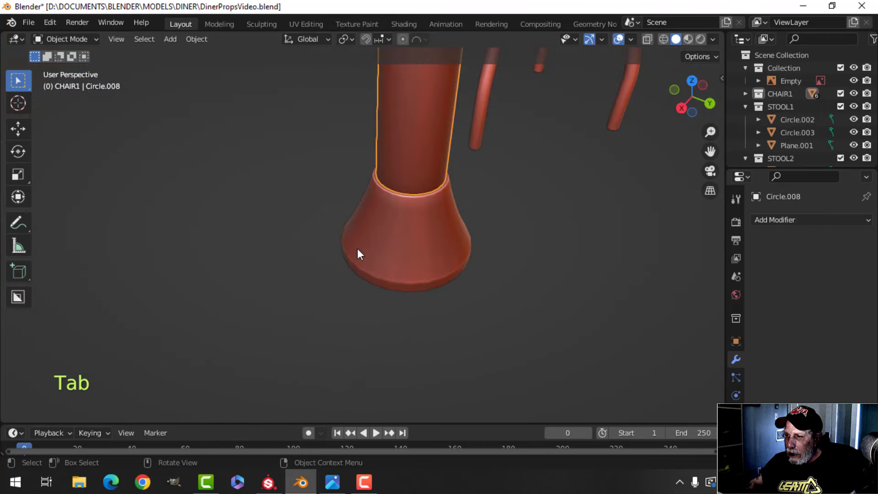
# Mark one vertical edge line running down the flared base as a seam and return to Object Mode.
pyautogui.hotkey('alt', 'a')
pyautogui.click(421, 243)
pyautogui.keyDown('shift'); pyautogui.moveTo(410, 219); pyautogui.dragTo(368, 242, button='middle'); pyautogui.keyUp('shift')
pyautogui.press('Tab')
pyautogui.scroll(2, 293, 195)
pyautogui.scroll(1, 331, 192)
pyautogui.moveTo(368, 242); pyautogui.dragTo(339, 254, button='middle')
pyautogui.hotkey('alt', 'a')
pyautogui.keyDown('shift'); pyautogui.moveTo(437, 245); pyautogui.dragTo(401, 233, button='middle'); pyautogui.keyUp('shift')
pyautogui.moveTo(400, 232); pyautogui.dragTo(304, 234, button='middle')
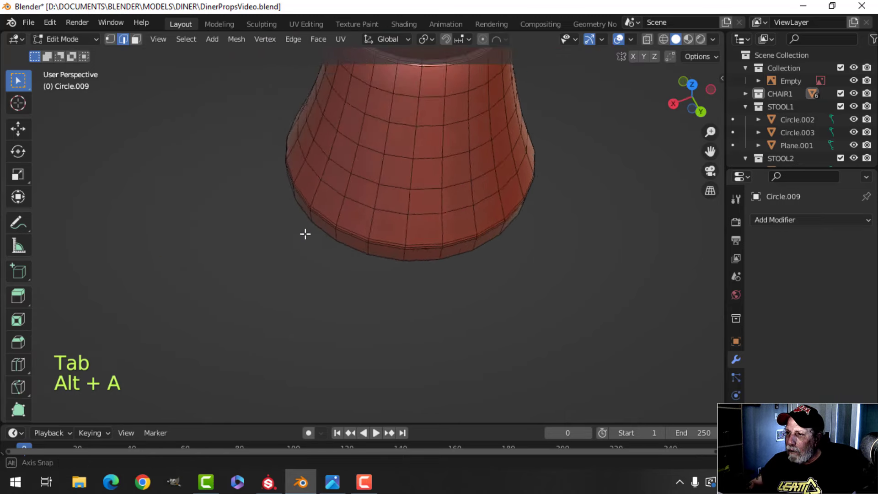
pyautogui.scroll(-2, 502, 215)
pyautogui.keyDown('shift'); pyautogui.moveTo(471, 180); pyautogui.dragTo(470, 218, button='middle'); pyautogui.keyUp('shift')
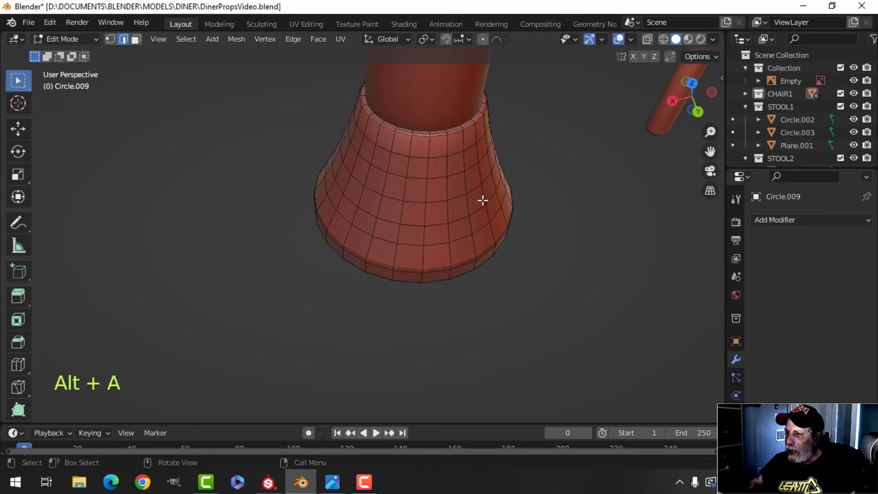
pyautogui.keyDown('alt'); pyautogui.click(483, 200); pyautogui.keyUp('alt')
pyautogui.hotkey('ctrl', 'e')
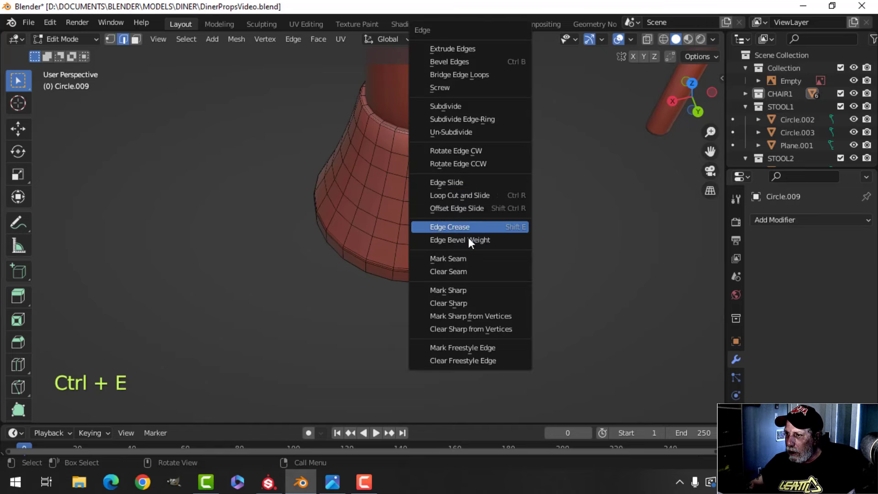
pyautogui.click(464, 260)
pyautogui.press('Tab')
pyautogui.scroll(-3, 384, 202)
pyautogui.hotkey('alt', 'a')
# Move the pedestal column and flared base together into the STOOL2 collection.
pyautogui.scroll(-4, 302, 206)
pyautogui.moveTo(302, 206); pyautogui.dragTo(377, 214, button='middle')
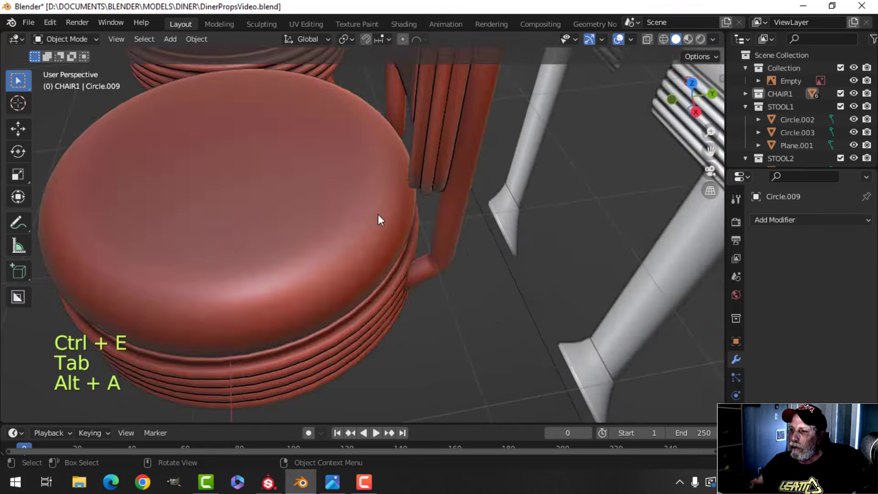
pyautogui.scroll(-9, 378, 214)
pyautogui.moveTo(322, 220); pyautogui.dragTo(471, 177, button='middle')
pyautogui.keyDown('shift'); pyautogui.moveTo(346, 211); pyautogui.dragTo(375, 198, button='middle'); pyautogui.keyUp('shift')
pyautogui.moveTo(375, 198); pyautogui.dragTo(413, 224, button='middle')
pyautogui.scroll(3, 404, 161)
pyautogui.moveTo(407, 167); pyautogui.dragTo(404, 178, button='middle')
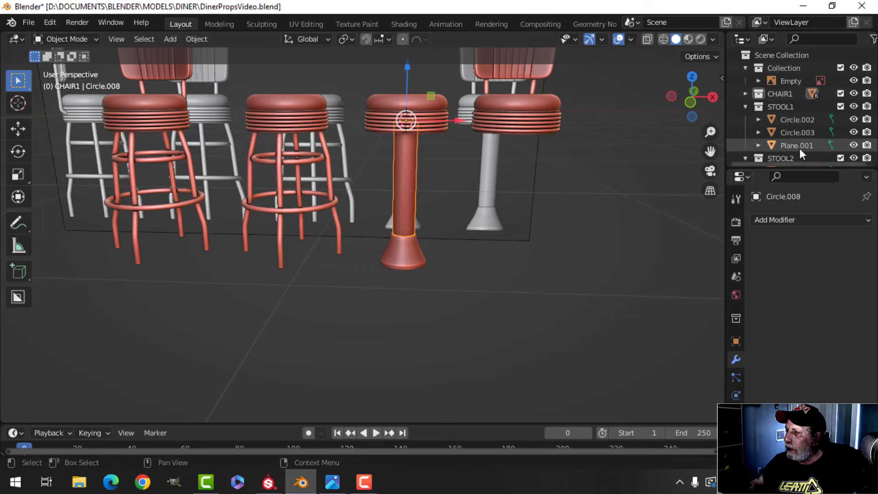
pyautogui.keyDown('shift'); pyautogui.click(405, 251); pyautogui.keyUp('shift')
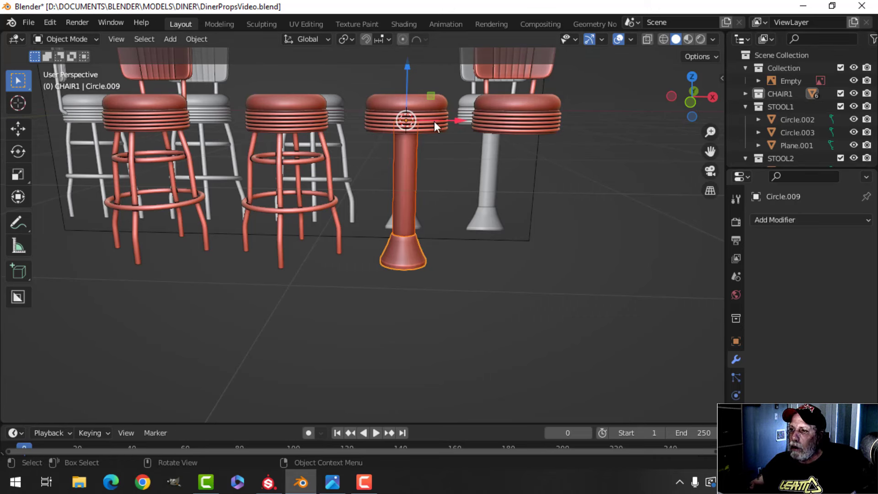
pyautogui.press('m')
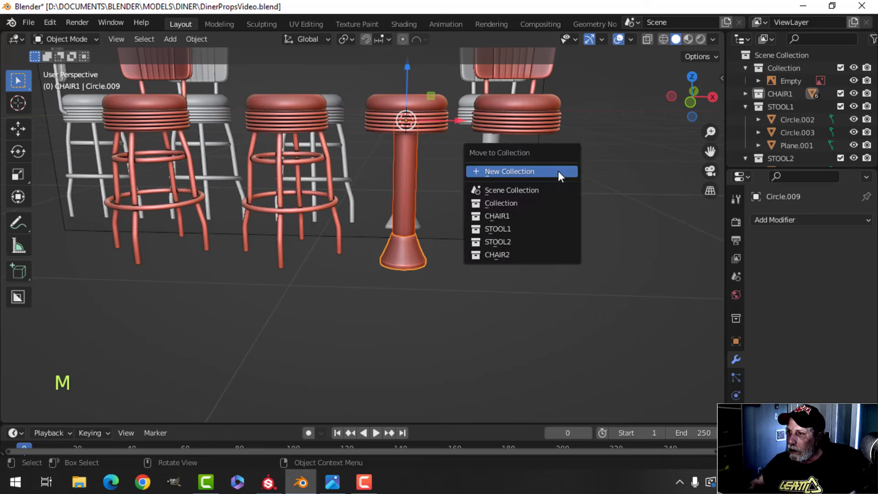
pyautogui.click(526, 240)
# Hide and show the STOOL2 collection to check which parts belong to it.
pyautogui.click(841, 158)
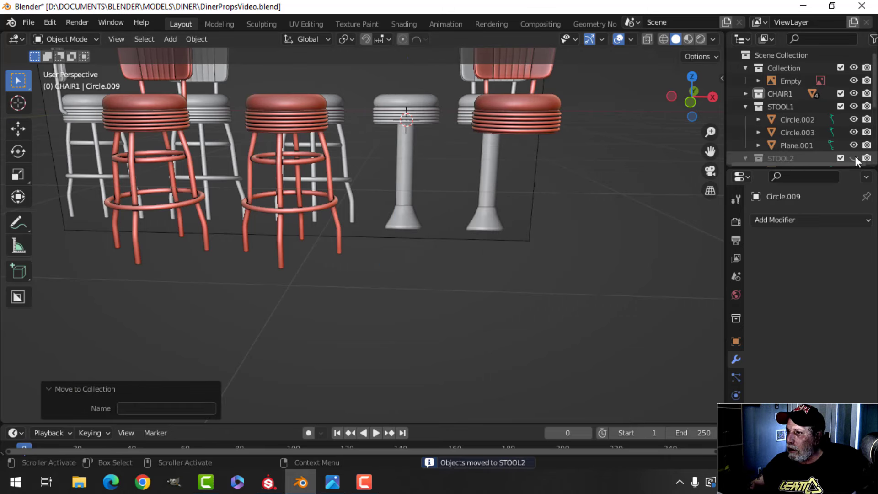
pyautogui.click(842, 158)
pyautogui.hotkey('alt', 'a')
# Duplicate the column and base in front view and move the copy about 2.469 m along X under the pedestal chair's seat.
pyautogui.keyDown('shift'); pyautogui.click(424, 247); pyautogui.keyUp('shift')
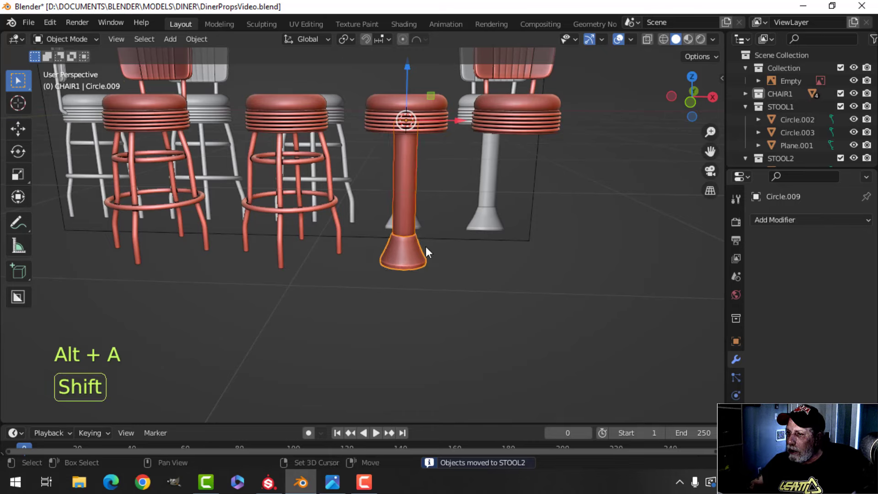
pyautogui.keyDown('shift'); pyautogui.moveTo(426, 246); pyautogui.dragTo(418, 208, button='middle'); pyautogui.keyUp('shift')
pyautogui.press('KP_1')
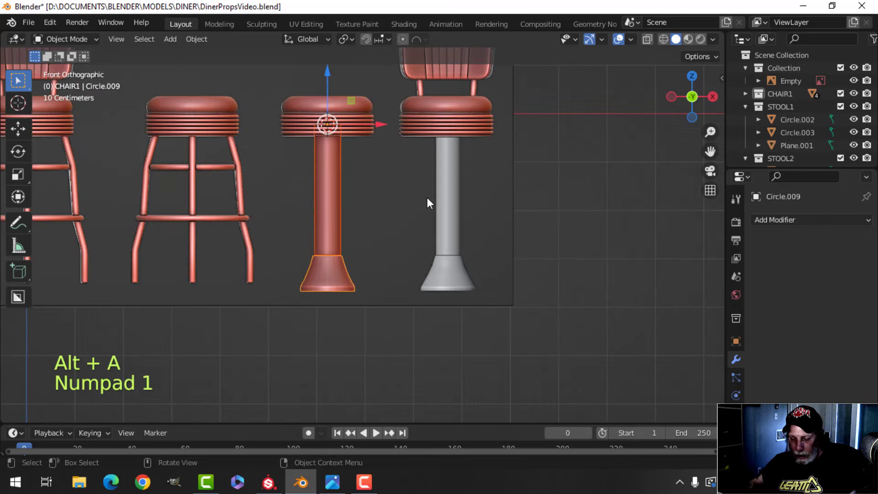
pyautogui.hotkey('shift', 'd')
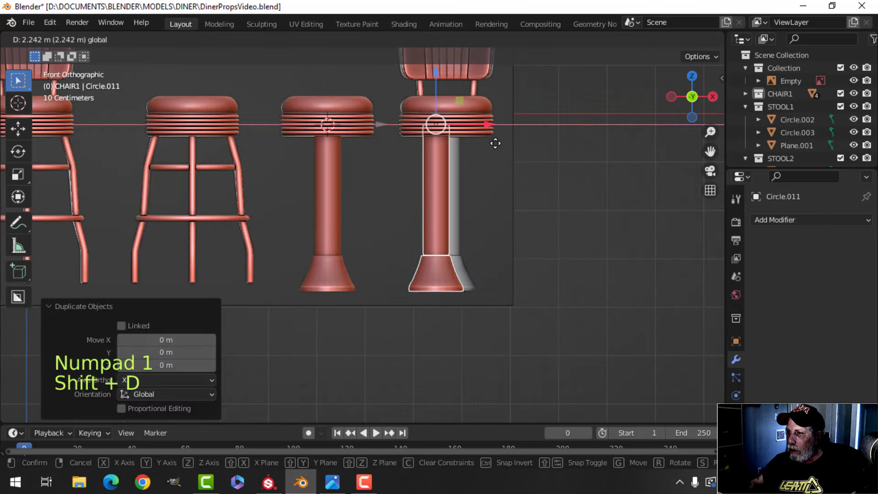
pyautogui.click(502, 144)
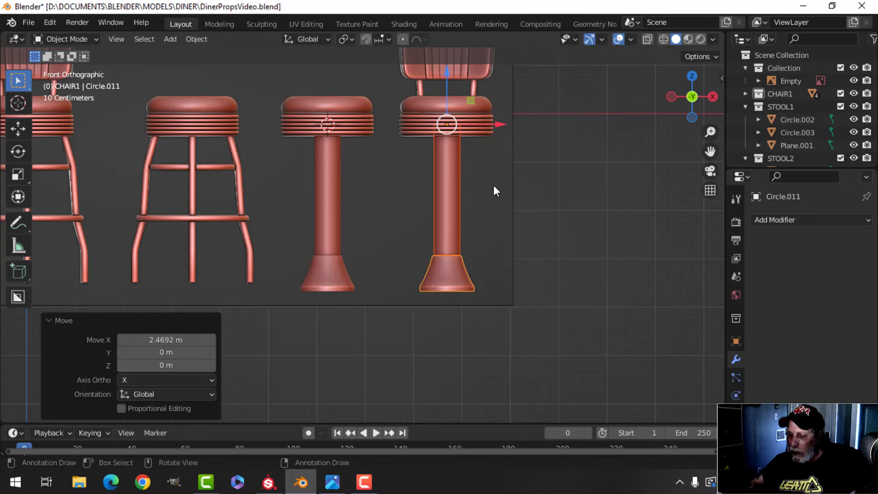
# Move the duplicated column and base into the CHAIR2 collection.
pyautogui.press('m')
pyautogui.click(472, 199)
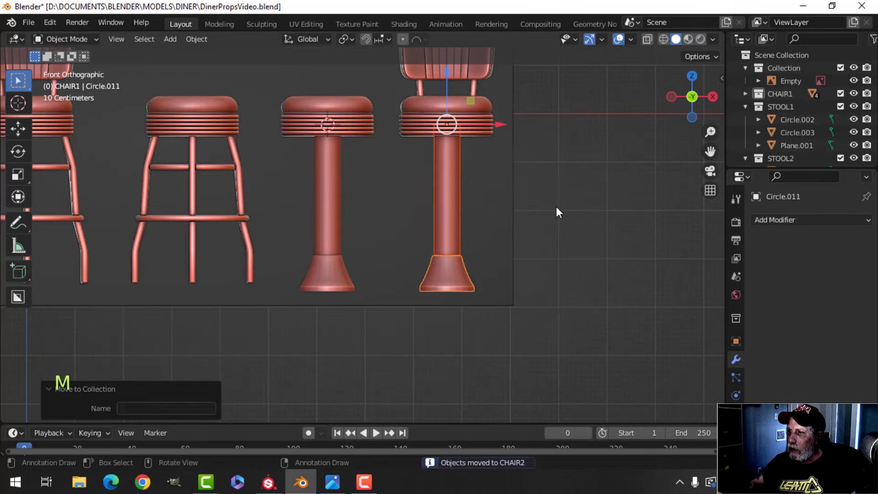
pyautogui.scroll(-2, 556, 208)
pyautogui.hotkey('alt', 'a')
pyautogui.moveTo(489, 210); pyautogui.dragTo(502, 220, button='middle')
pyautogui.scroll(-3, 501, 220)
pyautogui.keyDown('shift'); pyautogui.moveTo(426, 229); pyautogui.dragTo(492, 246, button='middle'); pyautogui.keyUp('shift')
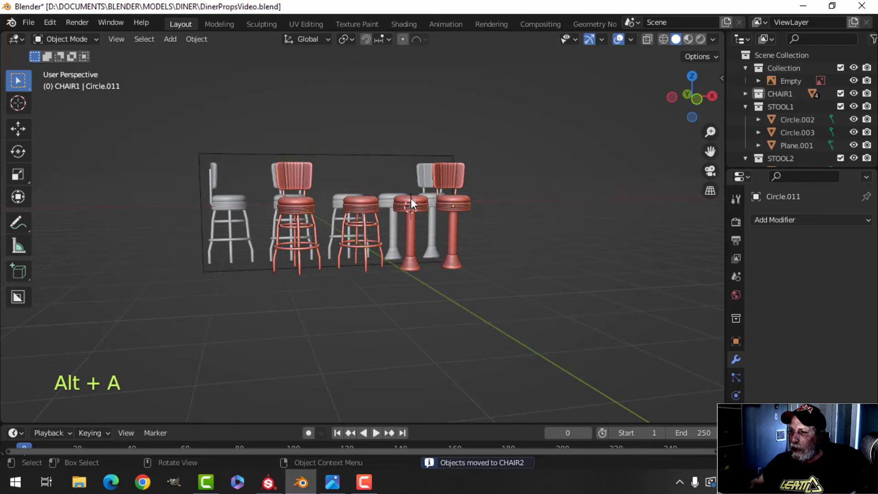
# Delete the reference image behind the chairs and stools.
pyautogui.click(371, 185)
pyautogui.moveTo(371, 186); pyautogui.dragTo(305, 193, button='middle')
pyautogui.press('x')
pyautogui.click(384, 231)
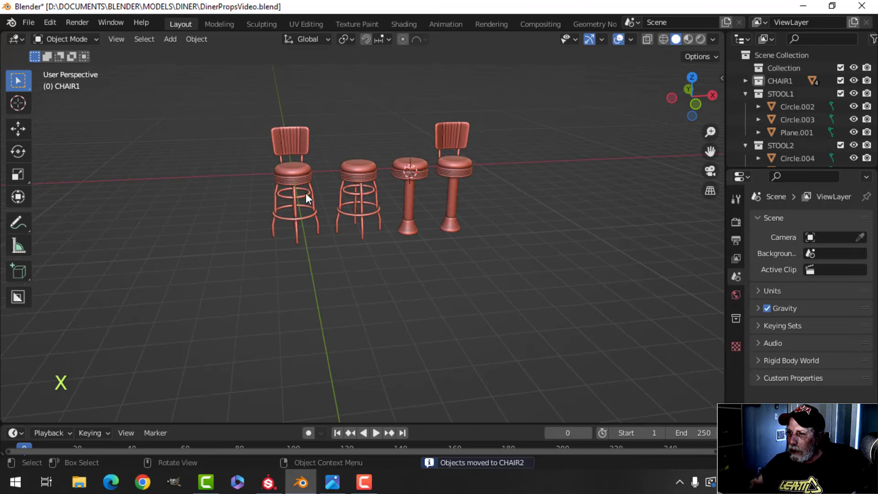
# Collapse the STOOL1 and STOOL2 collections in the outliner.
pyautogui.click(746, 94)
pyautogui.click(746, 107)
pyautogui.click(745, 119)
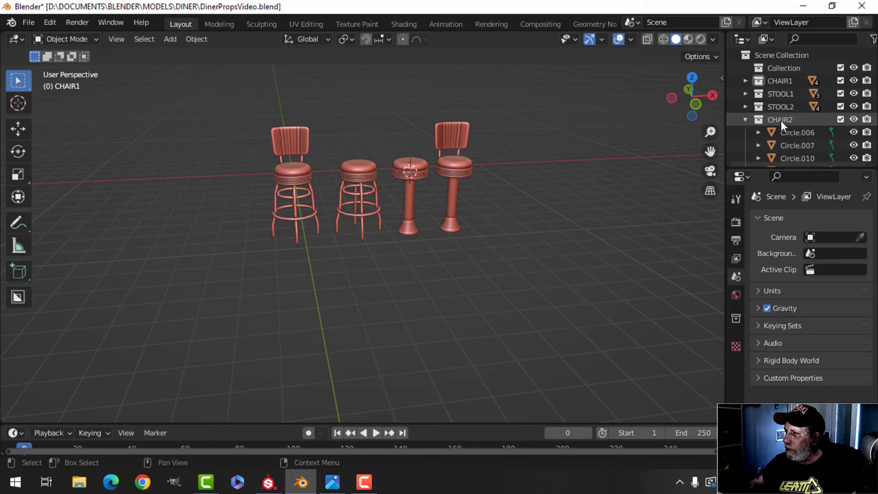
# Collapse the CHAIR2 collection and toggle the chair and stool collections' visibility to check which parts each one contains.
pyautogui.click(745, 119)
pyautogui.click(853, 80)
pyautogui.click(853, 80)
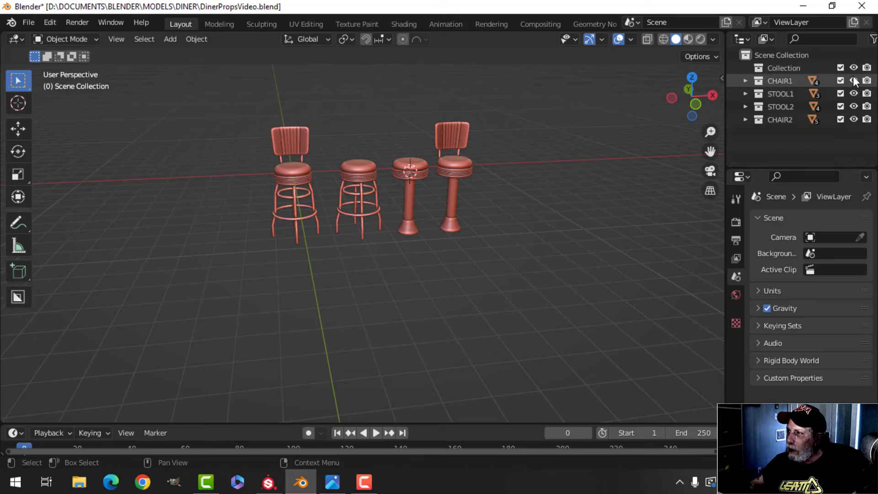
pyautogui.click(852, 93)
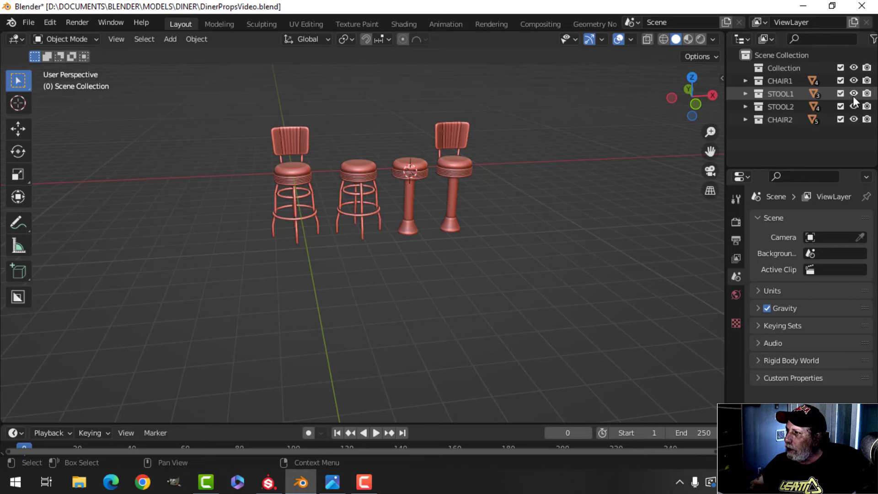
pyautogui.click(853, 104)
pyautogui.click(854, 104)
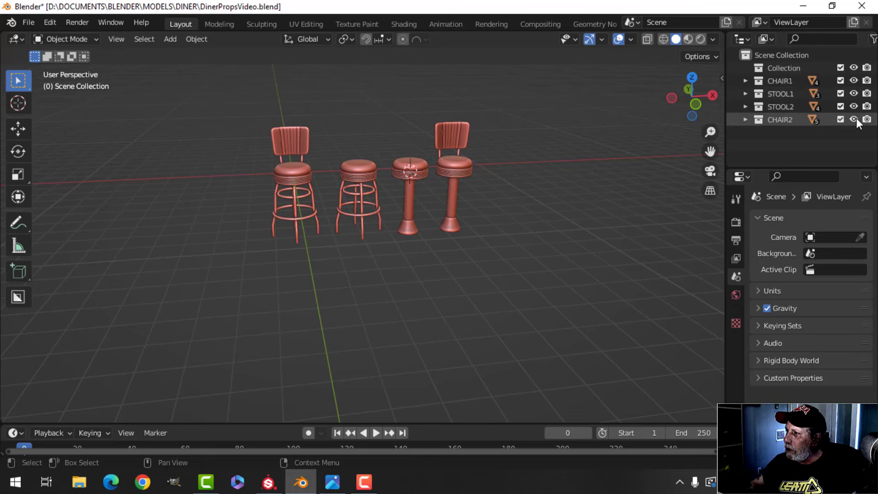
pyautogui.click(854, 119)
pyautogui.click(854, 119)
# Clear the selection and examine the four chair and stool models up close from several angles.
pyautogui.hotkey('alt', 'a')
pyautogui.scroll(4, 353, 284)
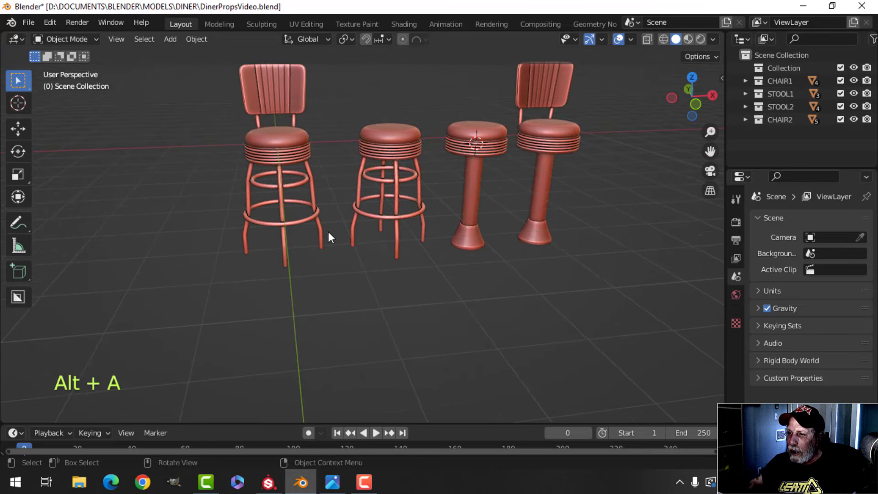
pyautogui.moveTo(327, 232); pyautogui.dragTo(375, 279, button='middle')
pyautogui.scroll(3, 421, 251)
pyautogui.moveTo(375, 279); pyautogui.dragTo(378, 247, button='middle')
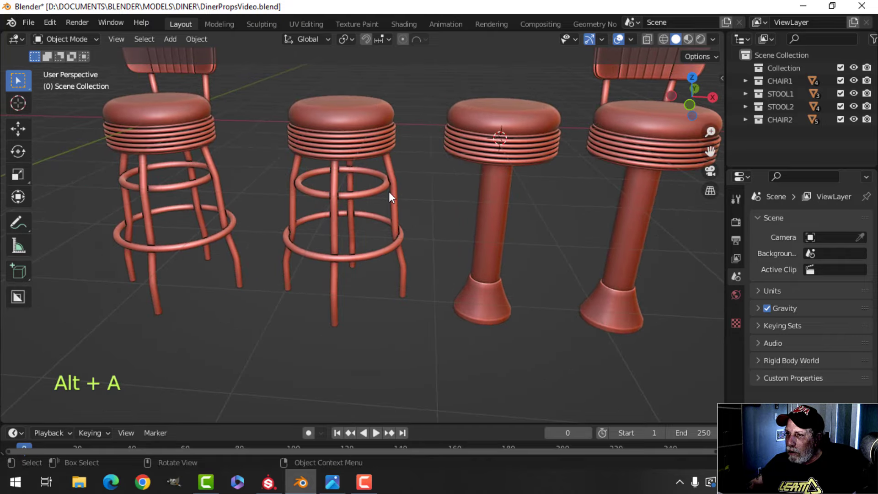
pyautogui.keyDown('shift'); pyautogui.moveTo(388, 191); pyautogui.dragTo(358, 243, button='middle'); pyautogui.keyUp('shift')
pyautogui.moveTo(358, 244); pyautogui.dragTo(349, 265, button='middle')
pyautogui.scroll(2, 354, 279)
pyautogui.scroll(-3, 351, 279)
pyautogui.moveTo(349, 264); pyautogui.dragTo(344, 256, button='middle')
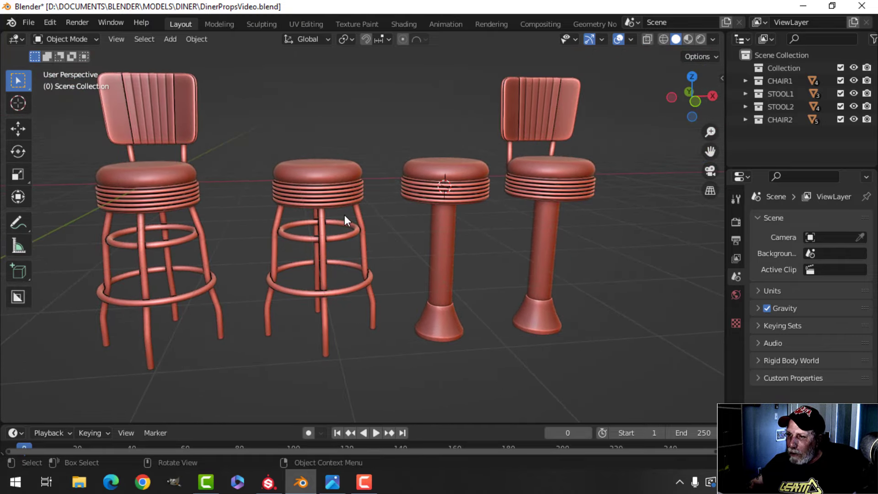
# Join the four-legged stool's cushion, ribbed seat band and leg frame into a single object.
pyautogui.click(335, 172)
pyautogui.moveTo(328, 223); pyautogui.dragTo(332, 198, button='middle')
pyautogui.click(332, 199)
pyautogui.keyDown('shift'); pyautogui.click(343, 168); pyautogui.keyUp('shift')
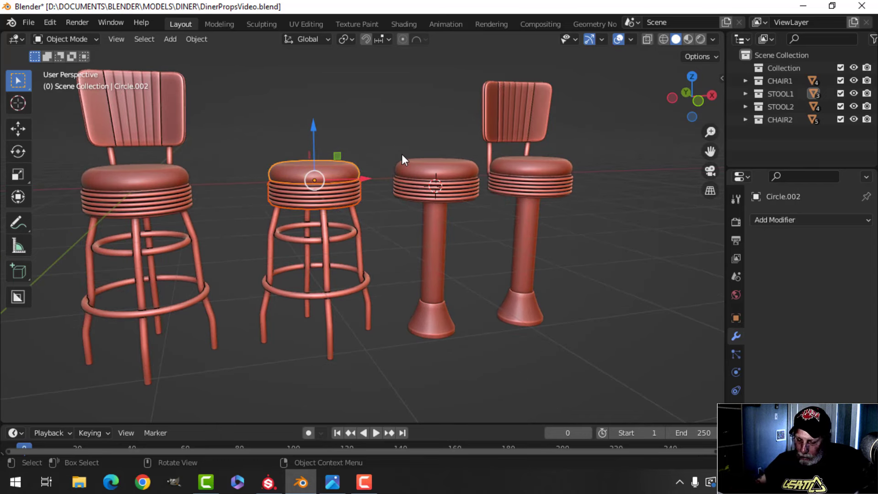
pyautogui.hotkey('ctrl', 'j')
pyautogui.keyDown('shift'); pyautogui.click(330, 230); pyautogui.keyUp('shift')
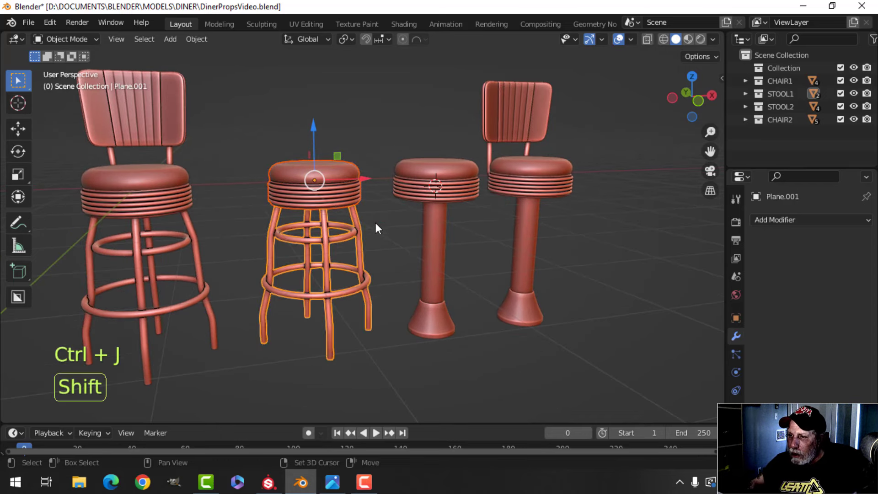
pyautogui.hotkey('ctrl', 'j')
pyautogui.hotkey('alt', 'a')
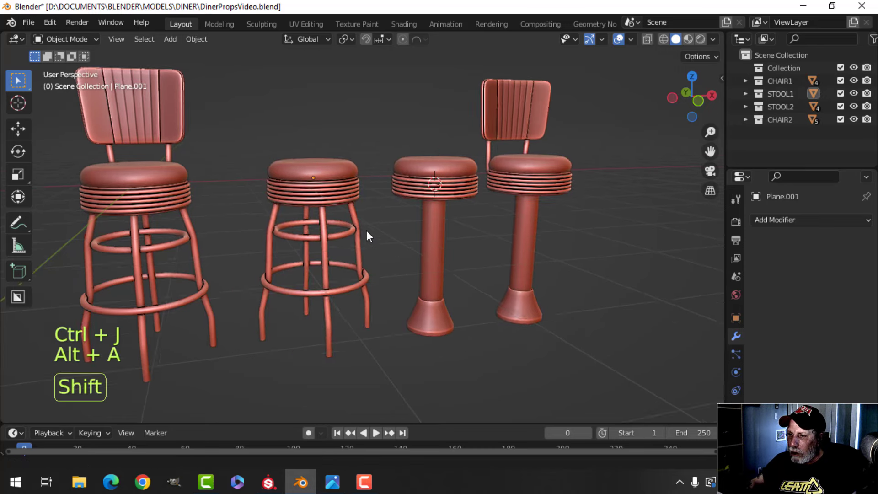
# Join the pedestal stool's flared base, column and seat parts into a single object.
pyautogui.keyDown('shift'); pyautogui.moveTo(366, 230); pyautogui.dragTo(419, 198, button='middle'); pyautogui.keyUp('shift')
pyautogui.click(430, 159)
pyautogui.click(422, 207)
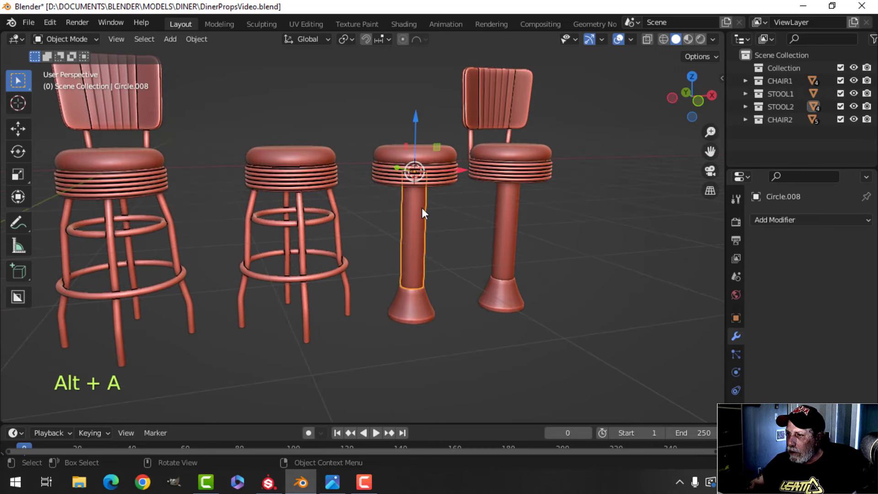
pyautogui.click(409, 304)
pyautogui.keyDown('shift'); pyautogui.click(415, 251); pyautogui.keyUp('shift')
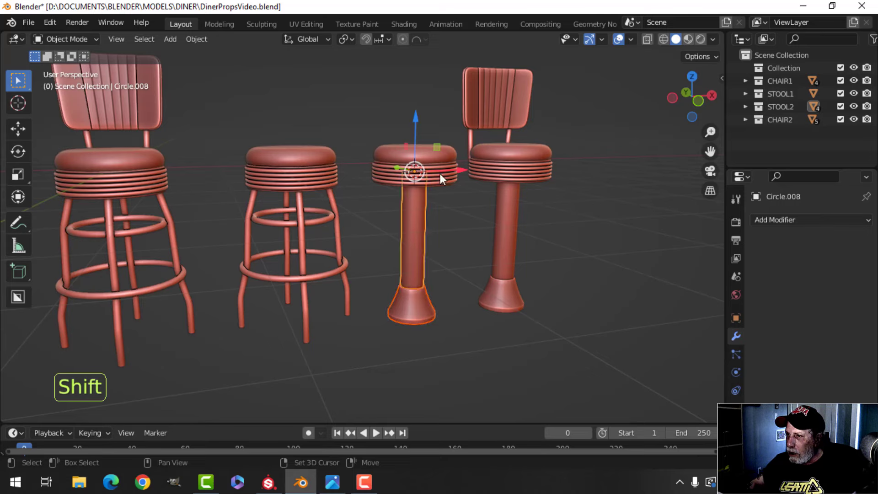
pyautogui.keyDown('shift'); pyautogui.click(440, 174); pyautogui.keyUp('shift')
pyautogui.hotkey('ctrl', 'j')
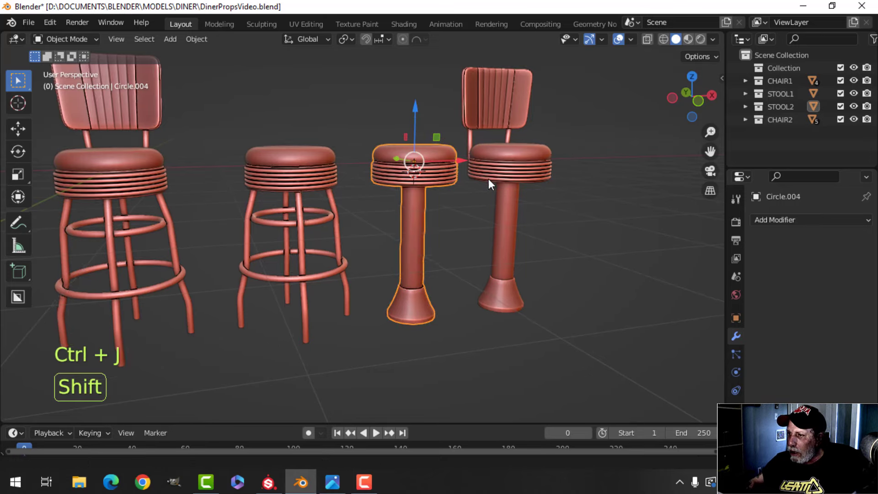
pyautogui.hotkey('alt', 'a')
# Join the pedestal chair's cushion, ribbed band, column, flared base and backrest into a single object.
pyautogui.keyDown('shift'); pyautogui.moveTo(488, 179); pyautogui.dragTo(405, 168, button='middle'); pyautogui.keyUp('shift')
pyautogui.click(405, 170)
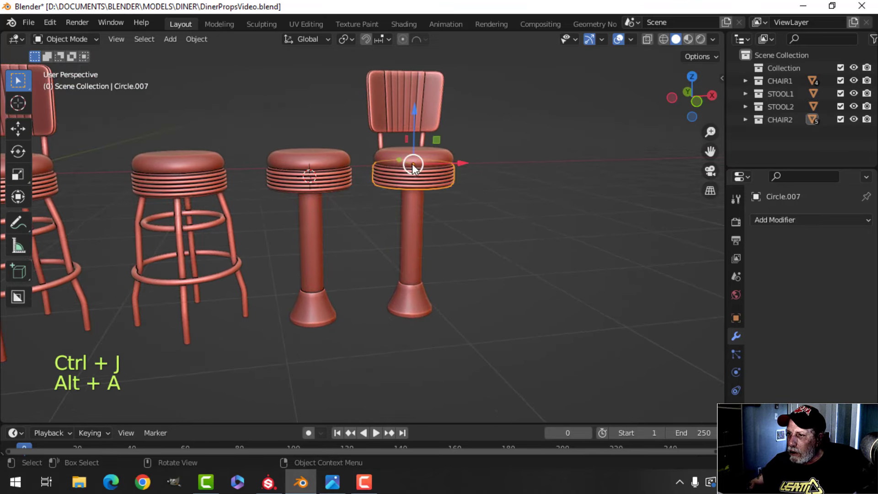
pyautogui.click(419, 155)
pyautogui.keyDown('shift'); pyautogui.click(413, 174); pyautogui.keyUp('shift')
pyautogui.keyDown('shift'); pyautogui.click(415, 213); pyautogui.keyUp('shift')
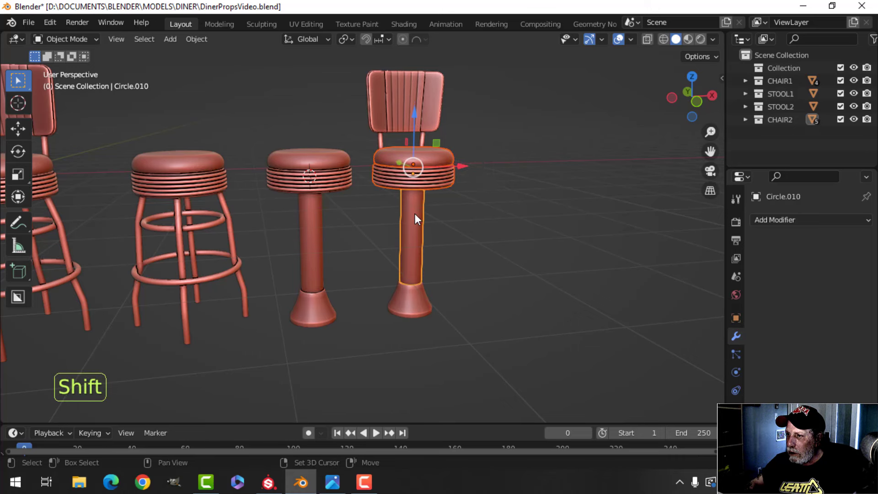
pyautogui.keyDown('shift'); pyautogui.click(417, 299); pyautogui.keyUp('shift')
pyautogui.hotkey('ctrl', 'j')
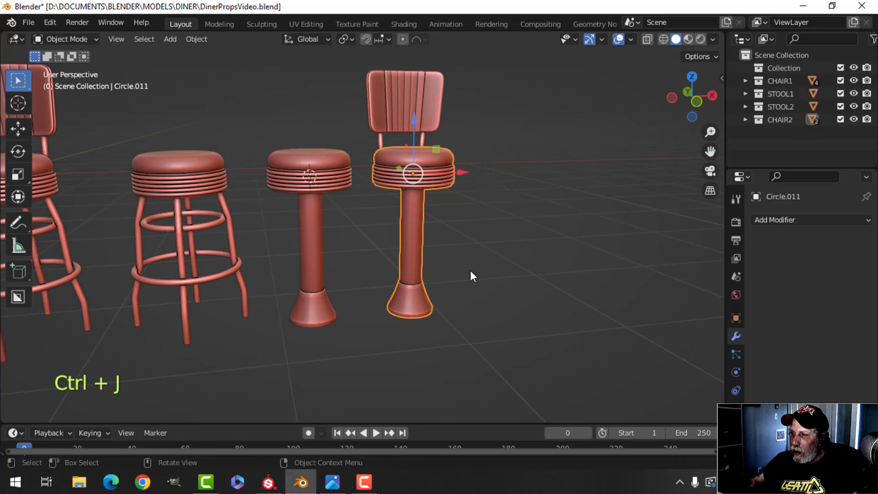
pyautogui.keyDown('shift'); pyautogui.click(401, 118); pyautogui.keyUp('shift')
pyautogui.hotkey('ctrl', 'j')
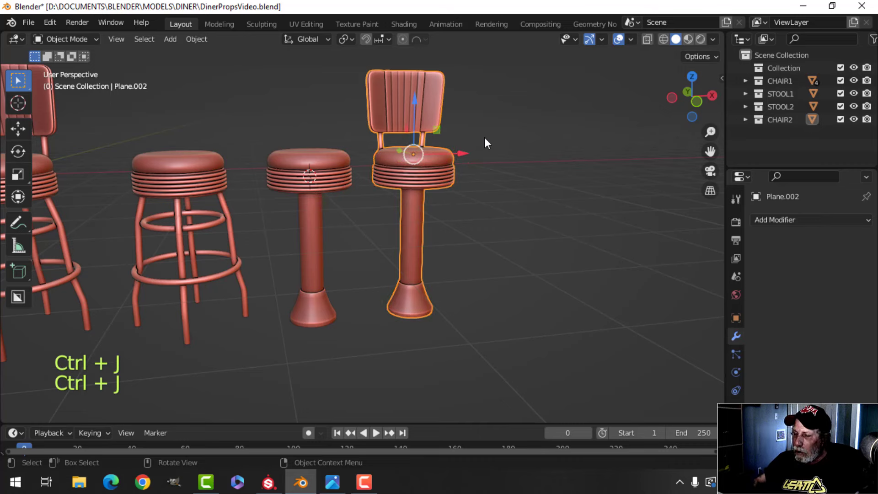
pyautogui.scroll(-2, 484, 137)
pyautogui.hotkey('alt', 'a')
# Join the four-legged chair's leg frame, ribbed band, cushion and backrest into a single object.
pyautogui.keyDown('shift'); pyautogui.moveTo(187, 229); pyautogui.dragTo(301, 241, button='middle'); pyautogui.keyUp('shift')
pyautogui.scroll(2, 302, 241)
pyautogui.click(190, 247)
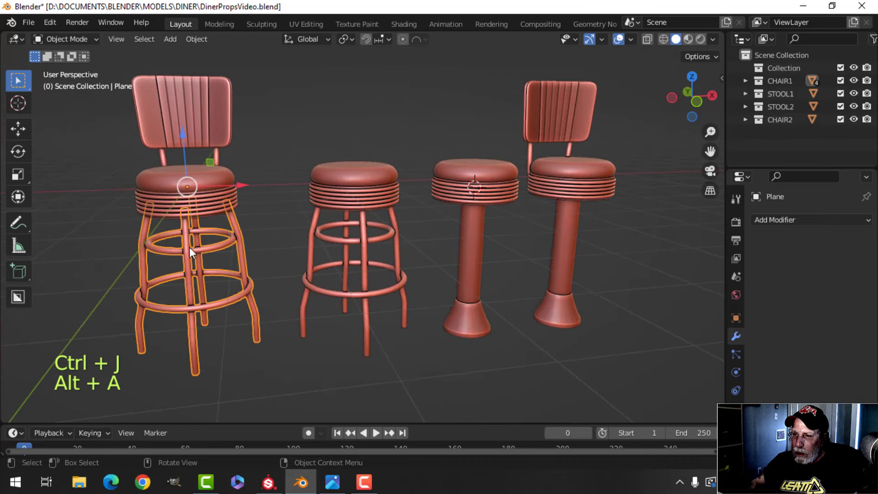
pyautogui.keyDown('shift'); pyautogui.click(208, 188); pyautogui.keyUp('shift')
pyautogui.keyDown('shift'); pyautogui.click(221, 167); pyautogui.keyUp('shift')
pyautogui.keyDown('shift'); pyautogui.click(226, 129); pyautogui.keyUp('shift')
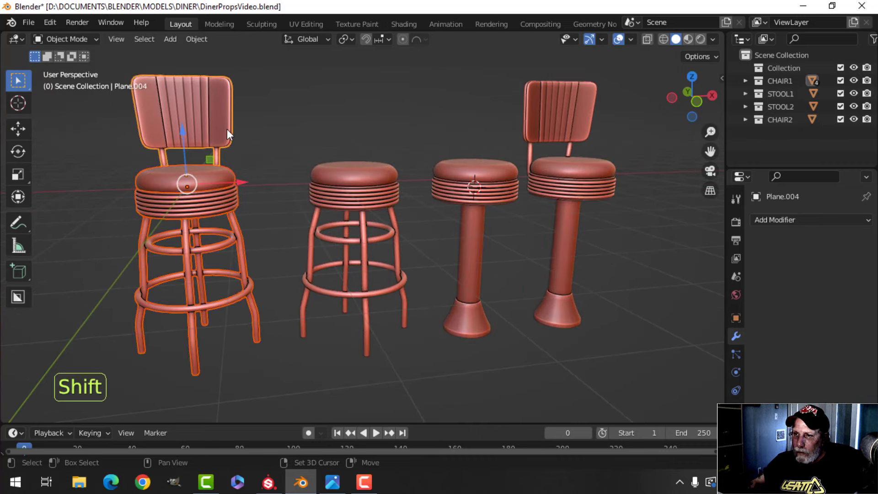
pyautogui.hotkey('ctrl', 'j')
pyautogui.hotkey('alt', 'a')
# Merge all vertices of the four joined models by distance at 0.0001 m, and return to Object Mode with nothing selected.
pyautogui.scroll(-2, 460, 148)
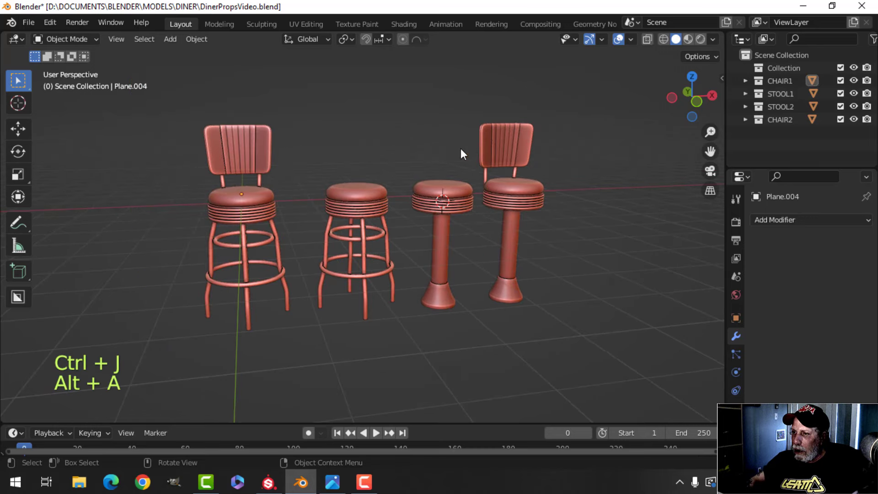
pyautogui.press('a')
pyautogui.press('Tab')
pyautogui.press('a')
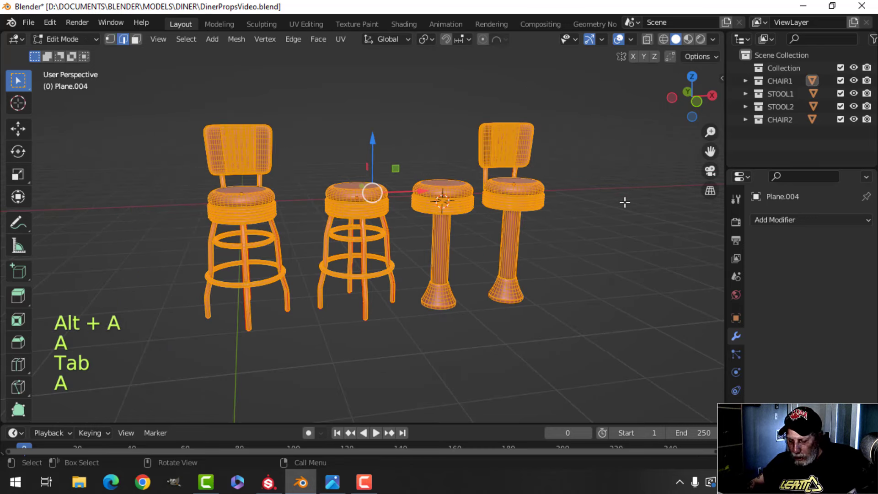
pyautogui.press('m')
pyautogui.click(627, 207)
pyautogui.hotkey('alt', 'a')
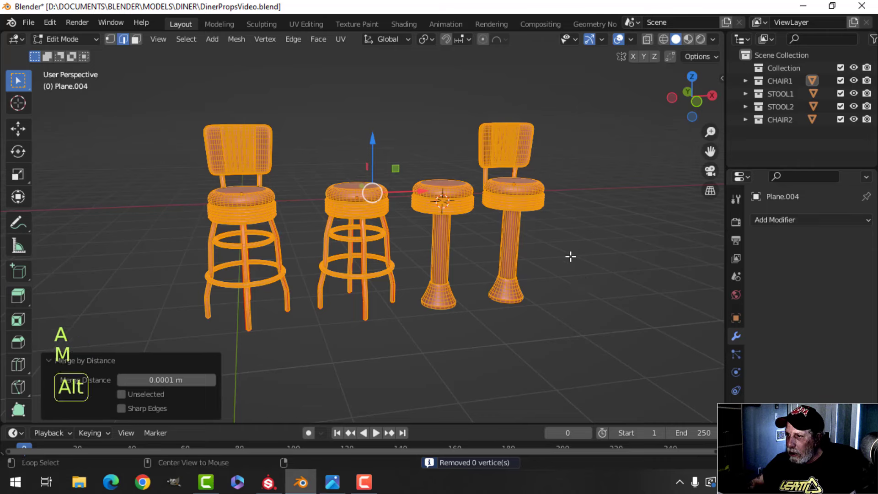
pyautogui.press('Tab')
pyautogui.hotkey('alt', 'a')
pyautogui.click(630, 38)
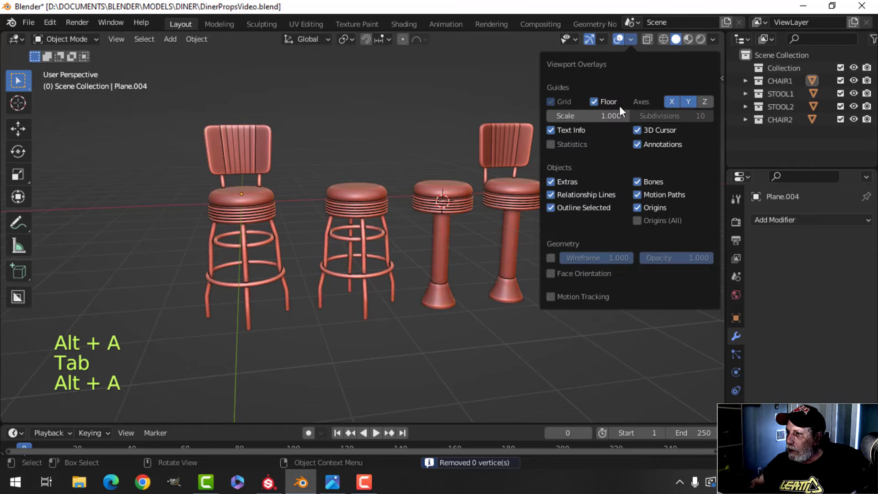
pyautogui.scroll(-4, 476, 218)
pyautogui.keyDown('shift'); pyautogui.moveTo(466, 216); pyautogui.dragTo(421, 226, button='middle'); pyautogui.keyUp('shift')
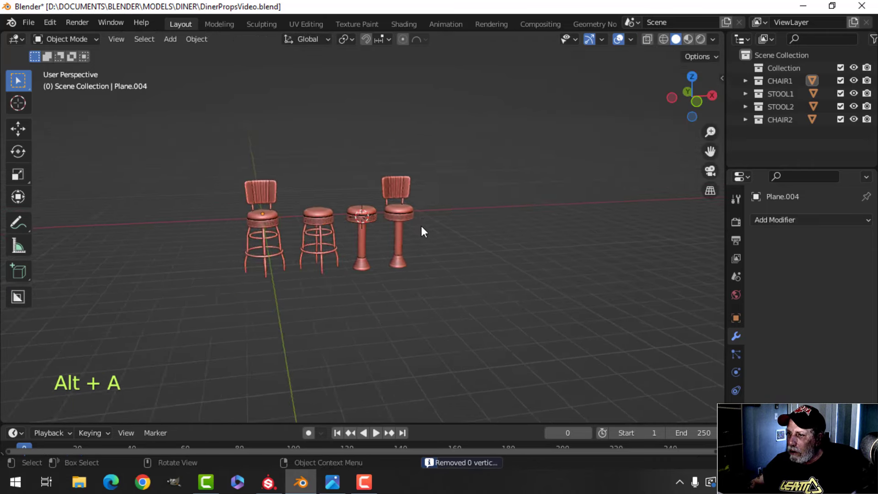
# Add a new material to the four-legged chair and name it CHAIR1.
pyautogui.scroll(3, 411, 227)
pyautogui.keyDown('shift'); pyautogui.moveTo(278, 232); pyautogui.dragTo(320, 234, button='middle'); pyautogui.keyUp('shift')
pyautogui.click(259, 208)
pyautogui.click(736, 426)
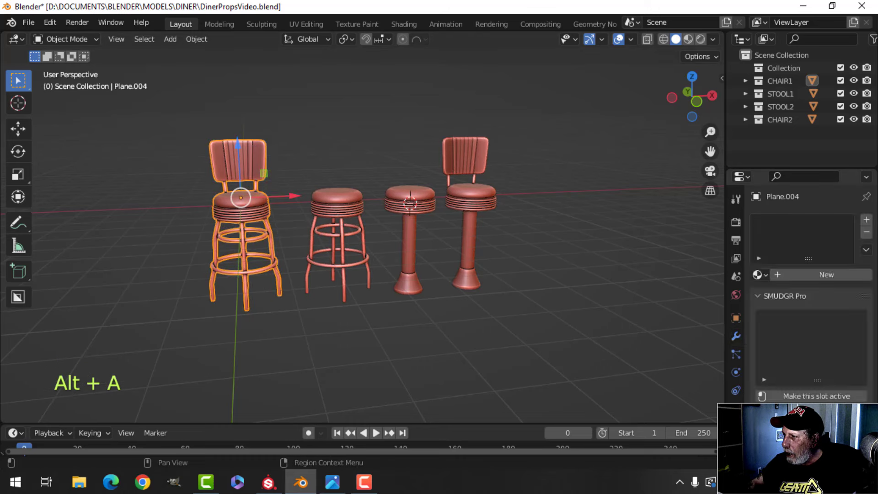
pyautogui.click(814, 274)
pyautogui.doubleClick(804, 222)
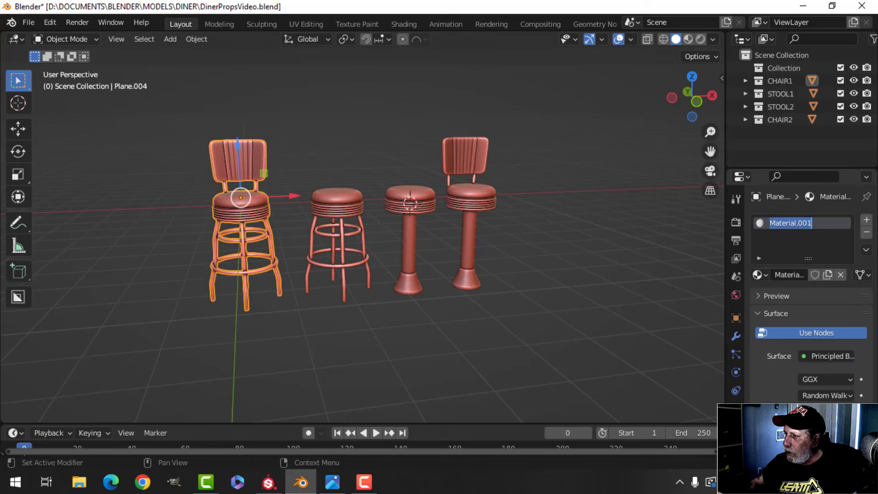
pyautogui.write('CHAIR1')
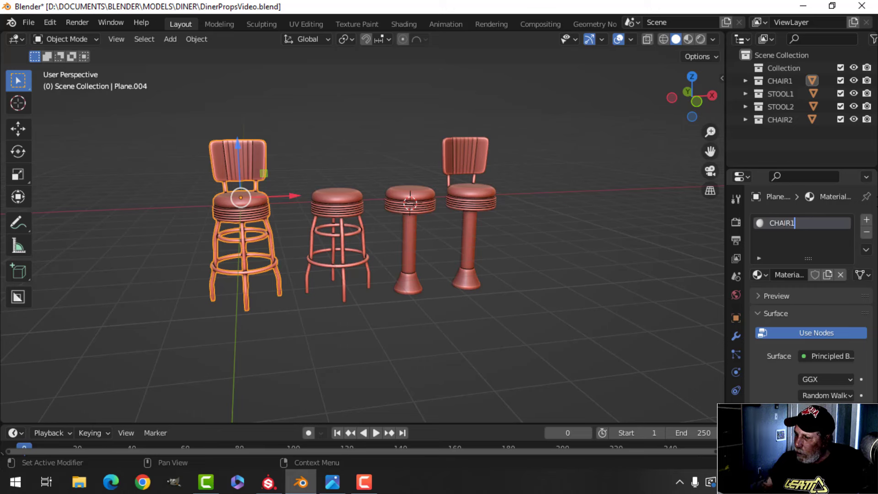
pyautogui.press('Return')
# Add a new material to the four-legged stool and name it STOOL1.
pyautogui.click(337, 210)
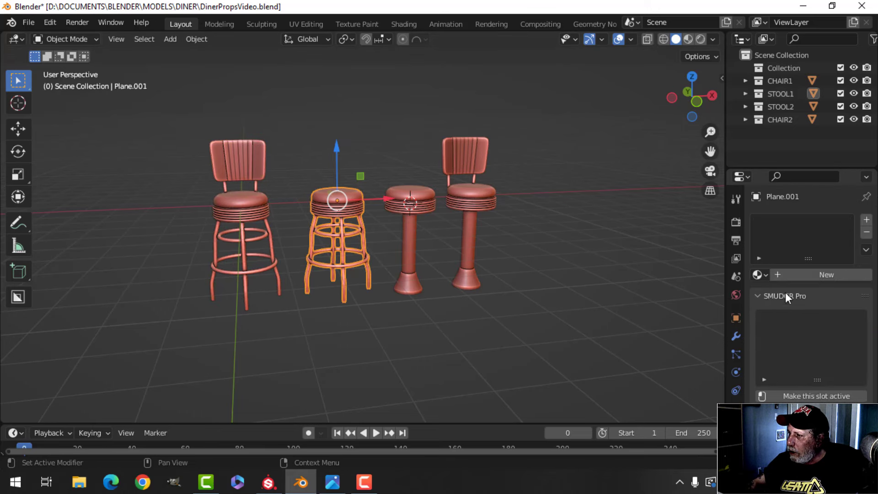
pyautogui.click(796, 275)
pyautogui.doubleClick(803, 222)
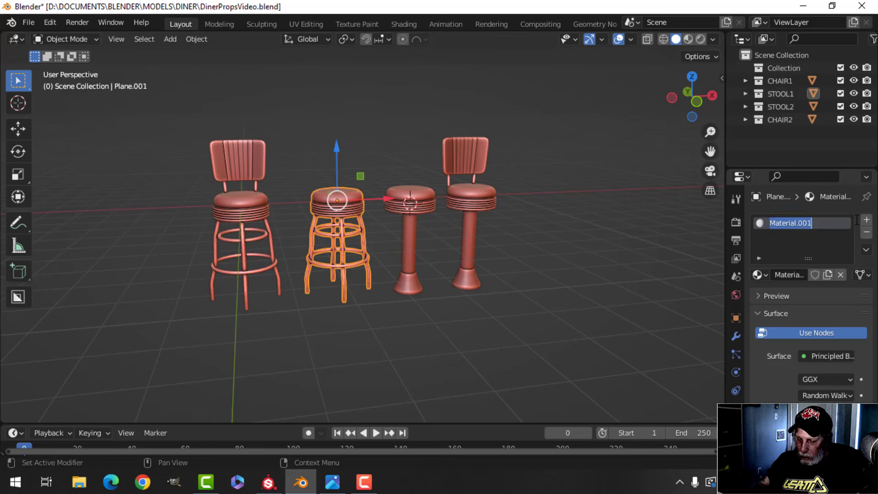
pyautogui.write('STO')
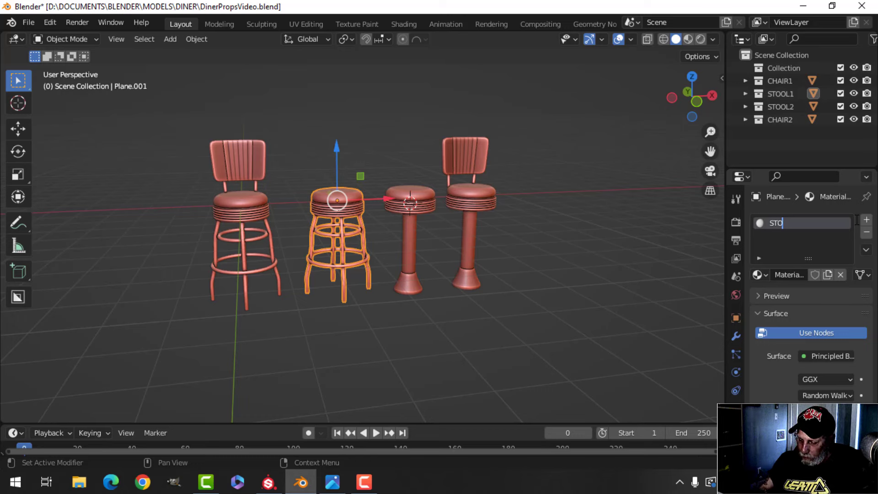
pyautogui.write('OL1')
pyautogui.press('Return')
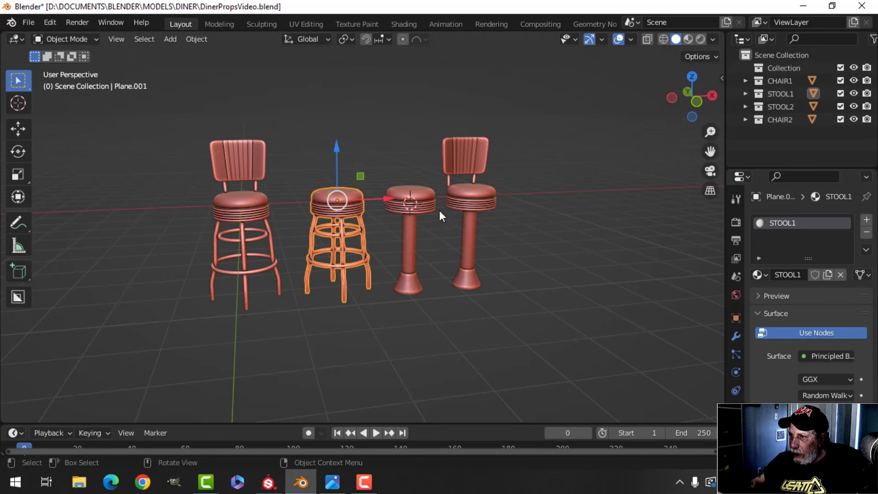
# Add a new material to the pedestal stool and name it STOOL2.
pyautogui.click(436, 210)
pyautogui.click(802, 274)
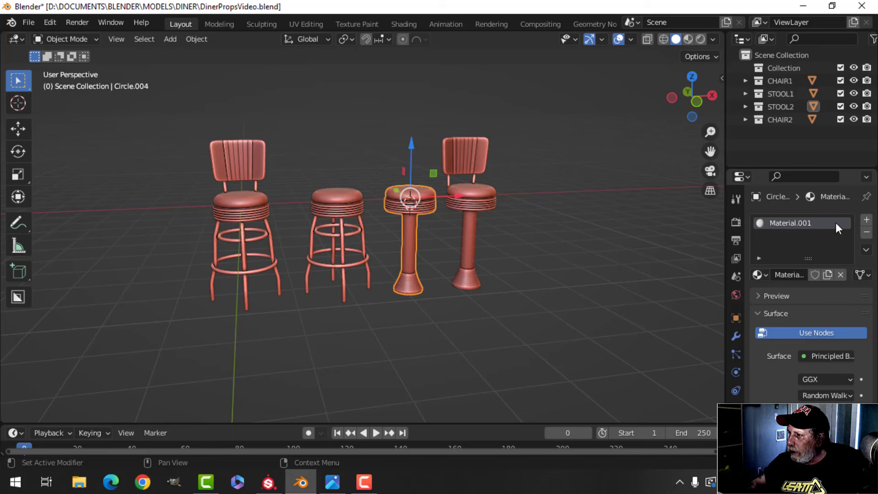
pyautogui.doubleClick(798, 223)
pyautogui.write('STOO')
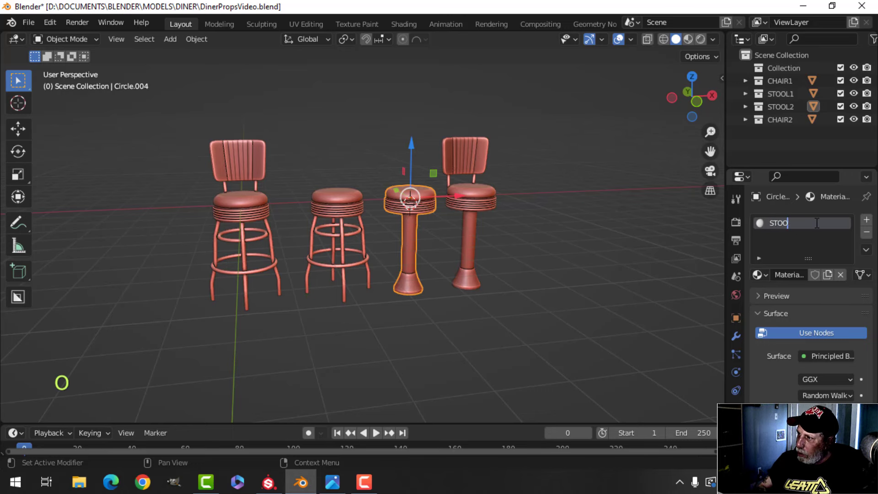
pyautogui.write('L2')
pyautogui.press('Return')
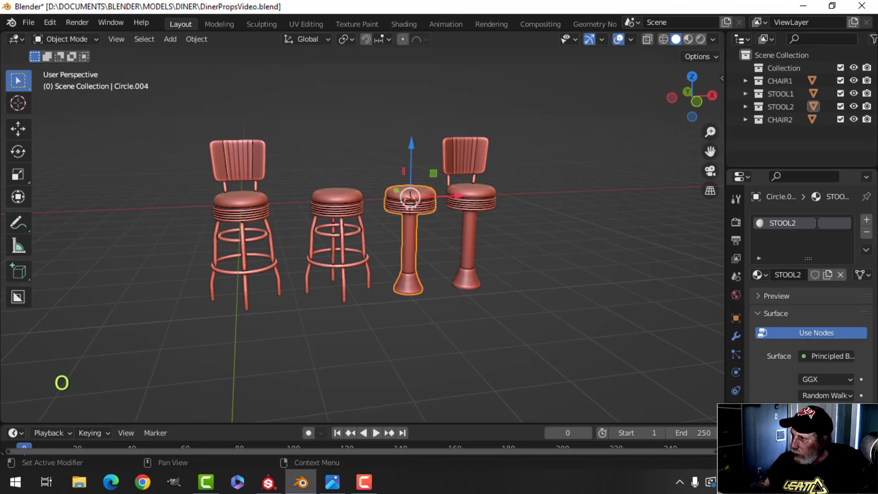
# Add a new material to the pedestal chair, name it CAHIR2, and save the file with nothing selected.
pyautogui.click(479, 193)
pyautogui.click(820, 276)
pyautogui.doubleClick(785, 224)
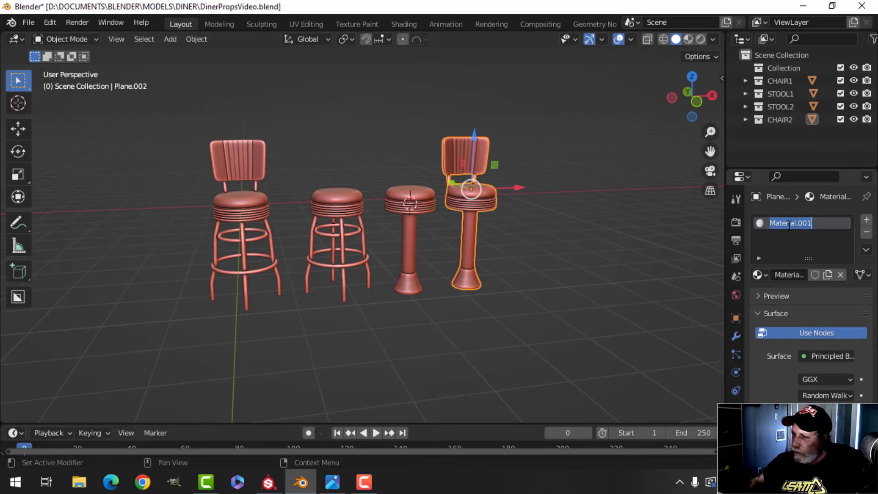
pyautogui.write('CAHIR2')
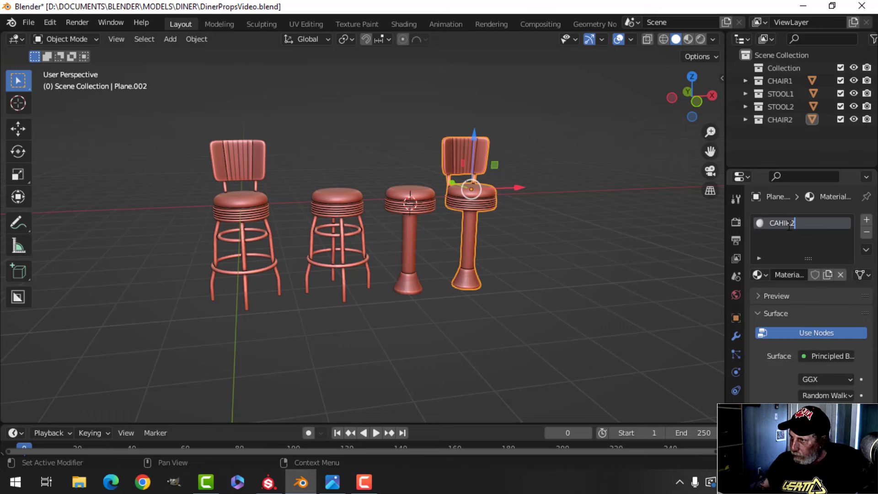
pyautogui.press('Return')
pyautogui.hotkey('alt', 'a')
pyautogui.hotkey('ctrl', 's')
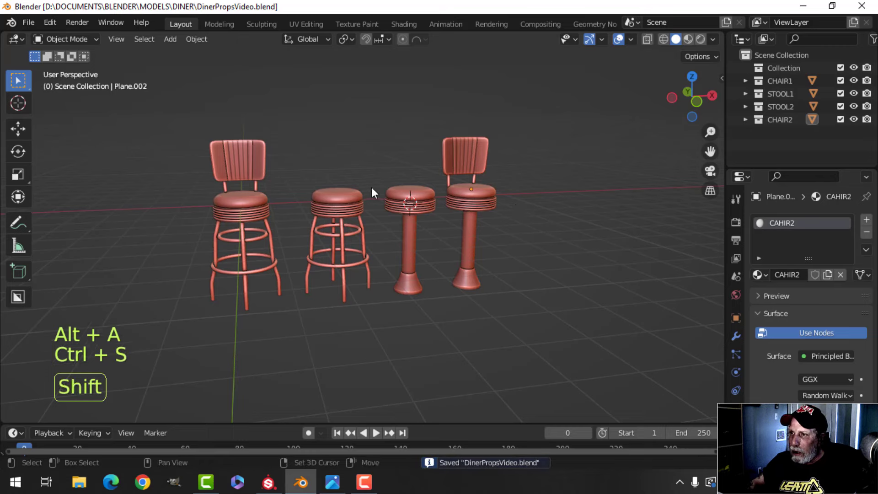
# Switch to the UV Editing workspace and unwrap the whole four-legged chair.
pyautogui.click(306, 24)
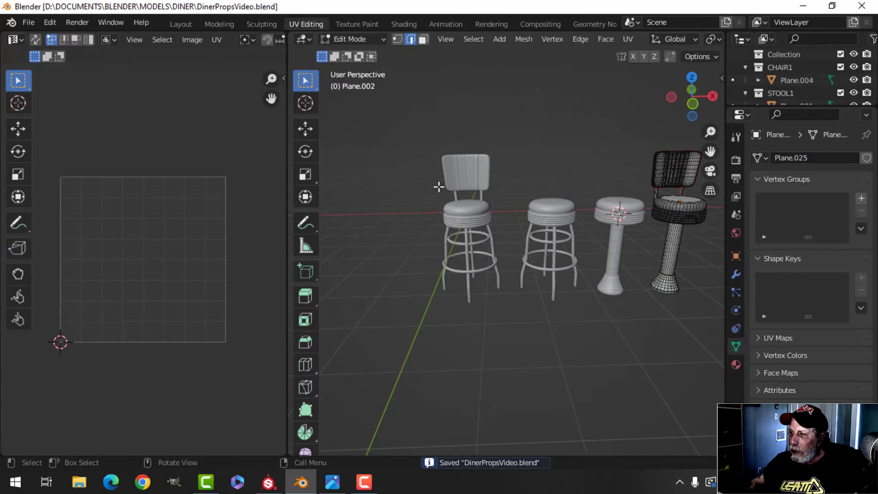
pyautogui.press('Tab')
pyautogui.click(438, 217)
pyautogui.press('Tab')
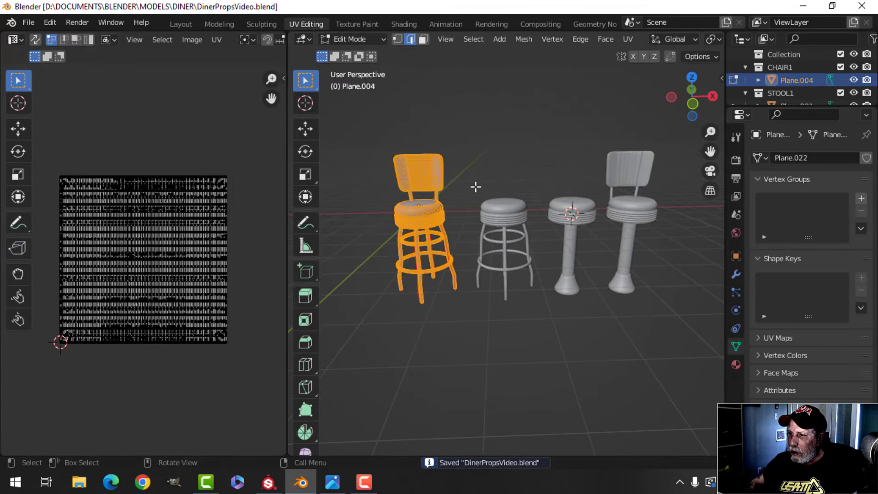
pyautogui.moveTo(476, 187); pyautogui.dragTo(453, 190, button='middle')
pyautogui.scroll(2, 453, 190)
pyautogui.press('u')
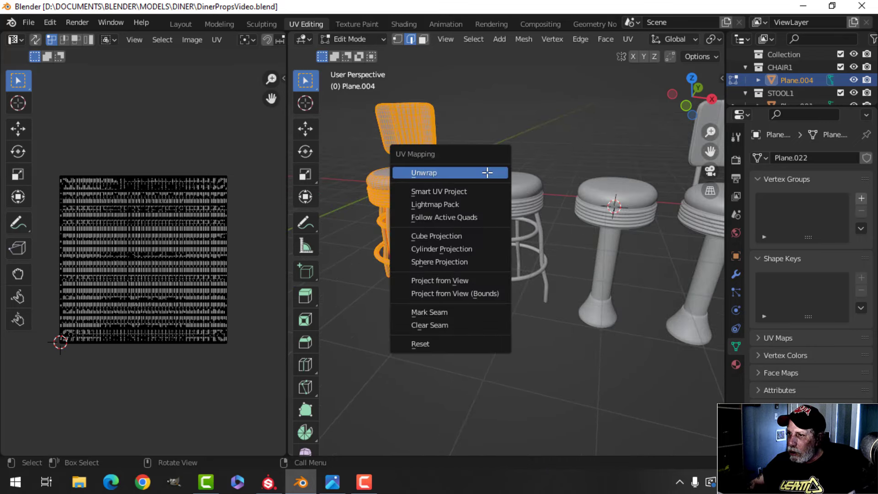
pyautogui.click(487, 173)
pyautogui.press('a')
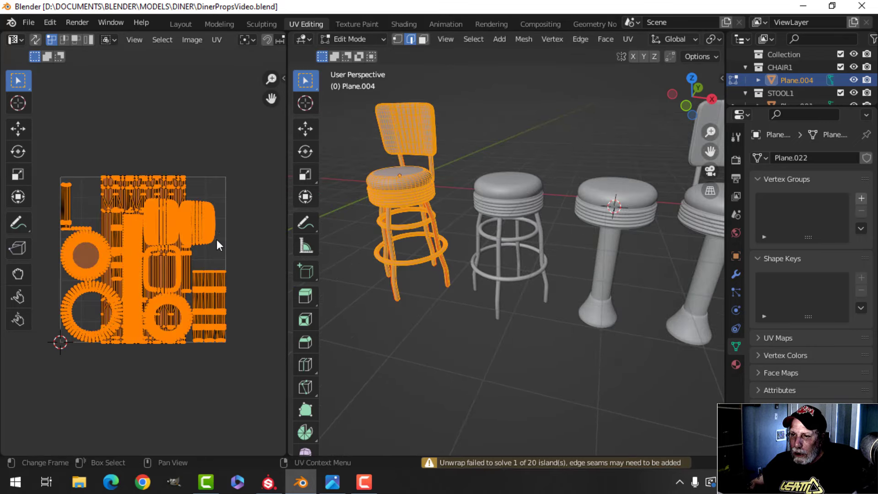
# Enable UV sync selection and check which chair part the islands along the upper edge of the UV layout belong to.
pyautogui.scroll(2, 183, 210)
pyautogui.hotkey('alt', 'a')
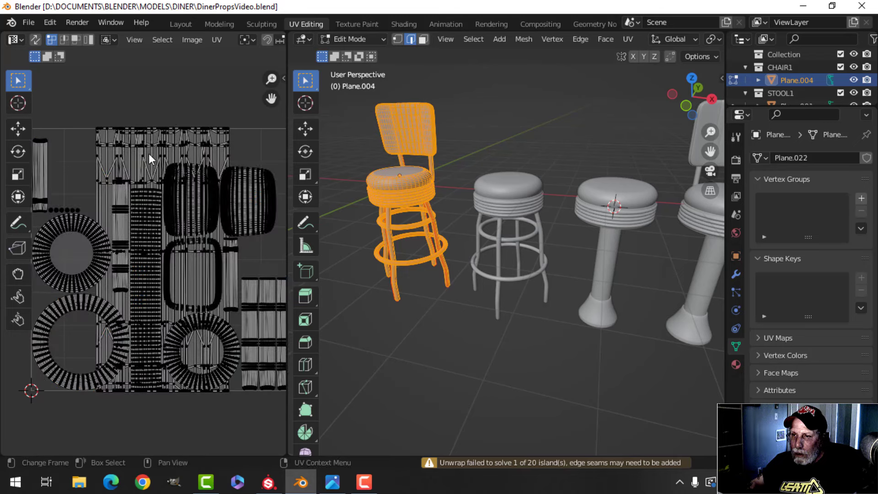
pyautogui.scroll(-1, 149, 153)
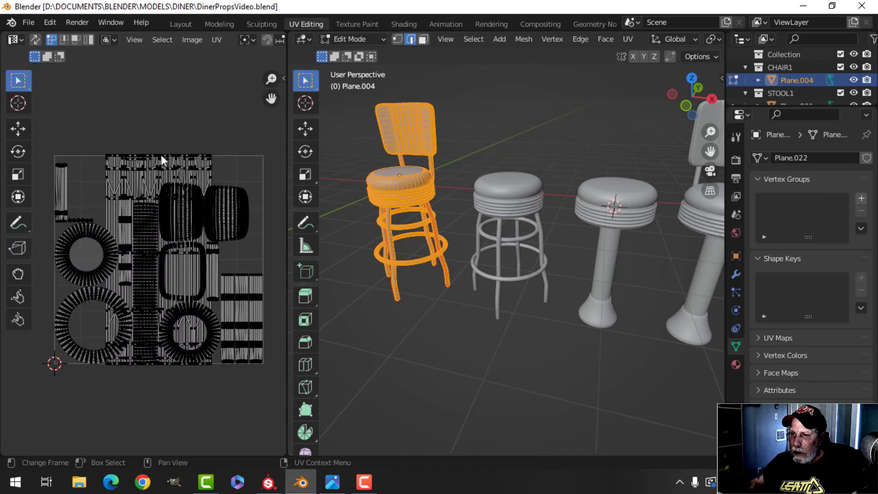
pyautogui.click(35, 41)
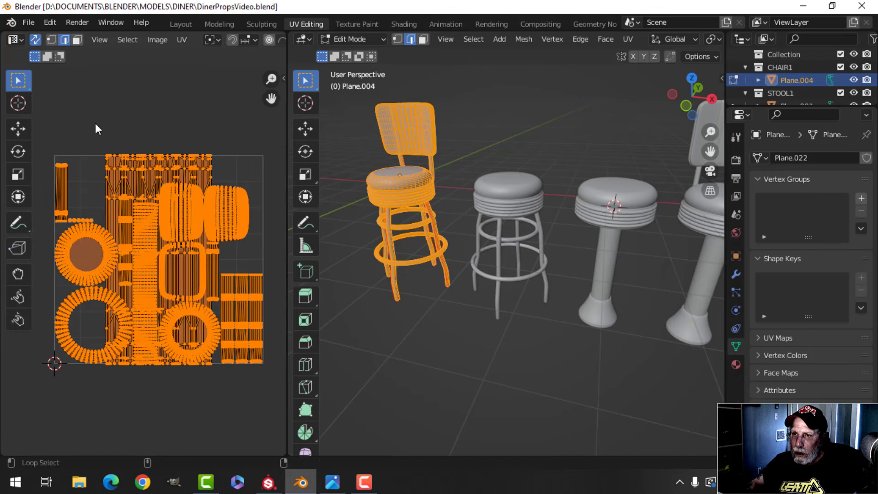
pyautogui.hotkey('alt', 'a')
pyautogui.moveTo(84, 135); pyautogui.dragTo(177, 173)
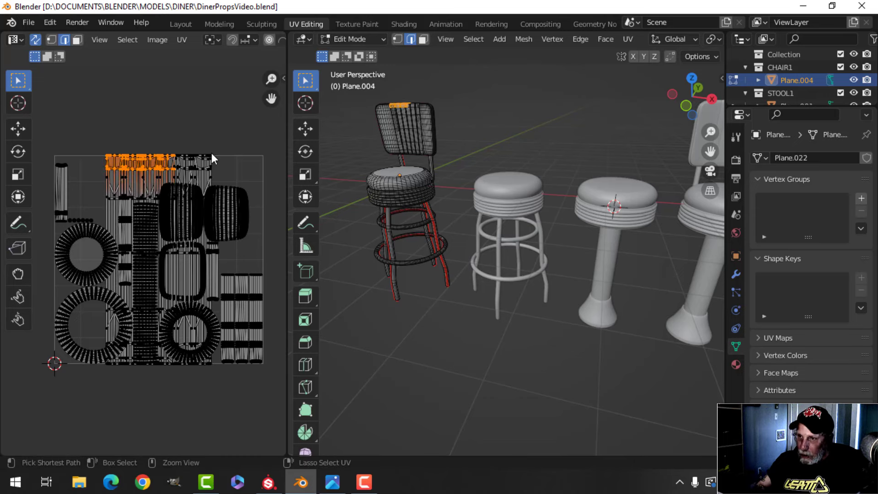
pyautogui.hotkey('ctrl', 'l')
pyautogui.hotkey('alt', 'a')
# Select the linked ribbed centre panel of the four-legged chair's backrest and apply Smart UV Project with a 66° angle limit and 0.020 island margin.
pyautogui.scroll(2, 376, 182)
pyautogui.scroll(1, 376, 182)
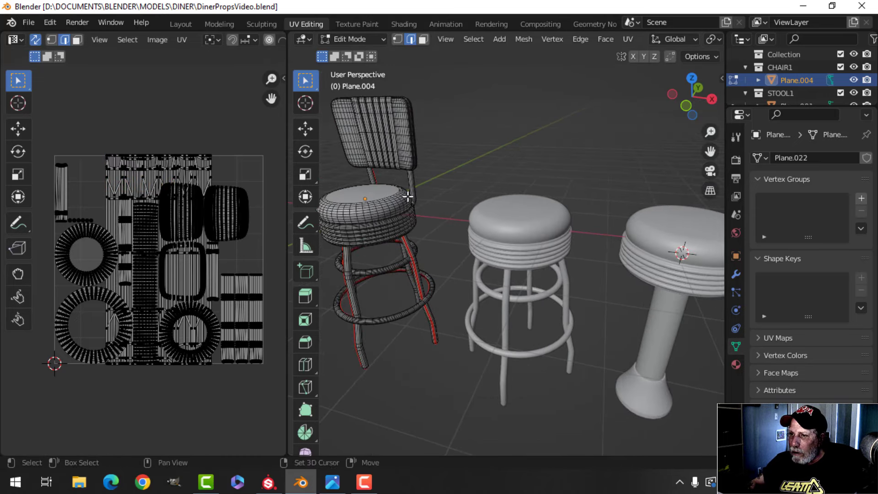
pyautogui.hotkey('ctrl', 'l')
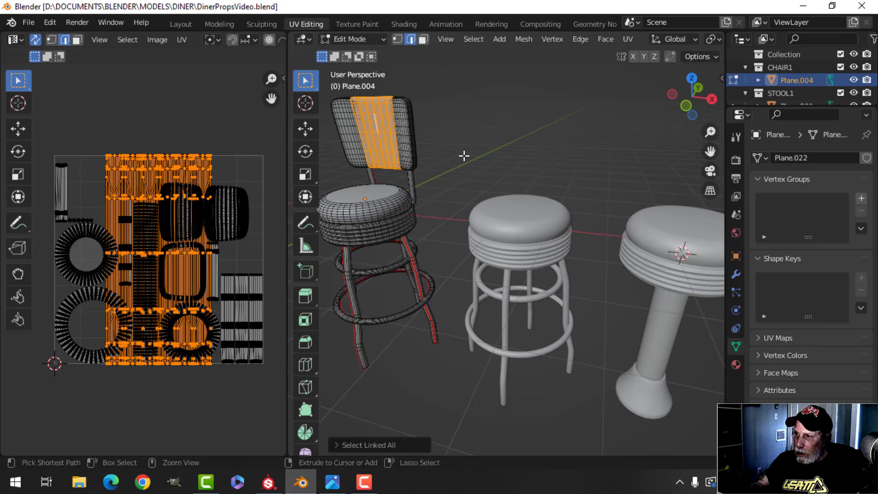
pyautogui.press('u')
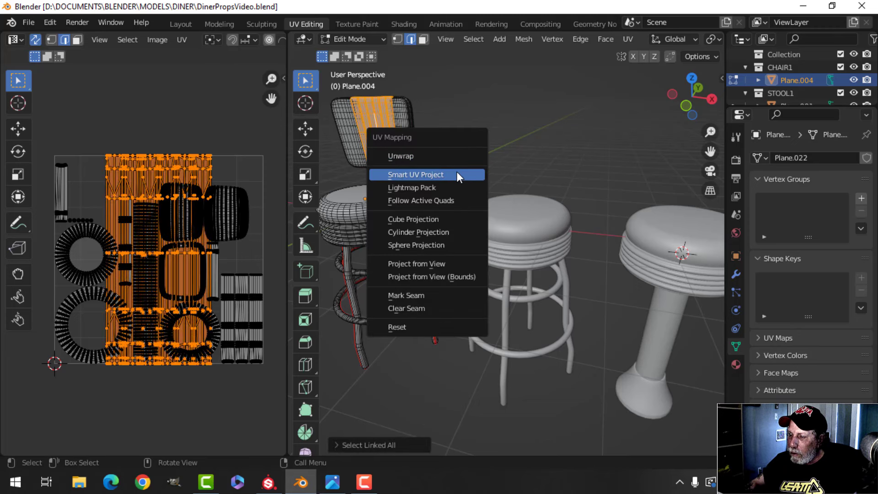
pyautogui.click(457, 174)
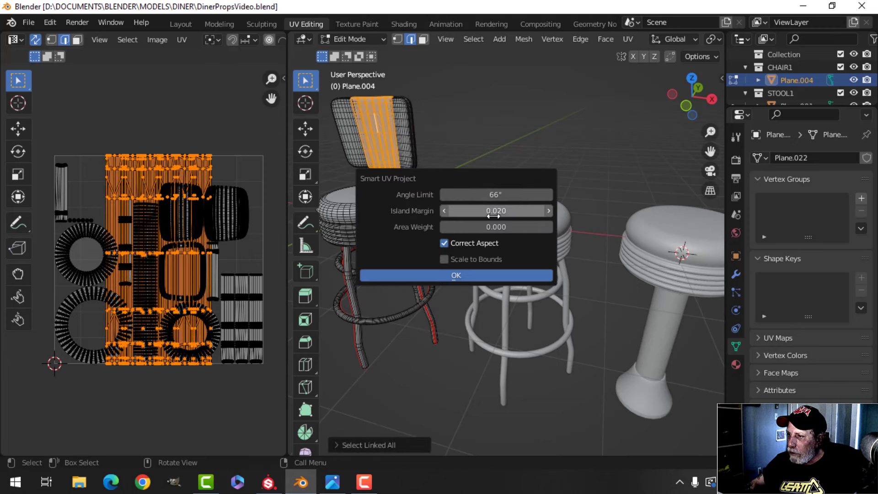
pyautogui.click(480, 275)
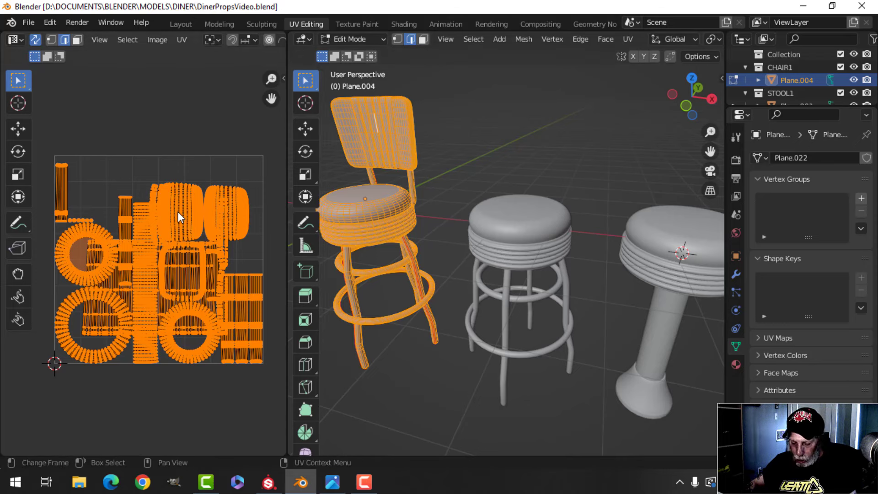
# Pack all of the four-legged chair's UV islands into a single tile with UVPackmaster3, and return to Object Mode.
pyautogui.press('n')
pyautogui.click(211, 222)
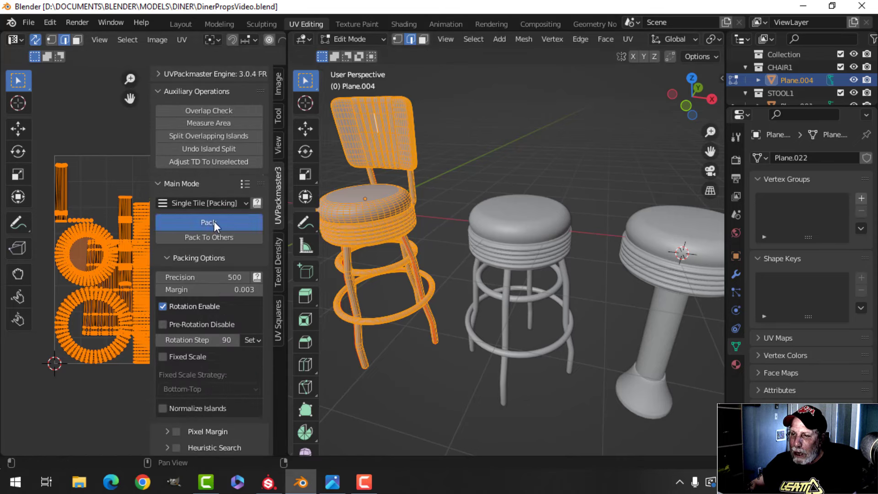
pyautogui.press('n')
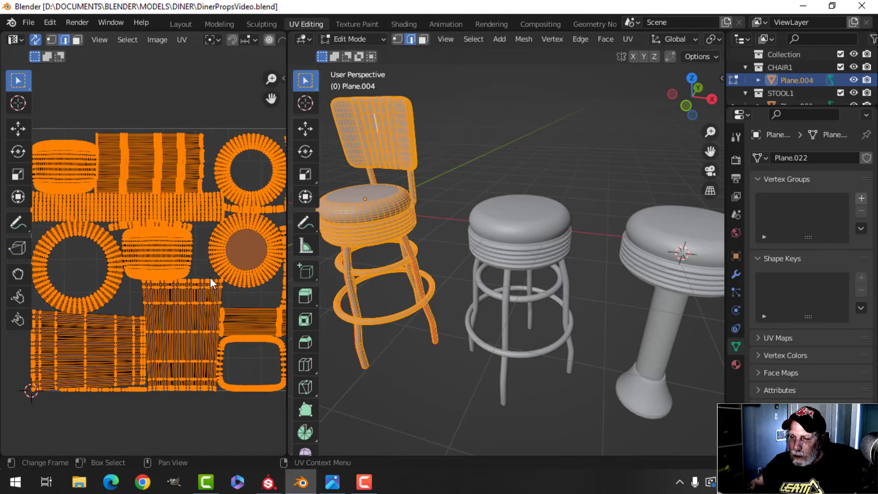
pyautogui.press('Tab')
# Apply Smart UV Project with a 0.020 island margin to the linked ribbed centre panel of the pedestal chair's backrest.
pyautogui.scroll(-2, 204, 259)
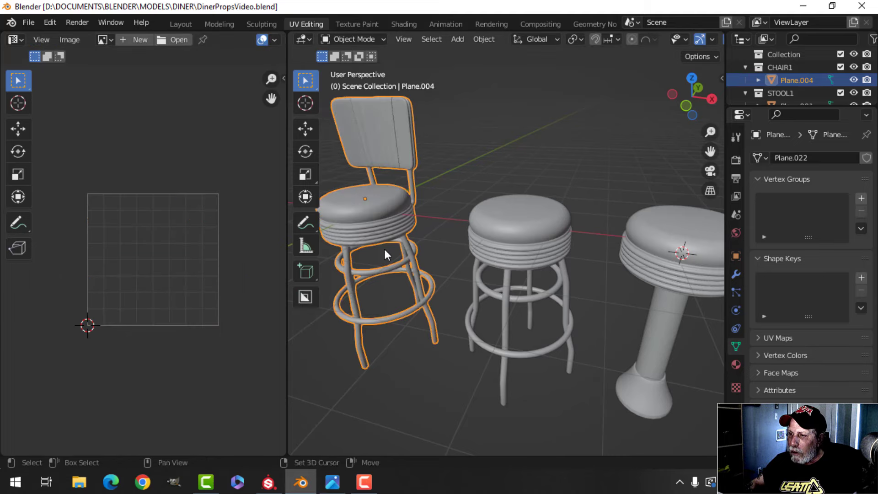
pyautogui.moveTo(384, 249)
pyautogui.mouseDown(button='middle')
pyautogui.moveTo(408, 231)
pyautogui.moveTo(411, 244)
pyautogui.moveTo(394, 246)
pyautogui.mouseUp(button='middle')
pyautogui.scroll(-3, 416, 240)
pyautogui.moveTo(395, 245); pyautogui.dragTo(408, 242, button='middle')
pyautogui.keyDown('shift'); pyautogui.moveTo(416, 240); pyautogui.dragTo(401, 242, button='middle'); pyautogui.keyUp('shift')
pyautogui.click(581, 188)
pyautogui.press('Tab')
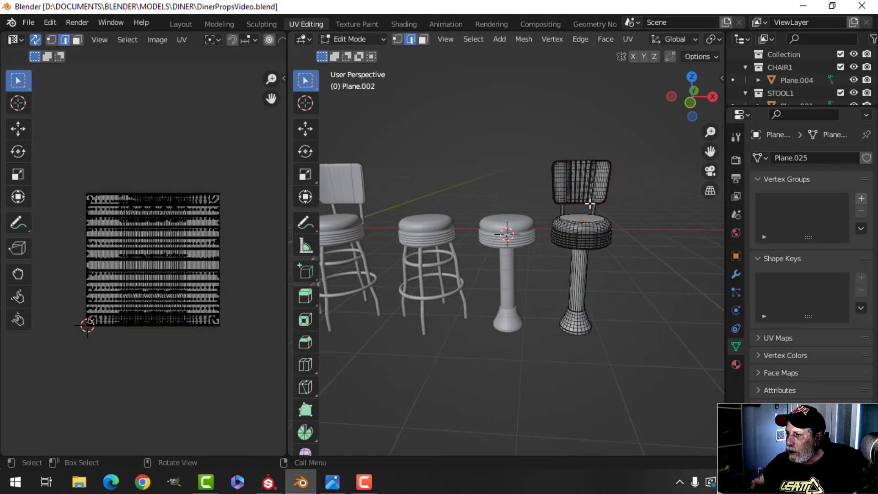
pyautogui.hotkey('ctrl', 'l')
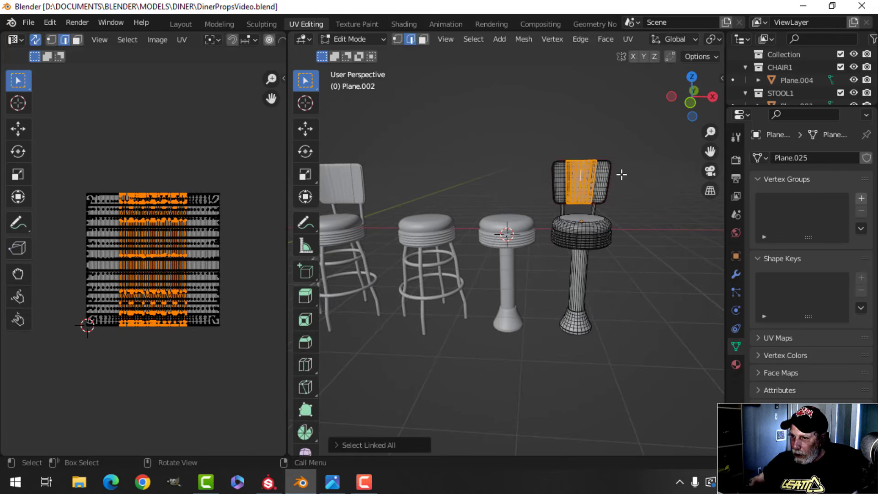
pyautogui.press('u')
pyautogui.click(623, 174)
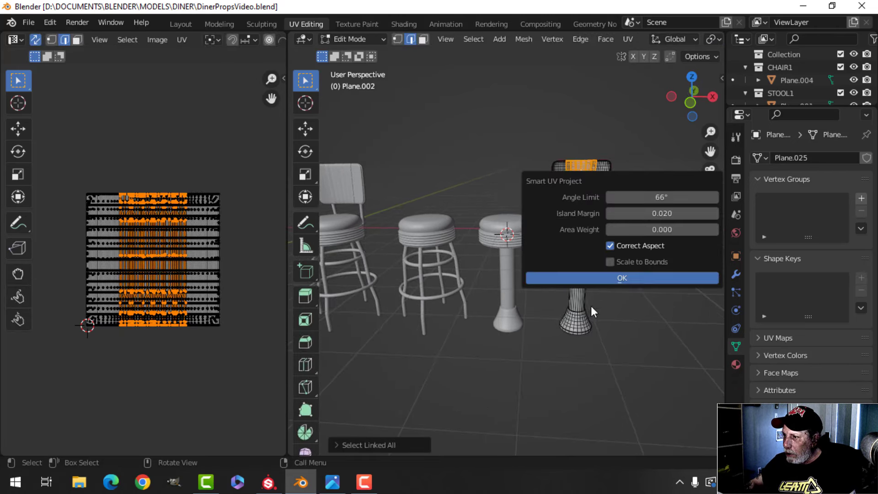
pyautogui.click(618, 279)
# Pack all of the pedestal chair's UV islands into a single tile, return to Object Mode and save the file.
pyautogui.press('a')
pyautogui.press('n')
pyautogui.click(227, 221)
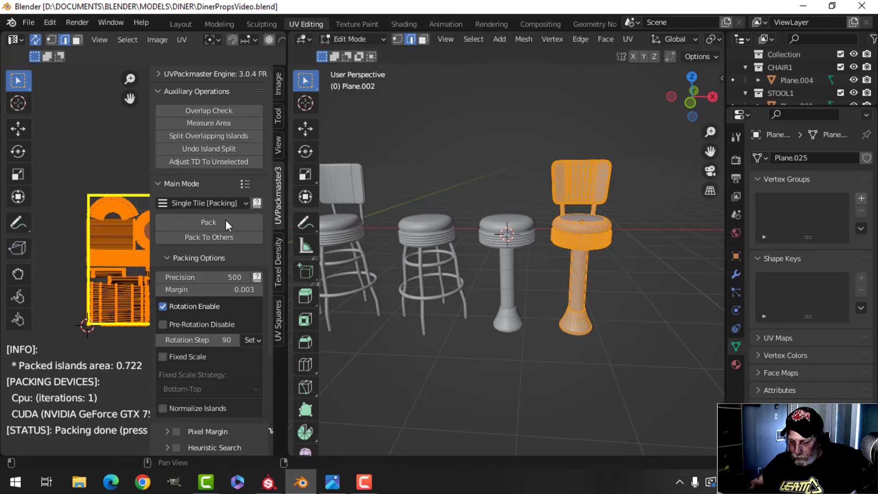
pyautogui.press('n')
pyautogui.press('Tab')
pyautogui.press('Home')
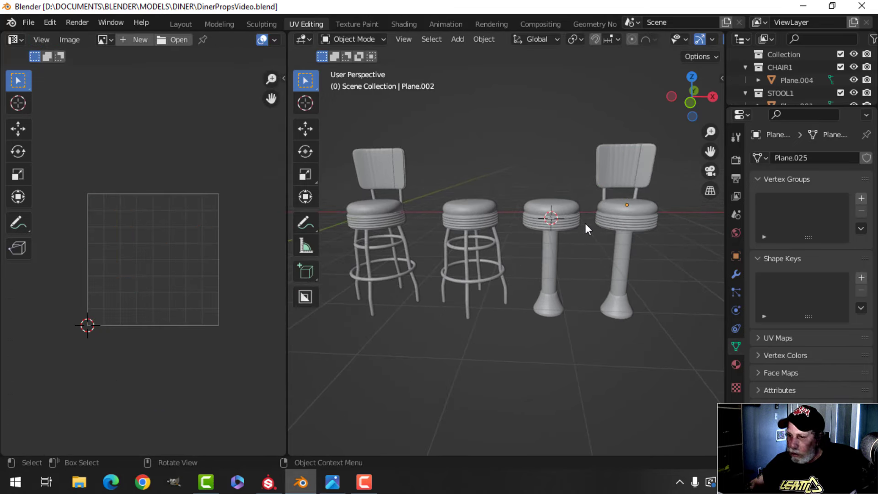
pyautogui.hotkey('ctrl', 's')
# Unwrap the four-legged stool and pack its UV islands into a single tile, ending in Object Mode.
pyautogui.scroll(3, 484, 246)
pyautogui.click(476, 208)
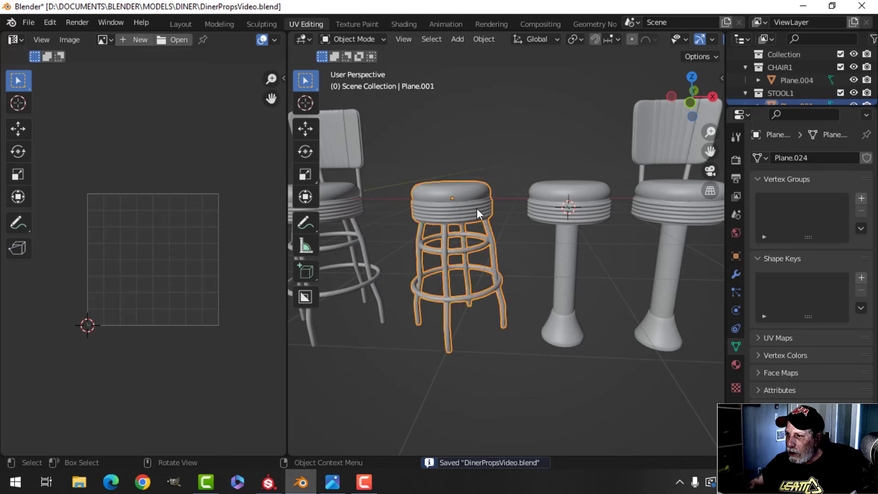
pyautogui.press('Tab')
pyautogui.press('u')
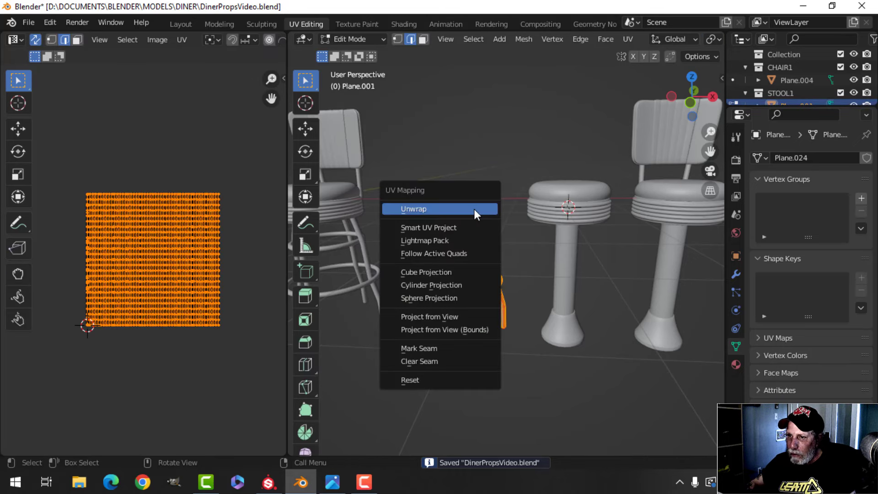
pyautogui.click(474, 209)
pyautogui.press('n')
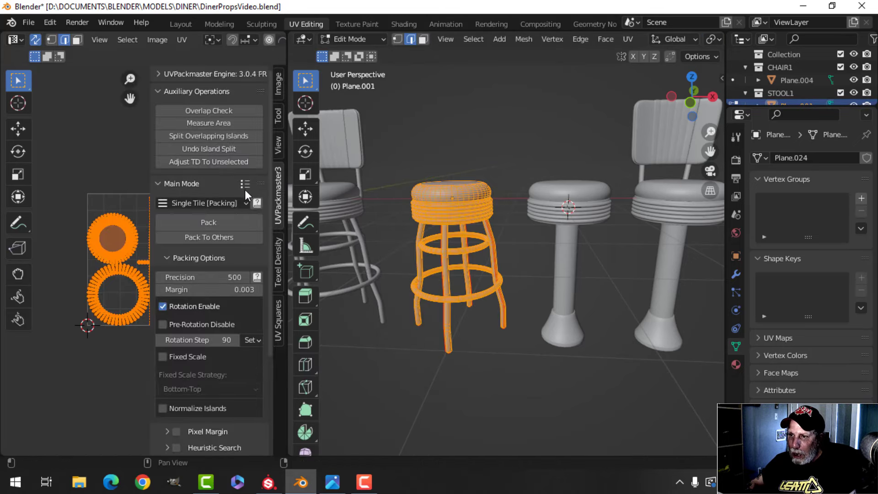
pyautogui.click(237, 221)
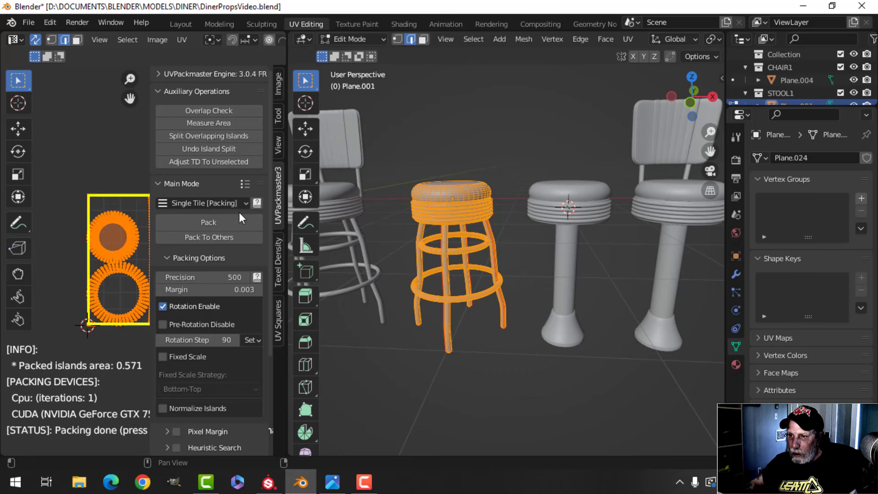
pyautogui.press('n')
pyautogui.press('Tab')
# Unwrap the entire pedestal stool, return to Object Mode with nothing selected and save the file.
pyautogui.click(570, 211)
pyautogui.press('Tab')
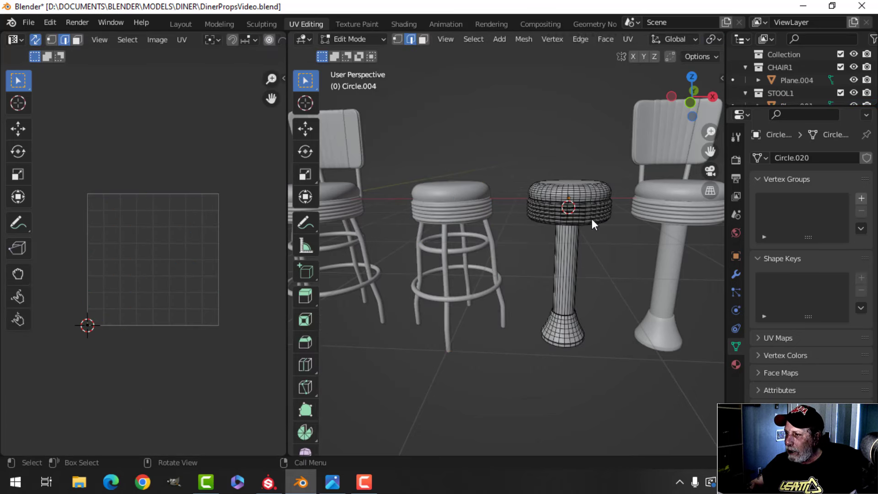
pyautogui.press('a')
pyautogui.press('u')
pyautogui.click(528, 219)
pyautogui.hotkey('alt', 'a')
pyautogui.press('Tab')
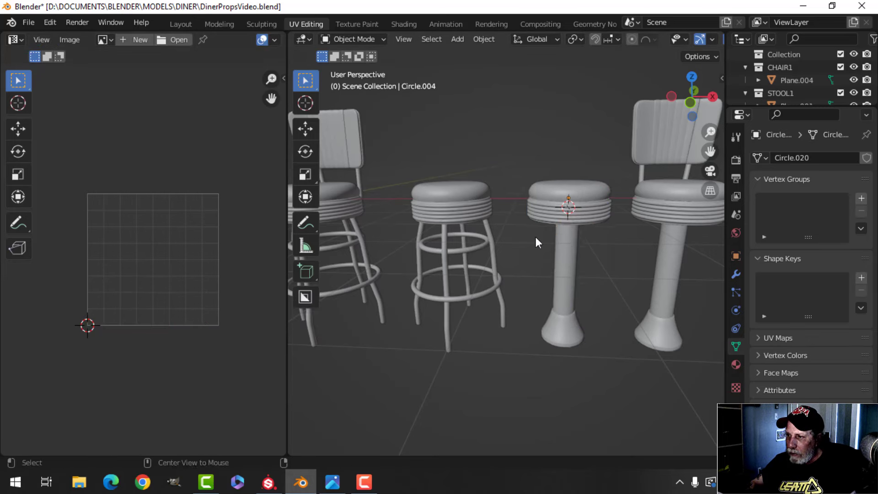
pyautogui.scroll(-4, 562, 234)
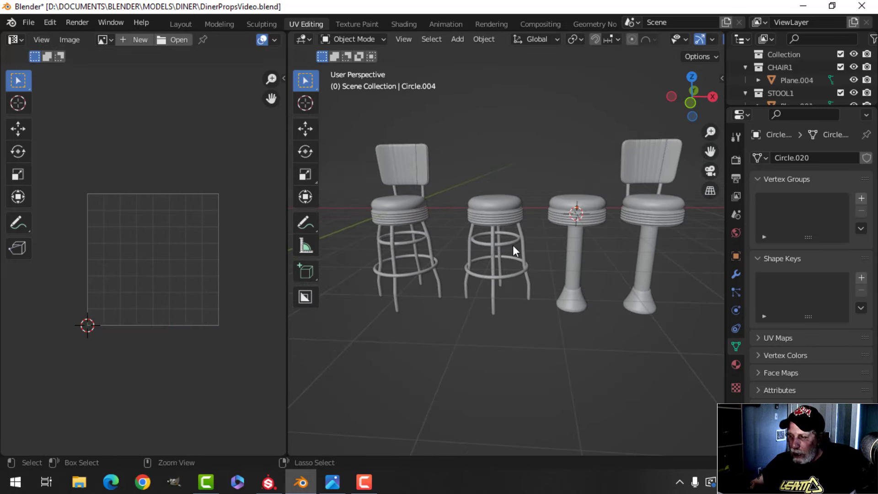
pyautogui.hotkey('ctrl', 's')
pyautogui.moveTo(512, 245)
pyautogui.mouseDown(button='middle')
pyautogui.moveTo(452, 256)
pyautogui.moveTo(512, 249)
pyautogui.mouseUp(button='middle')
# Switch to Substance Painter and create a new project from ChairStoolVideo.fbx with the OpenGL normal map format.
pyautogui.click(28, 22)
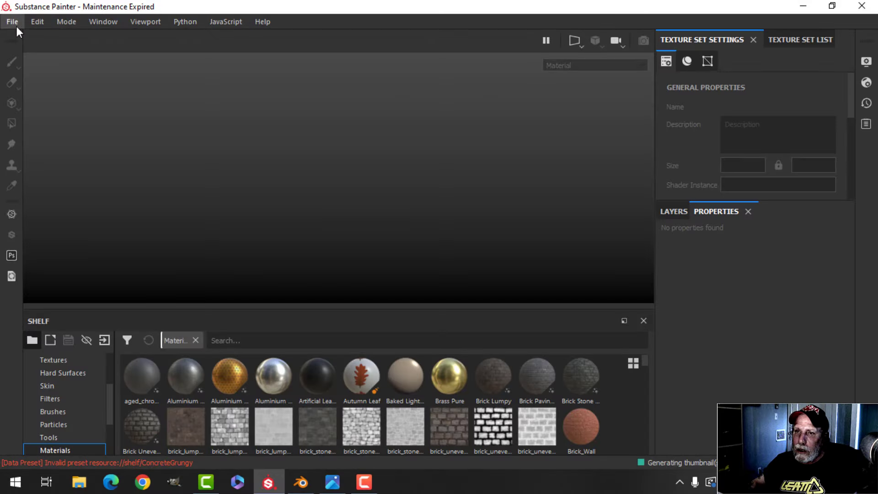
pyautogui.click(16, 26)
pyautogui.click(20, 33)
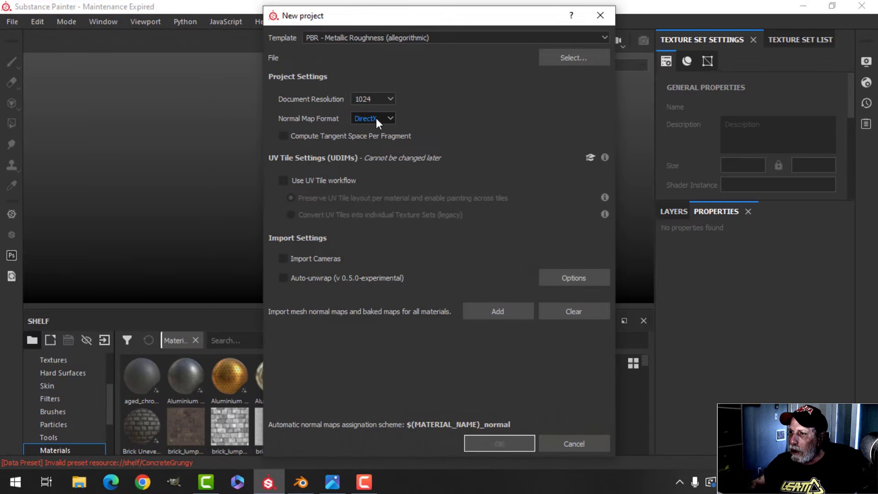
pyautogui.click(376, 118)
pyautogui.click(375, 139)
pyautogui.click(563, 64)
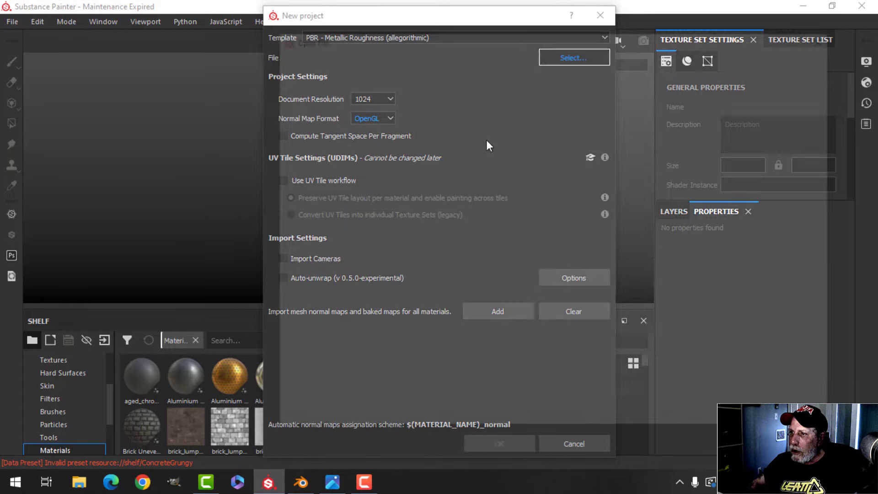
pyautogui.click(457, 153)
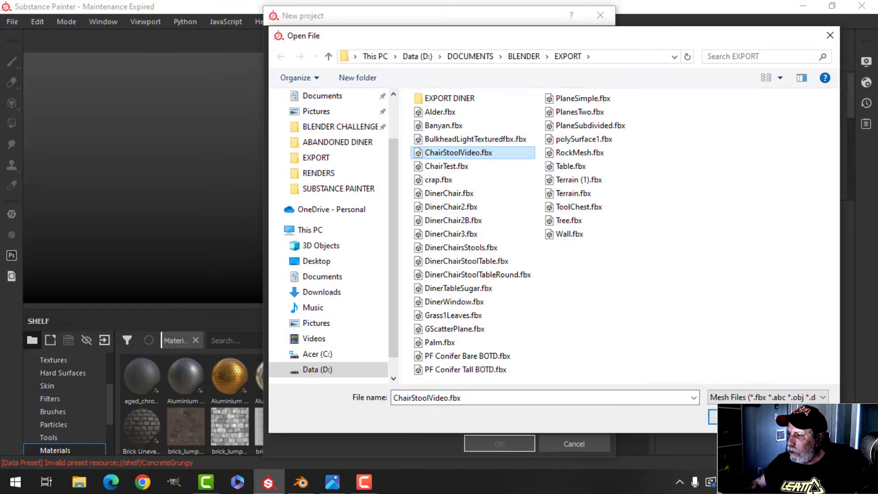
pyautogui.click(712, 416)
pyautogui.click(501, 437)
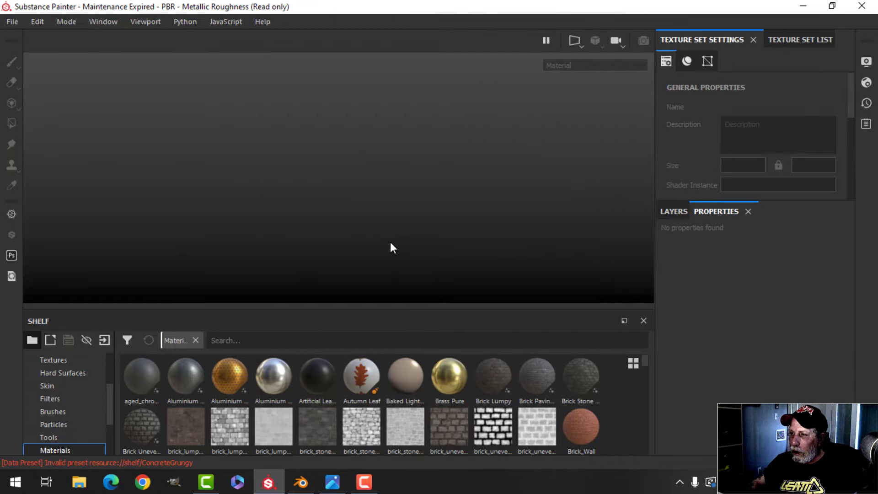
# Bake the mesh maps for all texture sets at an output size of 2048, leaving out the ID and Thickness maps.
pyautogui.moveTo(391, 241)
pyautogui.keyDown('alt'); pyautogui.mouseDown()
pyautogui.moveTo(465, 181)
pyautogui.moveTo(402, 186)
pyautogui.moveTo(447, 177)
pyautogui.moveTo(372, 201)
pyautogui.moveTo(397, 205)
pyautogui.mouseUp(); pyautogui.keyUp('alt')
pyautogui.scroll(-6, 770, 146)
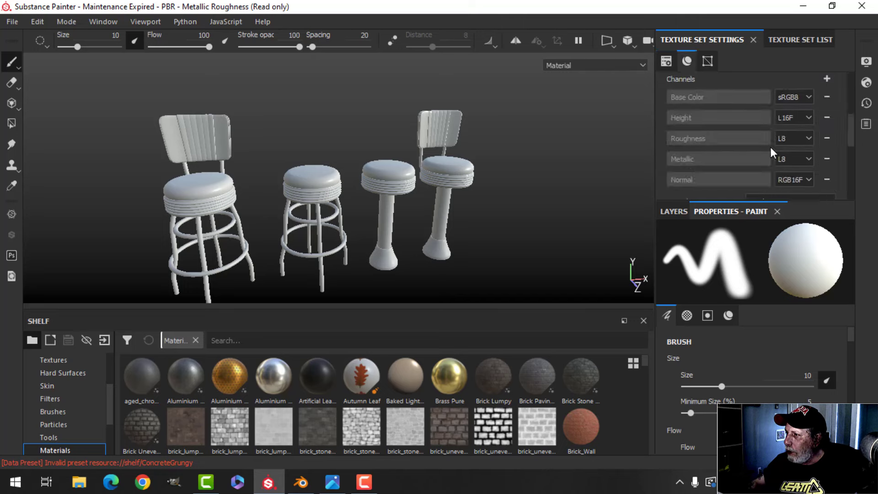
pyautogui.click(795, 170)
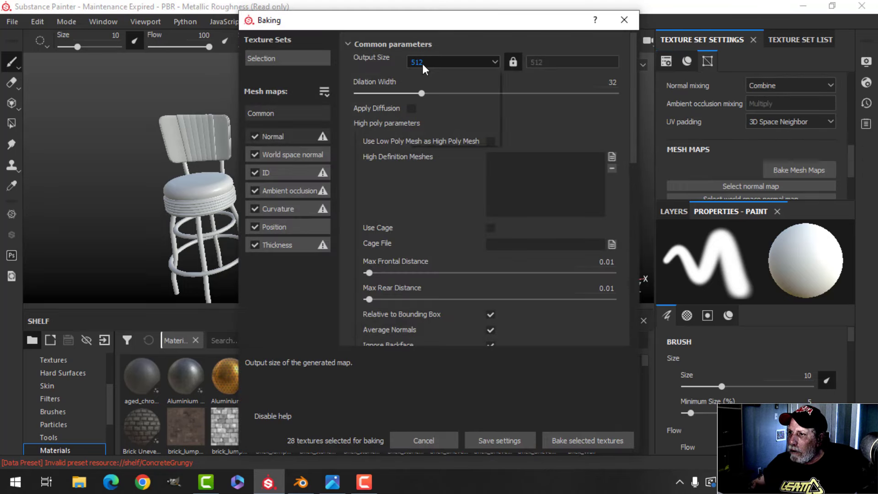
pyautogui.click(423, 63)
pyautogui.click(418, 123)
pyautogui.click(254, 172)
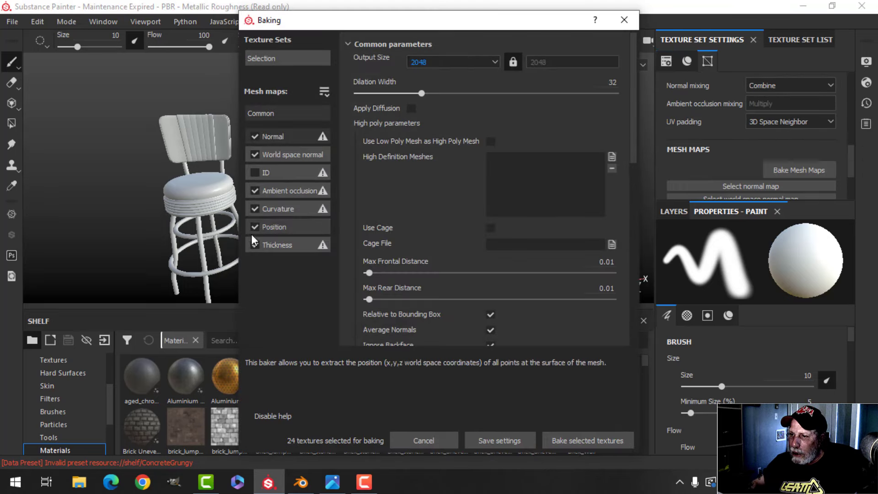
pyautogui.click(587, 440)
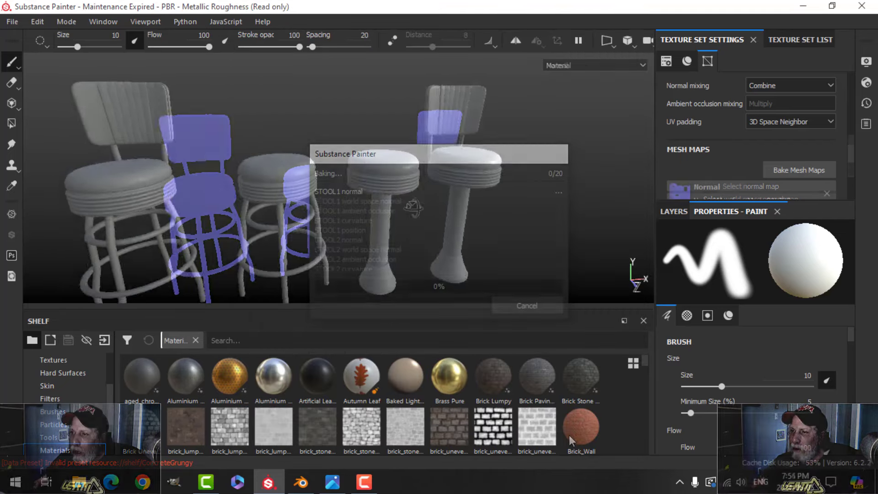
# Activate Temporal Anti-Aliasing in the viewport's camera display settings.
pyautogui.keyDown('alt'); pyautogui.moveTo(430, 197); pyautogui.dragTo(378, 216); pyautogui.keyUp('alt')
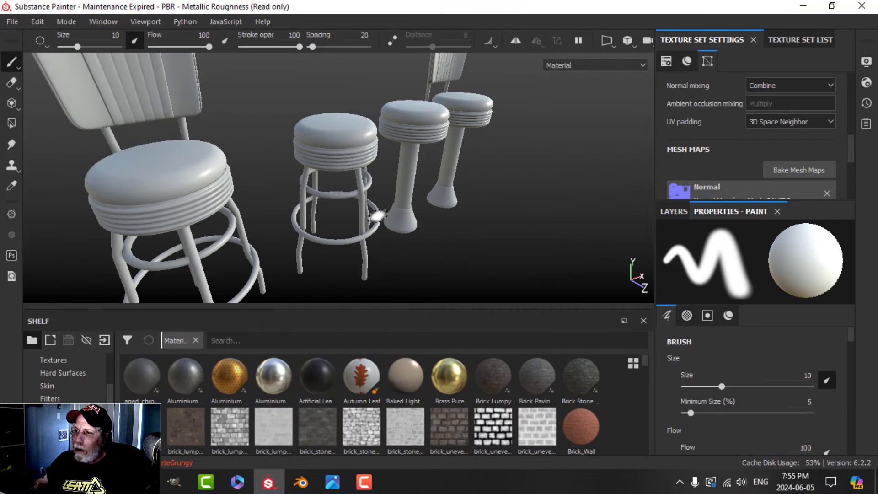
pyautogui.click(866, 61)
pyautogui.scroll(-10, 744, 243)
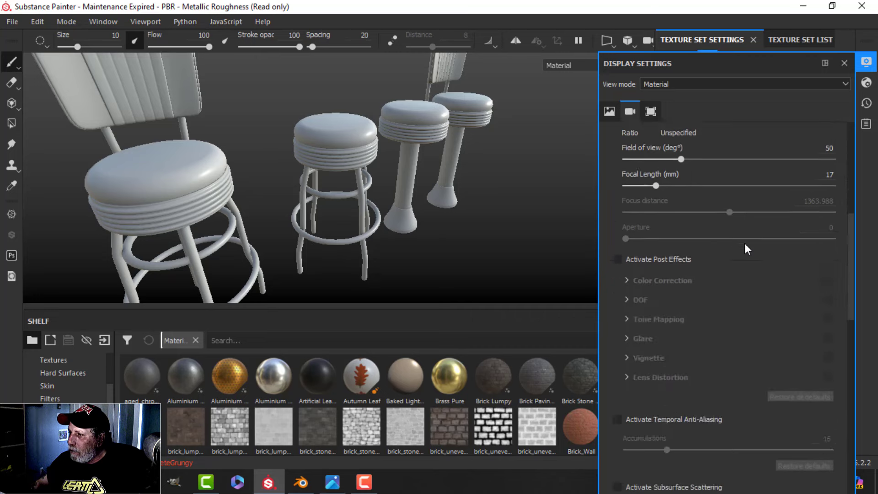
pyautogui.click(618, 264)
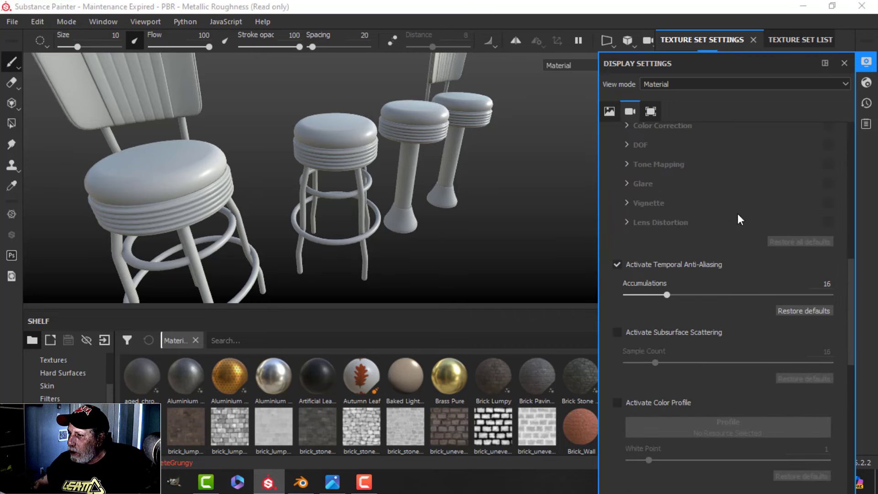
pyautogui.click(866, 61)
# Delete the default layer of the CHAIR1 texture set and add the Aluminium Pure material as its base layer.
pyautogui.keyDown('alt'); pyautogui.moveTo(453, 204); pyautogui.dragTo(243, 202); pyautogui.keyUp('alt')
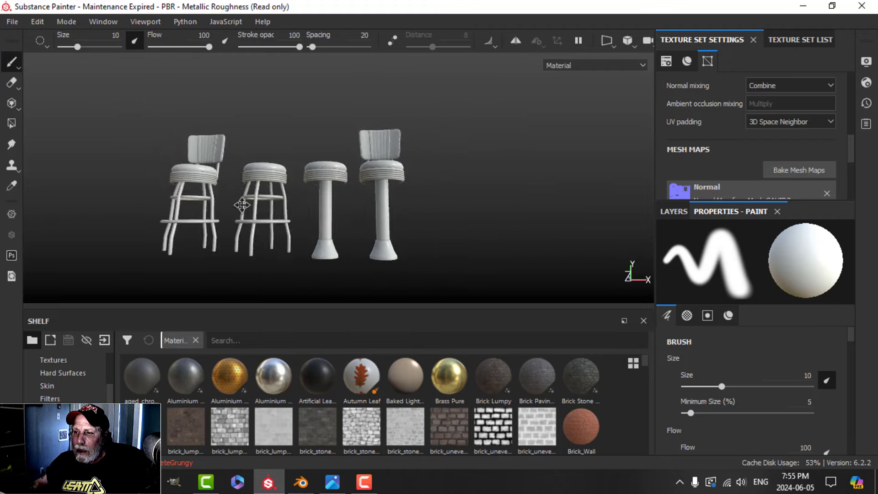
pyautogui.keyDown('alt'); pyautogui.moveTo(242, 202); pyautogui.dragTo(249, 225, button='middle'); pyautogui.keyUp('alt')
pyautogui.keyDown('alt'); pyautogui.moveTo(249, 225); pyautogui.dragTo(312, 235); pyautogui.keyUp('alt')
pyautogui.moveTo(312, 234)
pyautogui.keyDown('alt'); pyautogui.mouseDown(button='middle')
pyautogui.moveTo(337, 211)
pyautogui.moveTo(324, 196)
pyautogui.mouseUp(button='middle'); pyautogui.keyUp('alt')
pyautogui.moveTo(342, 214)
pyautogui.keyDown('alt'); pyautogui.mouseDown()
pyautogui.moveTo(334, 231)
pyautogui.moveTo(368, 218)
pyautogui.mouseUp(); pyautogui.keyUp('alt')
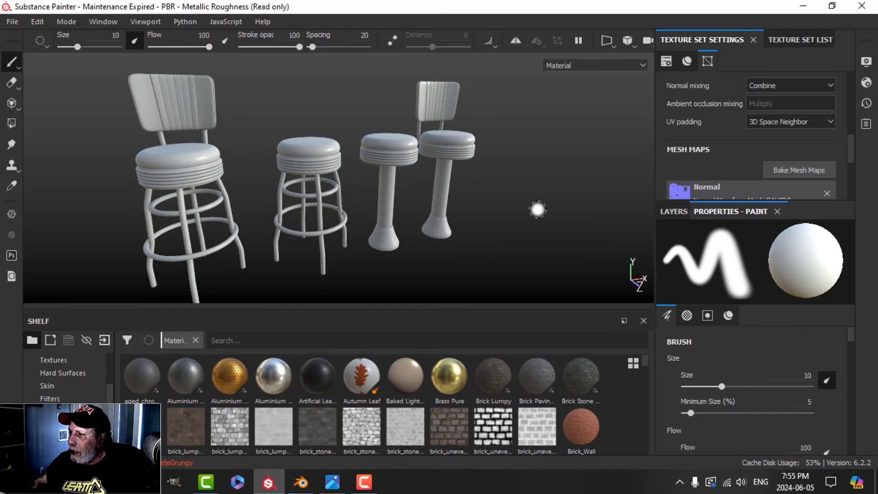
pyautogui.click(798, 40)
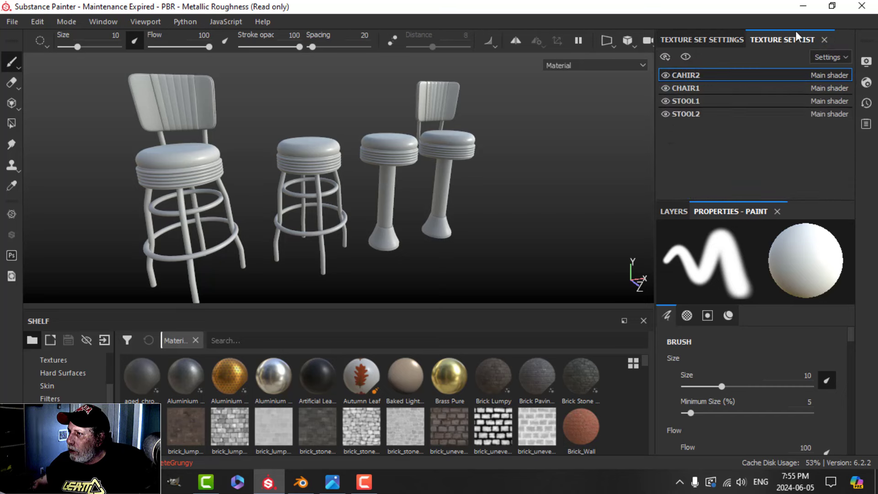
pyautogui.click(702, 87)
pyautogui.click(674, 213)
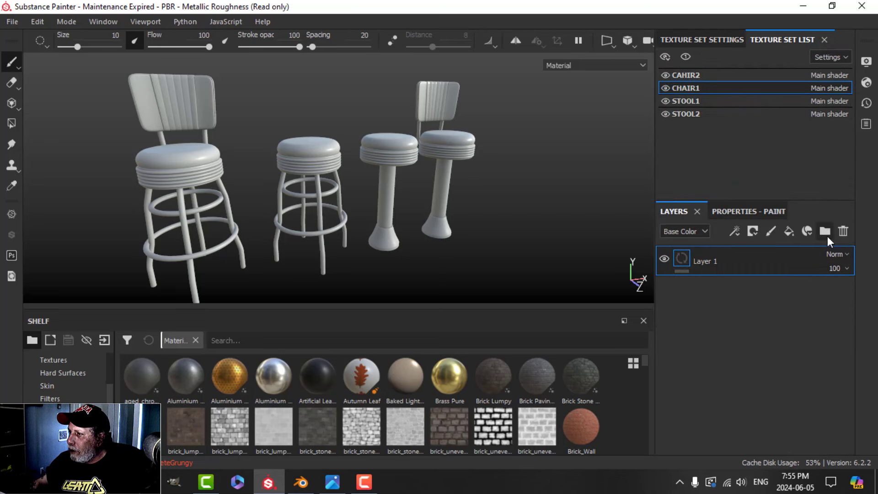
pyautogui.click(843, 231)
pyautogui.moveTo(270, 380); pyautogui.dragTo(771, 334)
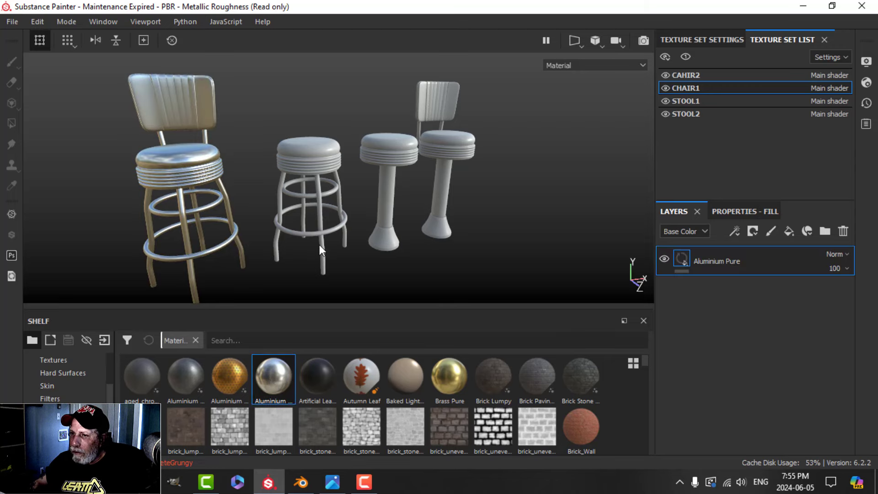
# Search the materials for "plas", add Plastic Glossy Pure above the aluminium layer on CHAIR1 and give it a black mask.
pyautogui.keyDown('alt'); pyautogui.moveTo(319, 245); pyautogui.dragTo(320, 213); pyautogui.keyUp('alt')
pyautogui.keyDown('alt'); pyautogui.moveTo(321, 212); pyautogui.dragTo(388, 218, button='middle'); pyautogui.keyUp('alt')
pyautogui.keyDown('alt'); pyautogui.moveTo(354, 234); pyautogui.dragTo(353, 235); pyautogui.keyUp('alt')
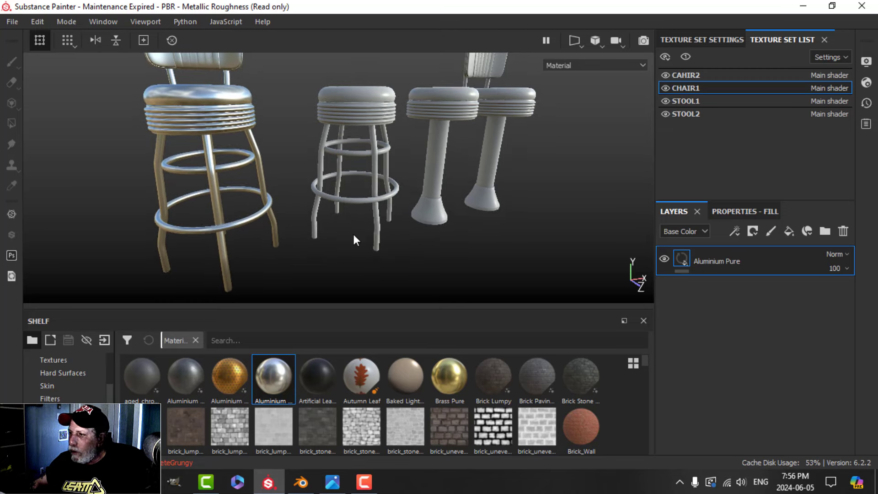
pyautogui.keyDown('alt'); pyautogui.moveTo(405, 162); pyautogui.dragTo(395, 202, button='middle'); pyautogui.keyUp('alt')
pyautogui.click(273, 340)
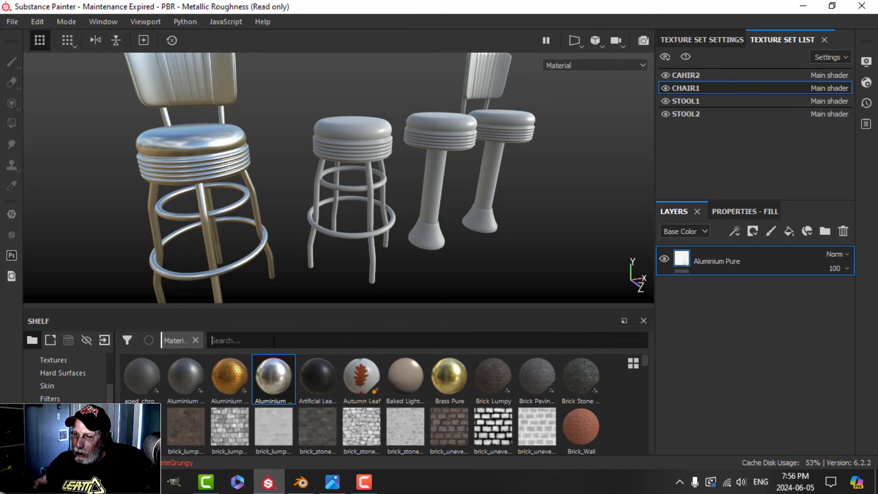
pyautogui.write('plas')
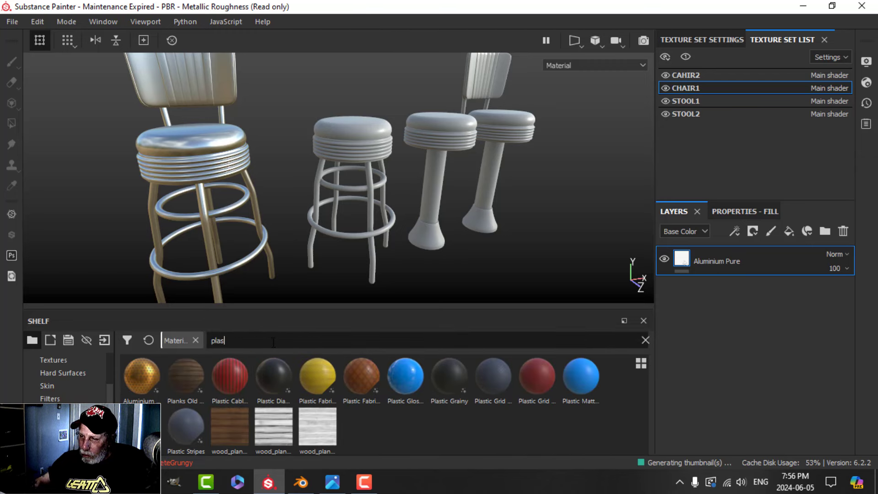
pyautogui.moveTo(406, 376); pyautogui.dragTo(685, 254)
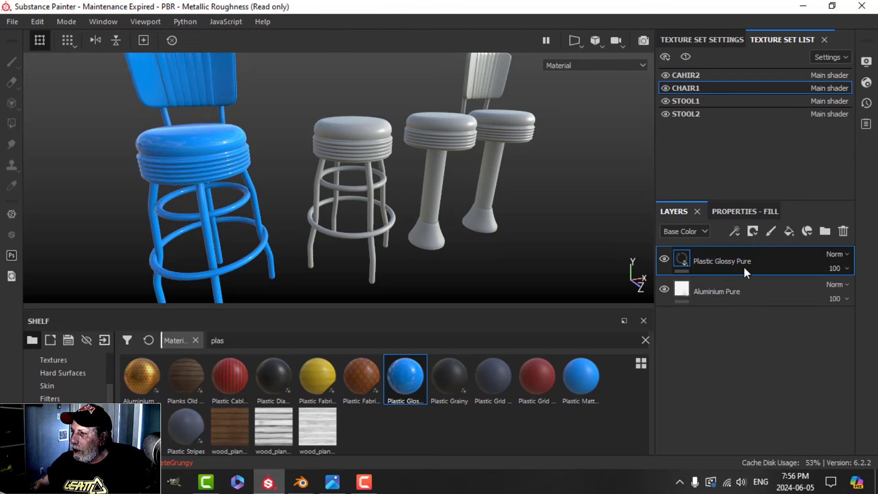
pyautogui.click(753, 231)
pyautogui.click(761, 260)
pyautogui.press('1')
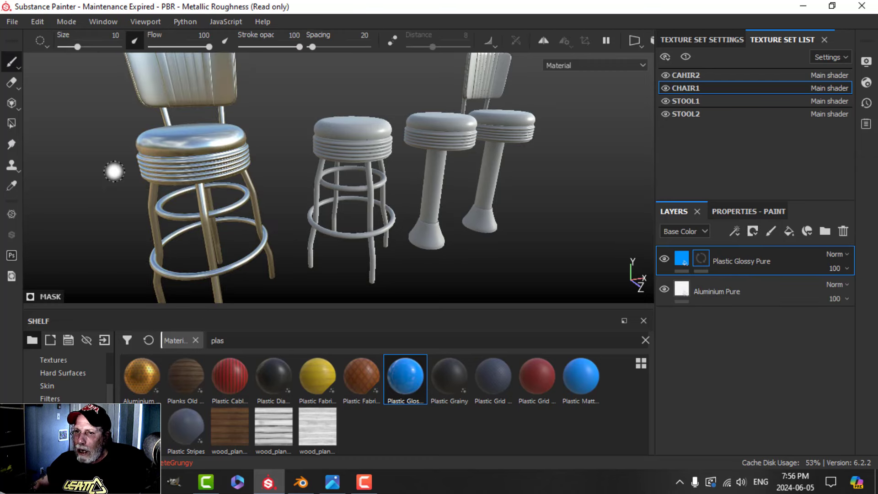
# Polygon-fill the plastic layer's mask by whole mesh over the four-legged chair's seat cushion and the backrest's outer panels.
pyautogui.click(12, 124)
pyautogui.click(757, 211)
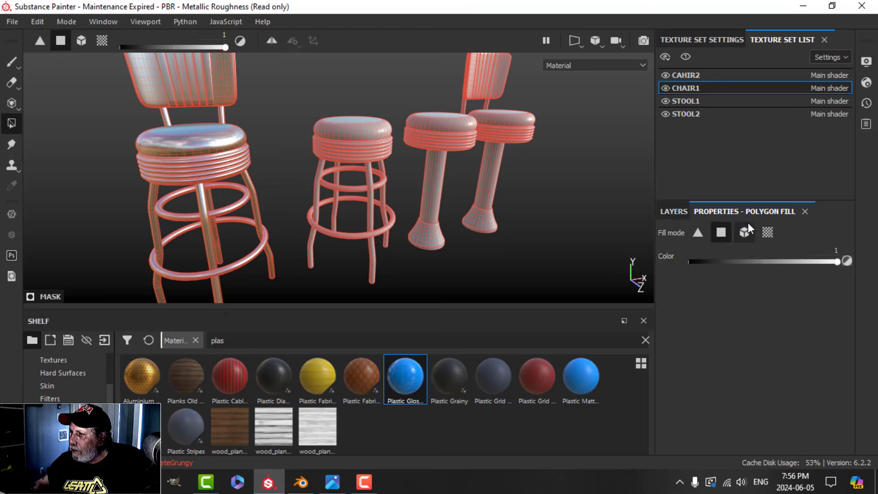
pyautogui.click(744, 232)
pyautogui.click(207, 144)
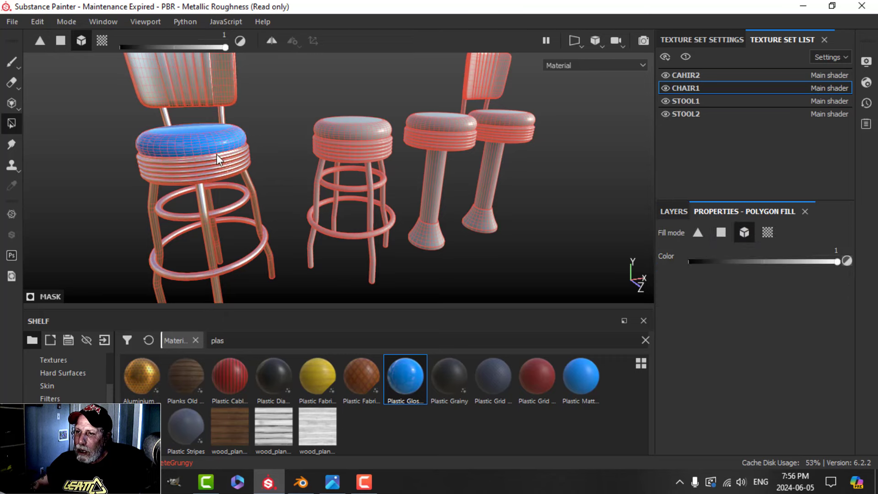
pyautogui.moveTo(219, 159)
pyautogui.keyDown('alt'); pyautogui.mouseDown()
pyautogui.moveTo(259, 226)
pyautogui.moveTo(284, 180)
pyautogui.moveTo(279, 196)
pyautogui.mouseUp(); pyautogui.keyUp('alt')
pyautogui.click(181, 141)
pyautogui.click(17, 66)
pyautogui.keyDown('alt'); pyautogui.moveTo(326, 227); pyautogui.dragTo(310, 191, button='middle'); pyautogui.keyUp('alt')
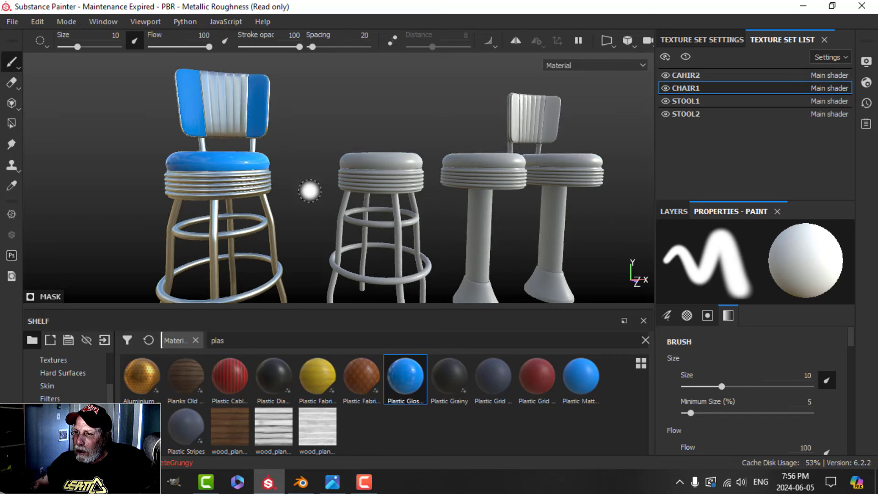
# Set the Plastic Glossy Pure layer's base color to pure red.
pyautogui.click(671, 213)
pyautogui.click(678, 261)
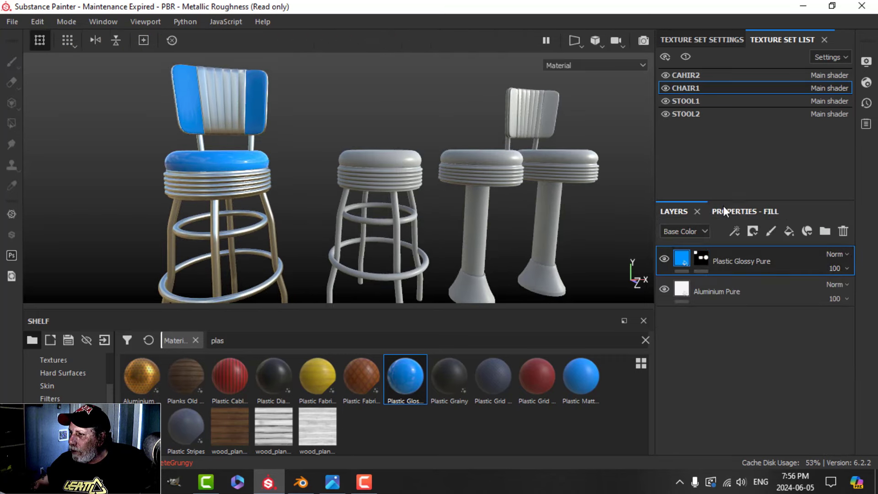
pyautogui.click(723, 206)
pyautogui.scroll(-5, 750, 358)
pyautogui.scroll(-1, 734, 408)
pyautogui.click(750, 319)
pyautogui.keyDown('alt'); pyautogui.moveTo(323, 160); pyautogui.dragTo(366, 183); pyautogui.keyUp('alt')
# Duplicate the red plastic layer, clear the copy's mask and activate Polygon Fill.
pyautogui.click(679, 210)
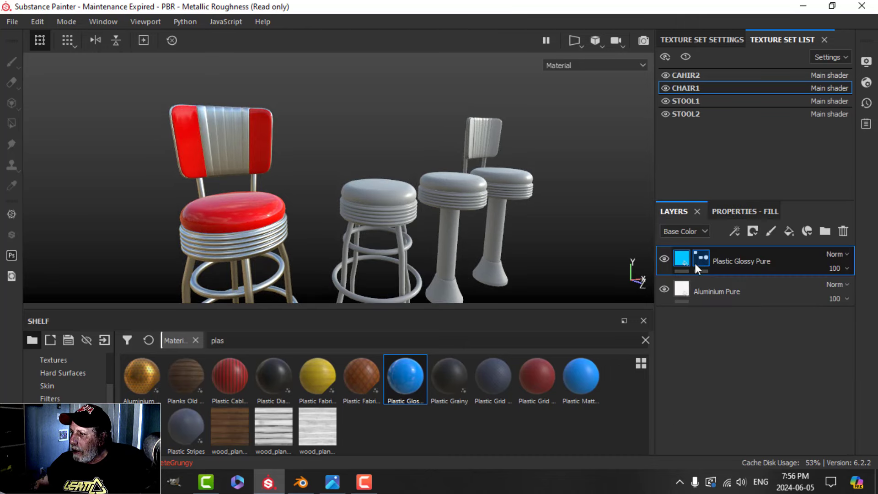
pyautogui.rightClick(726, 260)
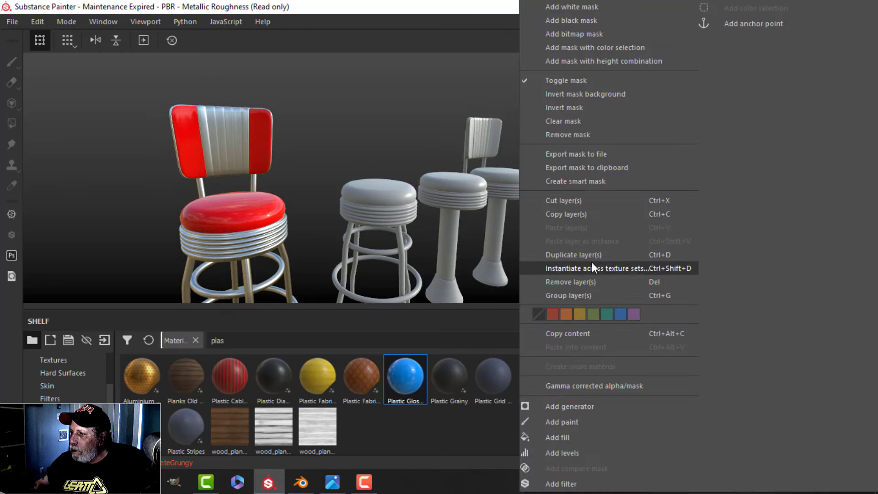
pyautogui.click(576, 253)
pyautogui.click(707, 256)
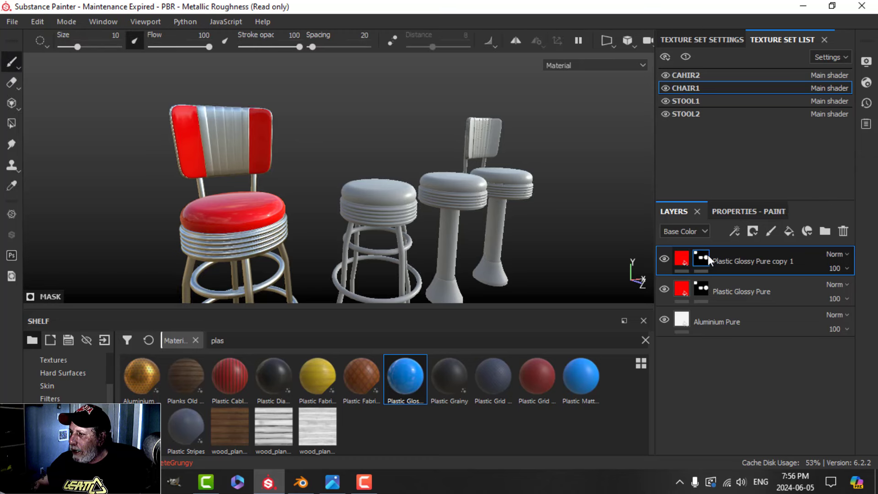
pyautogui.rightClick(707, 255)
pyautogui.click(766, 121)
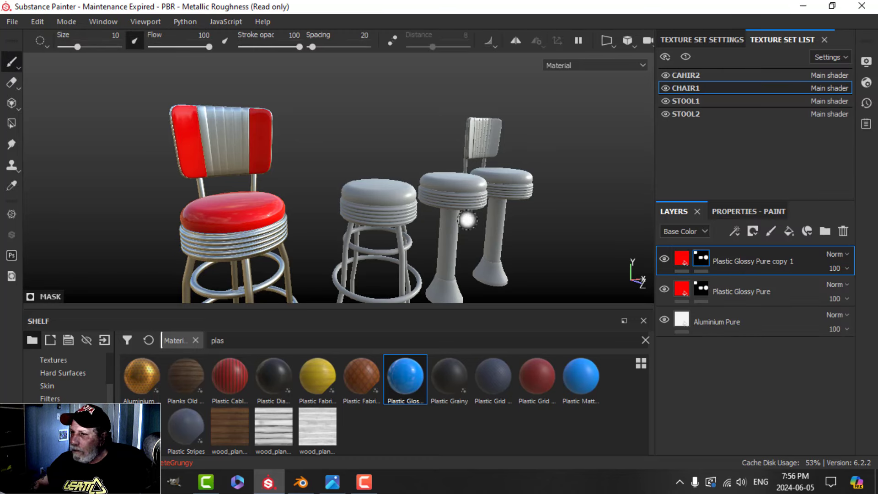
pyautogui.click(11, 123)
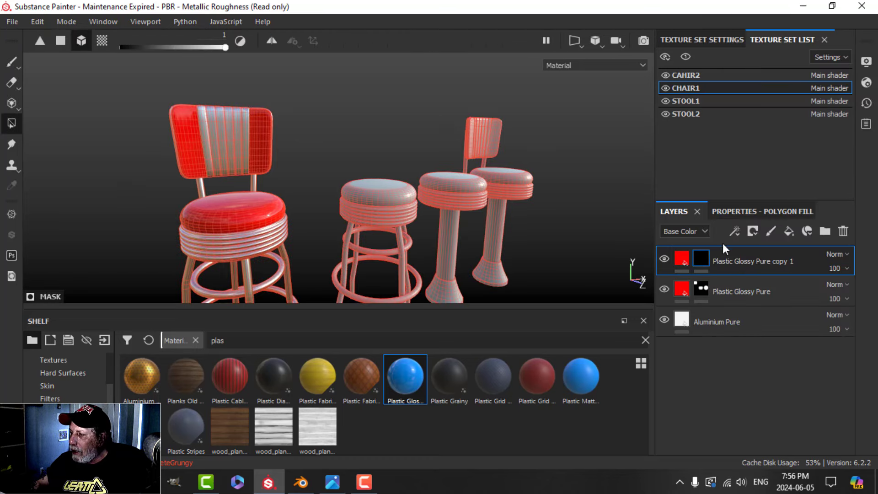
# Set the duplicated plastic layer's base color to a light grey of about 0.749 in each RGB channel.
pyautogui.click(723, 256)
pyautogui.click(737, 319)
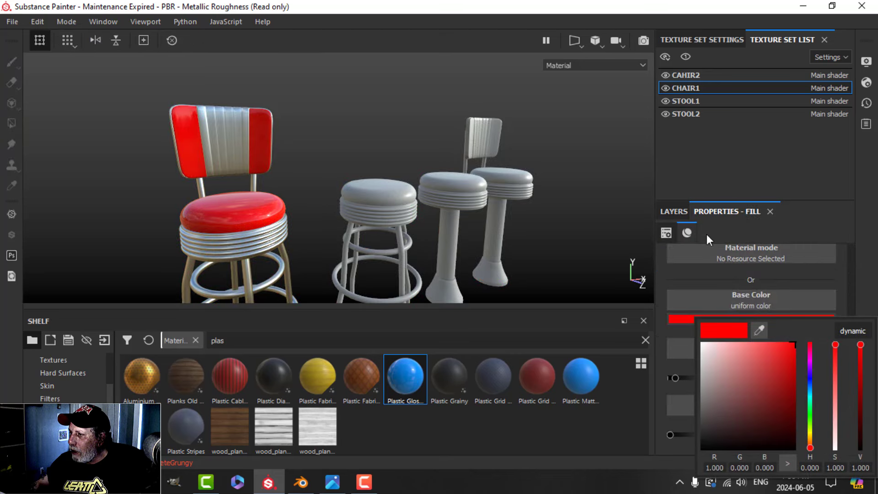
pyautogui.moveTo(710, 358); pyautogui.dragTo(695, 355)
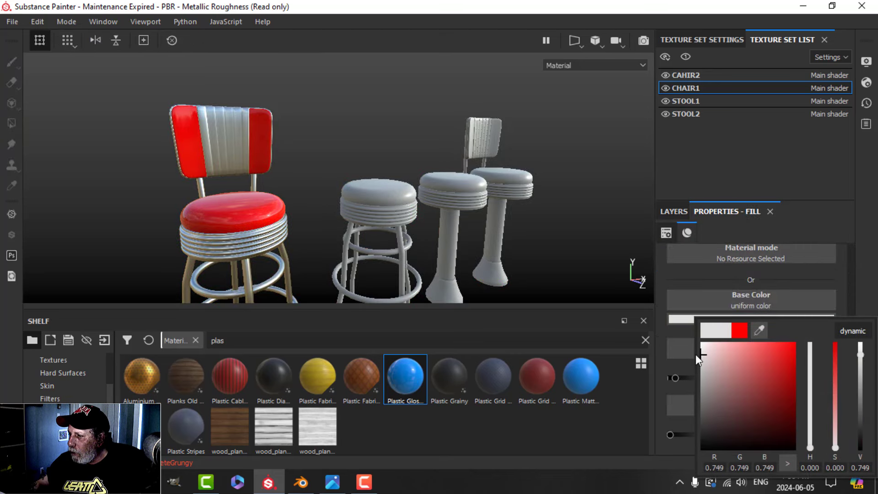
pyautogui.click(674, 212)
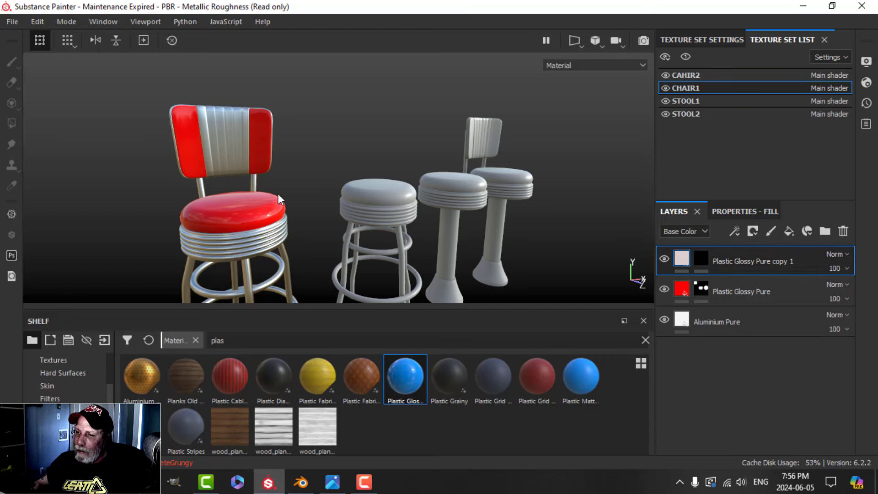
pyautogui.keyDown('alt'); pyautogui.moveTo(285, 200); pyautogui.dragTo(330, 201); pyautogui.keyUp('alt')
pyautogui.click(737, 212)
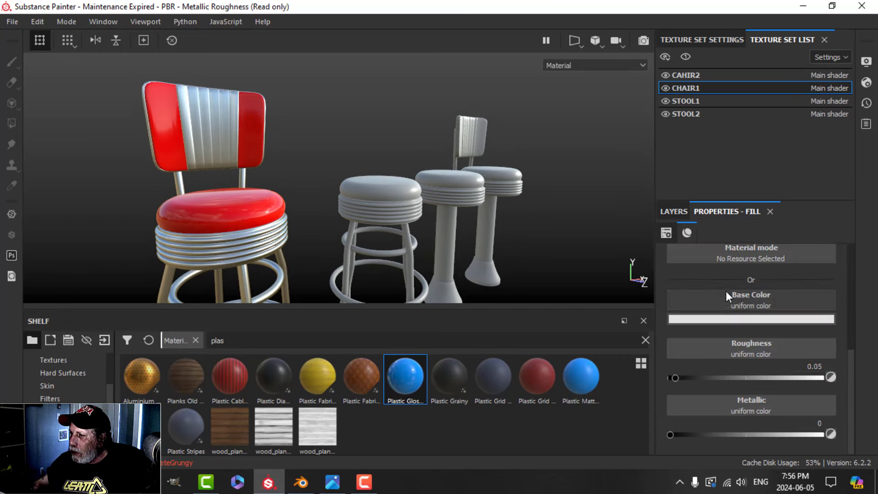
# Polygon-fill the light plastic copy's mask over the four-legged chair's ribbed backrest centre and the backrest's edge trim.
pyautogui.click(673, 211)
pyautogui.click(11, 123)
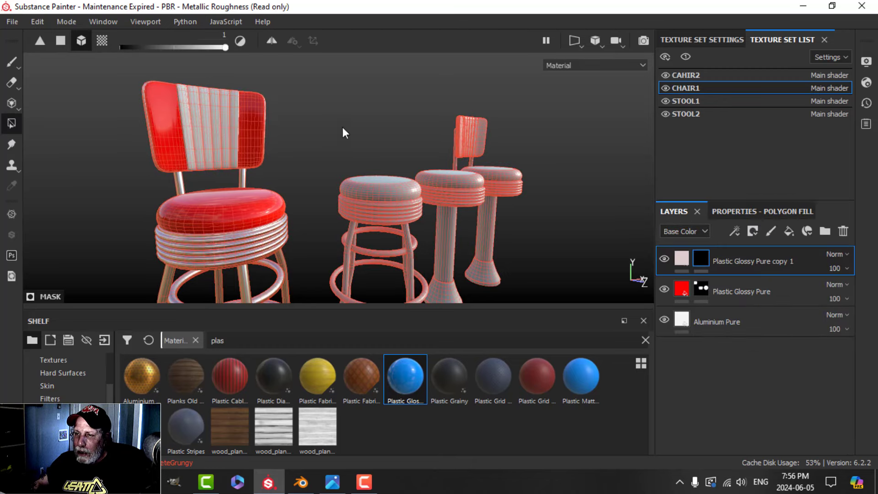
pyautogui.scroll(5, 342, 125)
pyautogui.keyDown('alt'); pyautogui.moveTo(356, 120); pyautogui.dragTo(298, 196); pyautogui.keyUp('alt')
pyautogui.click(265, 144)
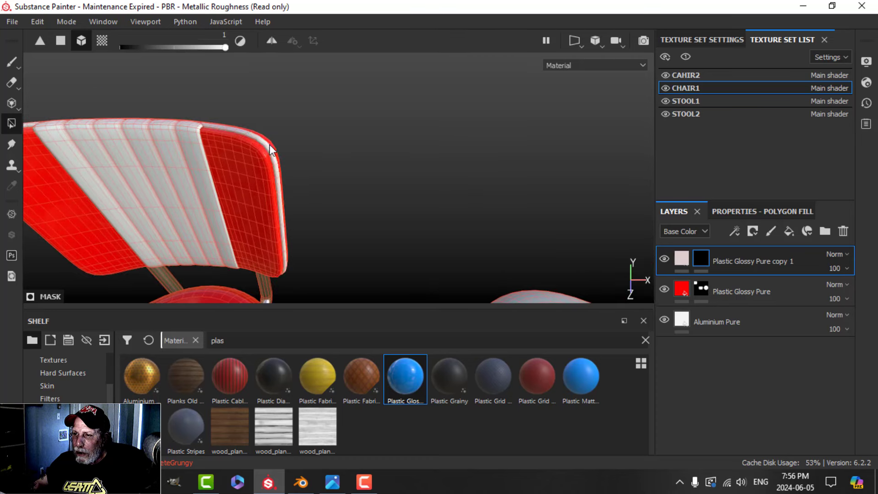
pyautogui.click(11, 62)
pyautogui.moveTo(176, 97)
pyautogui.keyDown('alt'); pyautogui.mouseDown()
pyautogui.moveTo(321, 242)
pyautogui.moveTo(317, 196)
pyautogui.moveTo(304, 219)
pyautogui.moveTo(300, 201)
pyautogui.moveTo(332, 169)
pyautogui.moveTo(280, 204)
pyautogui.moveTo(309, 212)
pyautogui.moveTo(314, 192)
pyautogui.moveTo(337, 188)
pyautogui.moveTo(347, 201)
pyautogui.mouseUp(); pyautogui.keyUp('alt')
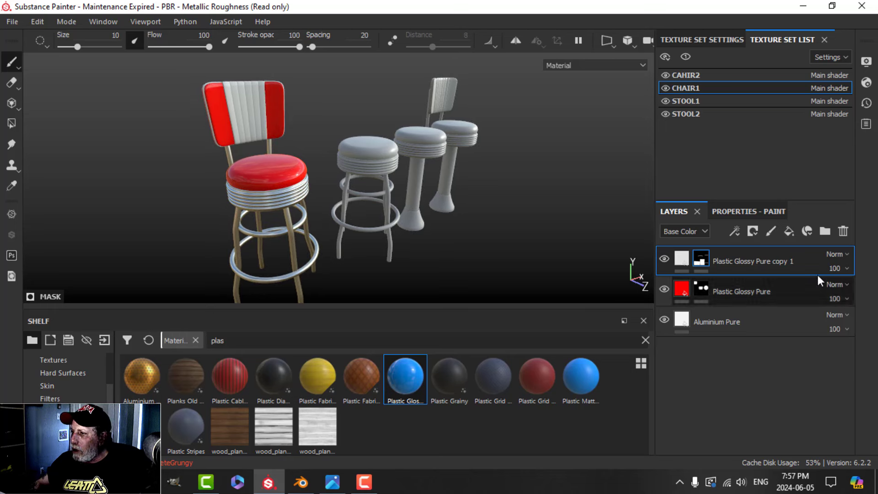
# Add a fill layer above the plastic layers with only the color and roughness channels enabled.
pyautogui.click(789, 230)
pyautogui.click(741, 212)
pyautogui.scroll(3, 731, 310)
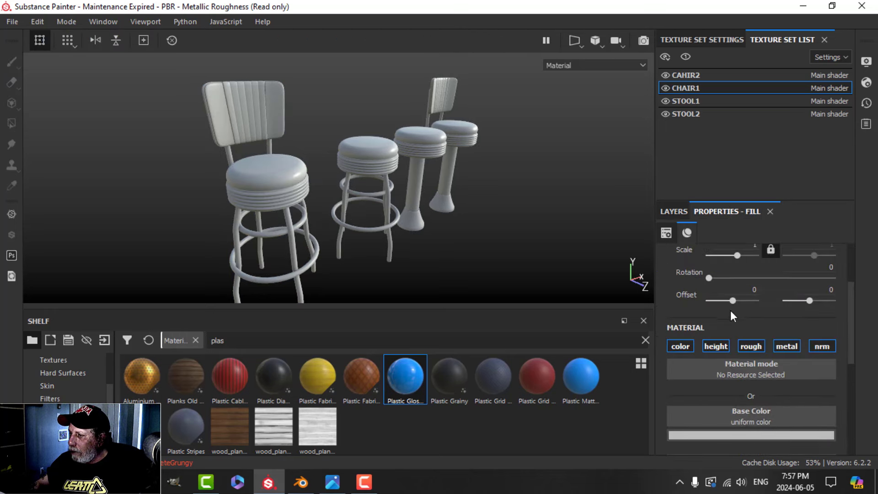
pyautogui.keyDown('alt'); pyautogui.click(689, 347); pyautogui.keyUp('alt')
pyautogui.click(749, 351)
pyautogui.scroll(-3, 752, 372)
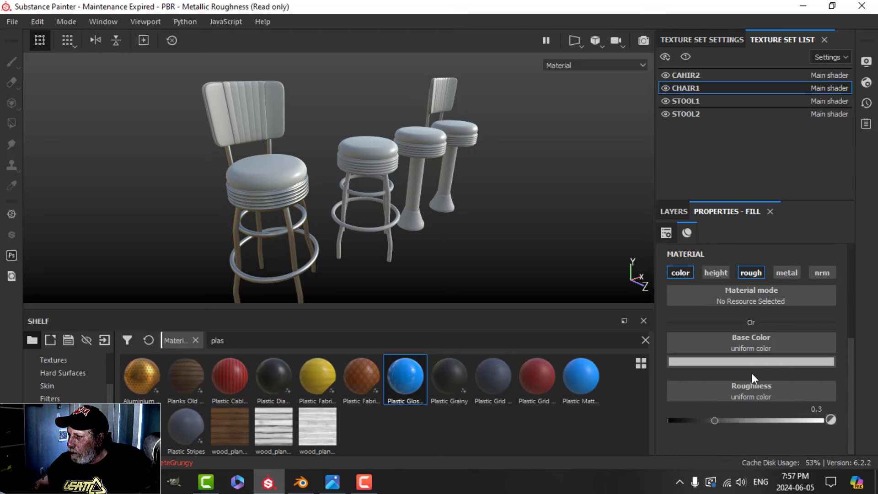
# Set the new fill layer's base color to a very dark brown (RGB 0.020, 0.010, 0.001) and its roughness to 1.
pyautogui.click(747, 359)
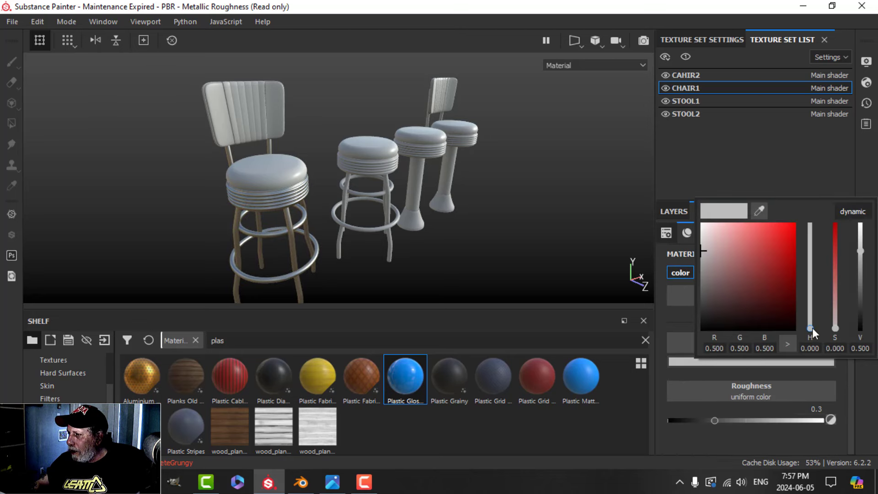
pyautogui.moveTo(812, 328); pyautogui.dragTo(776, 314)
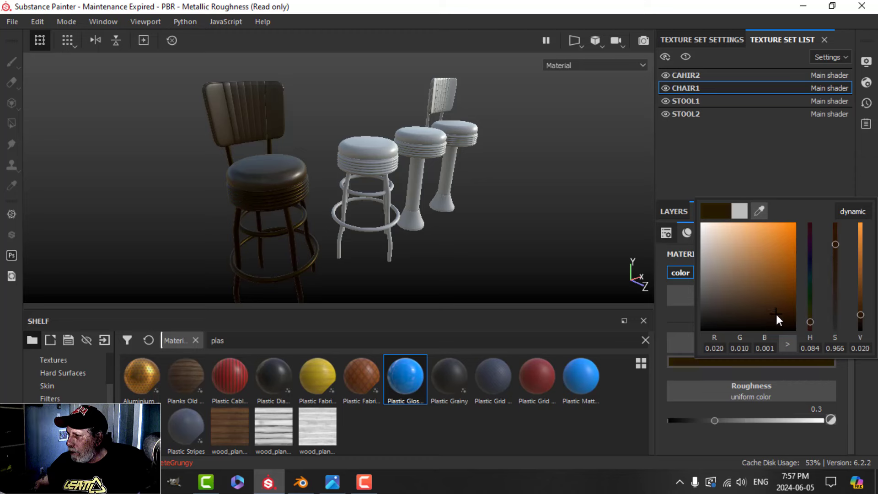
pyautogui.moveTo(716, 421); pyautogui.dragTo(804, 420)
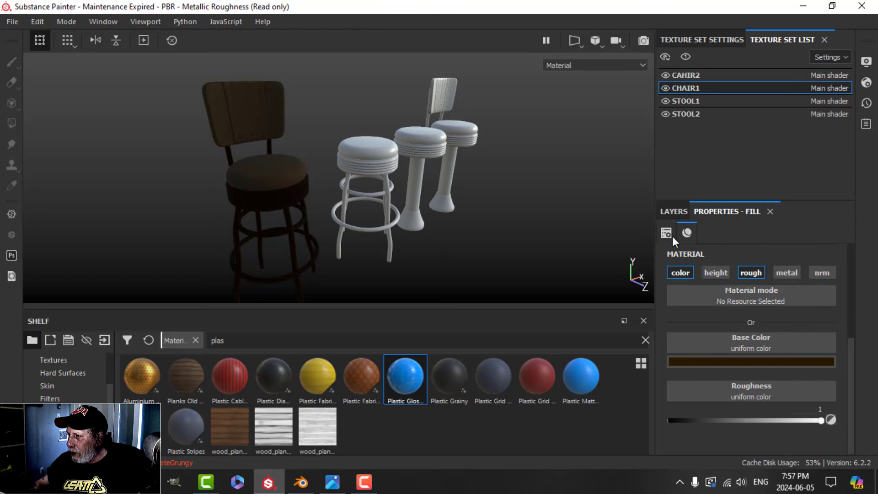
# Give the dark brown fill layer a black mask driven by a Dirt generator.
pyautogui.click(674, 211)
pyautogui.click(753, 232)
pyautogui.click(759, 257)
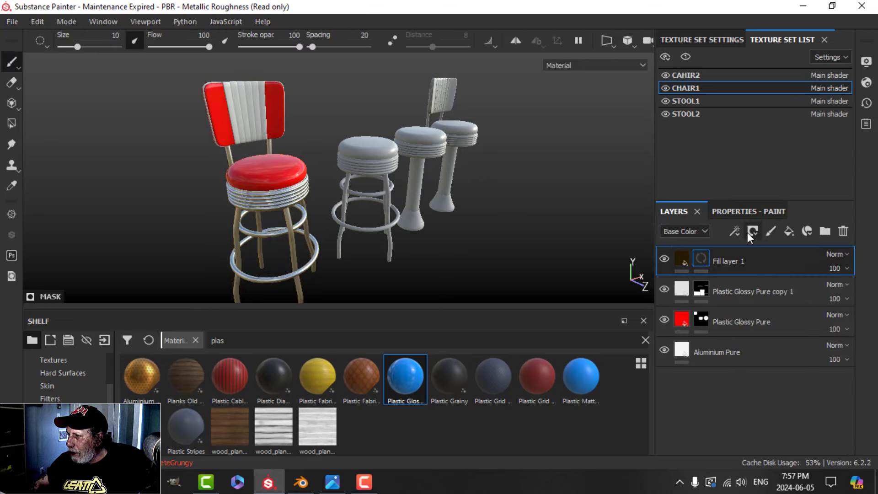
pyautogui.click(753, 232)
pyautogui.click(766, 247)
pyautogui.click(750, 213)
pyautogui.click(745, 251)
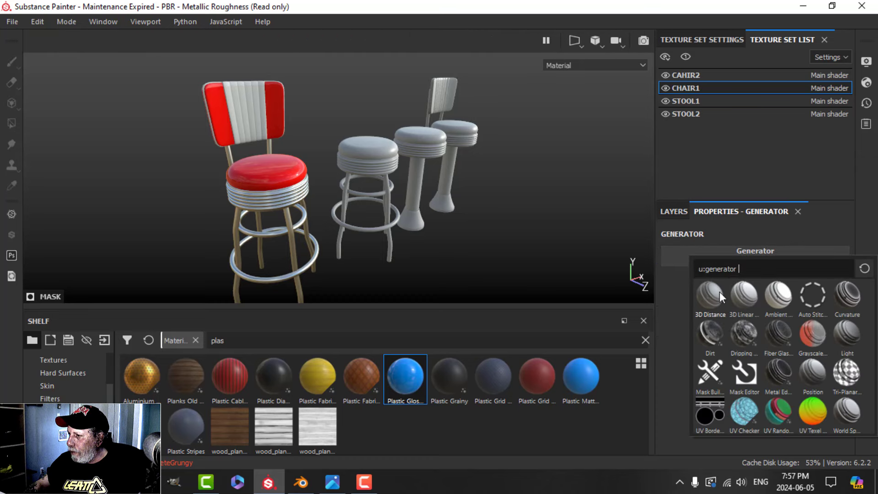
pyautogui.click(709, 330)
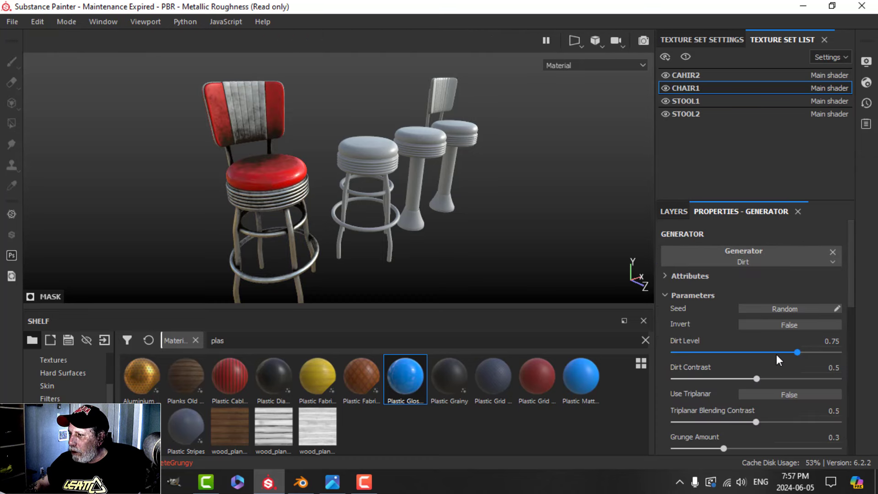
# Set the generator's Dirt Level to about 0.42 and rename the fill layer to dirt.
pyautogui.moveTo(777, 355); pyautogui.dragTo(742, 354)
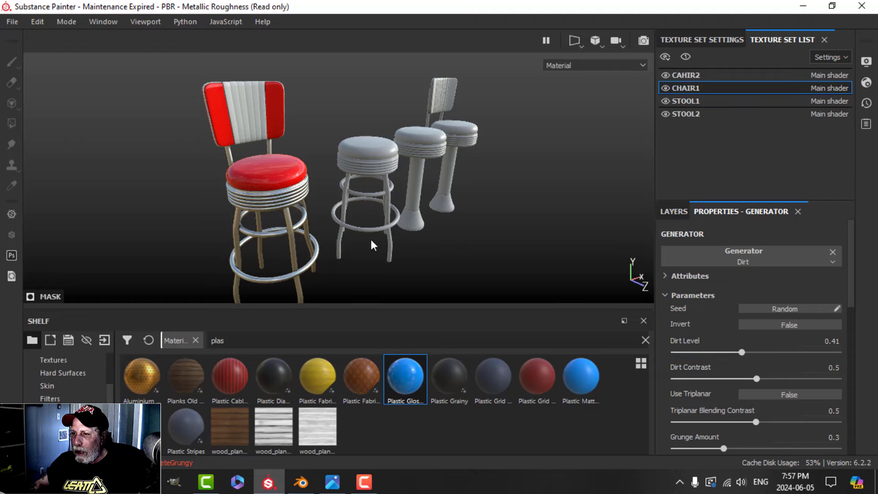
pyautogui.keyDown('alt'); pyautogui.moveTo(373, 245); pyautogui.dragTo(233, 111); pyautogui.keyUp('alt')
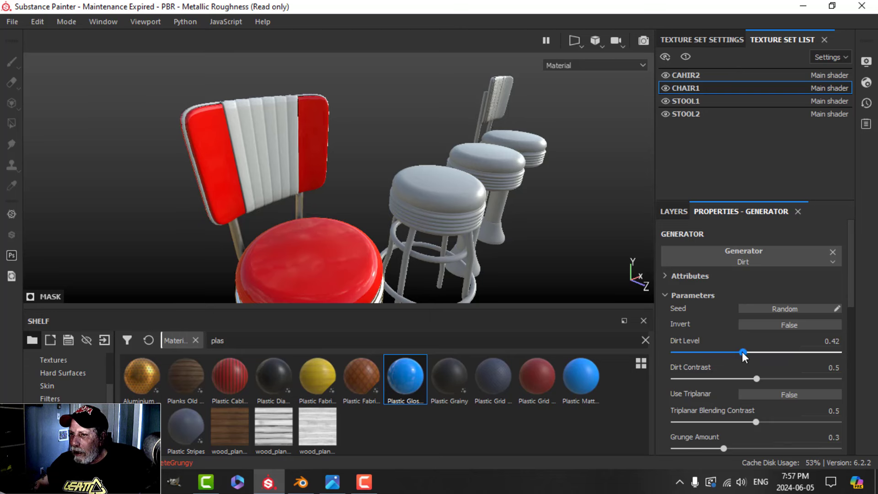
pyautogui.click(674, 211)
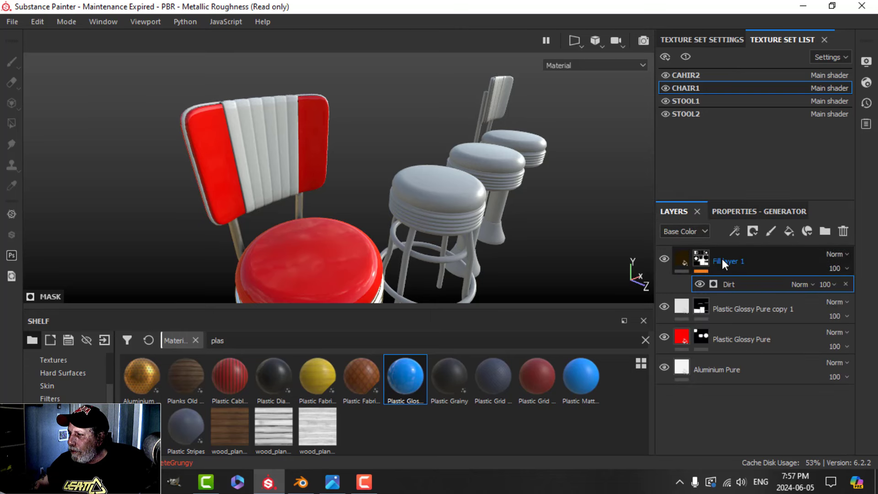
pyautogui.doubleClick(723, 259)
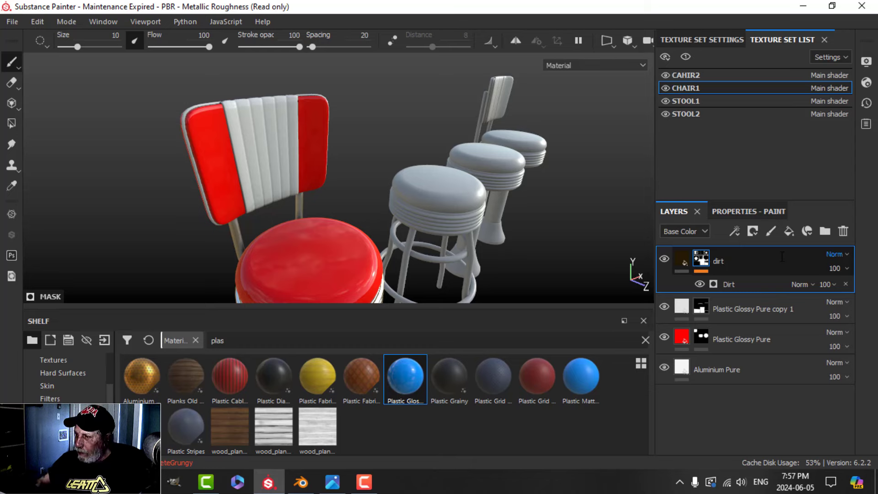
# Copy all four CHAIR1 layers, from dirt down to Aluminium Pure.
pyautogui.scroll(-4, 487, 200)
pyautogui.keyDown('alt'); pyautogui.moveTo(439, 279); pyautogui.dragTo(327, 217); pyautogui.keyUp('alt')
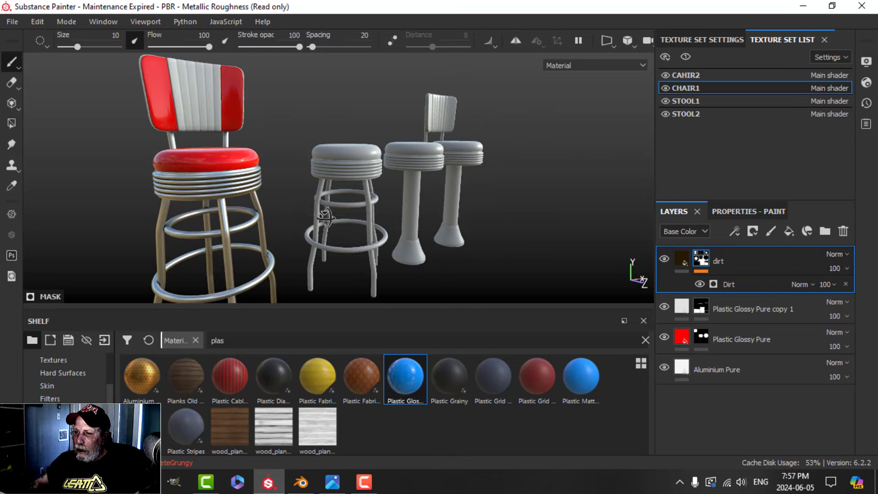
pyautogui.scroll(-3, 349, 239)
pyautogui.keyDown('alt'); pyautogui.moveTo(360, 242); pyautogui.dragTo(349, 211, button='middle'); pyautogui.keyUp('alt')
pyautogui.keyDown('alt'); pyautogui.moveTo(349, 212); pyautogui.dragTo(385, 231); pyautogui.keyUp('alt')
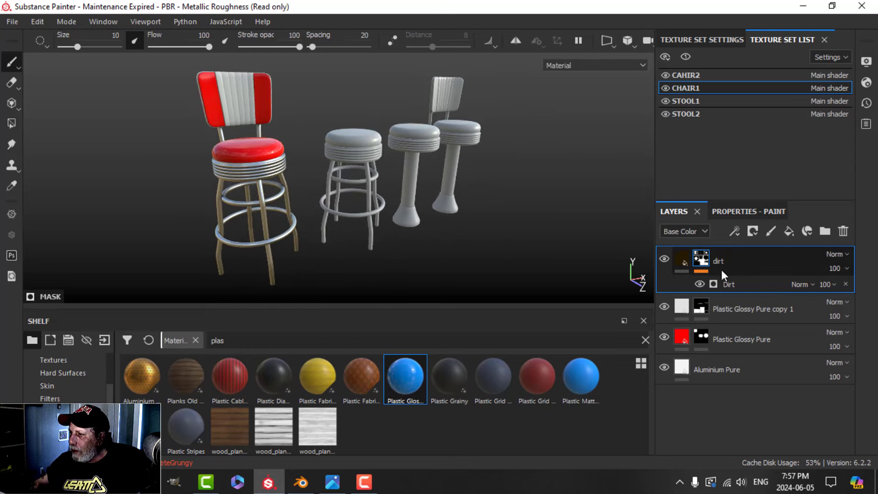
pyautogui.click(680, 261)
pyautogui.keyDown('shift'); pyautogui.click(728, 358); pyautogui.keyUp('shift')
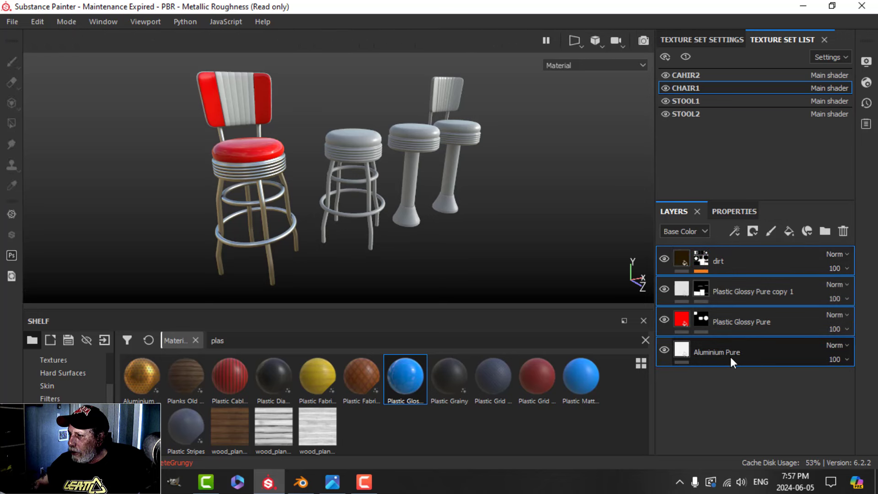
pyautogui.rightClick(730, 357)
pyautogui.click(739, 231)
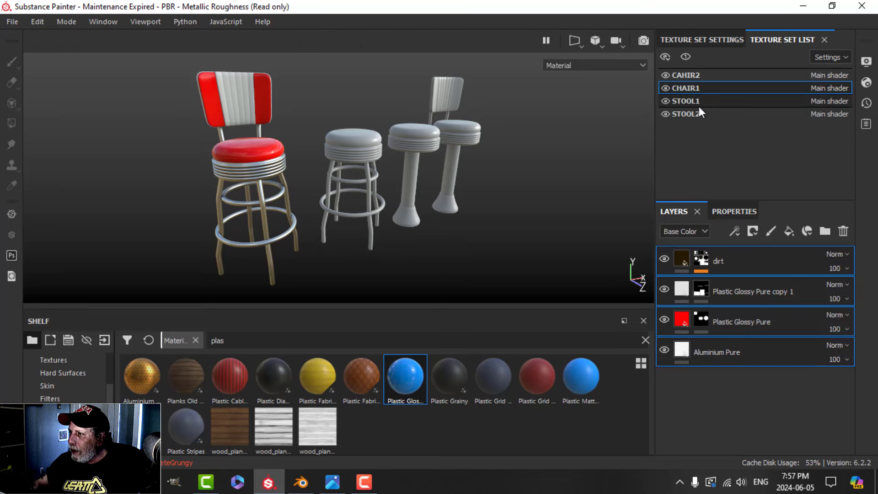
# Delete the default layer of the CAHIR2 texture set and paste the copied chair layers into it.
pyautogui.click(690, 75)
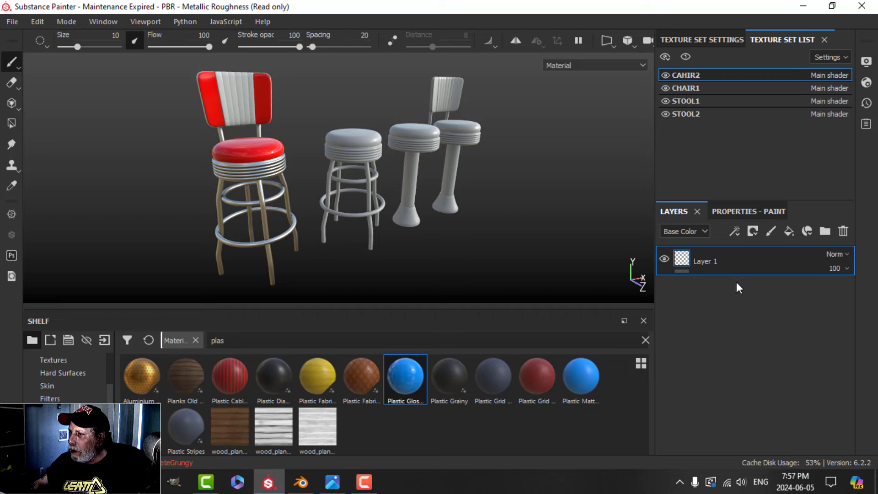
pyautogui.press('Delete')
pyautogui.rightClick(701, 288)
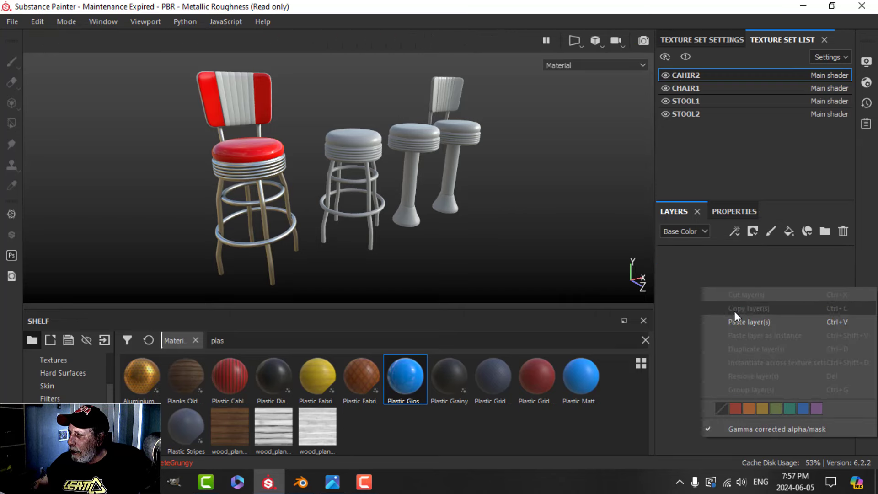
pyautogui.click(735, 314)
pyautogui.keyDown('alt'); pyautogui.moveTo(527, 194); pyautogui.dragTo(361, 229); pyautogui.keyUp('alt')
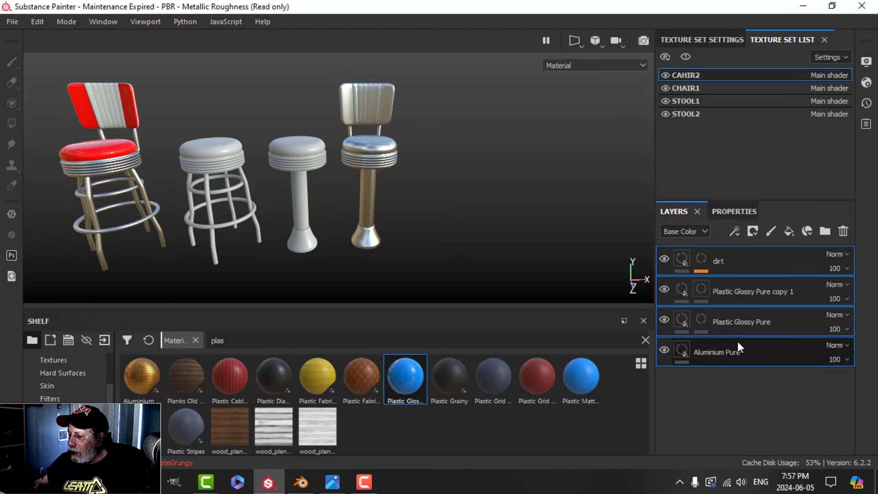
# Clear the pasted red plastic layer's mask and polygon-fill it over the pedestal chair's seat cushion and outer backrest panels.
pyautogui.click(755, 325)
pyautogui.click(700, 319)
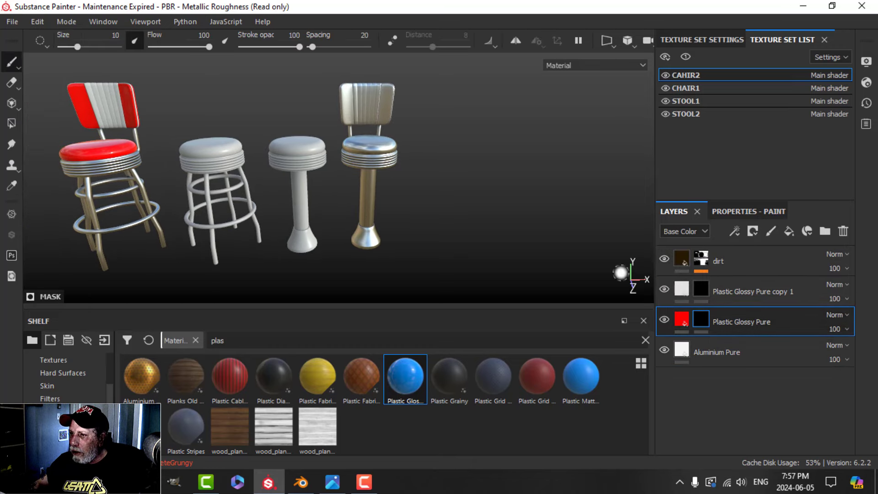
pyautogui.rightClick(700, 320)
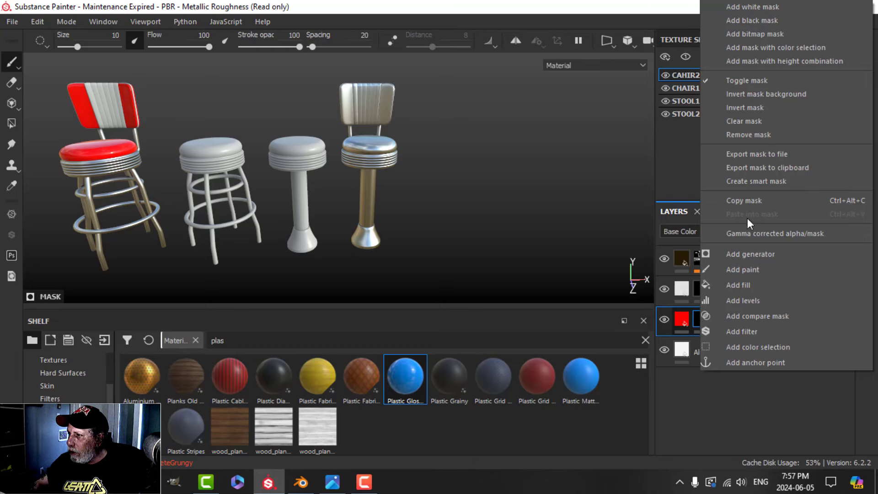
pyautogui.click(691, 146)
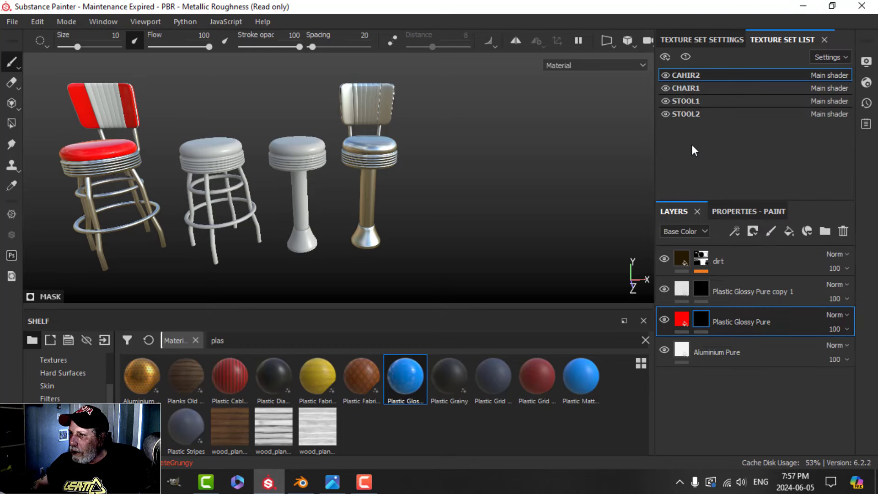
pyautogui.click(12, 124)
pyautogui.scroll(5, 375, 173)
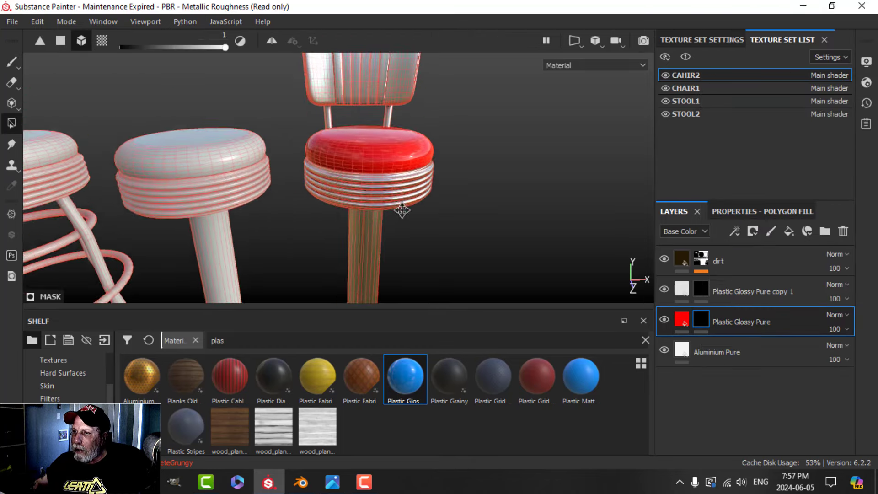
pyautogui.moveTo(402, 210); pyautogui.dragTo(402, 240, button='middle')
pyautogui.click(326, 101)
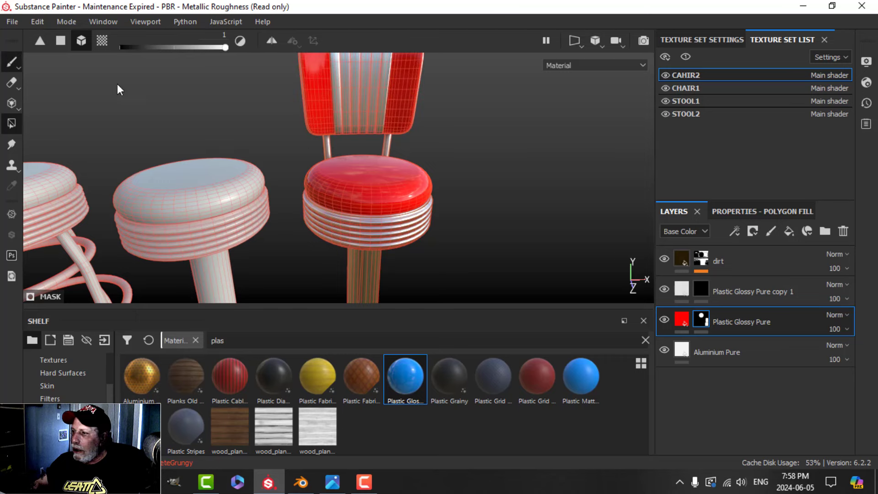
# Clear the mask of CAHIR2's light plastic layer, Plastic Glossy Pure copy 1.
pyautogui.press('1')
pyautogui.click(707, 289)
pyautogui.rightClick(706, 289)
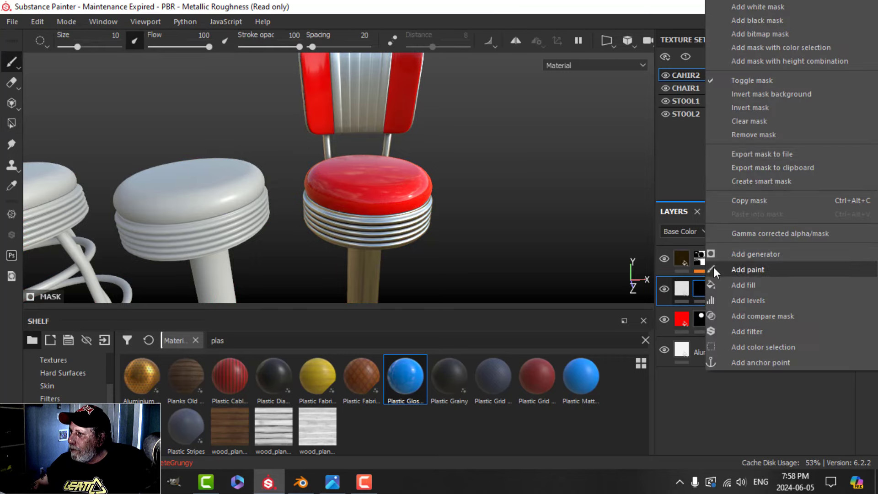
pyautogui.click(734, 119)
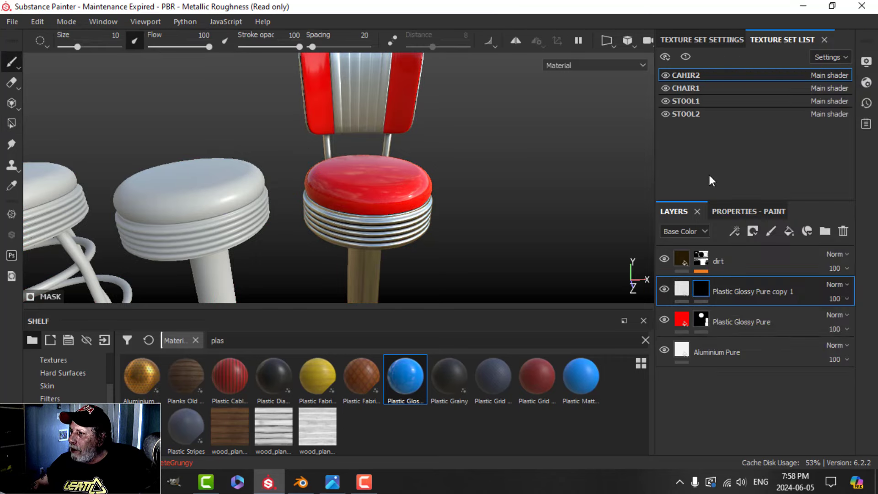
# Polygon-fill the light plastic layer's mask over the pedestal chair's ribbed backrest centre and edge trim, ending on the Paint tool.
pyautogui.click(11, 123)
pyautogui.click(360, 98)
pyautogui.keyDown('alt'); pyautogui.moveTo(360, 98); pyautogui.dragTo(450, 100); pyautogui.keyUp('alt')
pyautogui.keyDown('alt'); pyautogui.moveTo(450, 100); pyautogui.dragTo(372, 216, button='middle'); pyautogui.keyUp('alt')
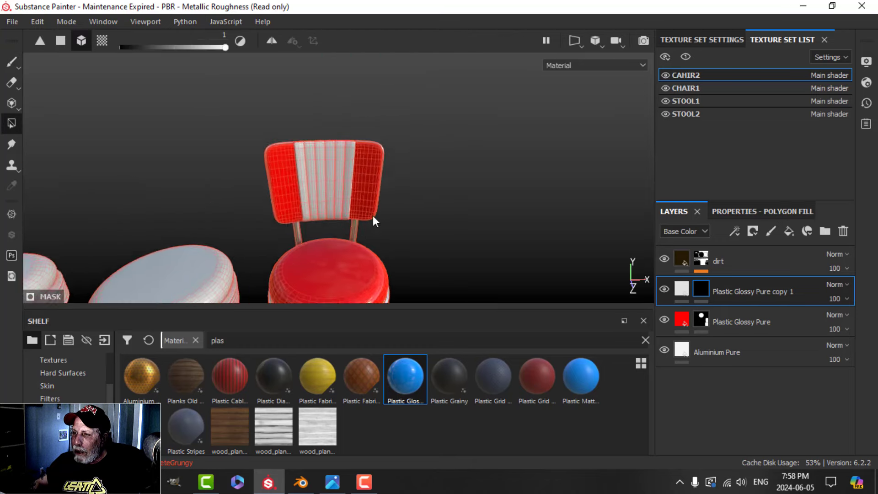
pyautogui.keyDown('alt'); pyautogui.moveTo(373, 215); pyautogui.dragTo(450, 138, button='right'); pyautogui.keyUp('alt')
pyautogui.keyDown('alt'); pyautogui.moveTo(449, 138); pyautogui.dragTo(415, 254, button='middle'); pyautogui.keyUp('alt')
pyautogui.keyDown('alt'); pyautogui.moveTo(416, 254); pyautogui.dragTo(489, 164); pyautogui.keyUp('alt')
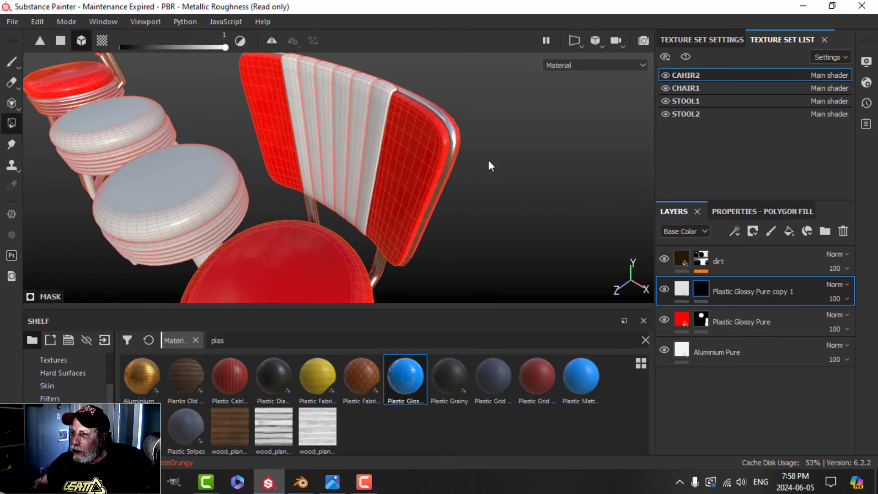
pyautogui.click(451, 125)
pyautogui.click(17, 67)
# Examine the pedestal chair's upholstery and frame from several angles alongside the other chair and stools.
pyautogui.keyDown('alt'); pyautogui.moveTo(517, 226); pyautogui.dragTo(344, 251, button='right'); pyautogui.keyUp('alt')
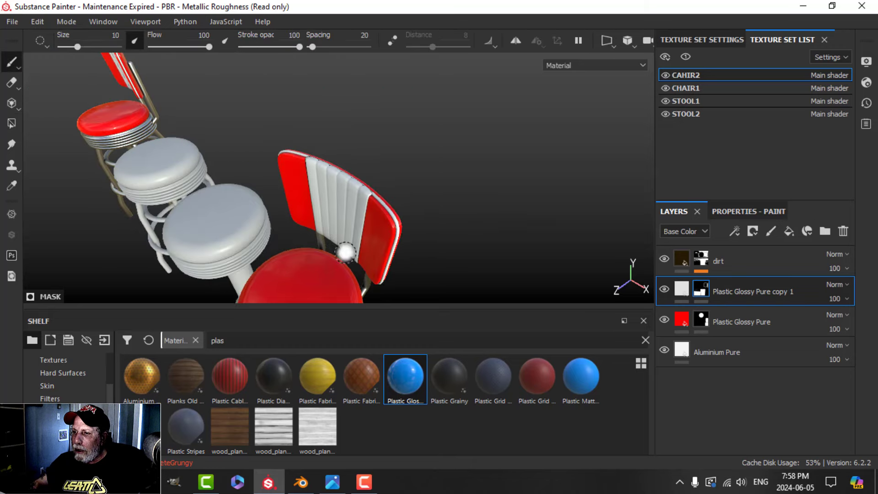
pyautogui.keyDown('alt'); pyautogui.moveTo(345, 251); pyautogui.dragTo(362, 229, button='middle'); pyautogui.keyUp('alt')
pyautogui.keyDown('alt'); pyautogui.moveTo(362, 229); pyautogui.dragTo(370, 256, button='right'); pyautogui.keyUp('alt')
pyautogui.keyDown('alt'); pyautogui.moveTo(370, 256); pyautogui.dragTo(424, 212); pyautogui.keyUp('alt')
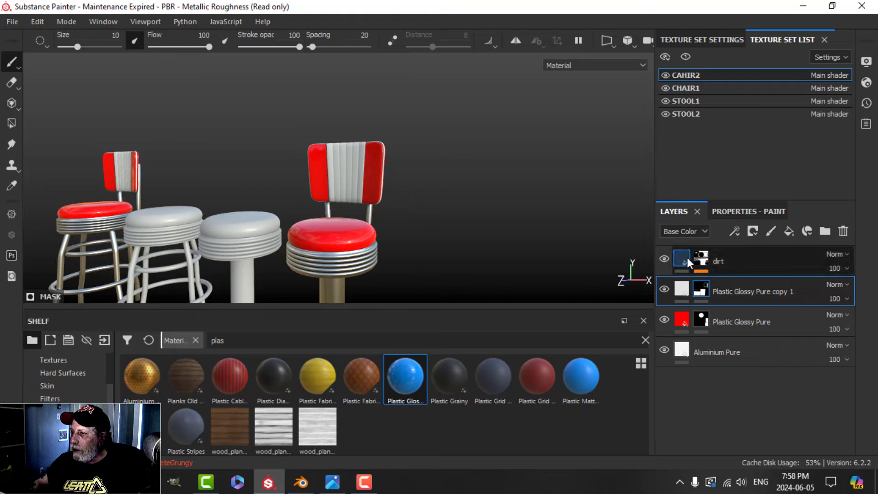
pyautogui.keyDown('alt'); pyautogui.moveTo(325, 221); pyautogui.dragTo(355, 202, button='middle'); pyautogui.keyUp('alt')
pyautogui.keyDown('alt'); pyautogui.moveTo(356, 202); pyautogui.dragTo(359, 227); pyautogui.keyUp('alt')
pyautogui.keyDown('alt'); pyautogui.moveTo(394, 232); pyautogui.dragTo(407, 241, button='right'); pyautogui.keyUp('alt')
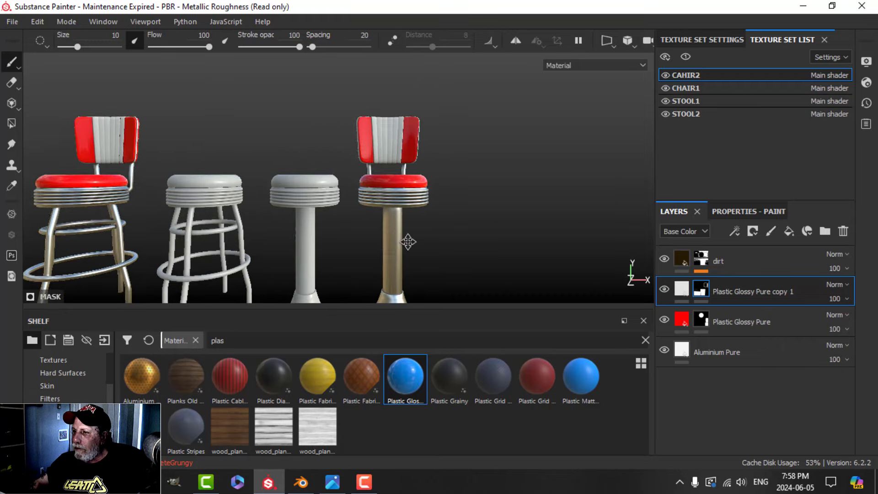
pyautogui.keyDown('alt'); pyautogui.moveTo(408, 241); pyautogui.dragTo(457, 221, button='middle'); pyautogui.keyUp('alt')
# Replace STOOL1's default layer with the copied material layers and delete its light plastic layer, Plastic Glossy Pure copy 1.
pyautogui.click(711, 101)
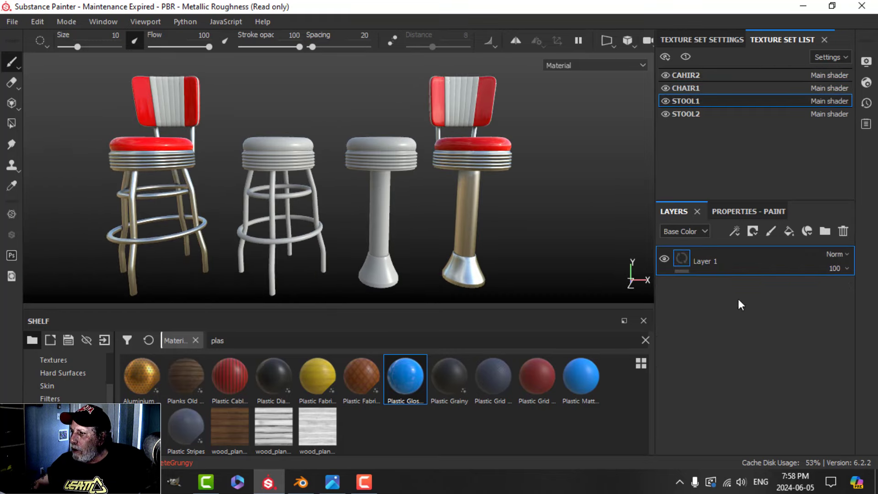
pyautogui.click(843, 231)
pyautogui.rightClick(730, 306)
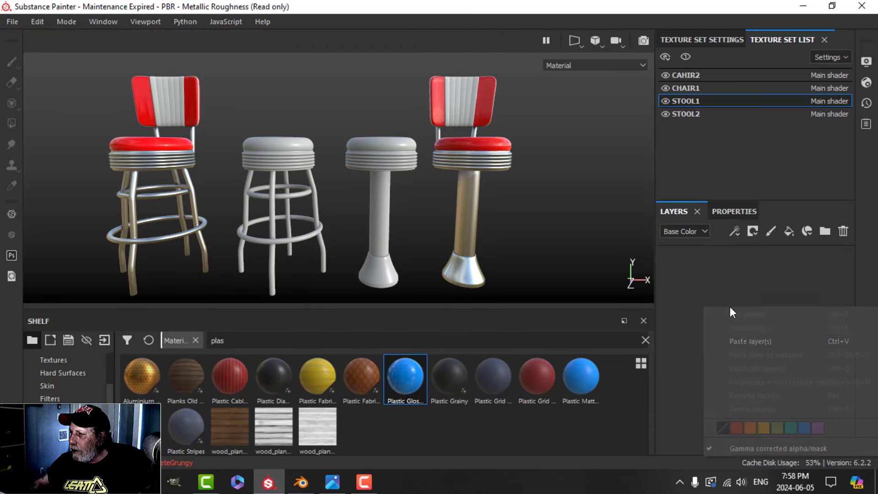
pyautogui.click(753, 338)
pyautogui.click(701, 289)
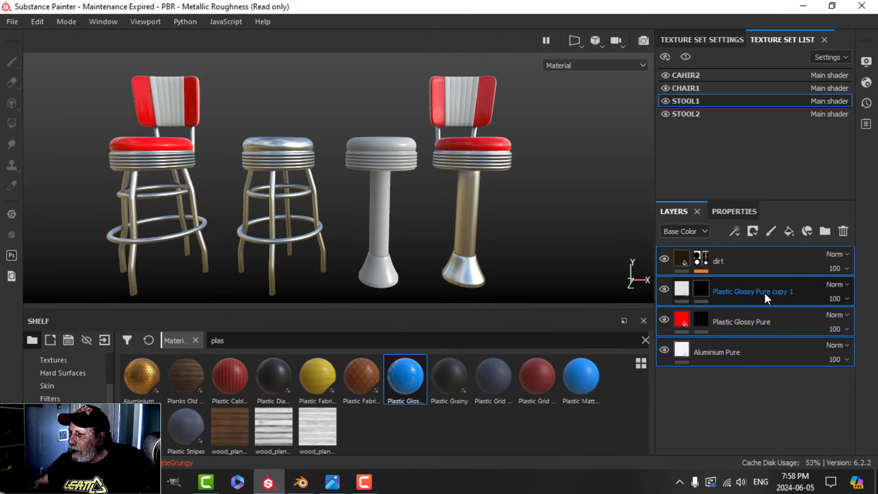
pyautogui.click(844, 231)
# Polygon-fill the red plastic layer's mask over the four-legged stool's seat cushion, ending on the Paint tool.
pyautogui.click(701, 288)
pyautogui.click(12, 124)
pyautogui.click(278, 144)
pyautogui.click(11, 61)
pyautogui.scroll(-2, 422, 238)
pyautogui.keyDown('alt'); pyautogui.moveTo(424, 239); pyautogui.dragTo(390, 229, button='middle'); pyautogui.keyUp('alt')
pyautogui.keyDown('alt'); pyautogui.moveTo(390, 228); pyautogui.dragTo(405, 228); pyautogui.keyUp('alt')
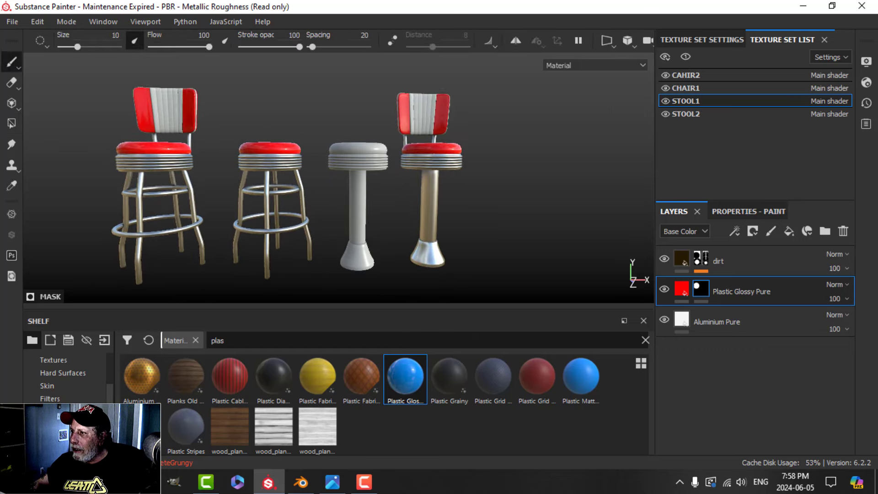
# Replace STOOL2's default layer with the copied material layers, removing the pasted Plastic Glossy Pure copy 1.
pyautogui.click(693, 113)
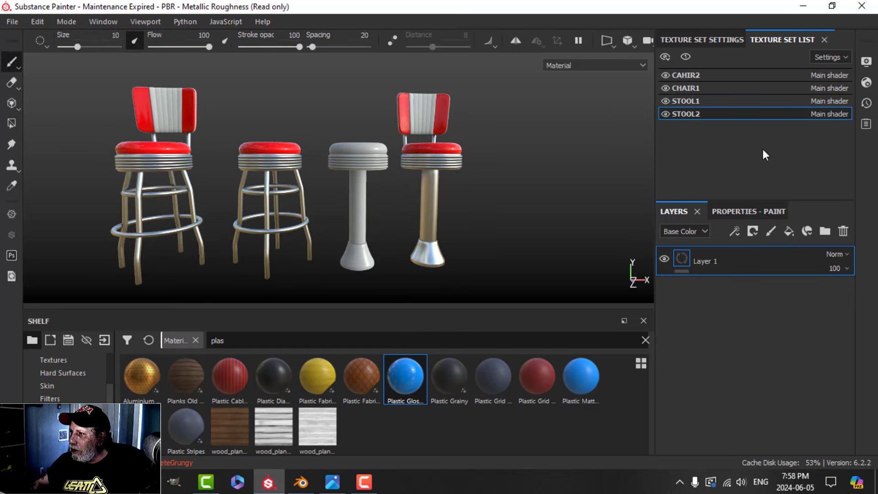
pyautogui.click(845, 231)
pyautogui.rightClick(773, 287)
pyautogui.click(771, 317)
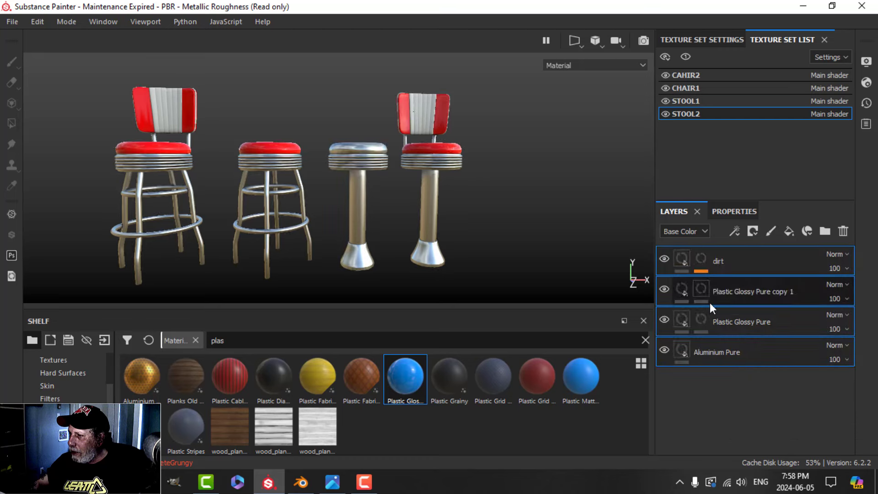
pyautogui.click(738, 294)
pyautogui.click(844, 231)
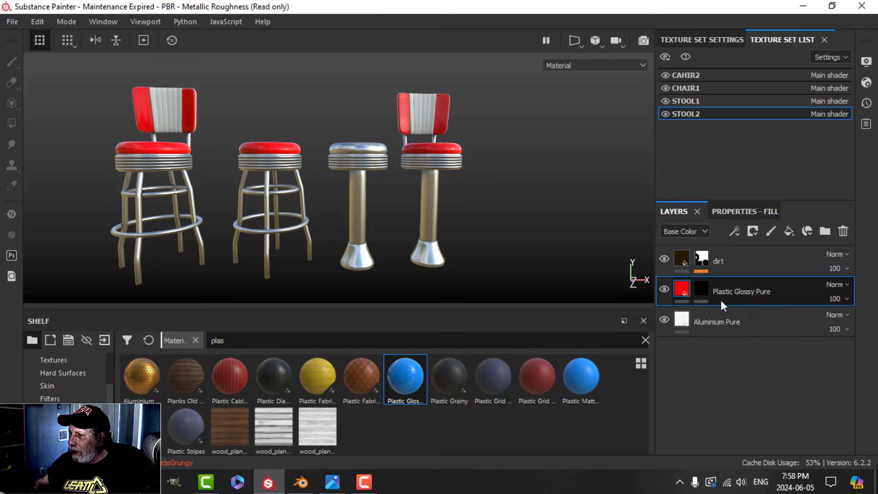
# Fill the red plastic layer's mask over the pedestal stool's seat cushion.
pyautogui.rightClick(699, 290)
pyautogui.click(747, 122)
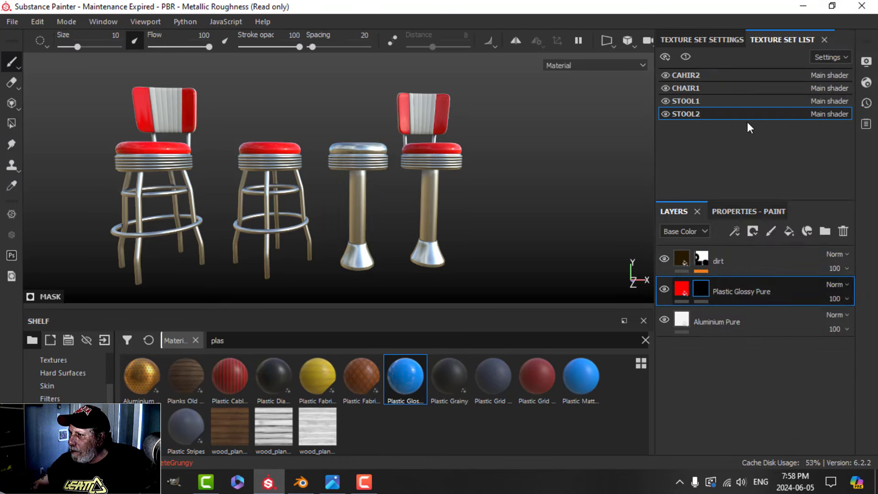
pyautogui.keyDown('alt'); pyautogui.moveTo(31, 153); pyautogui.dragTo(347, 229); pyautogui.keyUp('alt')
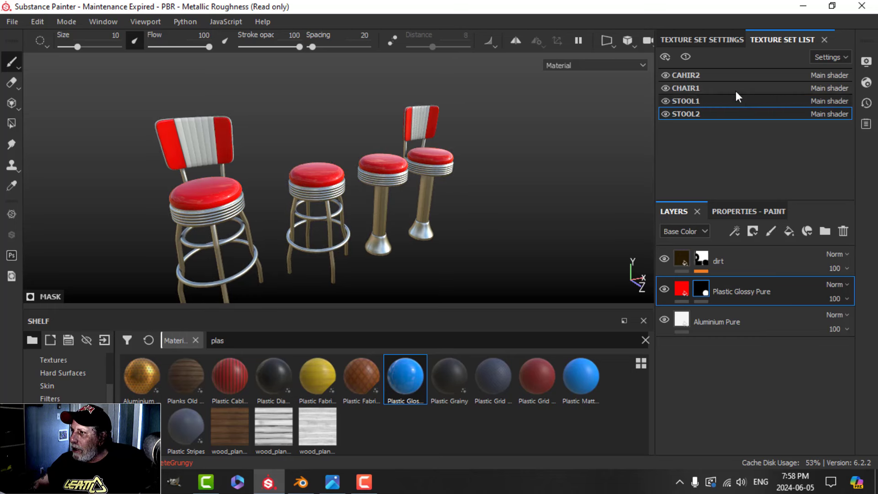
# Set the STOOL2 texture set's size to 2048.
pyautogui.click(705, 39)
pyautogui.scroll(6, 749, 147)
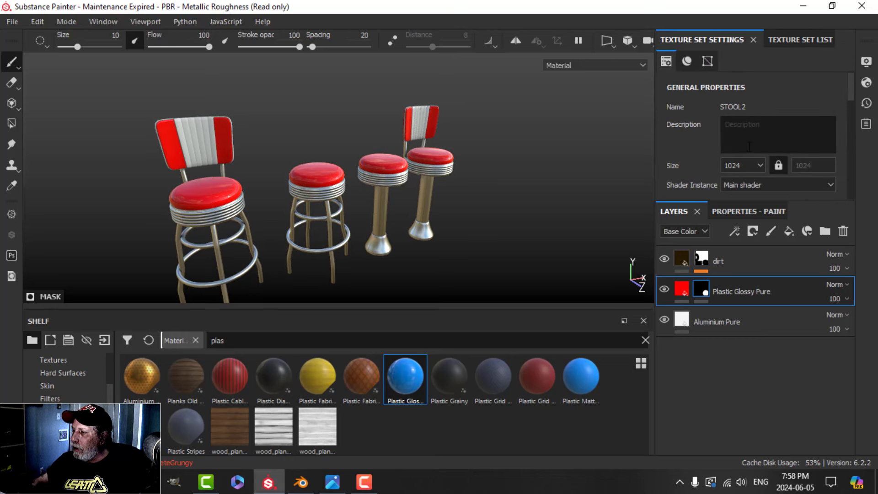
pyautogui.click(744, 168)
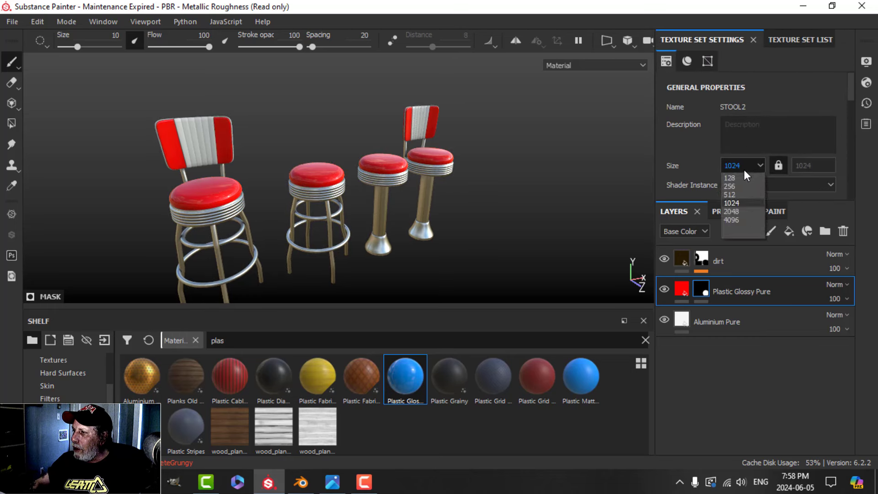
pyautogui.click(736, 212)
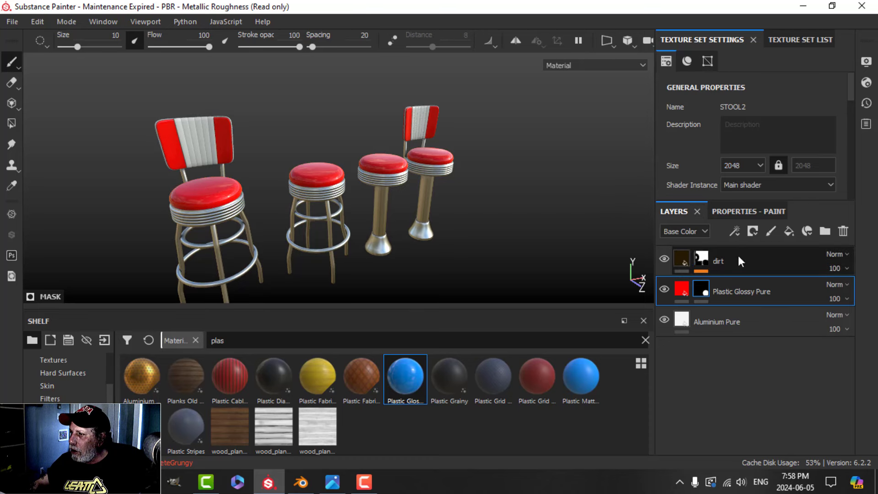
# Set the STOOL1 texture set's size to 2048.
pyautogui.click(782, 40)
pyautogui.click(720, 101)
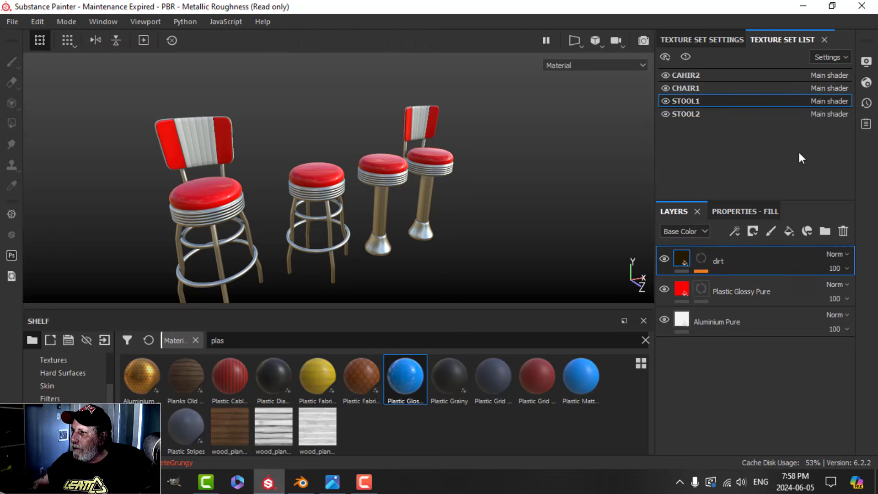
pyautogui.click(721, 43)
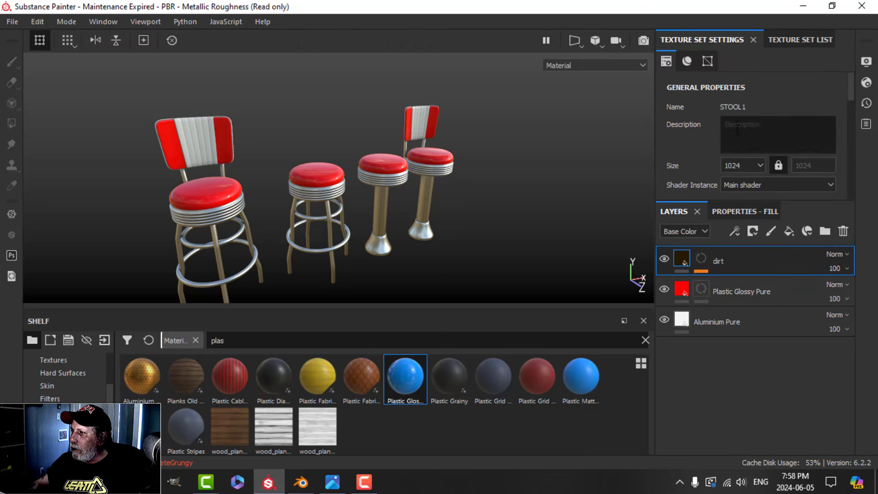
pyautogui.click(738, 166)
pyautogui.click(734, 211)
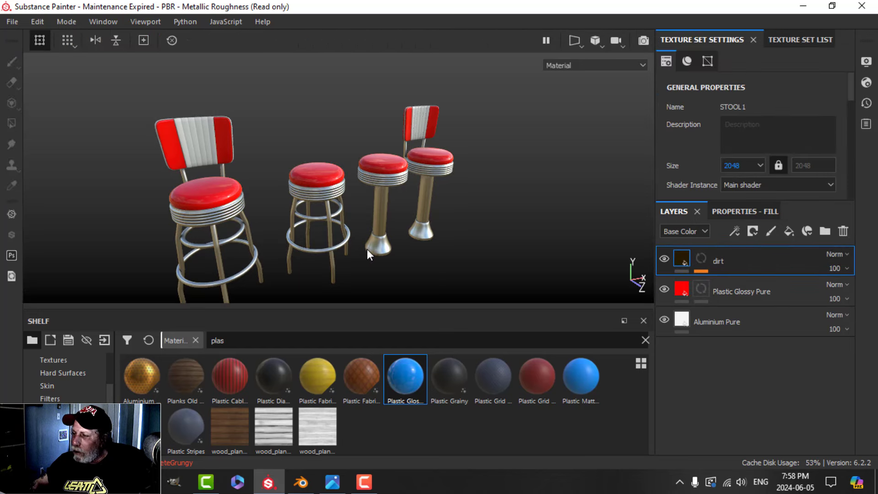
# Set the CAHIR2 texture set's size to 2048.
pyautogui.click(800, 40)
pyautogui.click(723, 117)
pyautogui.click(713, 42)
pyautogui.click(739, 166)
pyautogui.click(735, 211)
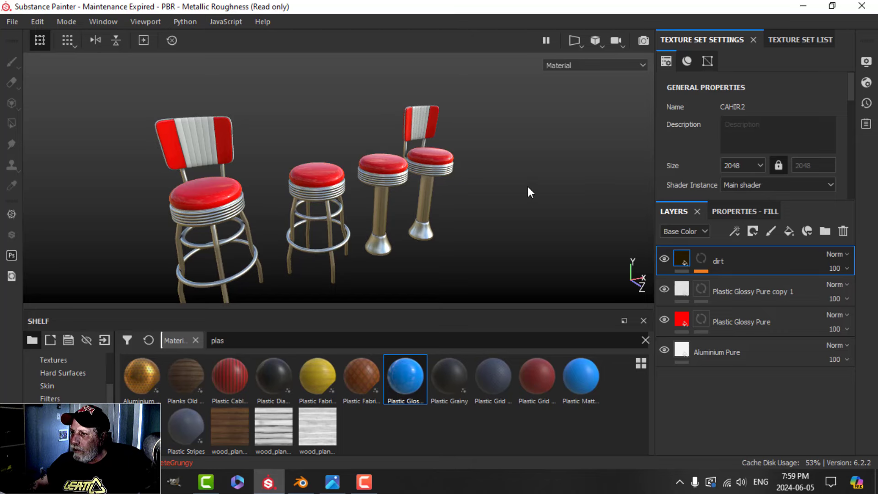
# Maximize the viewport and examine the upholstery and metal frames of all four seats from several angles.
pyautogui.press('Tab')
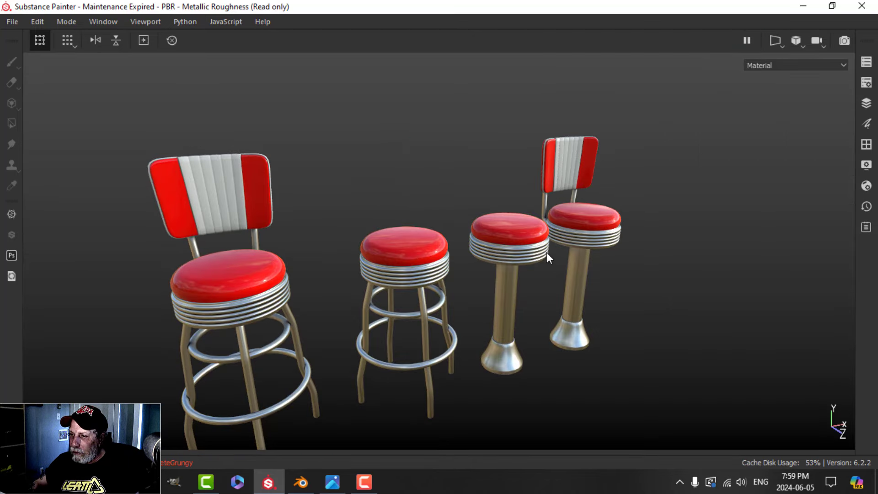
pyautogui.keyDown('alt'); pyautogui.moveTo(547, 252); pyautogui.dragTo(543, 205, button='middle'); pyautogui.keyUp('alt')
pyautogui.keyDown('shift'); pyautogui.moveTo(678, 175); pyautogui.dragTo(695, 175, button='right'); pyautogui.keyUp('shift')
pyautogui.keyDown('alt'); pyautogui.moveTo(341, 236); pyautogui.dragTo(414, 231, button='middle'); pyautogui.keyUp('alt')
pyautogui.keyDown('alt'); pyautogui.moveTo(311, 226); pyautogui.dragTo(476, 232); pyautogui.keyUp('alt')
pyautogui.keyDown('alt'); pyautogui.moveTo(487, 232); pyautogui.dragTo(464, 240, button='middle'); pyautogui.keyUp('alt')
pyautogui.keyDown('alt'); pyautogui.moveTo(464, 240); pyautogui.dragTo(421, 237); pyautogui.keyUp('alt')
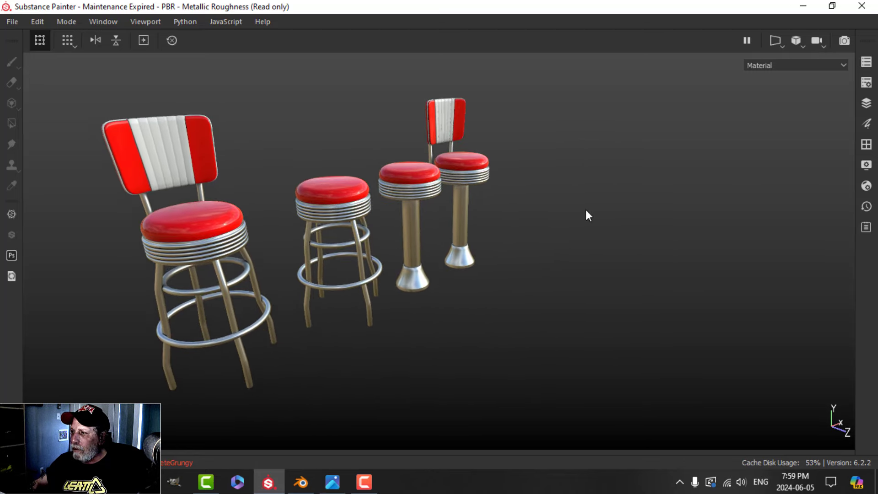
# Try Bonifacio Street as the viewport's environment map.
pyautogui.click(866, 165)
pyautogui.click(618, 215)
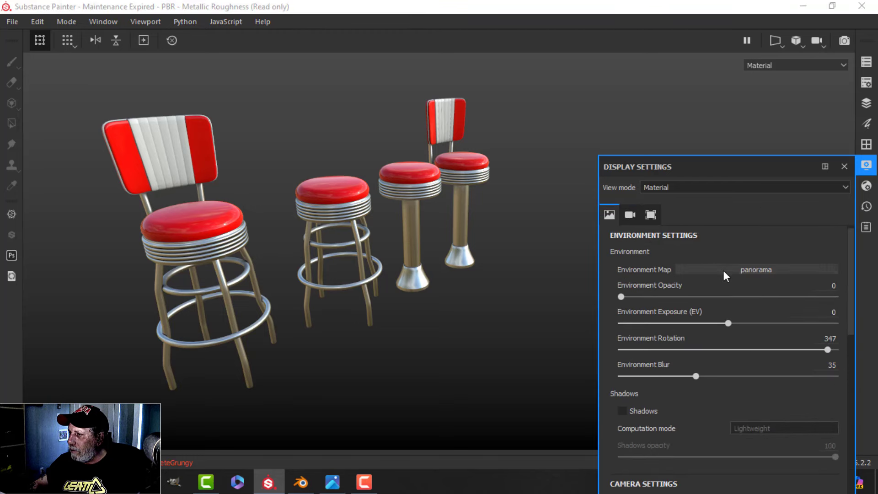
pyautogui.click(723, 270)
pyautogui.click(775, 310)
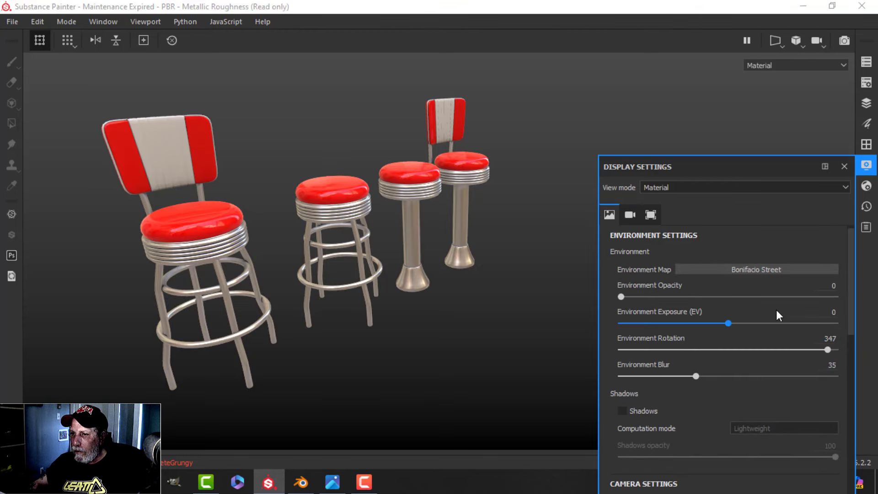
# Try Bus Garage as the environment map and check the reflections on the chairs and stools.
pyautogui.click(749, 272)
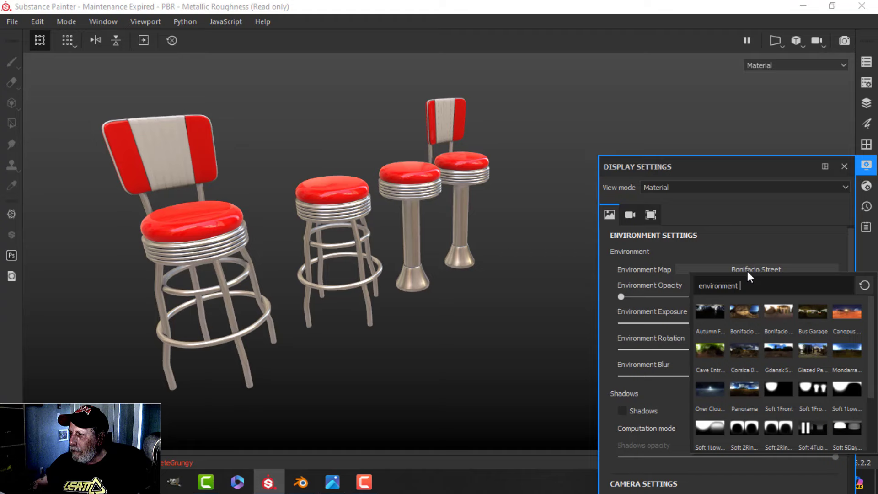
pyautogui.click(807, 314)
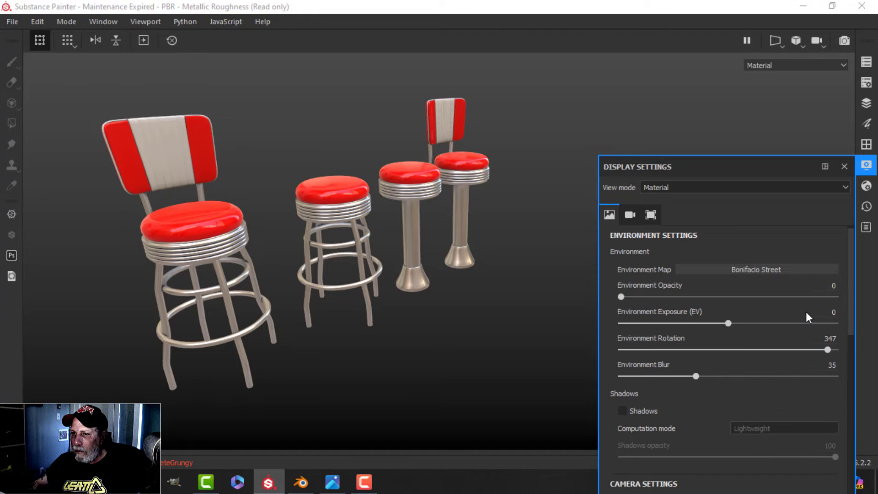
pyautogui.click(866, 165)
pyautogui.moveTo(287, 255)
pyautogui.keyDown('alt'); pyautogui.mouseDown()
pyautogui.moveTo(349, 241)
pyautogui.moveTo(253, 230)
pyautogui.moveTo(277, 264)
pyautogui.mouseUp(); pyautogui.keyUp('alt')
# Set the environment map back to Panorama and check the lighting on all four chairs and stools.
pyautogui.click(867, 166)
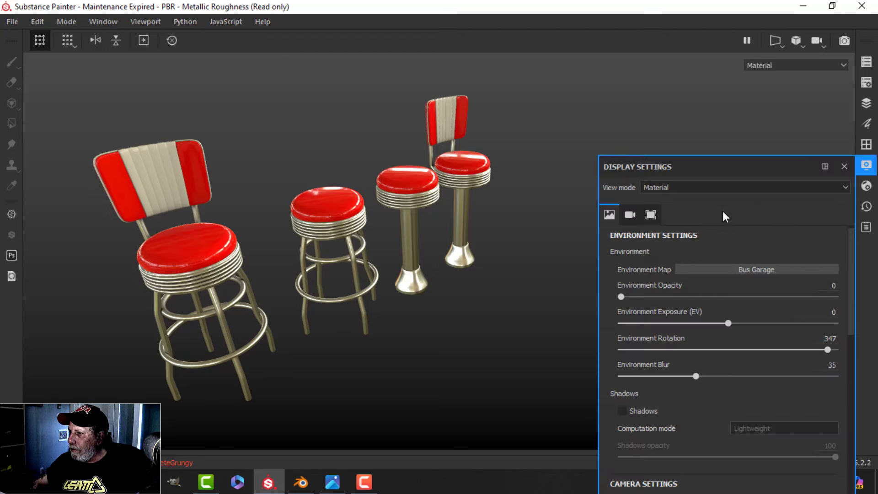
pyautogui.click(708, 270)
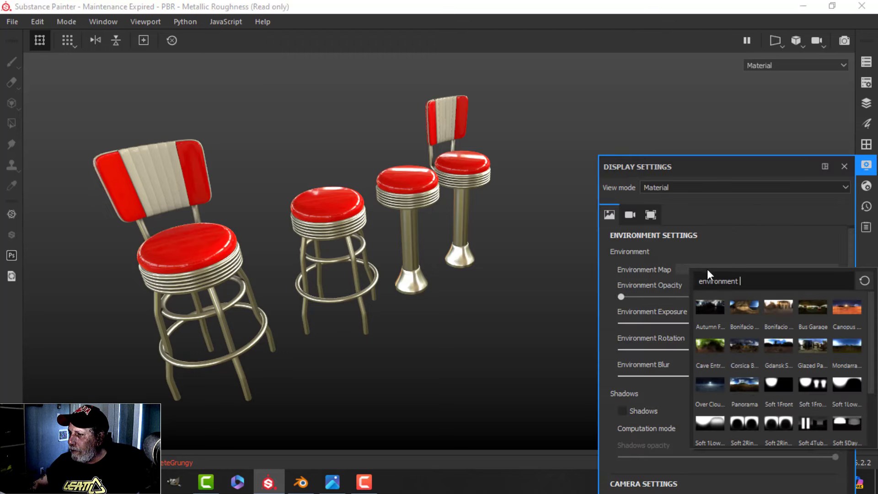
pyautogui.click(751, 385)
pyautogui.click(867, 166)
pyautogui.keyDown('alt'); pyautogui.moveTo(313, 325); pyautogui.dragTo(435, 302); pyautogui.keyUp('alt')
pyautogui.keyDown('alt'); pyautogui.moveTo(414, 309); pyautogui.dragTo(463, 300, button='middle'); pyautogui.keyUp('alt')
pyautogui.keyDown('alt'); pyautogui.moveTo(463, 300); pyautogui.dragTo(378, 316); pyautogui.keyUp('alt')
pyautogui.moveTo(436, 320)
pyautogui.keyDown('alt'); pyautogui.mouseDown()
pyautogui.moveTo(378, 300)
pyautogui.moveTo(387, 313)
pyautogui.moveTo(421, 302)
pyautogui.mouseUp(); pyautogui.keyUp('alt')
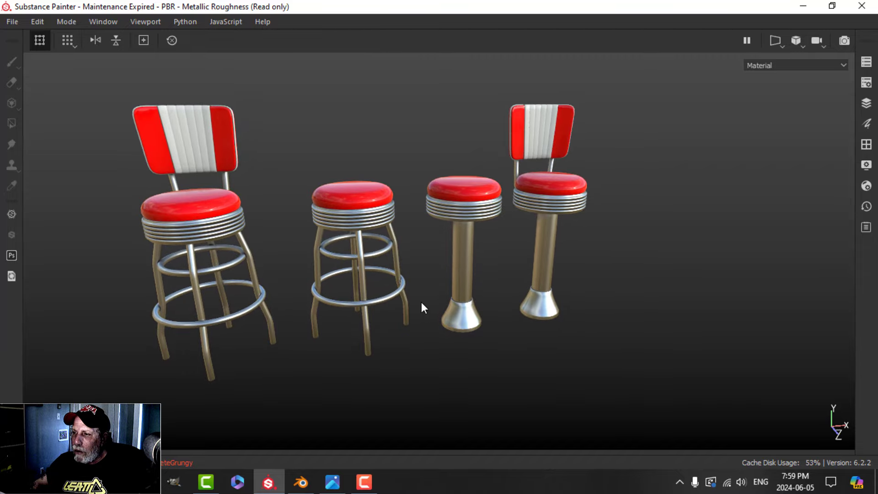